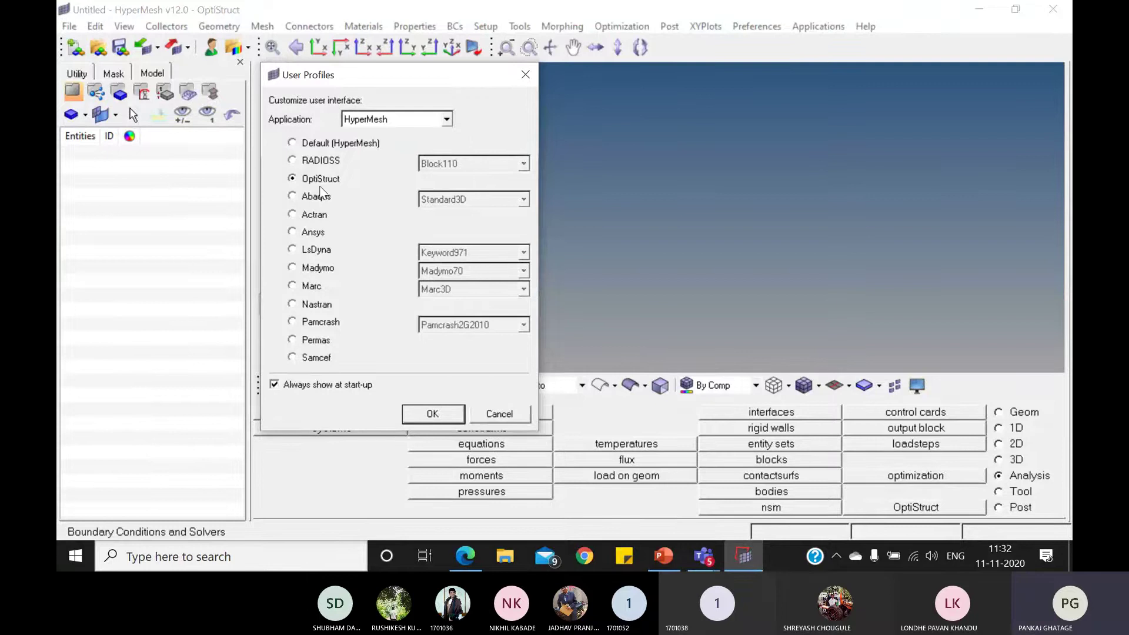
# Step: Apply the OptiStruct user profile
pyautogui.click(432, 414)
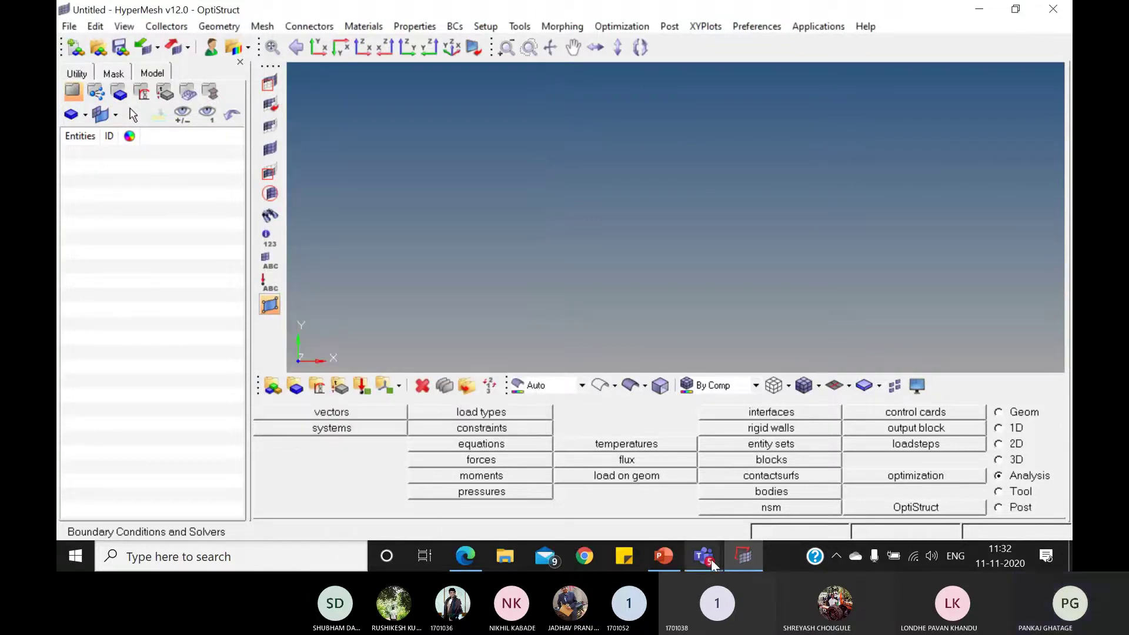
# Step: Check the Teams meeting and review the PowerPoint slide on the bar element under tensile force, returning to HyperMesh
pyautogui.moveTo(711, 560)
pyautogui.click(785, 465)
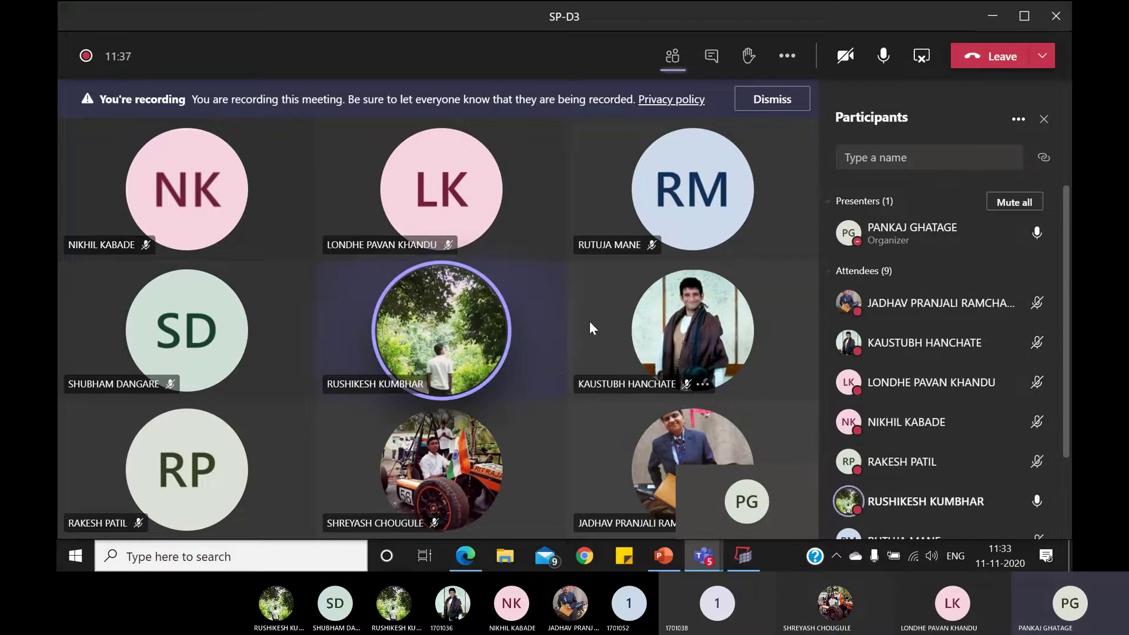
pyautogui.click(988, 19)
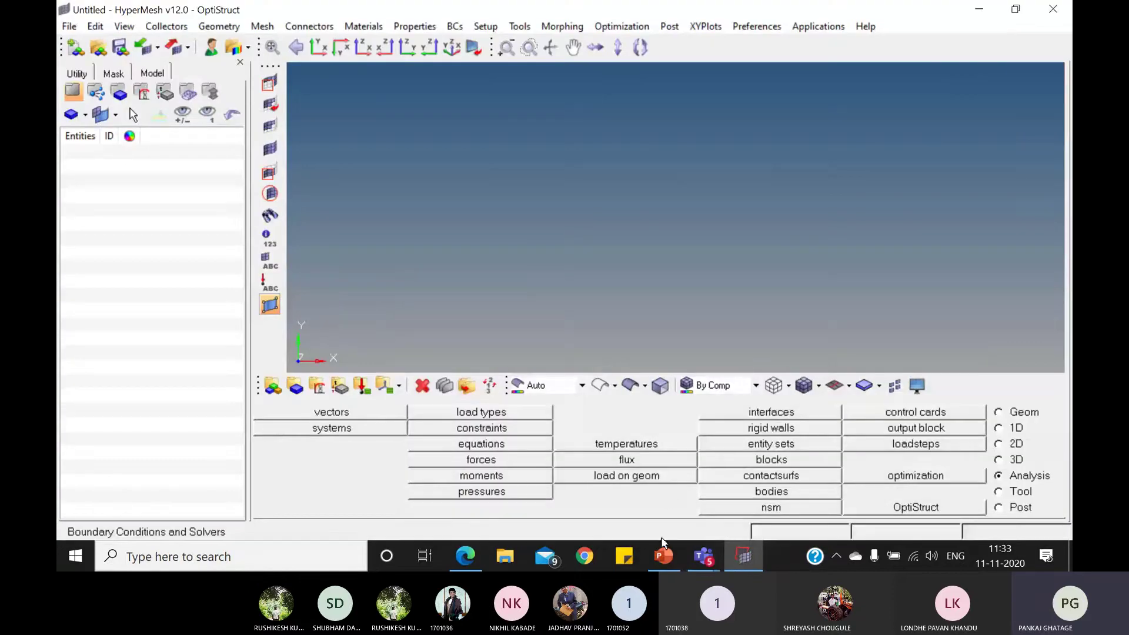
pyautogui.click(664, 556)
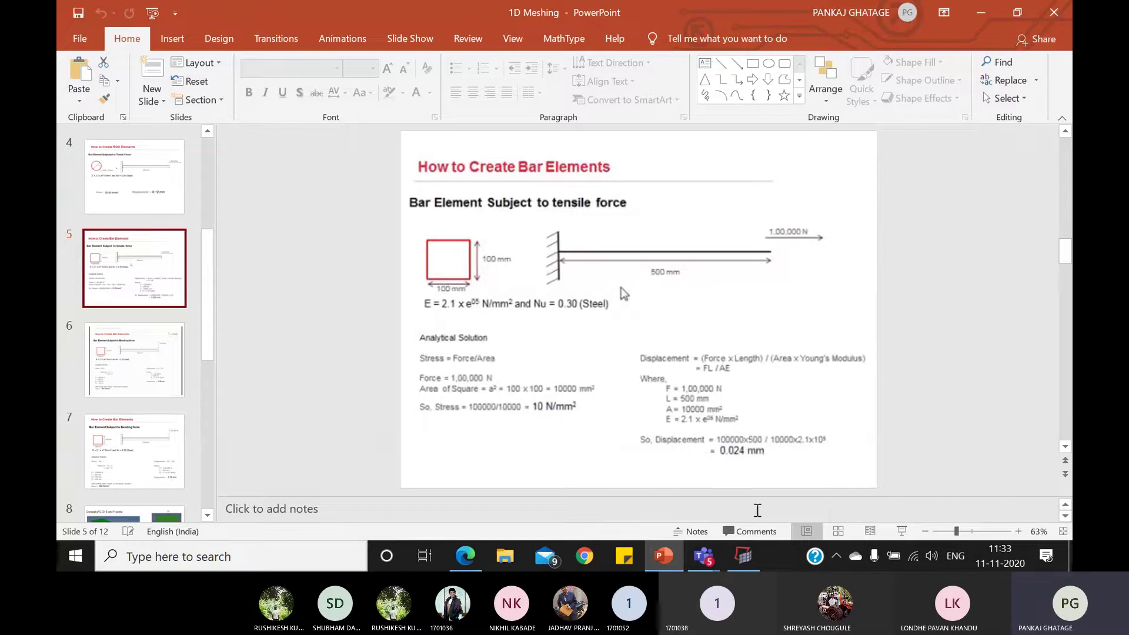
pyautogui.click(750, 559)
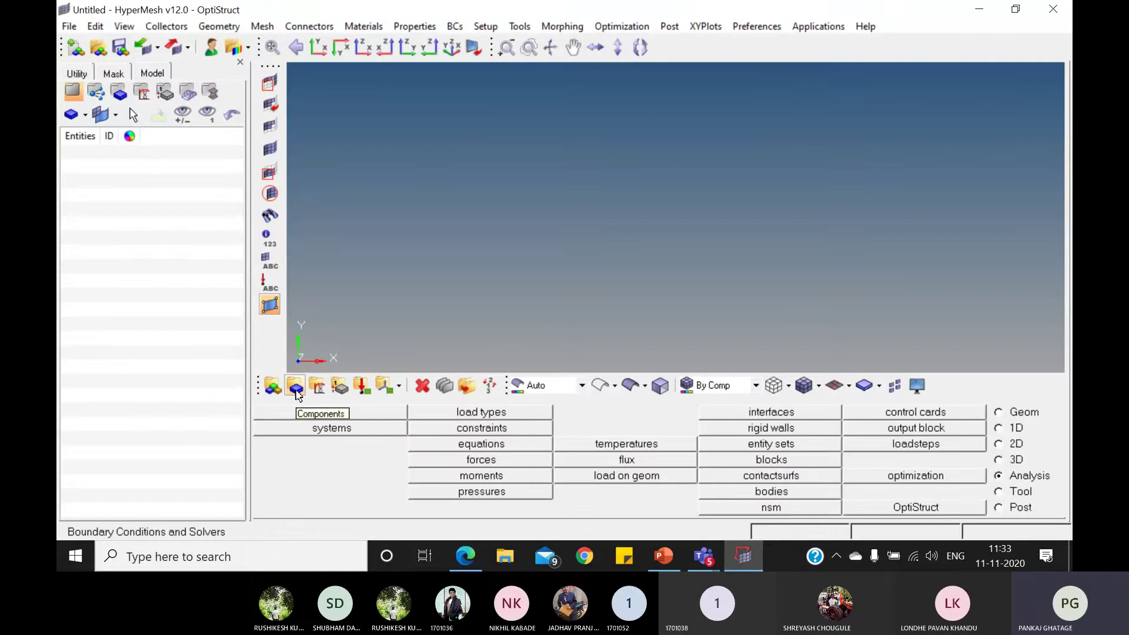
# Step: Create an isotropic material named STEEL with card image MAT1, setting E to 2.1e+05 and NU to 0.300
pyautogui.click(317, 387)
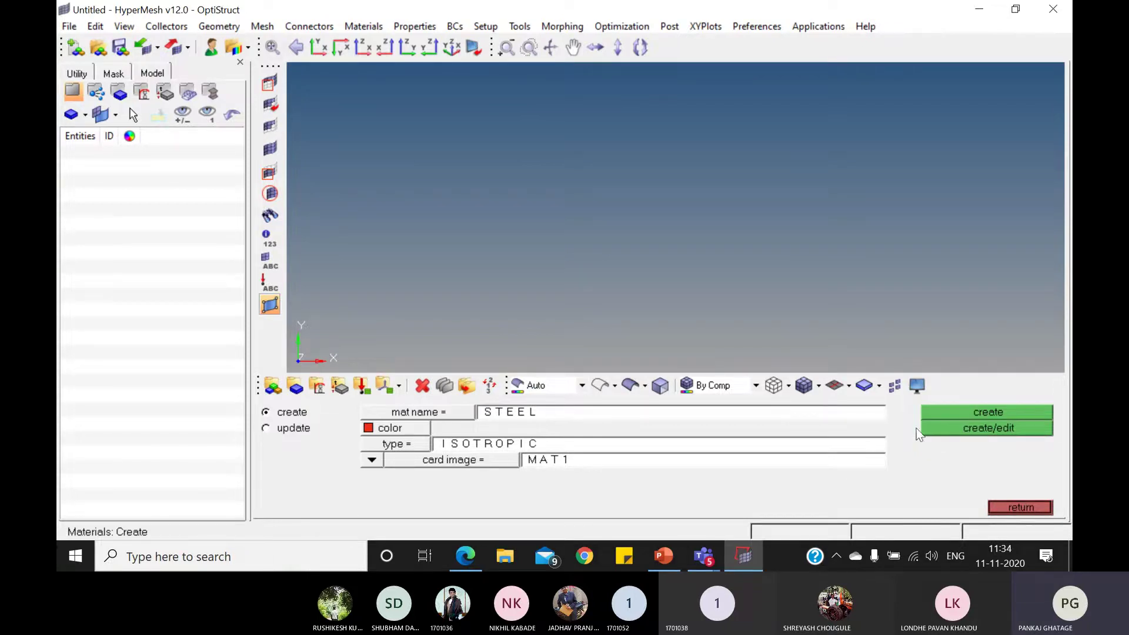
pyautogui.click(998, 429)
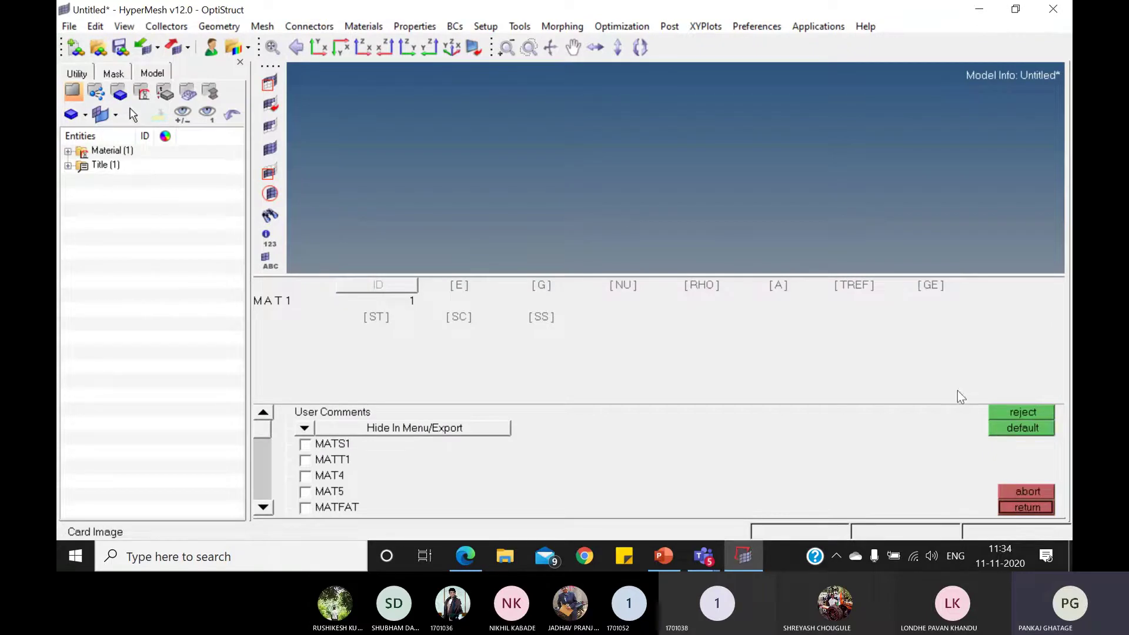
pyautogui.click(471, 292)
pyautogui.write('2.1e+05')
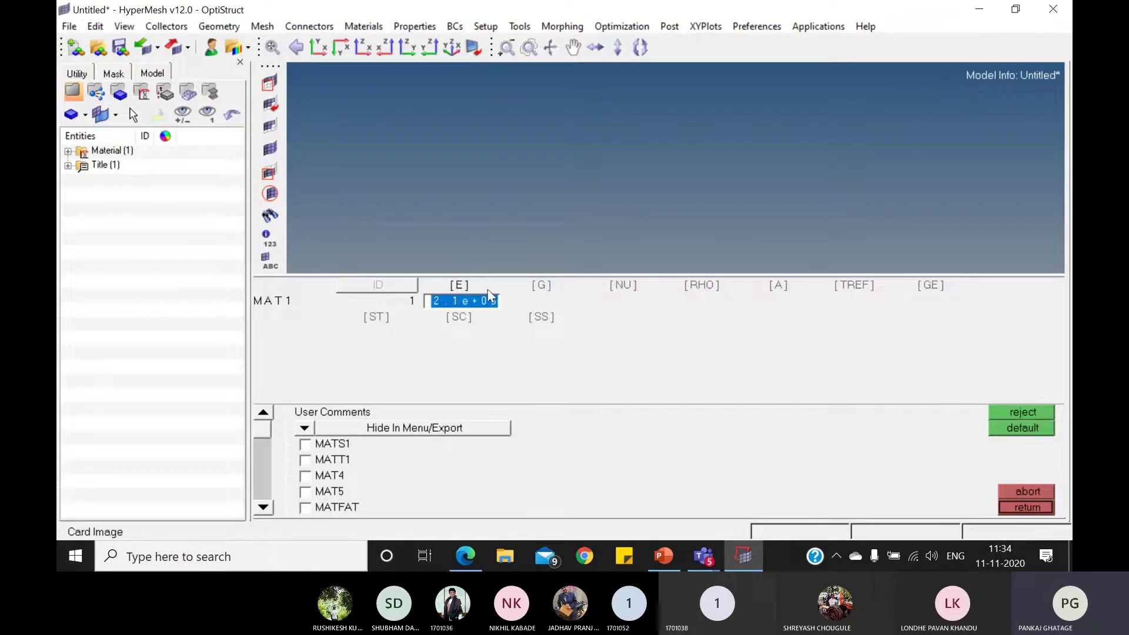
pyautogui.click(627, 298)
pyautogui.write('0.300')
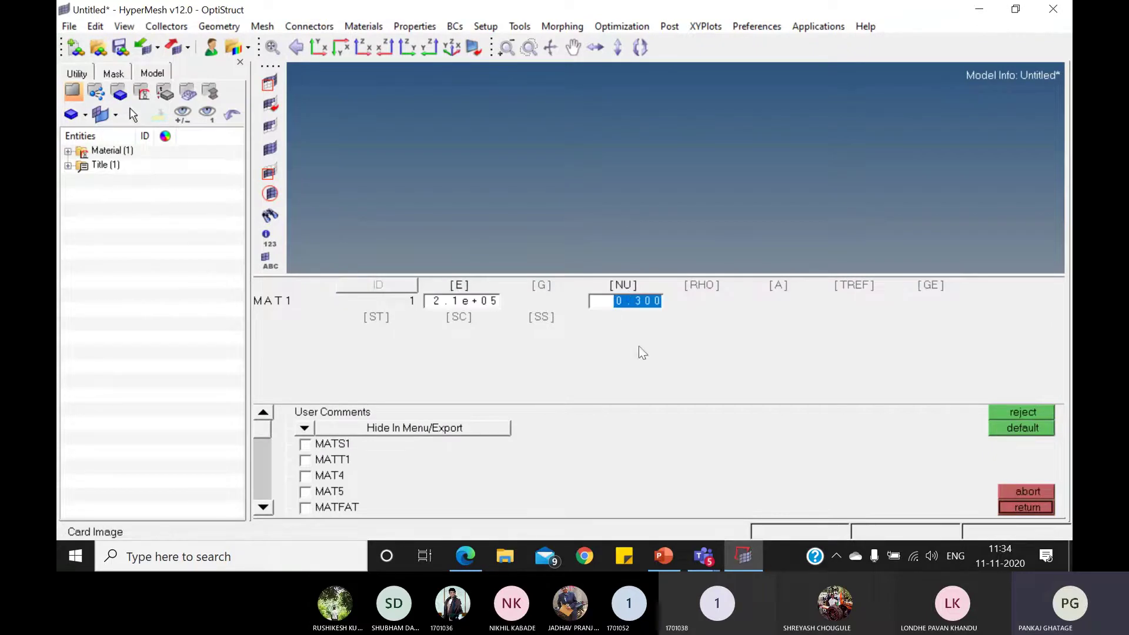
pyautogui.click(1033, 507)
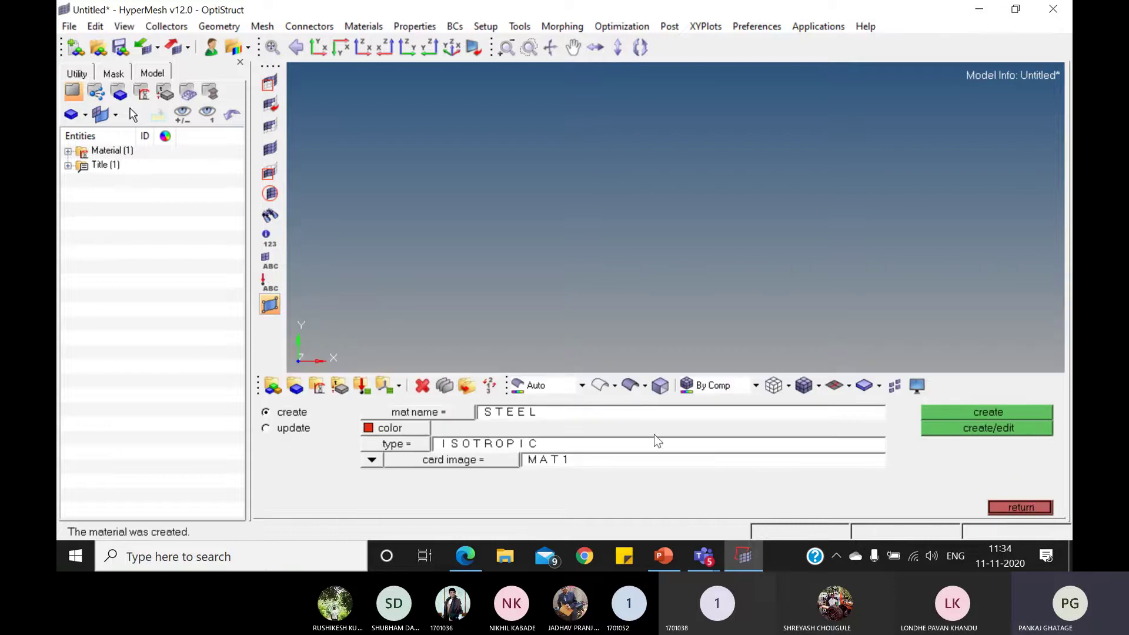
pyautogui.click(1020, 507)
# Step: Create a standard solid rectangle beam section from the HYPER BEAM library
pyautogui.click(1019, 431)
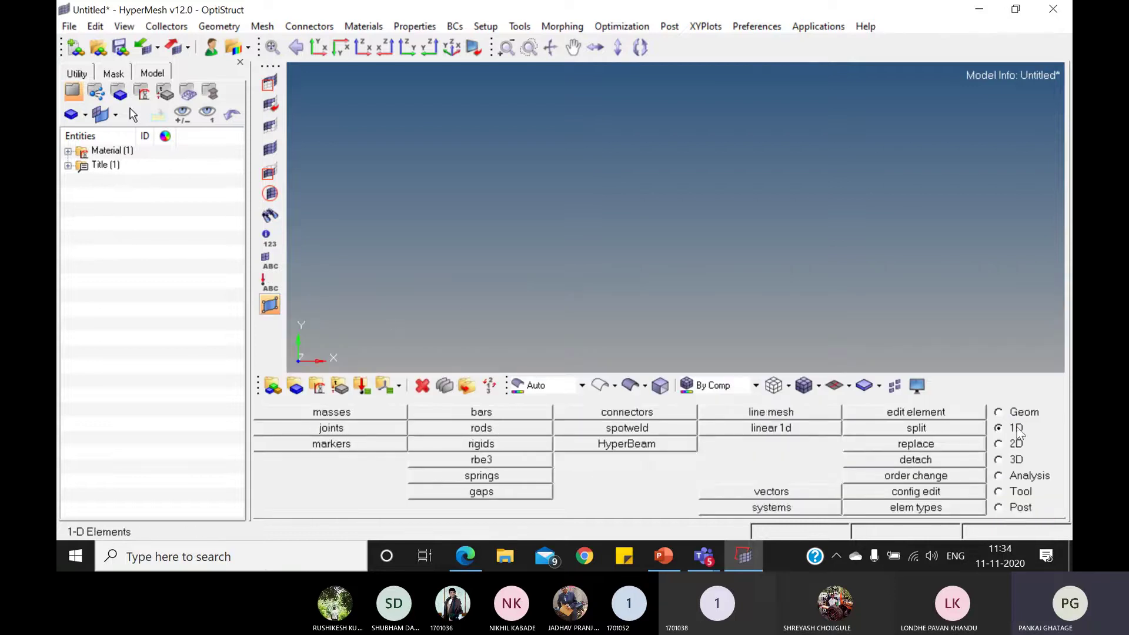
pyautogui.click(647, 444)
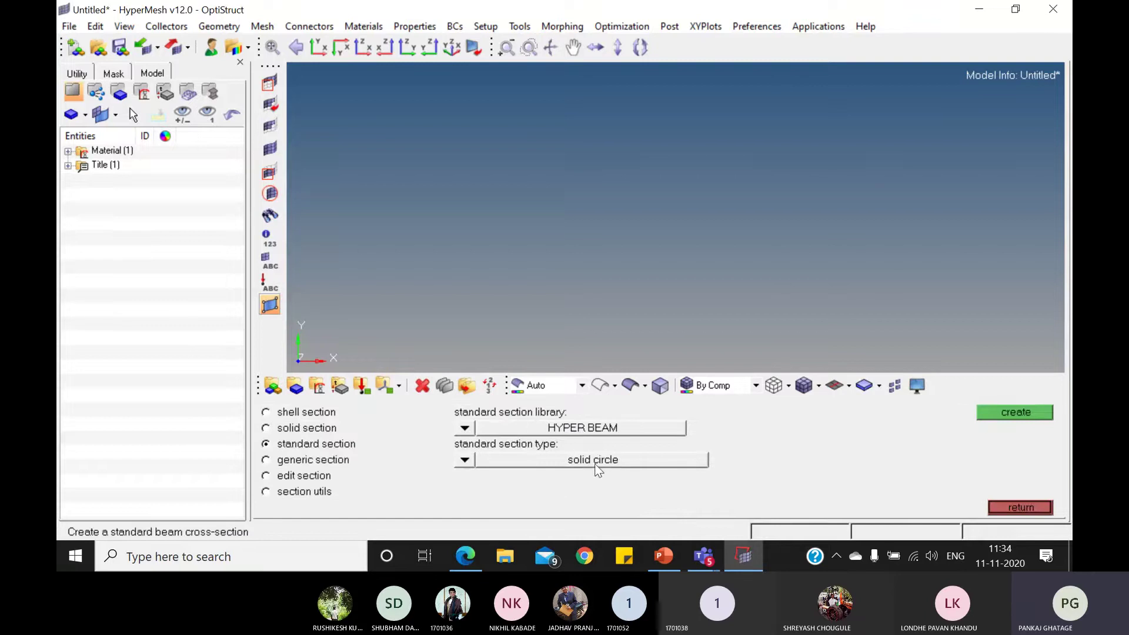
pyautogui.click(633, 462)
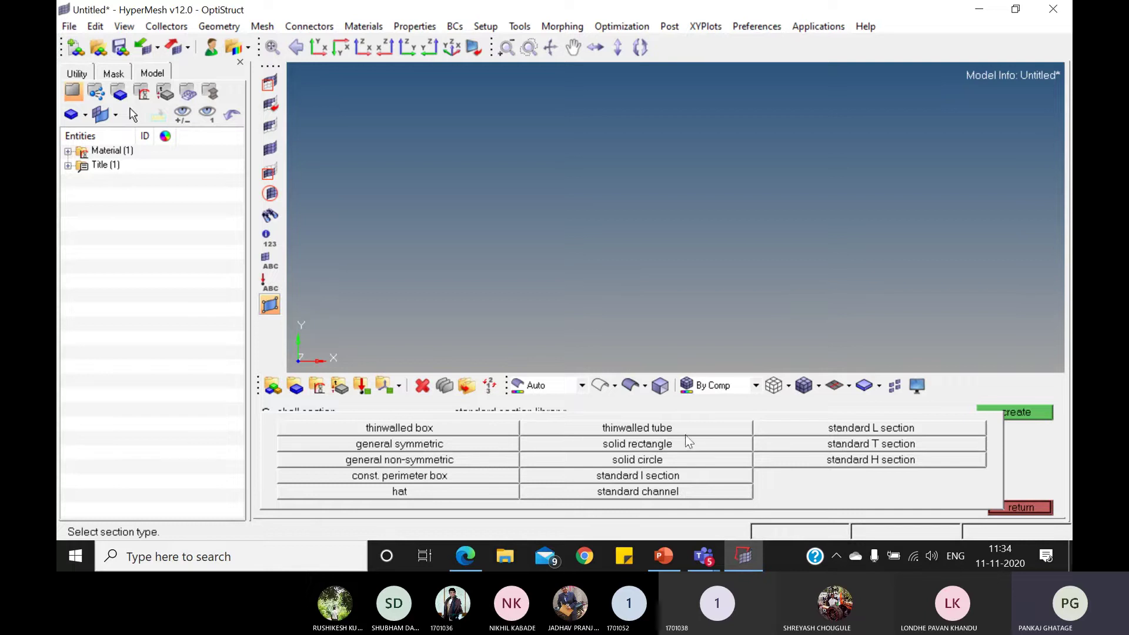
pyautogui.click(672, 442)
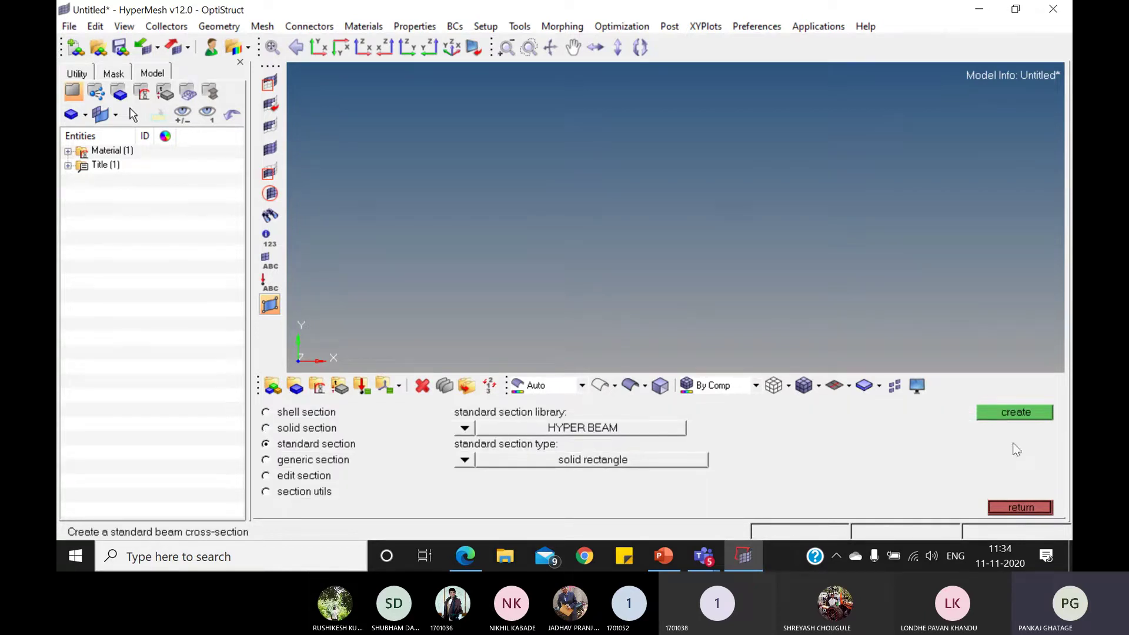
pyautogui.click(1016, 413)
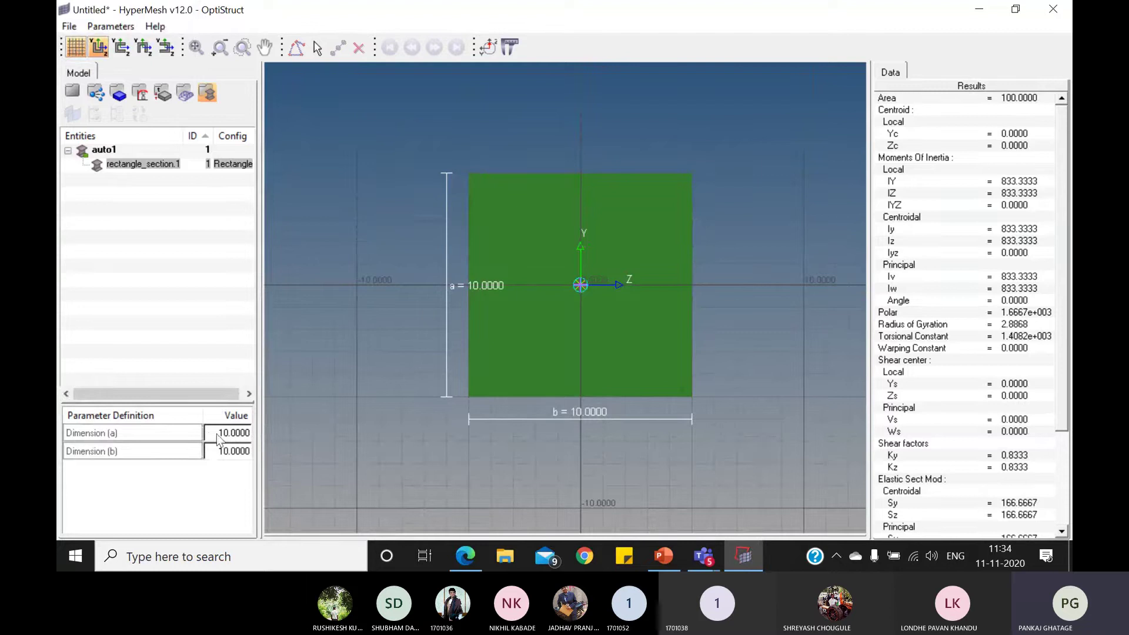
# Step: Check the cross-section size on the PowerPoint slide and set the rectangle section's dimensions a and b to 100 in HyperMesh
pyautogui.click(663, 556)
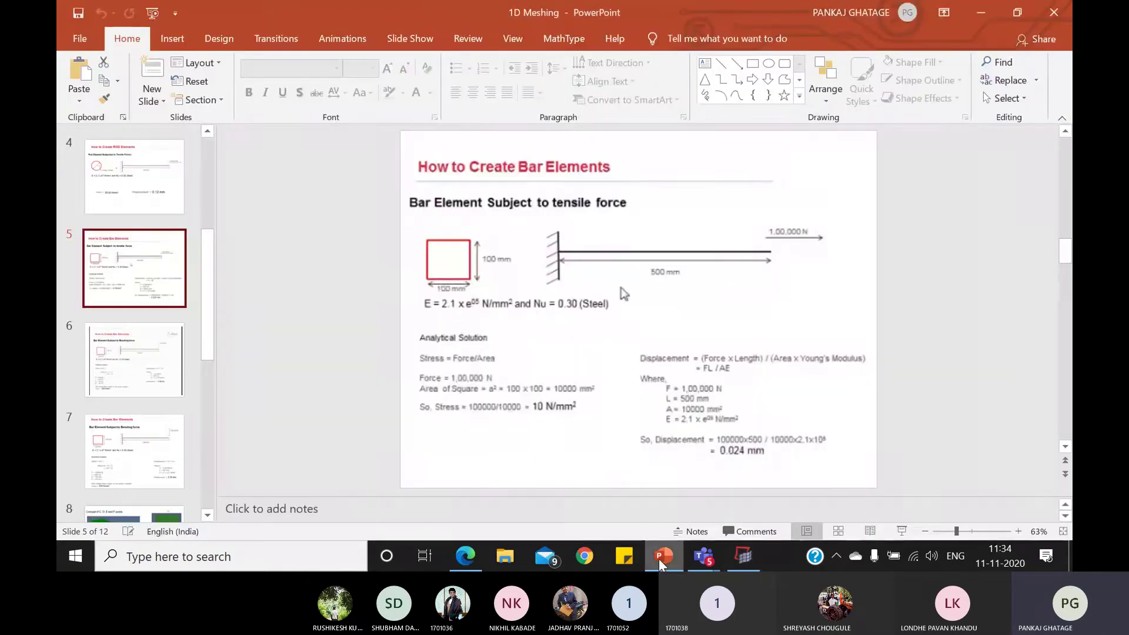
pyautogui.click(744, 556)
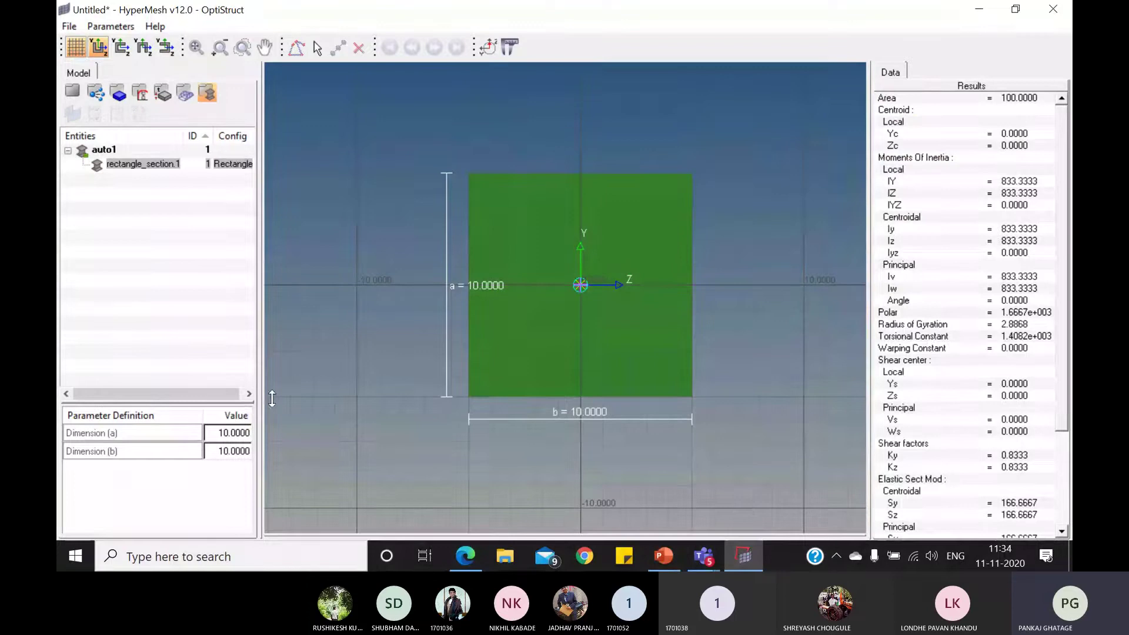
pyautogui.click(232, 435)
pyautogui.write('100')
pyautogui.click(228, 450)
pyautogui.write('100')
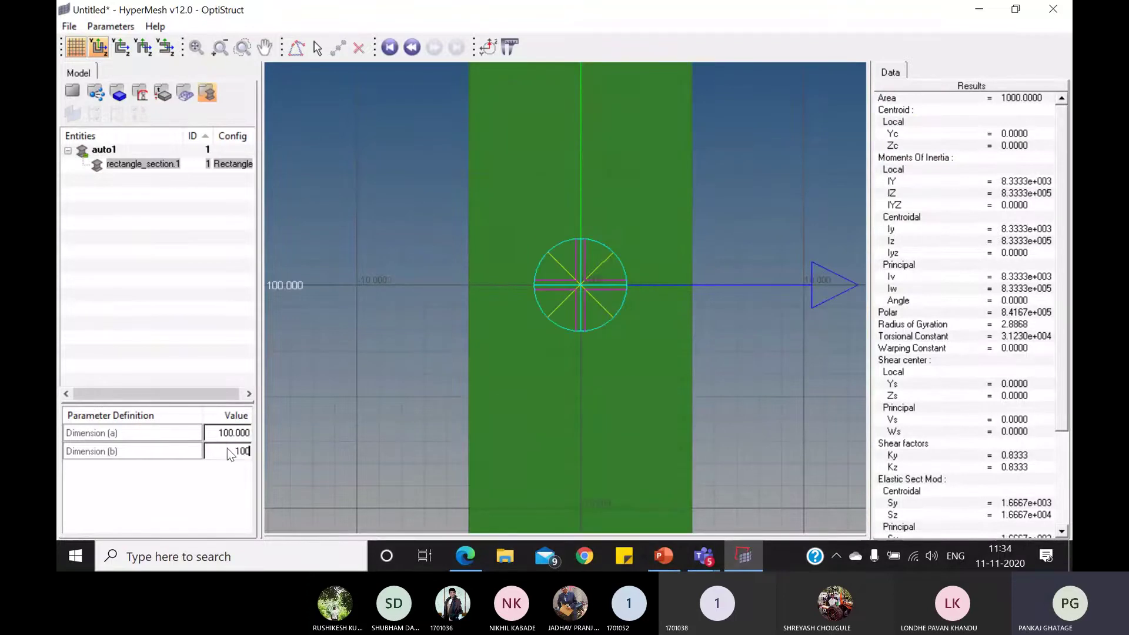
pyautogui.press('Return')
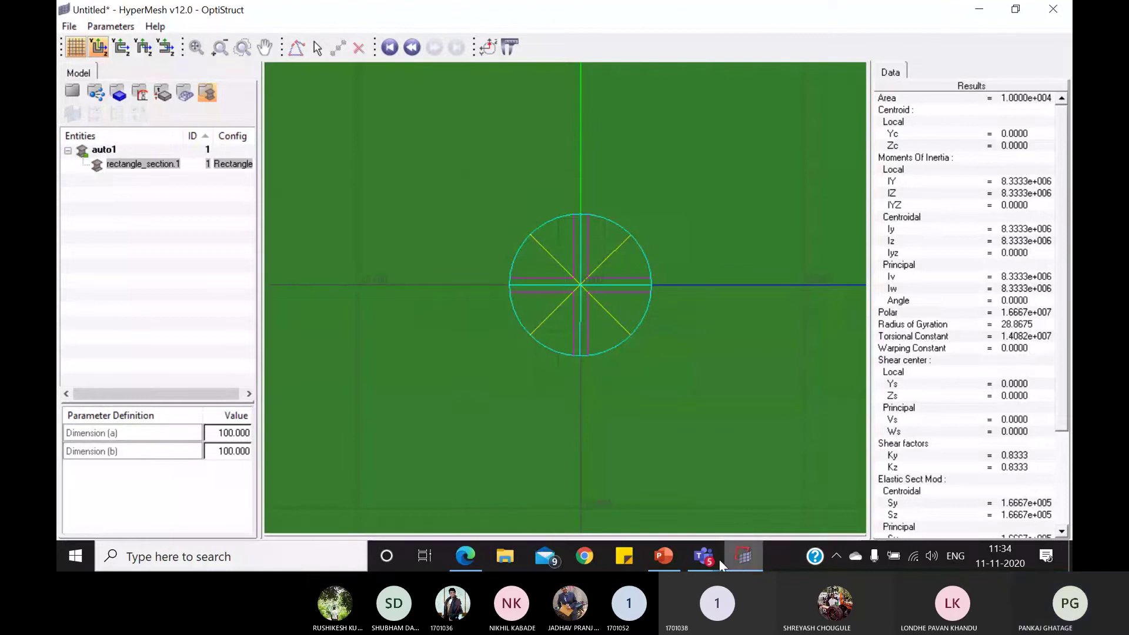
# Step: Check the Teams meeting window and switch back to HyperMesh
pyautogui.moveTo(714, 560)
pyautogui.click(716, 500)
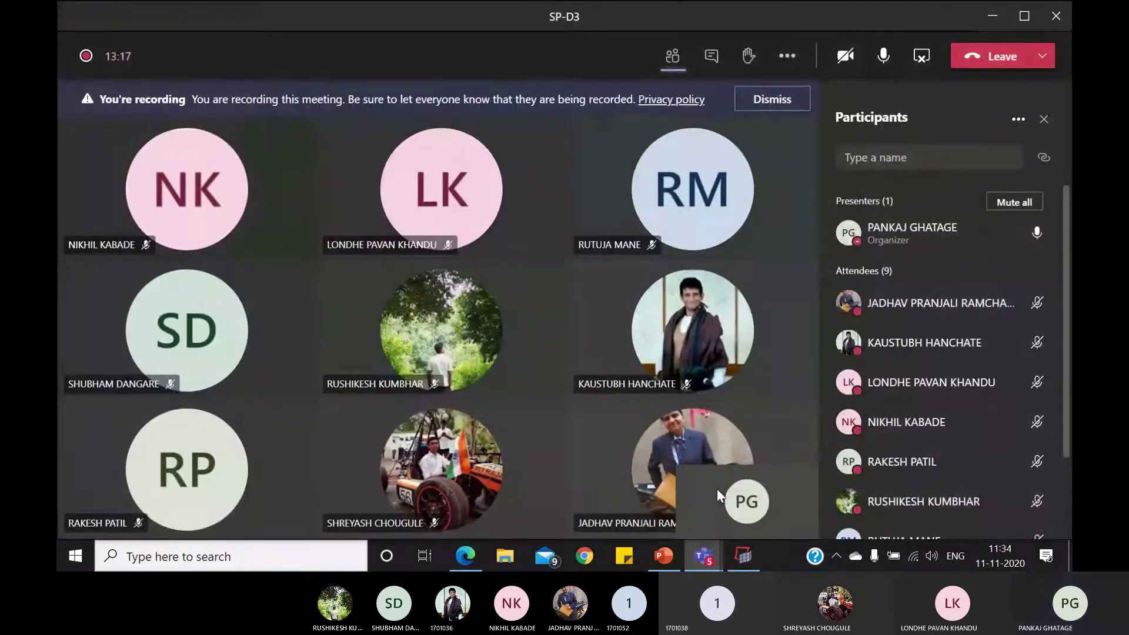
pyautogui.click(743, 556)
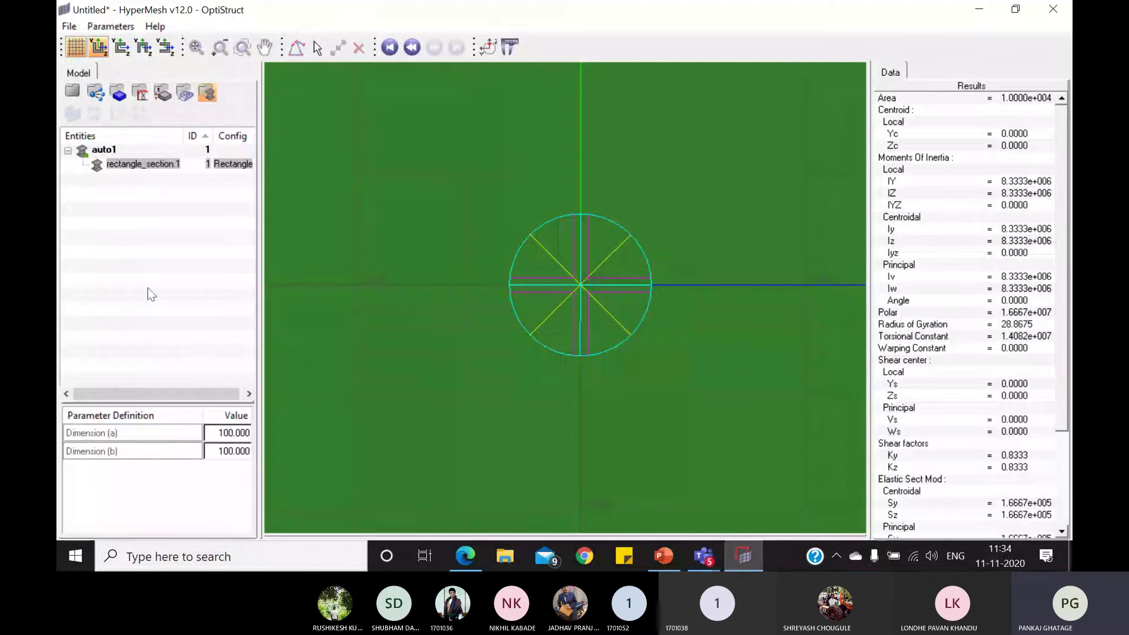
# Step: Leave the beam section editor and expand the beam section and material folders in the model tree
pyautogui.click(73, 93)
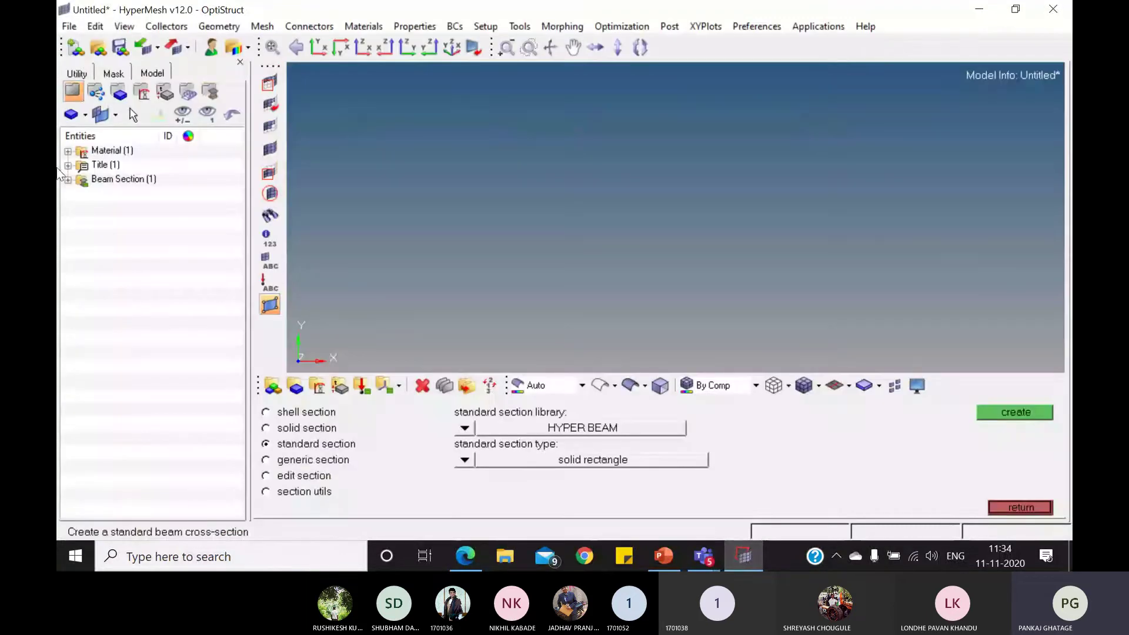
pyautogui.click(68, 180)
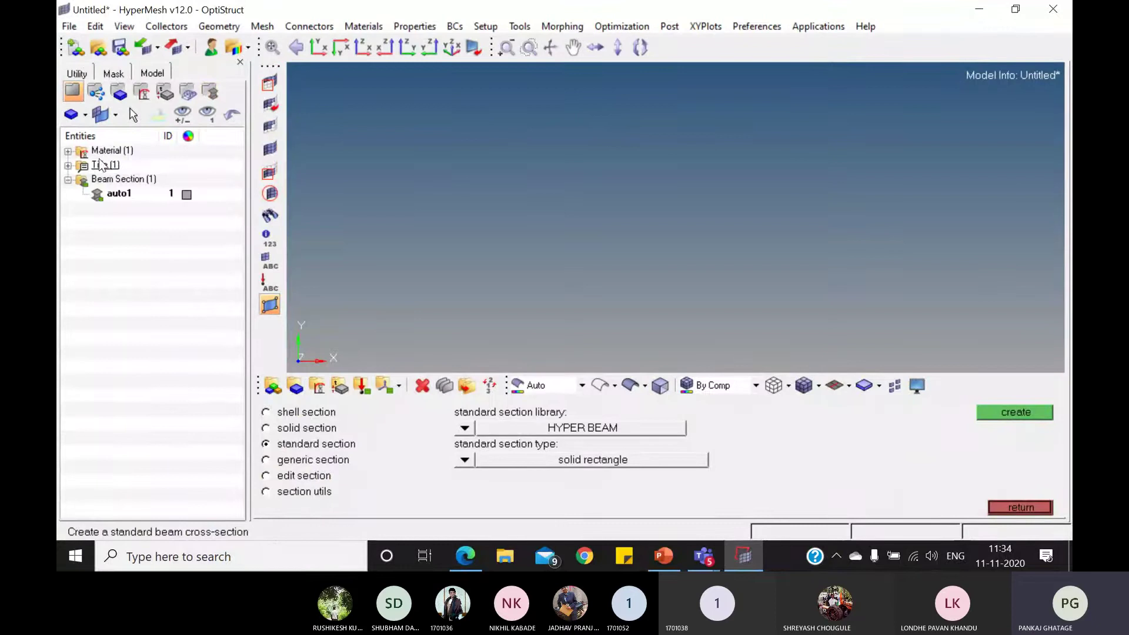
pyautogui.click(69, 151)
pyautogui.click(1049, 508)
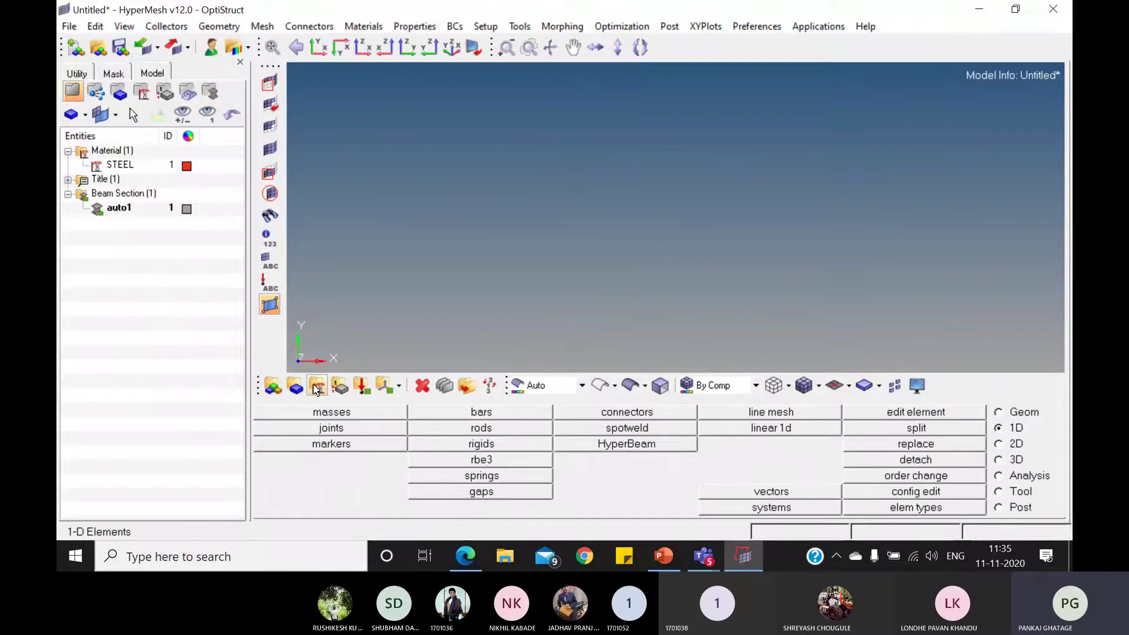
# Step: Begin defining a new property named Bar of type 1D
pyautogui.click(340, 386)
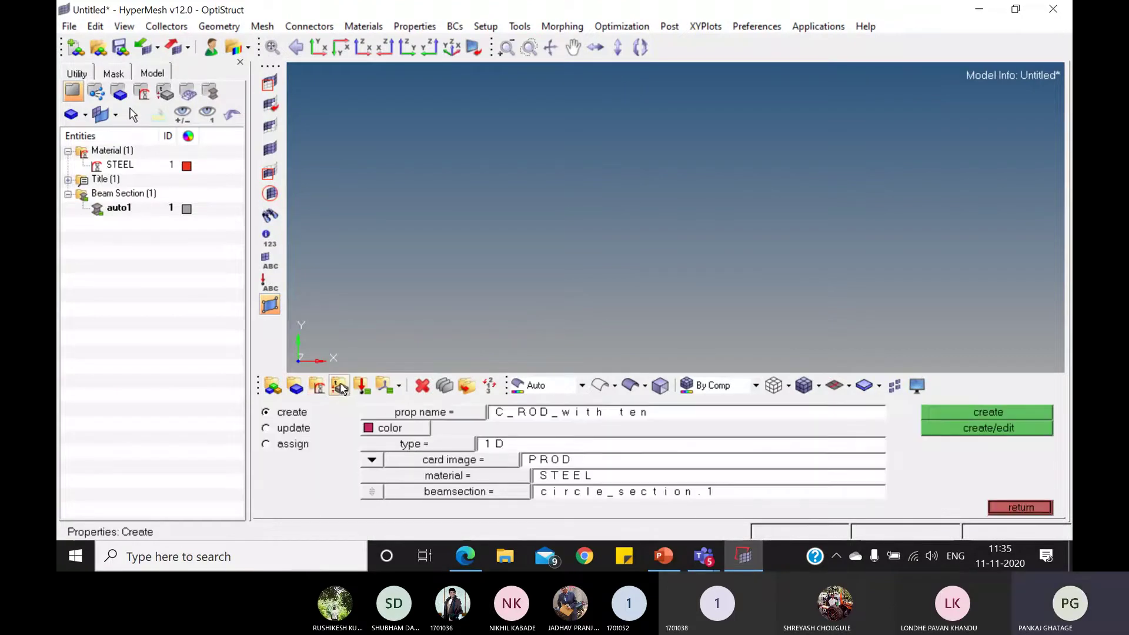
pyautogui.click(581, 414)
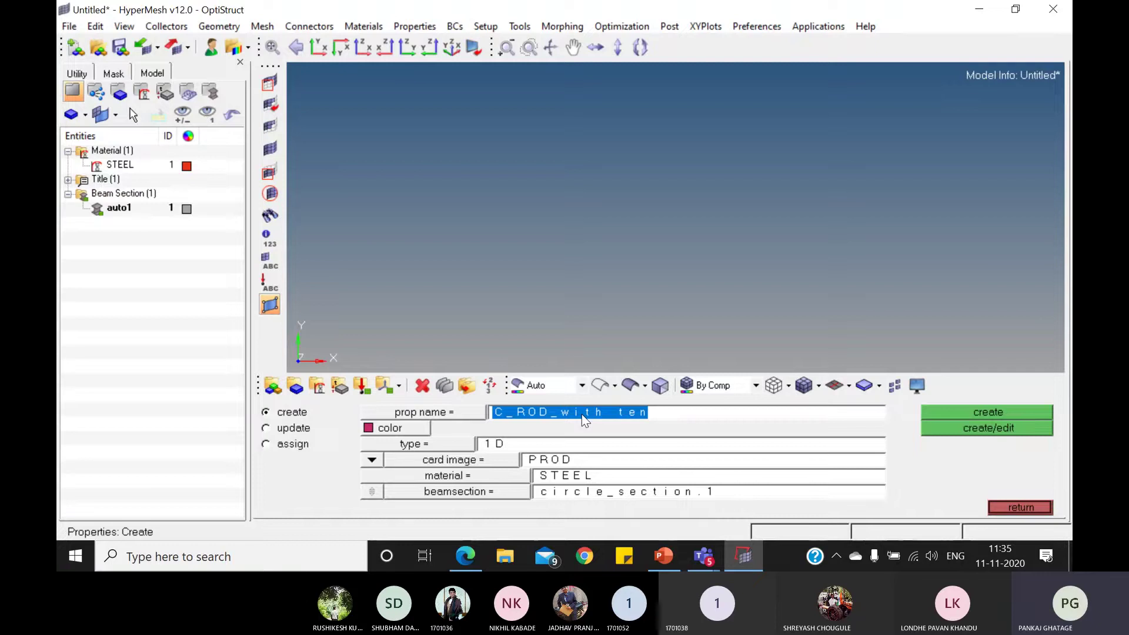
pyautogui.write('Bar_')
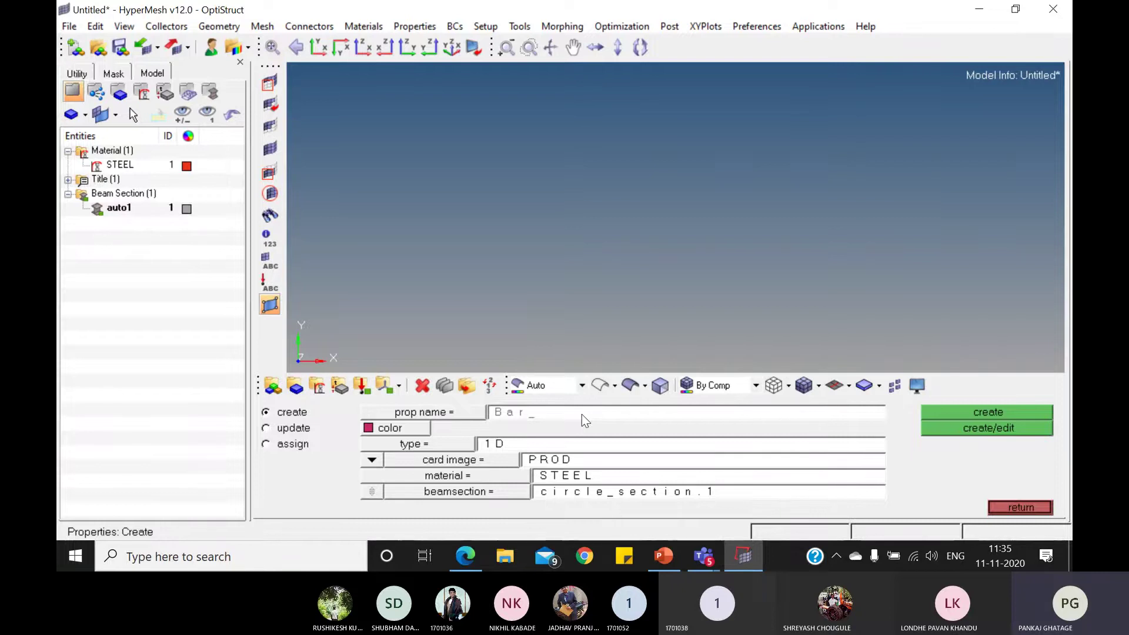
pyautogui.click(572, 429)
pyautogui.click(422, 445)
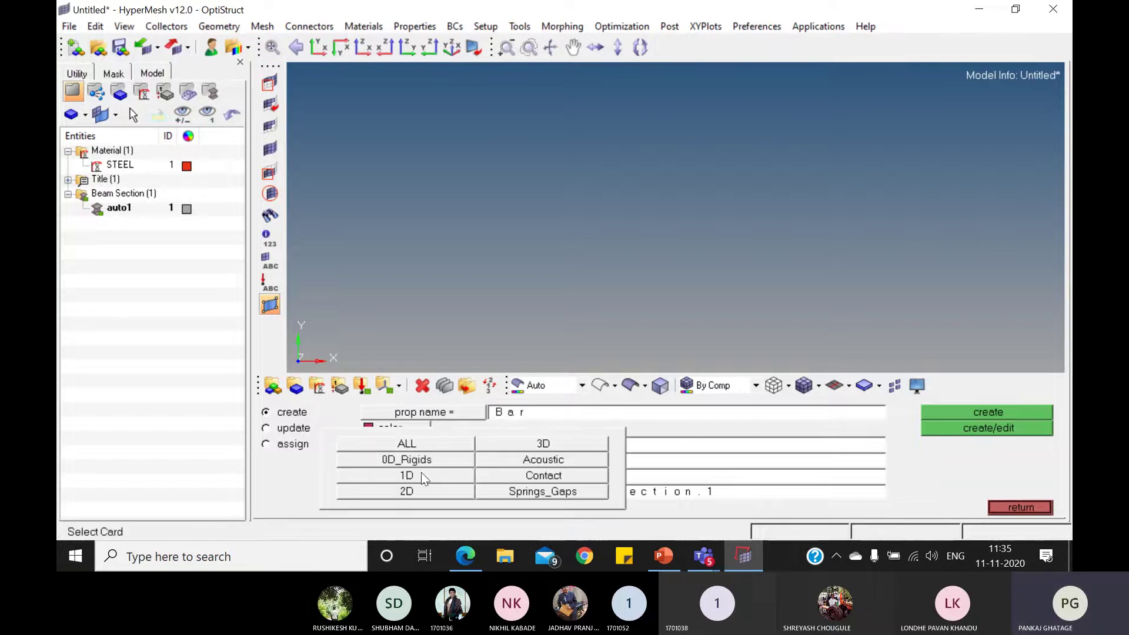
pyautogui.click(457, 469)
# Step: Set the Bar property's card image to PBAR
pyautogui.click(478, 458)
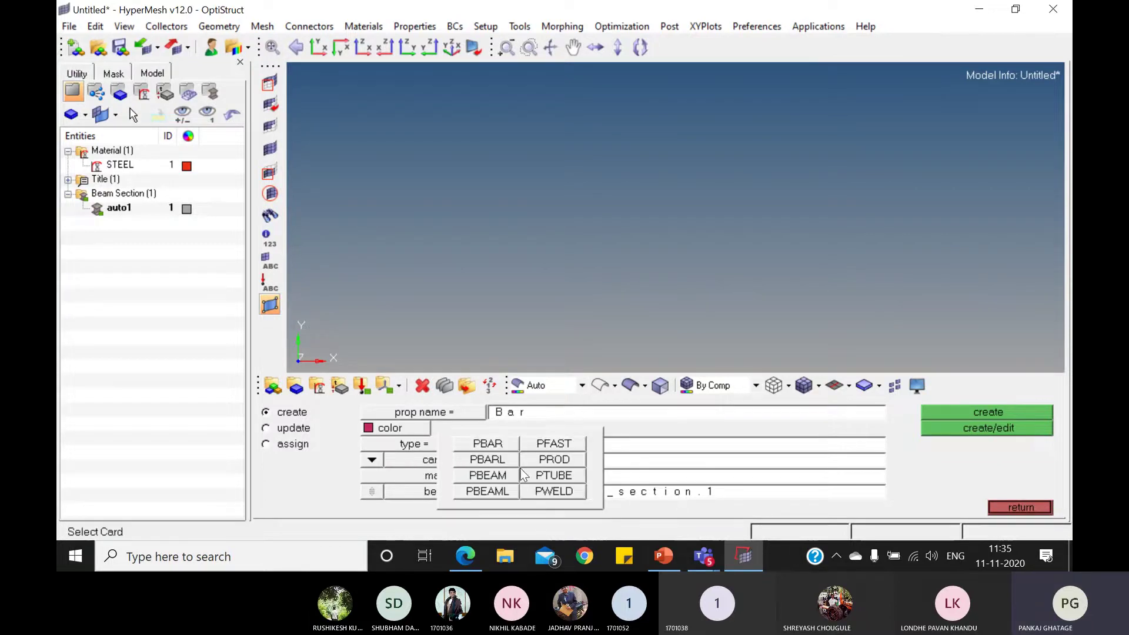
pyautogui.click(558, 461)
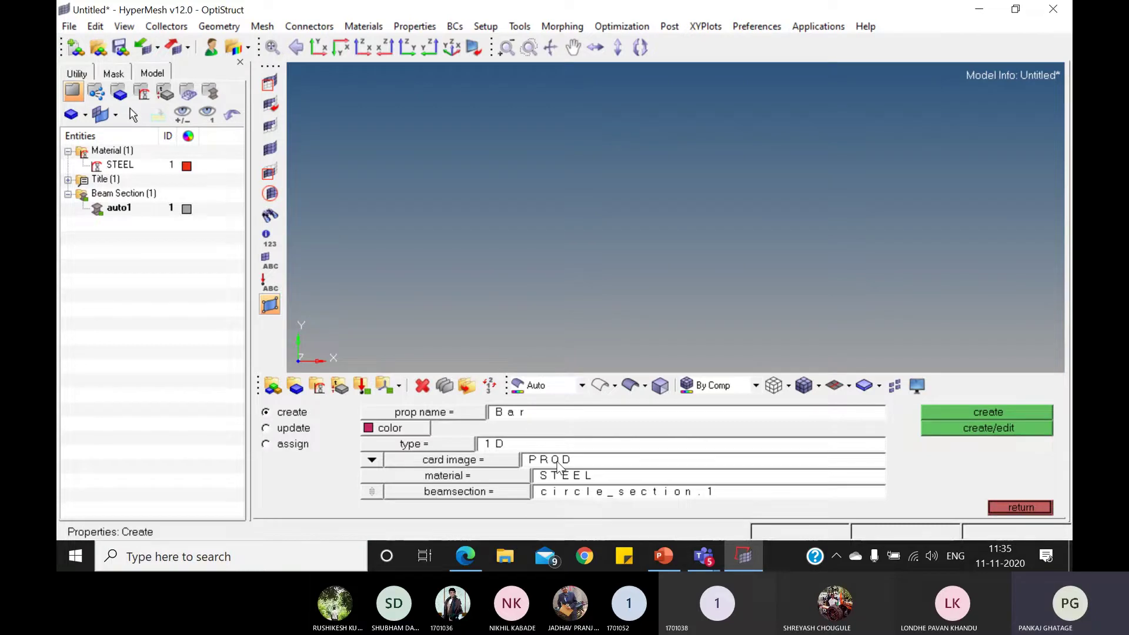
pyautogui.click(489, 466)
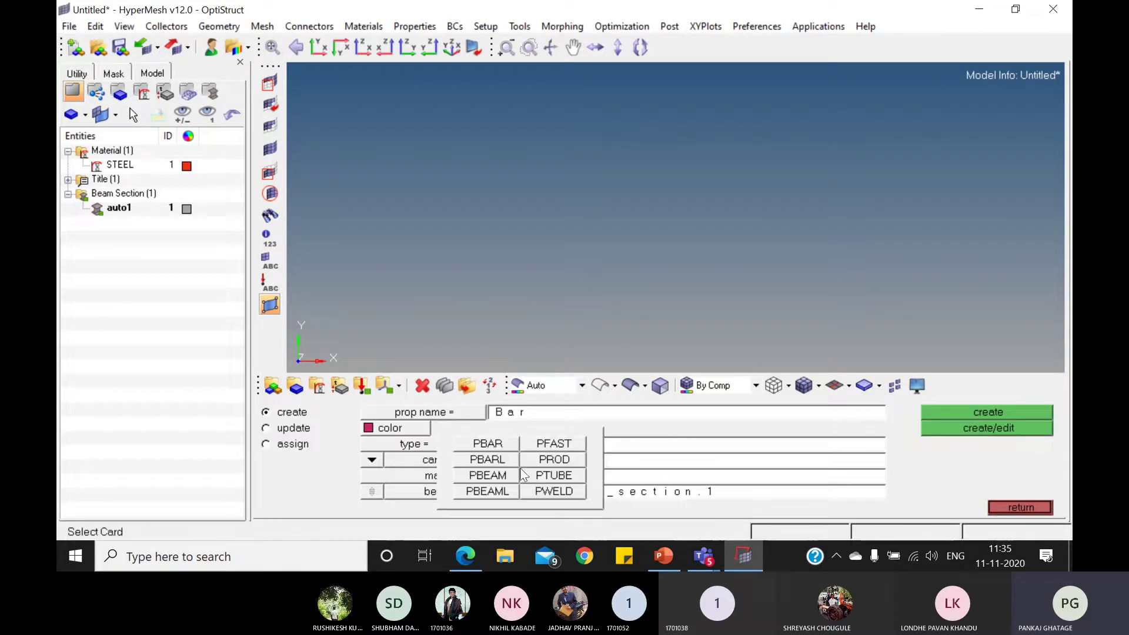
pyautogui.click(488, 444)
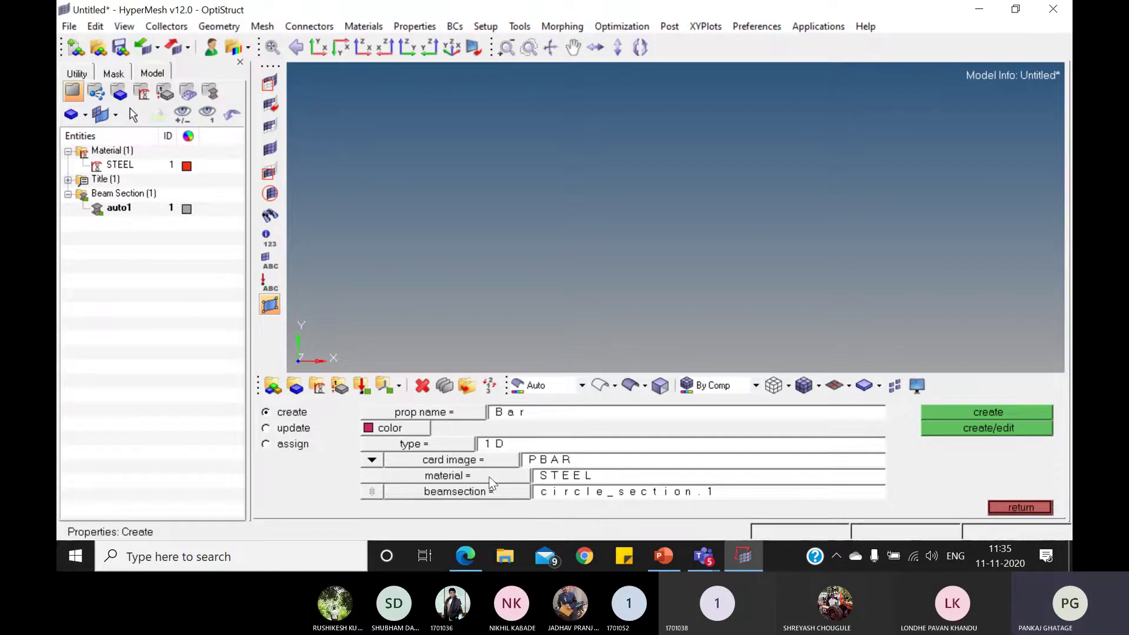
# Step: Assign the STEEL material and the beam section rectangle_section.1 to the Bar property
pyautogui.click(439, 475)
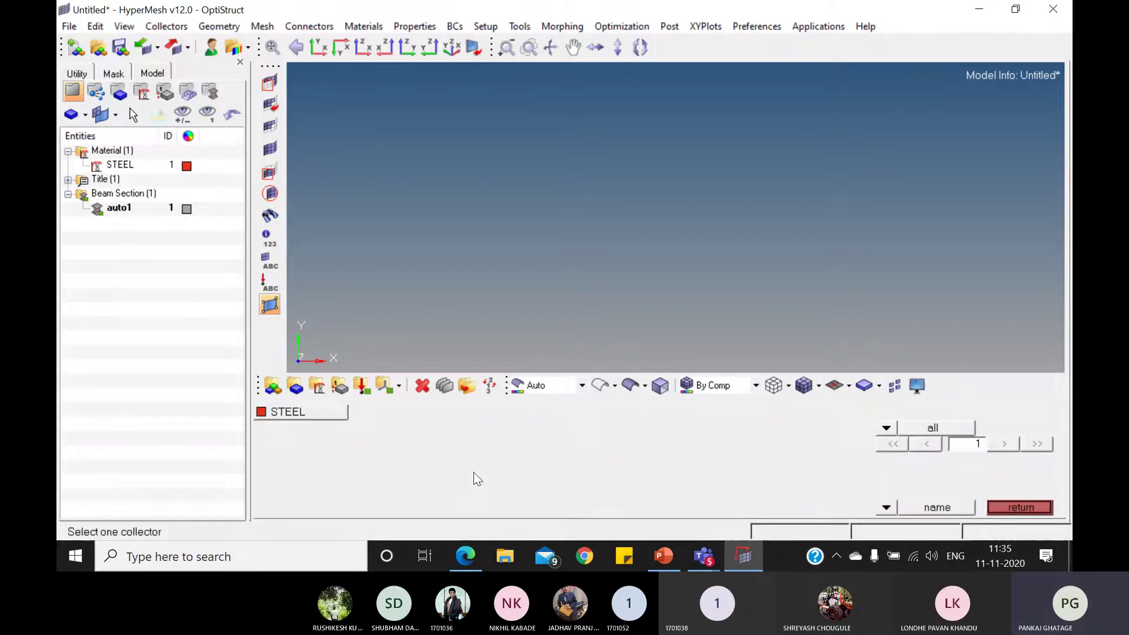
pyautogui.click(311, 413)
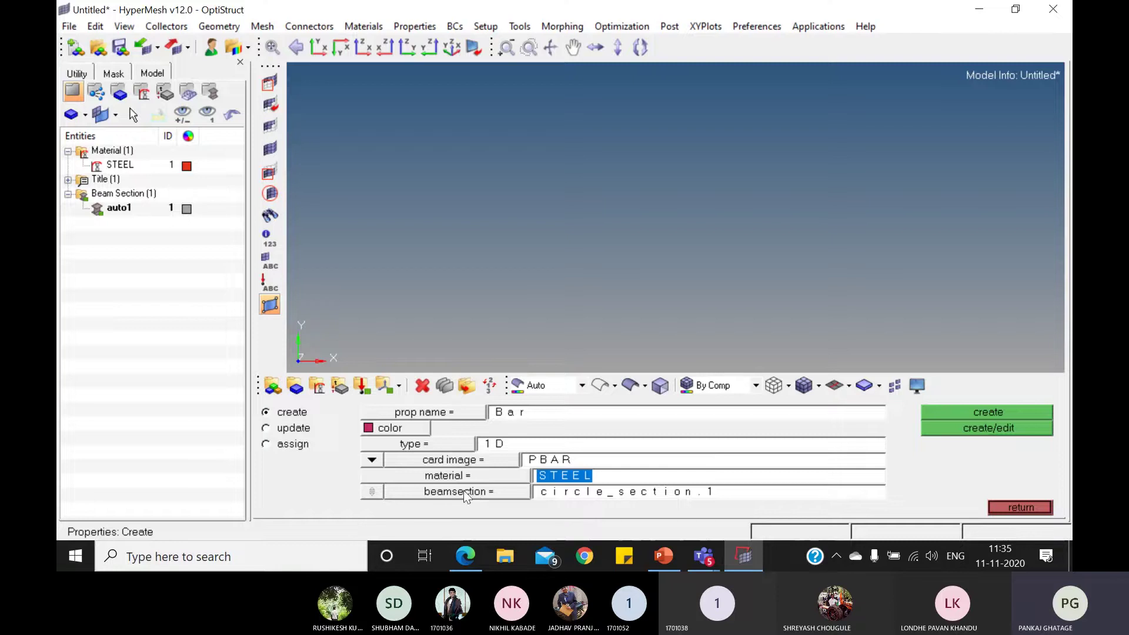
pyautogui.click(497, 496)
pyautogui.click(426, 412)
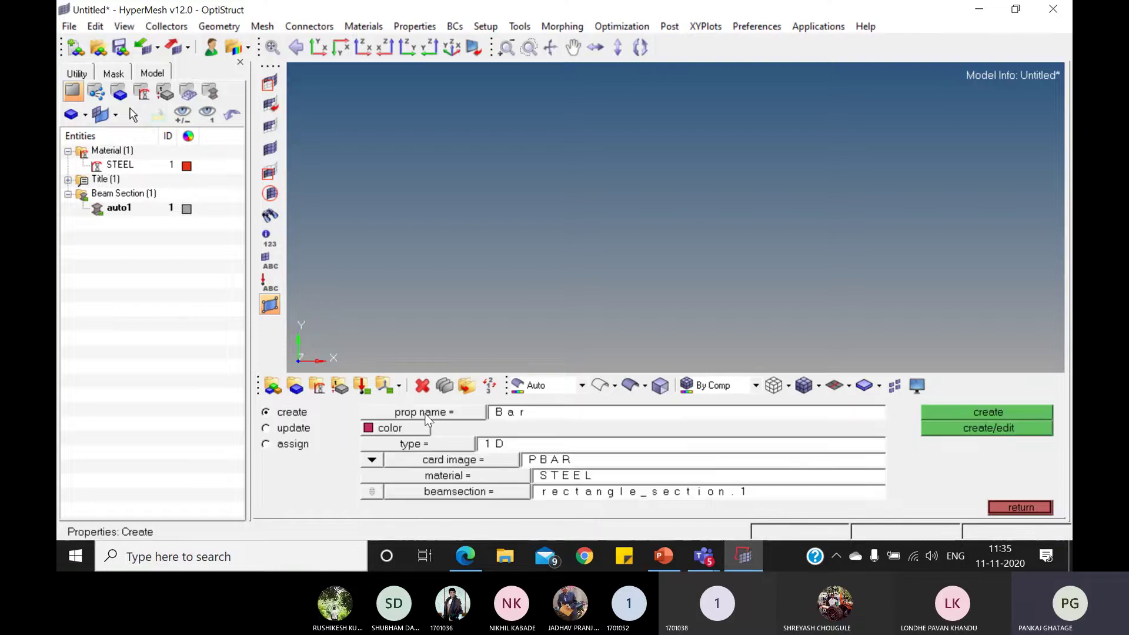
# Step: Create the Bar property with its card image opened, keep the default card values and close the card
pyautogui.click(1009, 429)
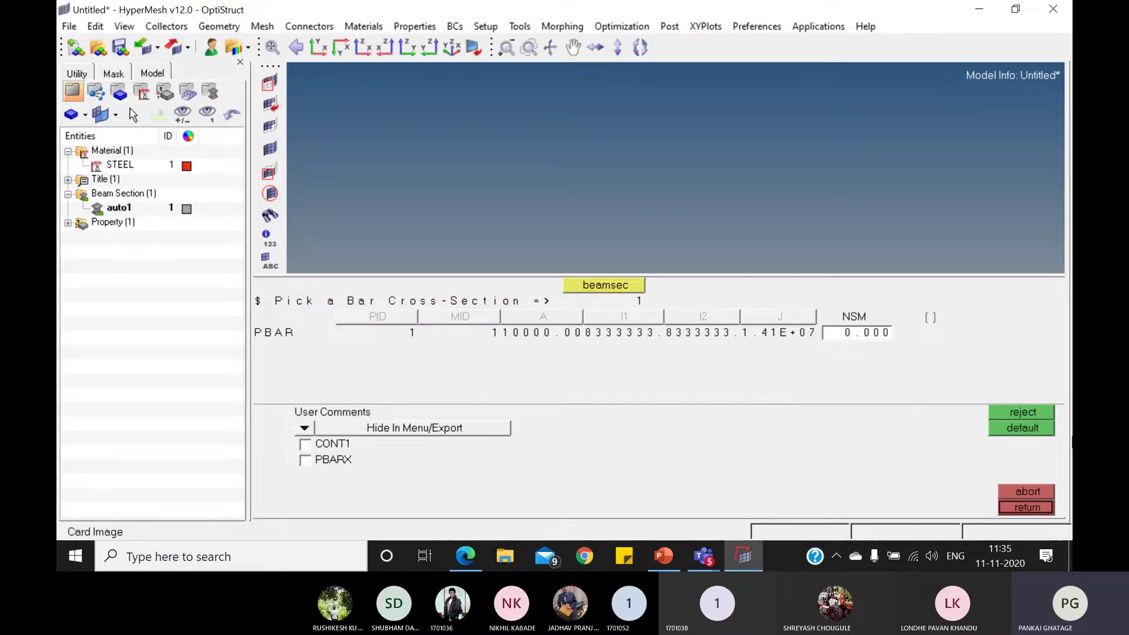
pyautogui.click(1026, 508)
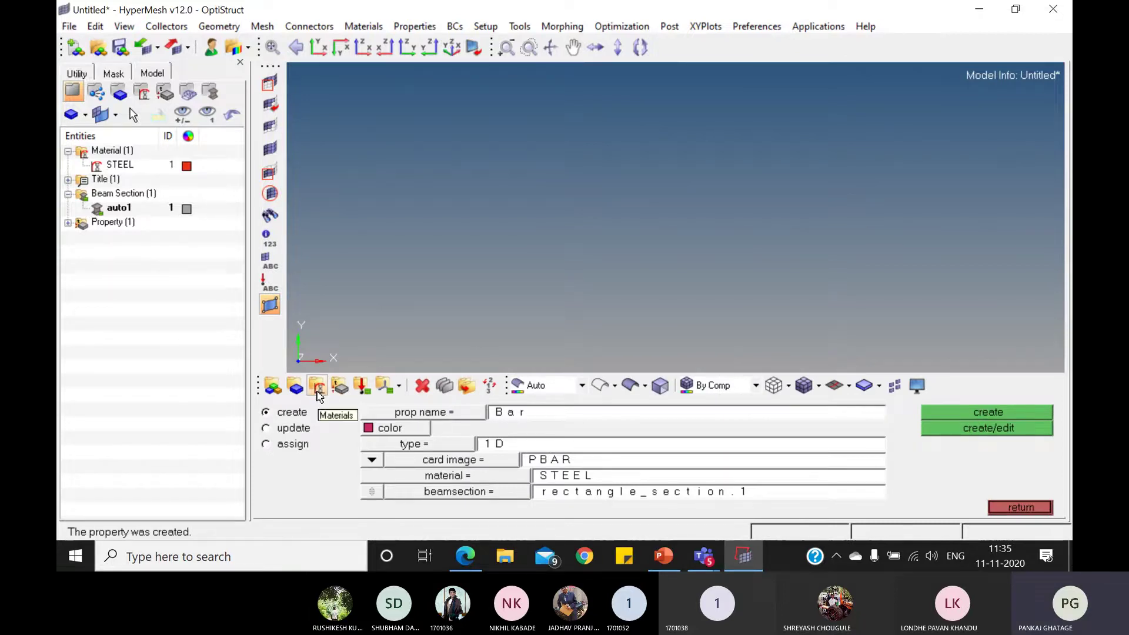
# Step: Begin defining a new component named Bar_sec
pyautogui.click(299, 389)
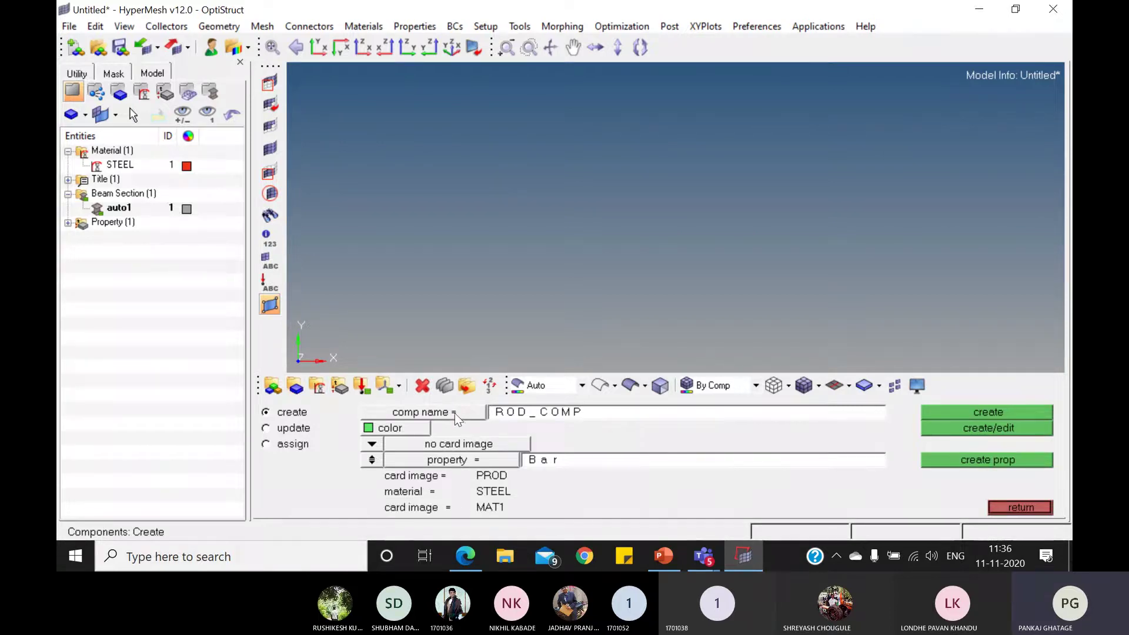
pyautogui.click(547, 413)
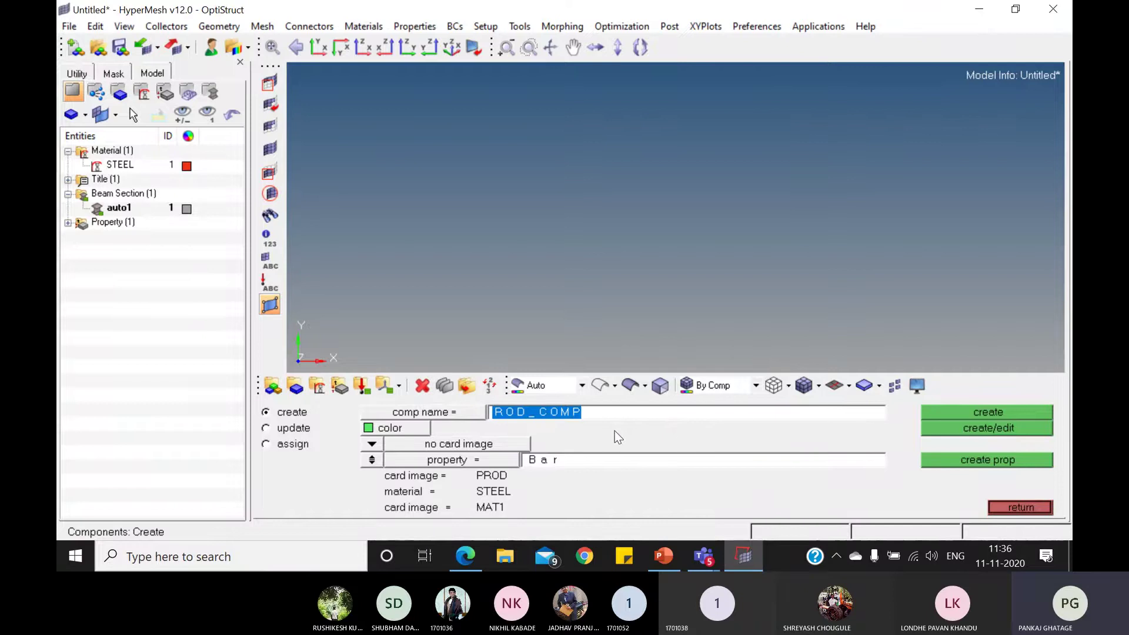
pyautogui.write('Bar_')
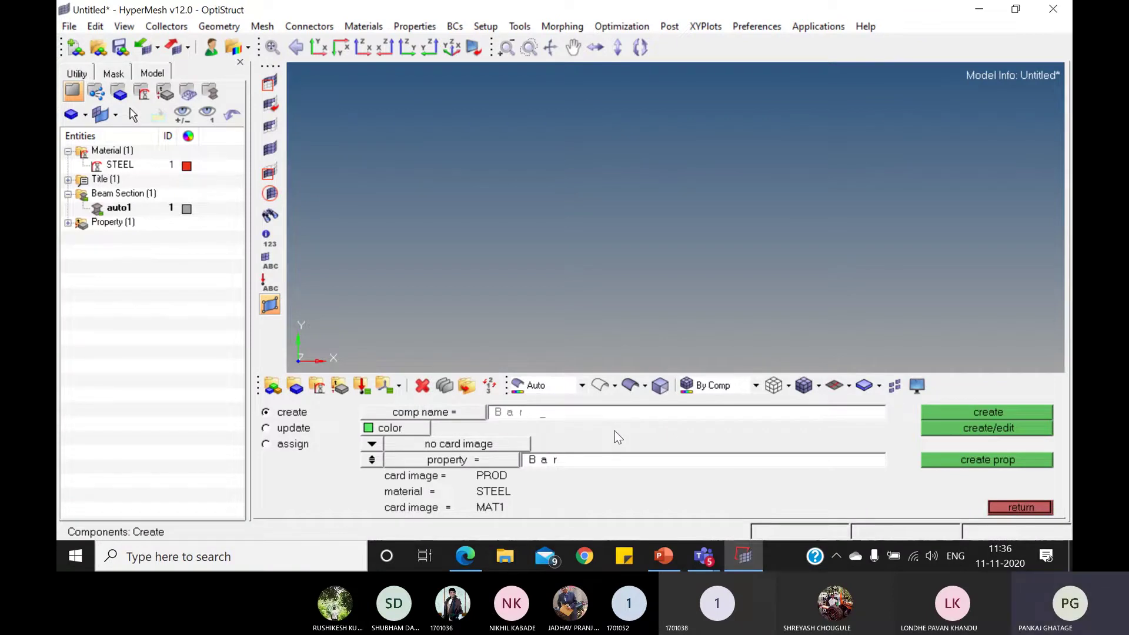
pyautogui.press('BackSpace')
pyautogui.write('_')
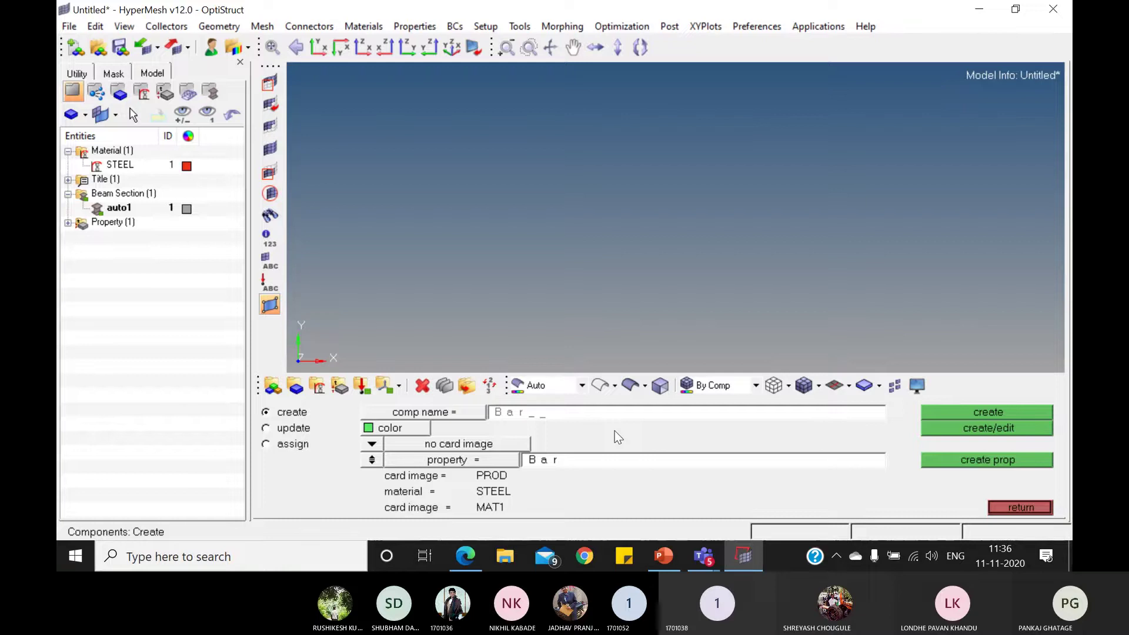
pyautogui.write('sct')
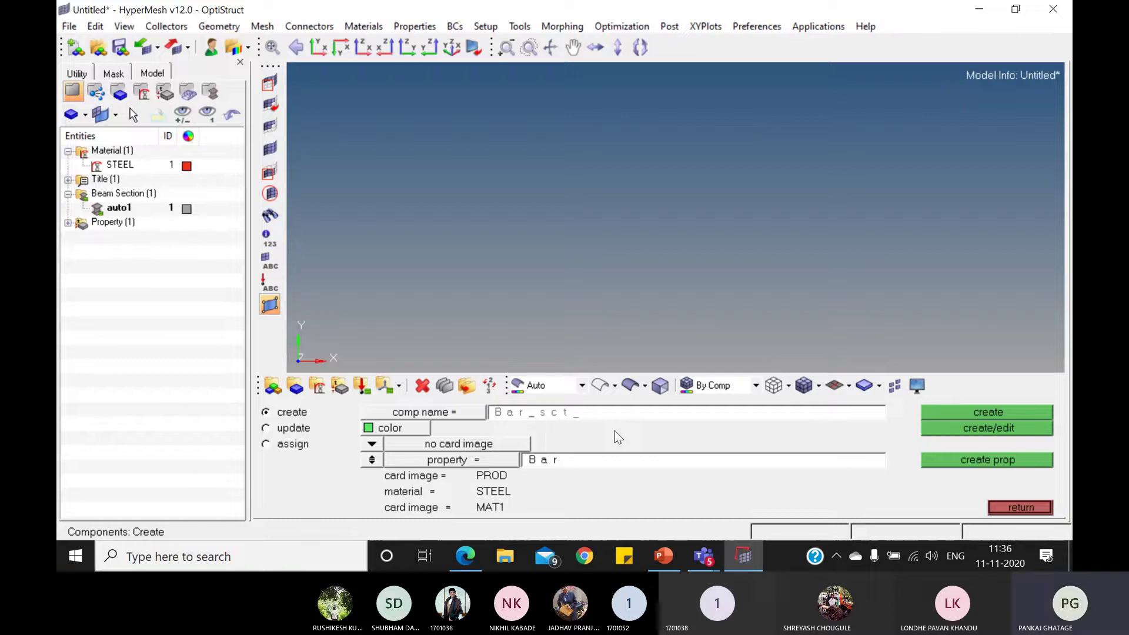
pyautogui.press('BackSpace')
pyautogui.press('BackSpace')
pyautogui.press('BackSpace')
pyautogui.write('sec')
# Step: Assign the Bar property to the Bar_sec component, create it without a card image, and leave the component and property definitions
pyautogui.click(378, 447)
pyautogui.click(365, 460)
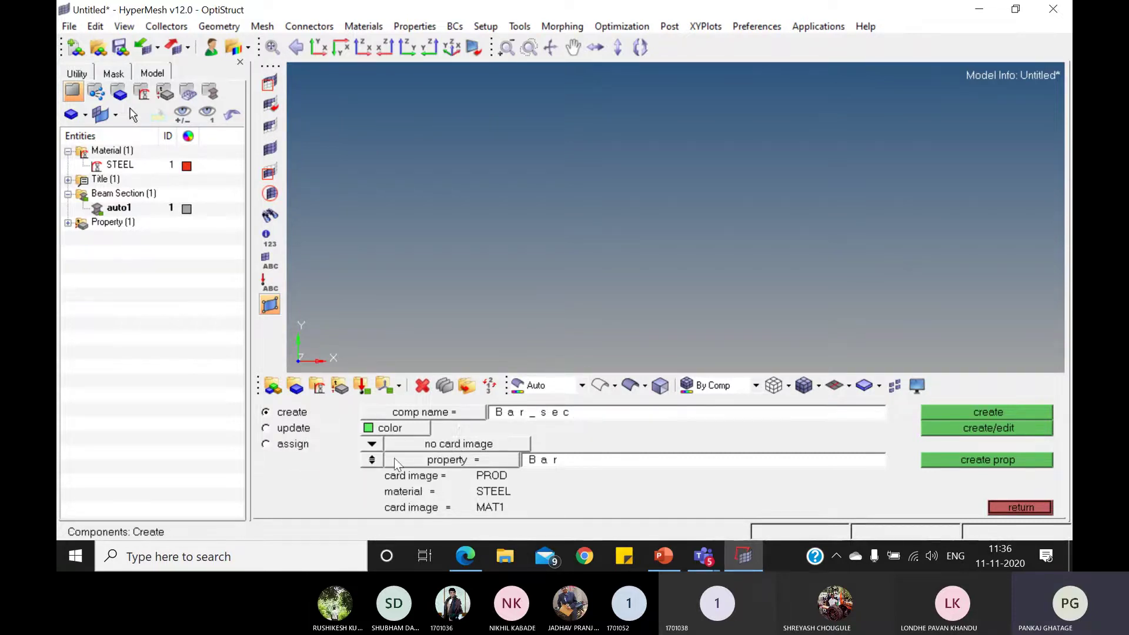
pyautogui.click(477, 461)
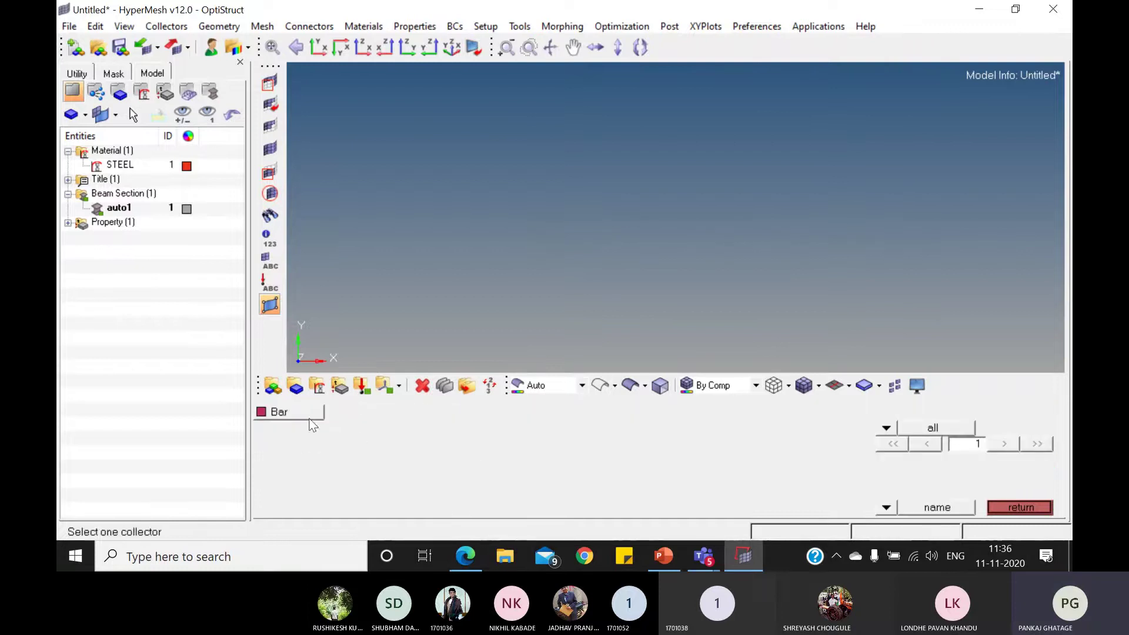
pyautogui.click(306, 416)
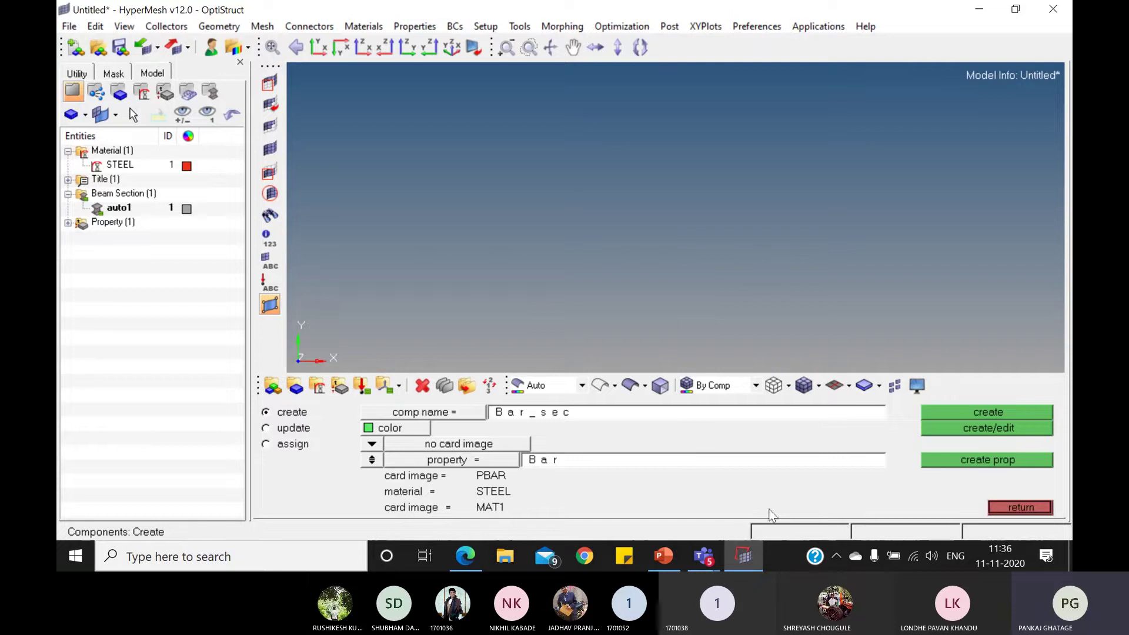
pyautogui.click(994, 423)
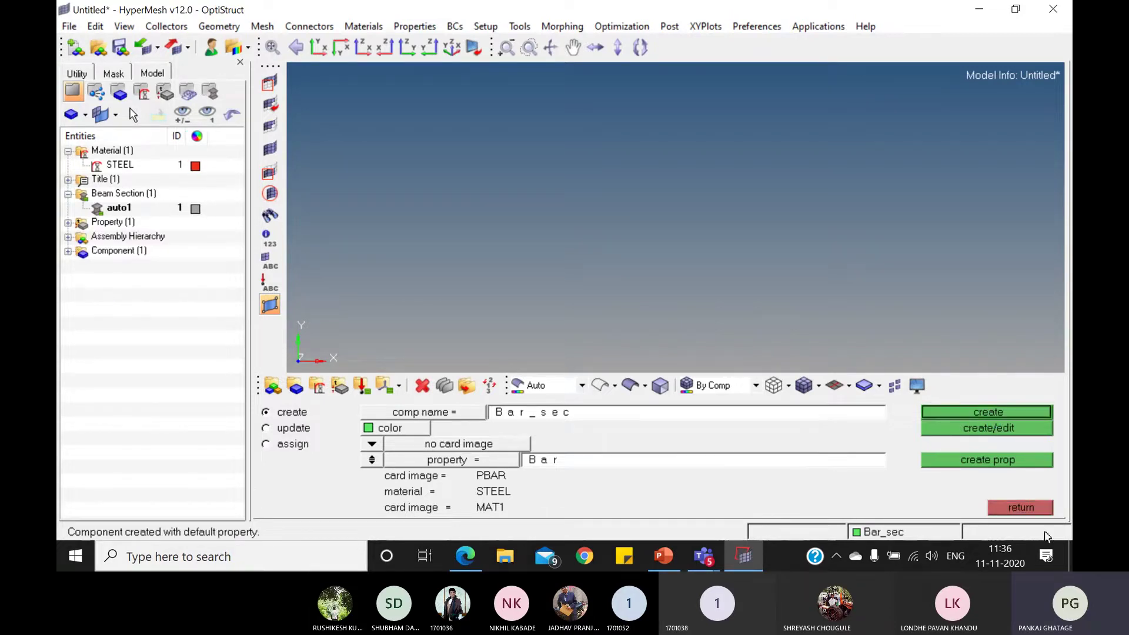
pyautogui.click(1024, 507)
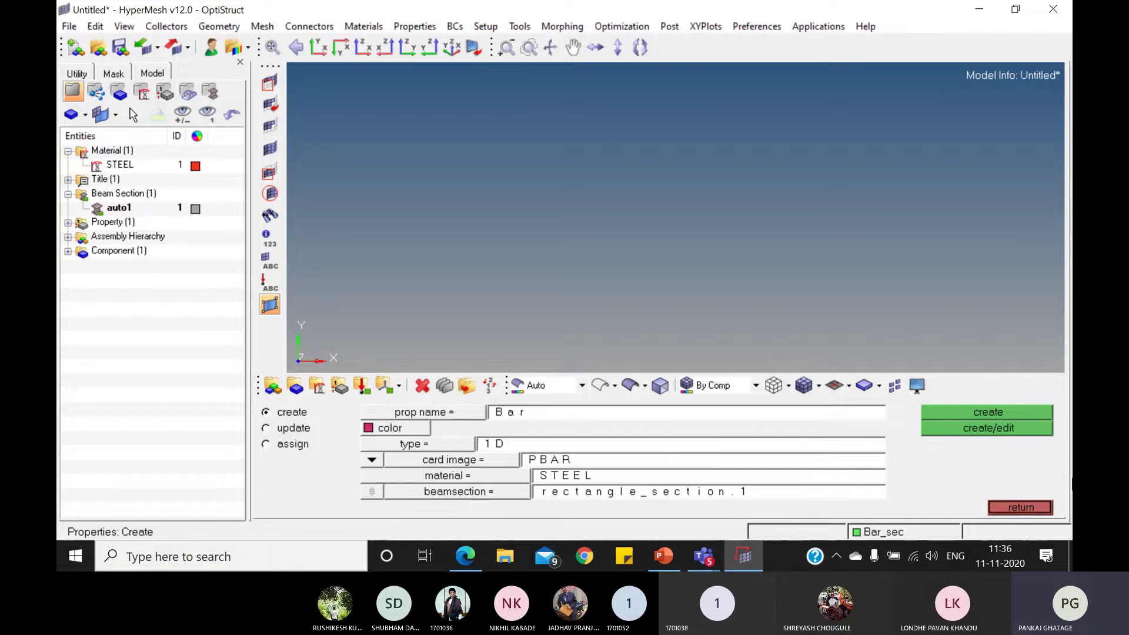
pyautogui.click(1021, 507)
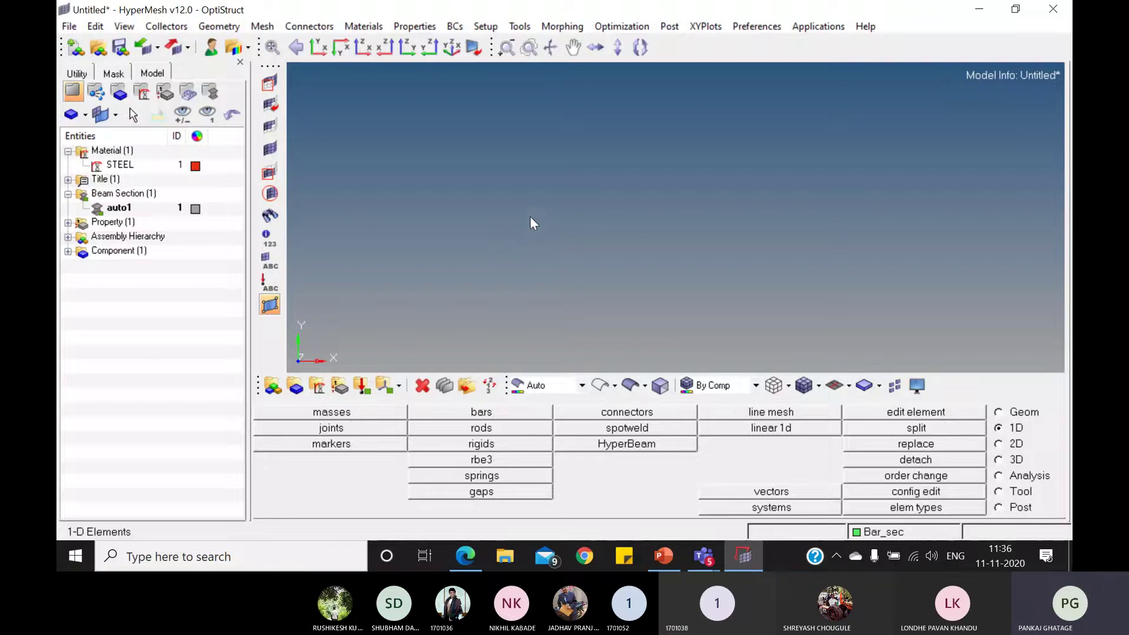
# Step: Create a node at the origin with x, y and z coordinates of 0
pyautogui.click(999, 412)
pyautogui.click(374, 415)
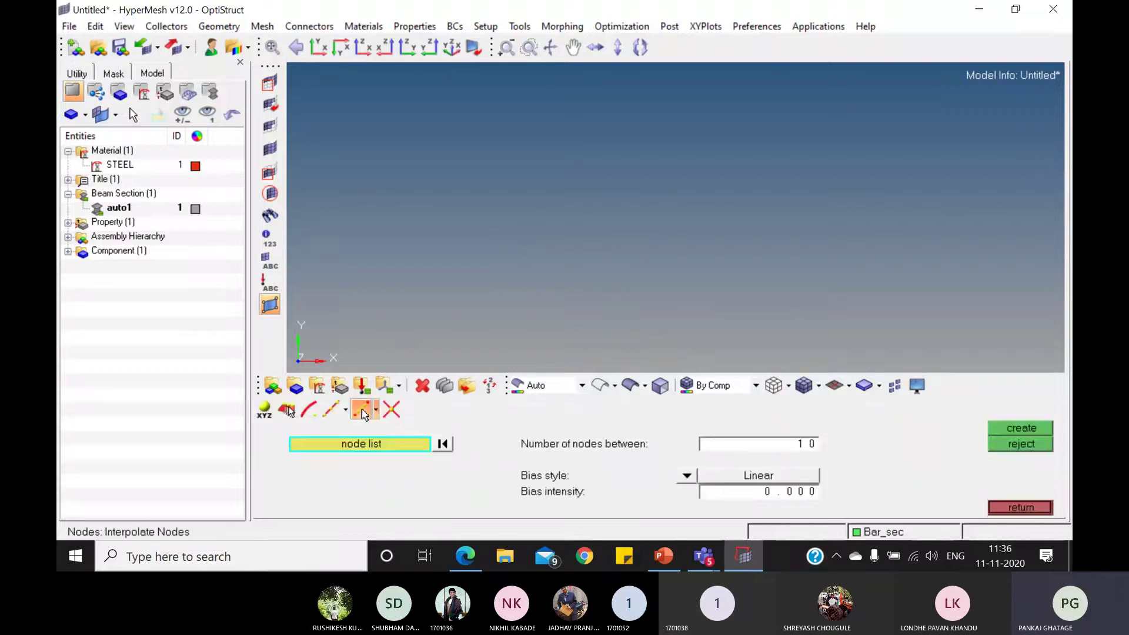
pyautogui.click(264, 410)
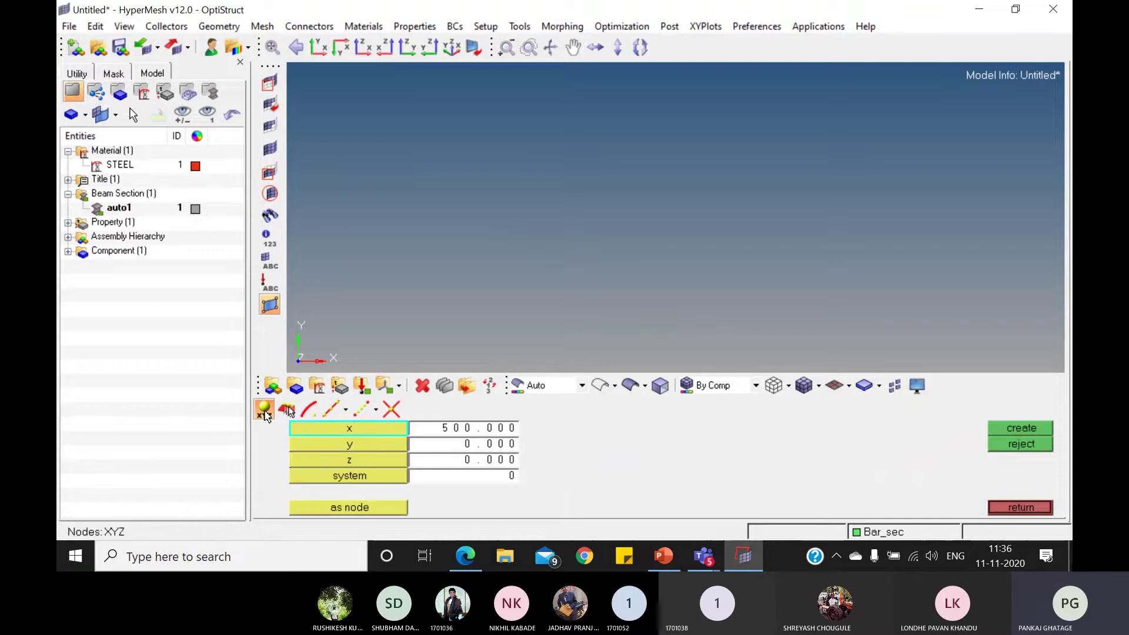
pyautogui.write('500')
pyautogui.press('Return')
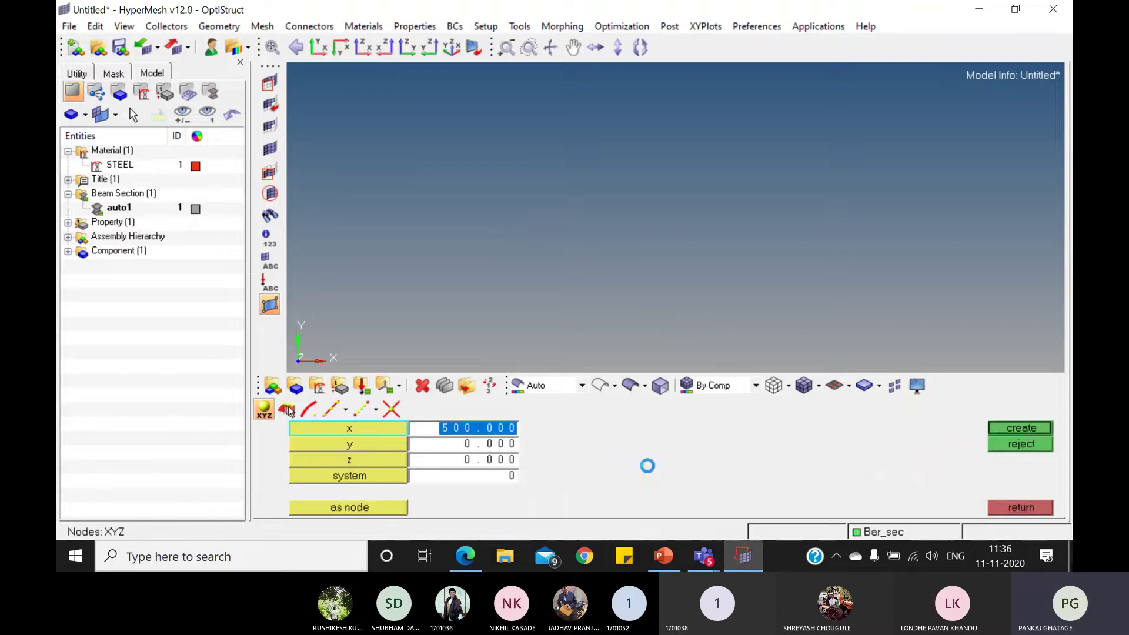
pyautogui.write('0')
pyautogui.press('Return')
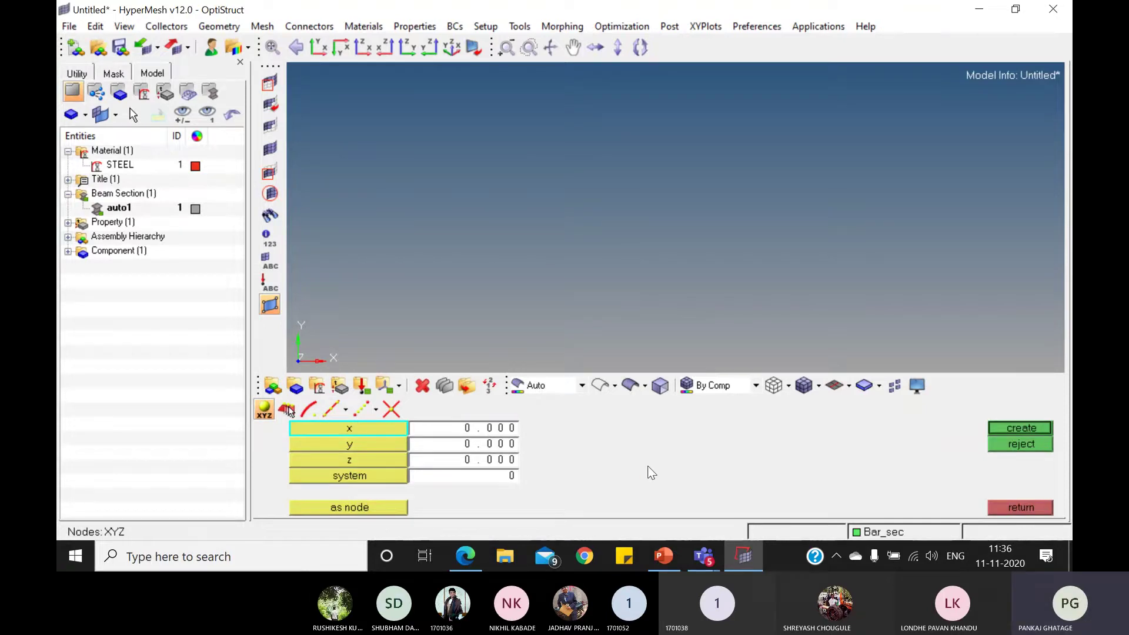
pyautogui.click(1034, 428)
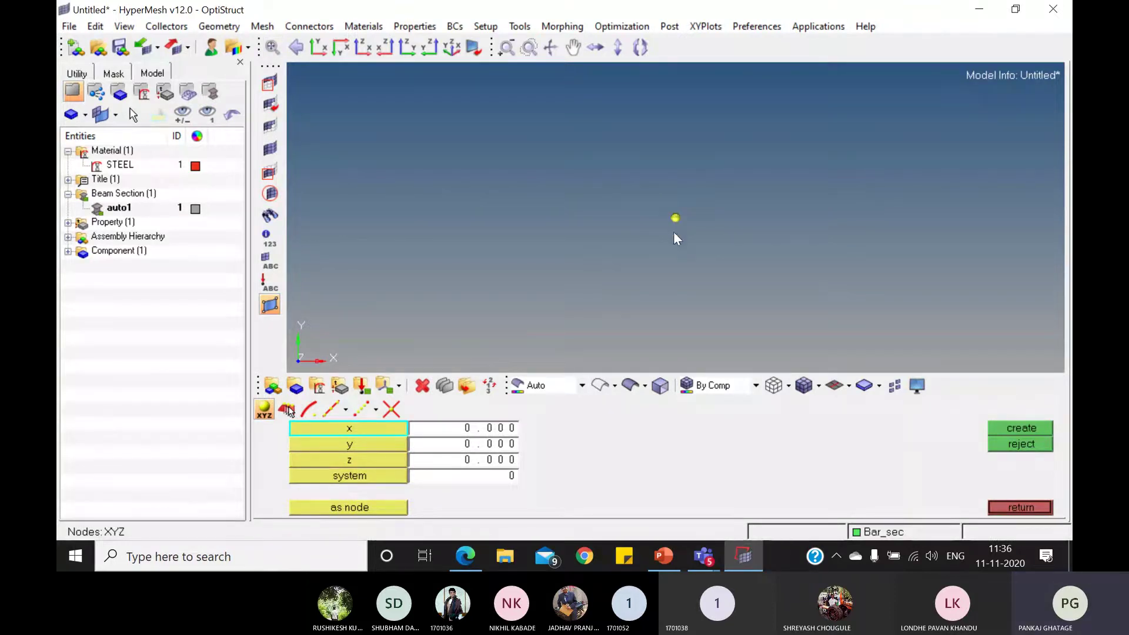
# Step: Create a second node at x = 500, y = 0, z = 0 and fit both nodes in the view
pyautogui.click(501, 429)
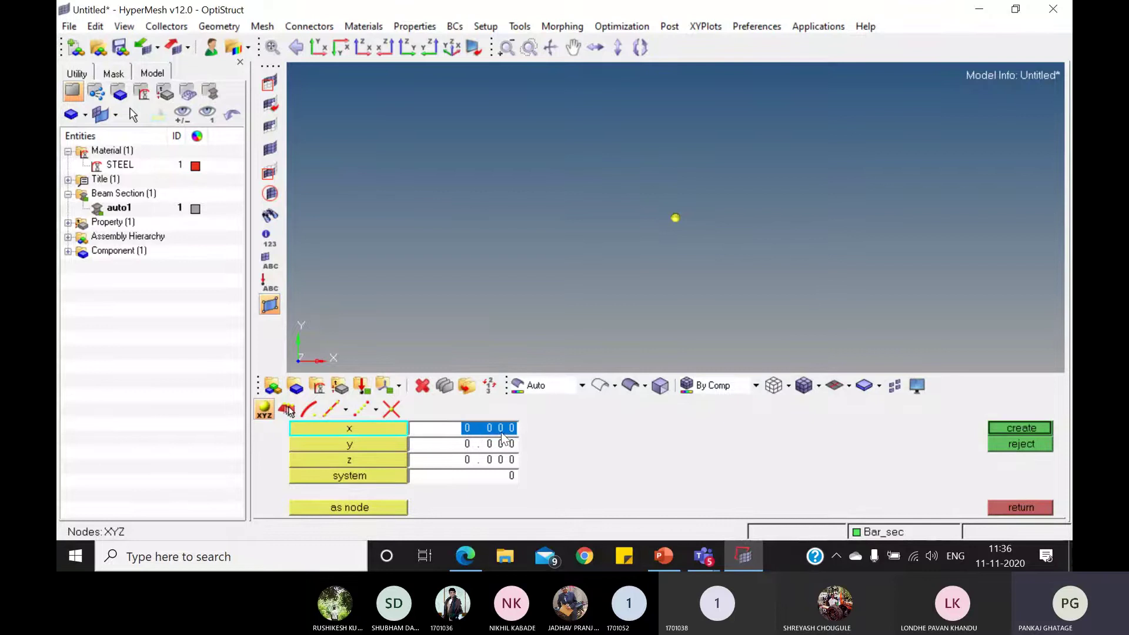
pyautogui.write('500')
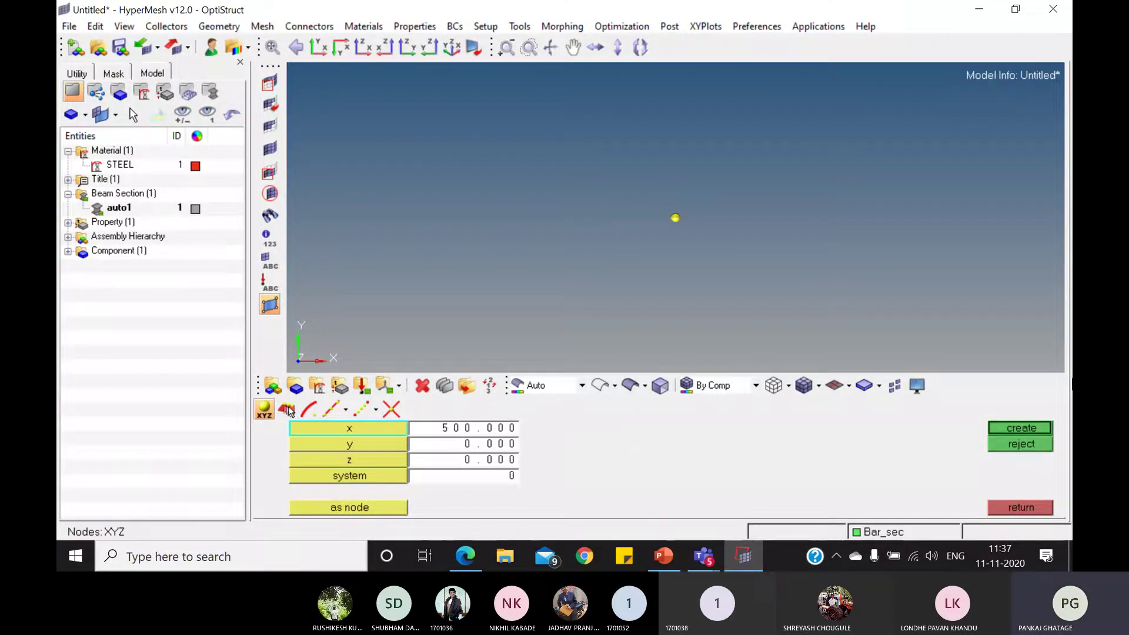
pyautogui.click(1028, 429)
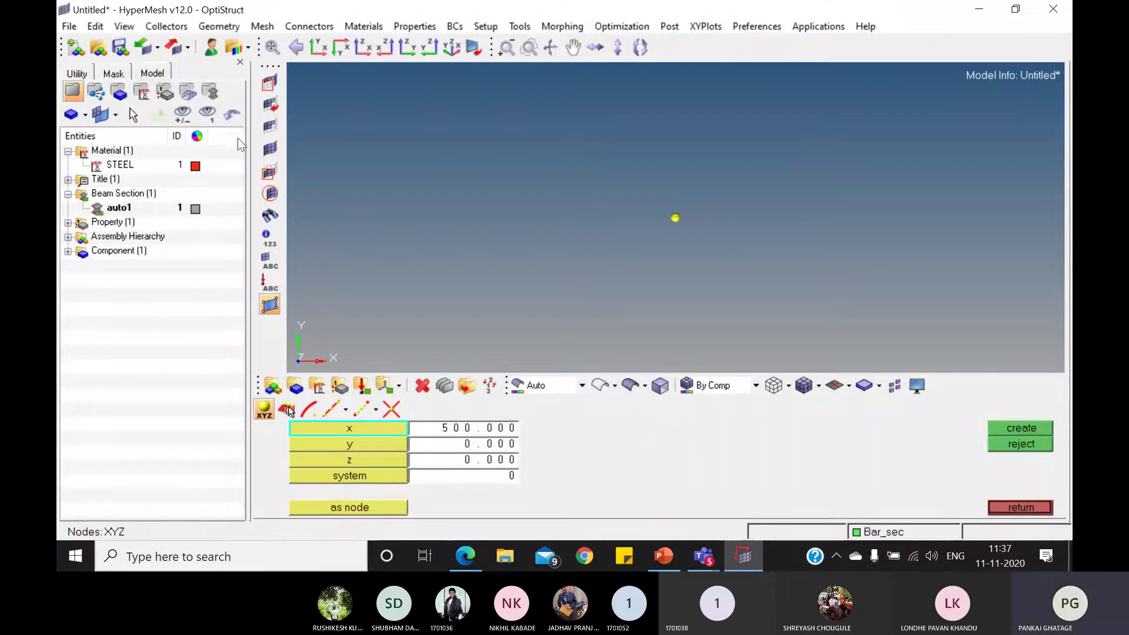
pyautogui.click(273, 47)
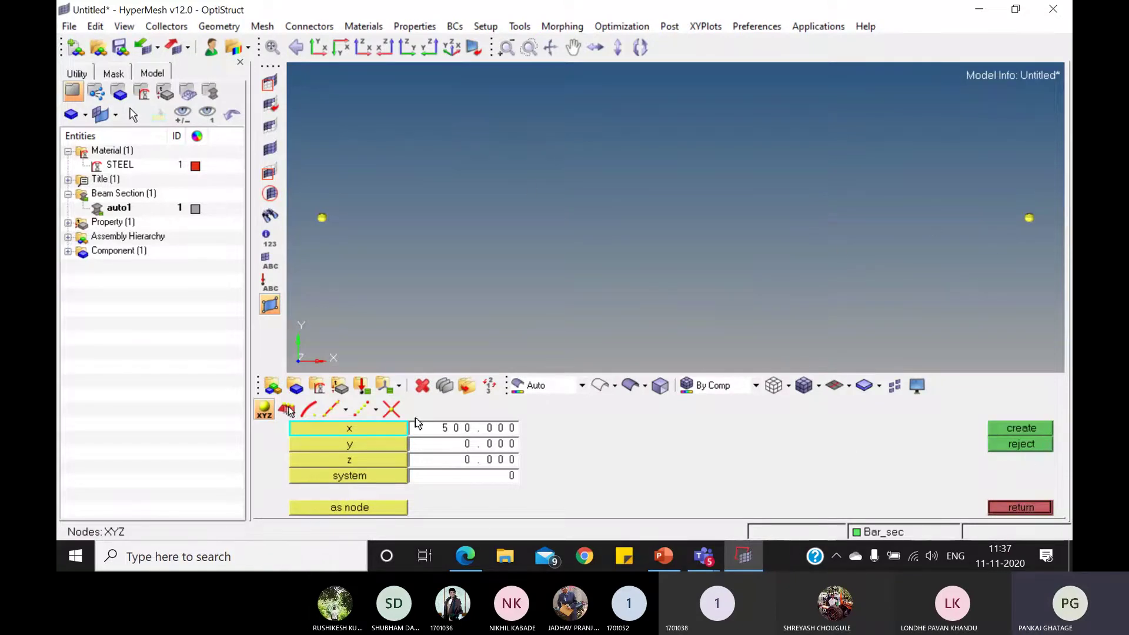
pyautogui.click(376, 408)
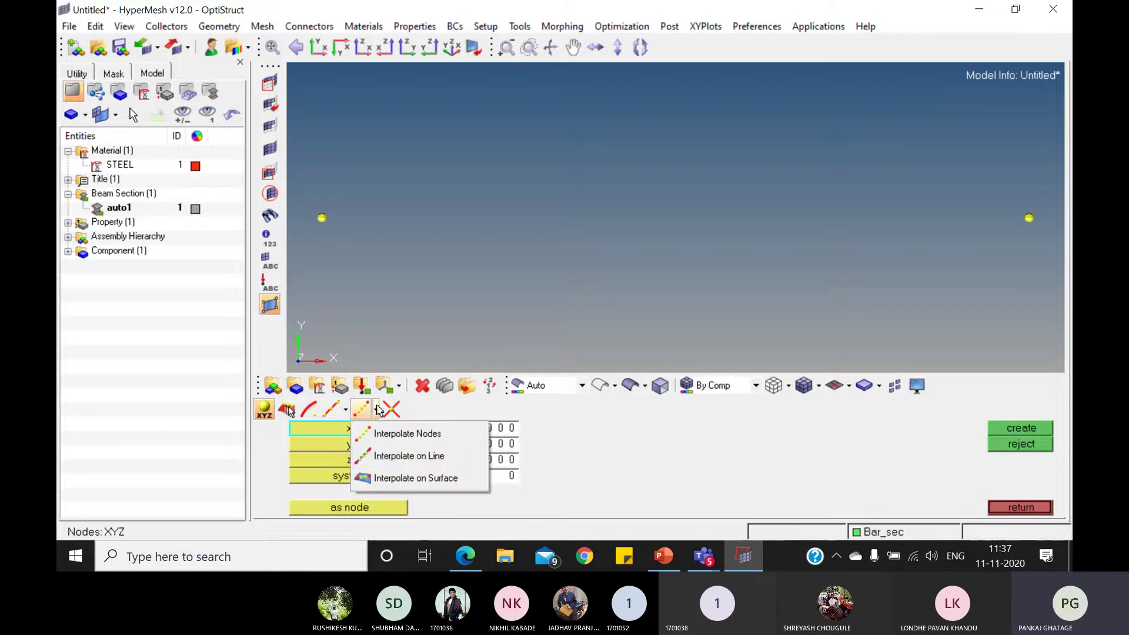
pyautogui.click(686, 452)
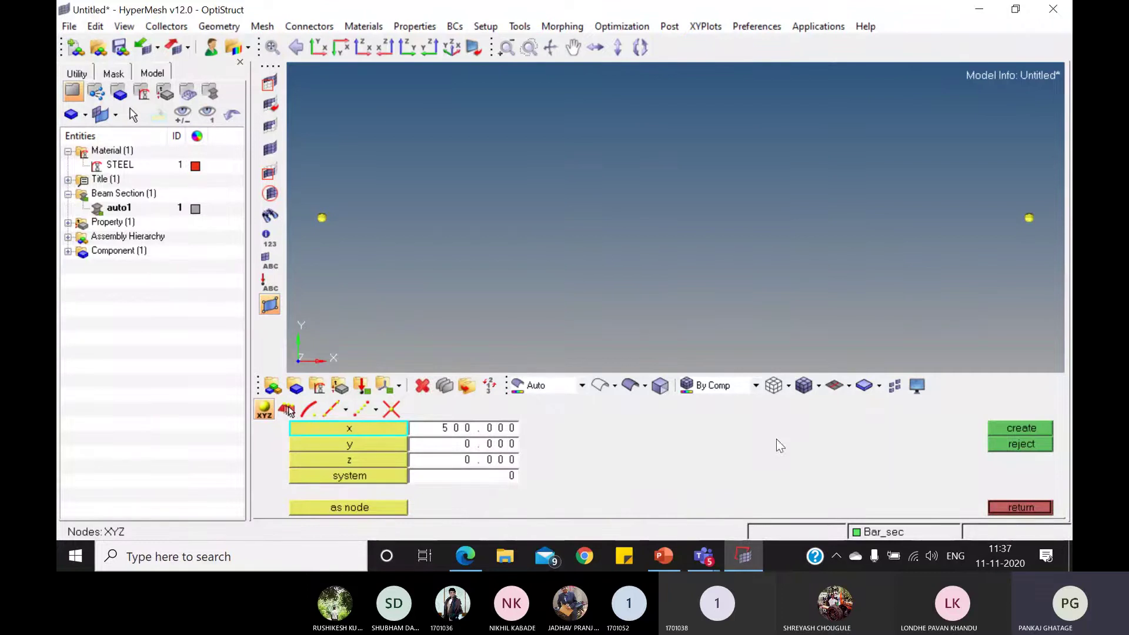
pyautogui.click(1012, 505)
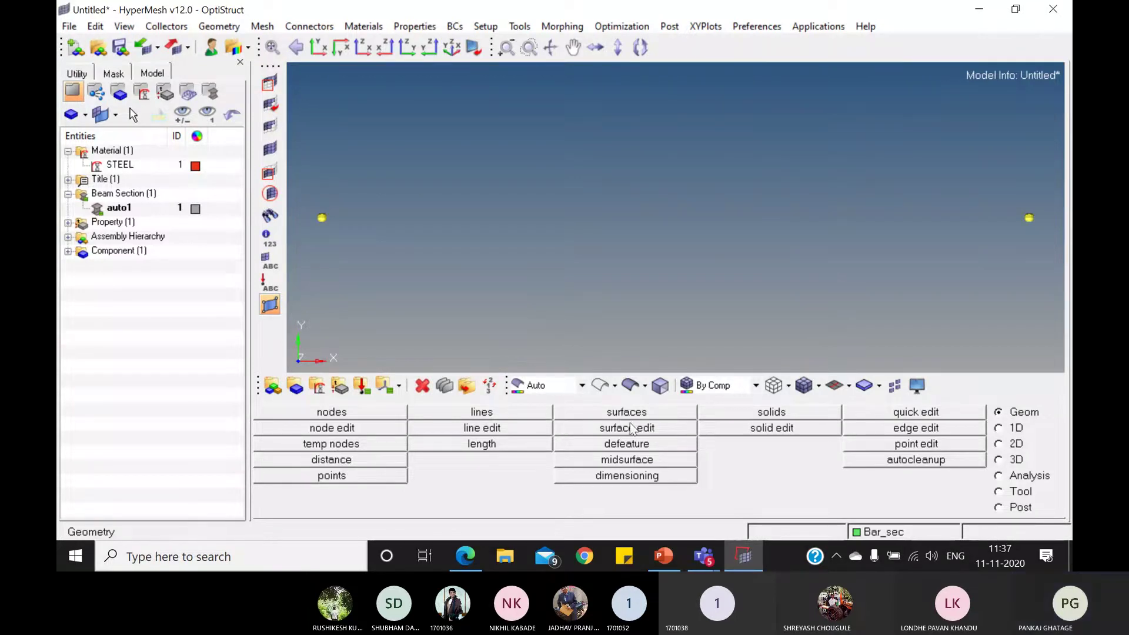
# Step: Try to create a CBEAM bar element from the origin node to the node at x = 500, without an assigned property
pyautogui.click(1019, 426)
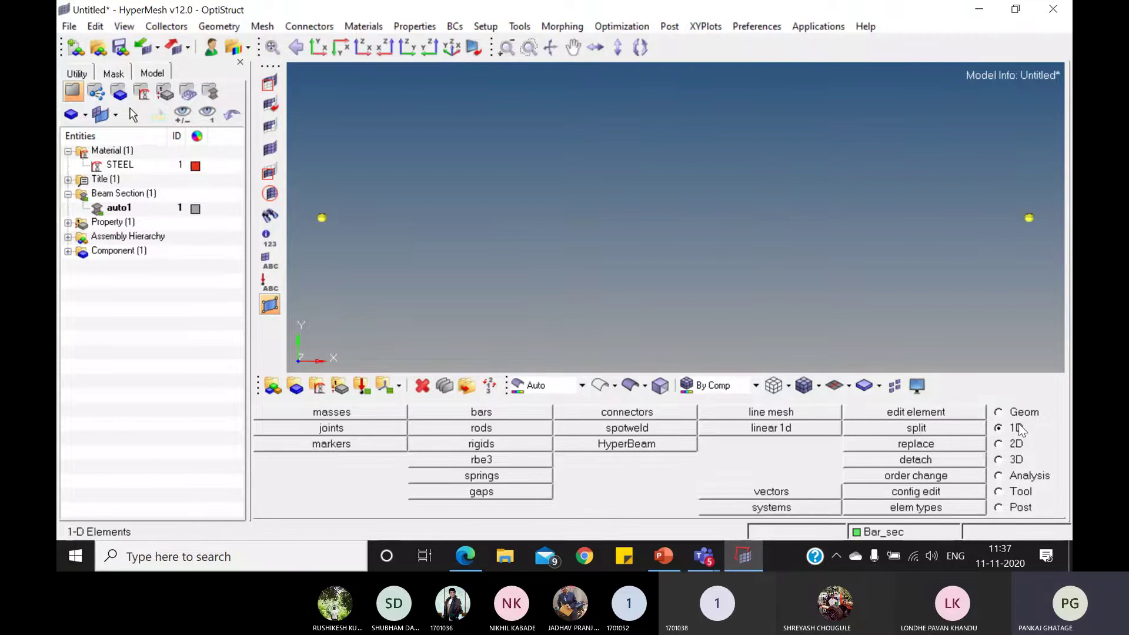
pyautogui.click(499, 412)
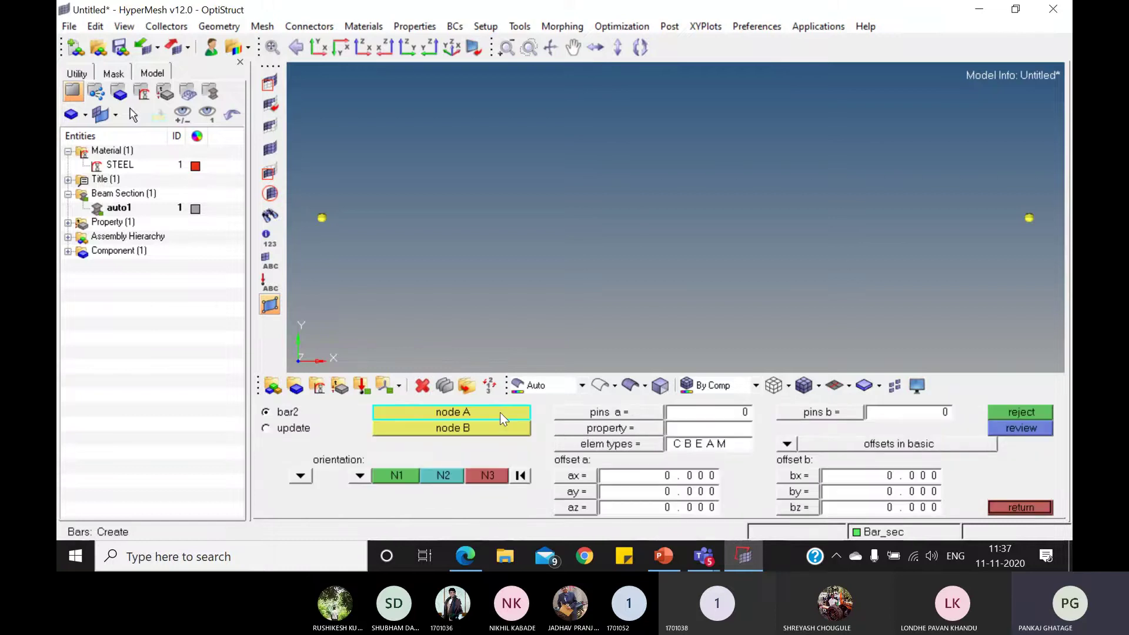
pyautogui.click(321, 218)
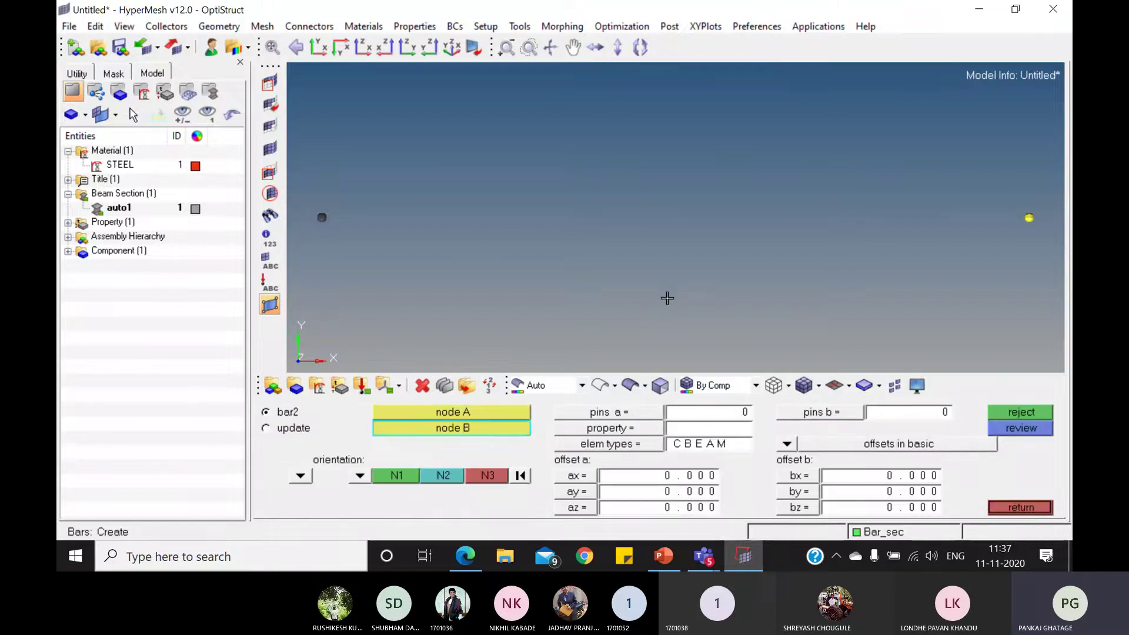
pyautogui.click(1029, 218)
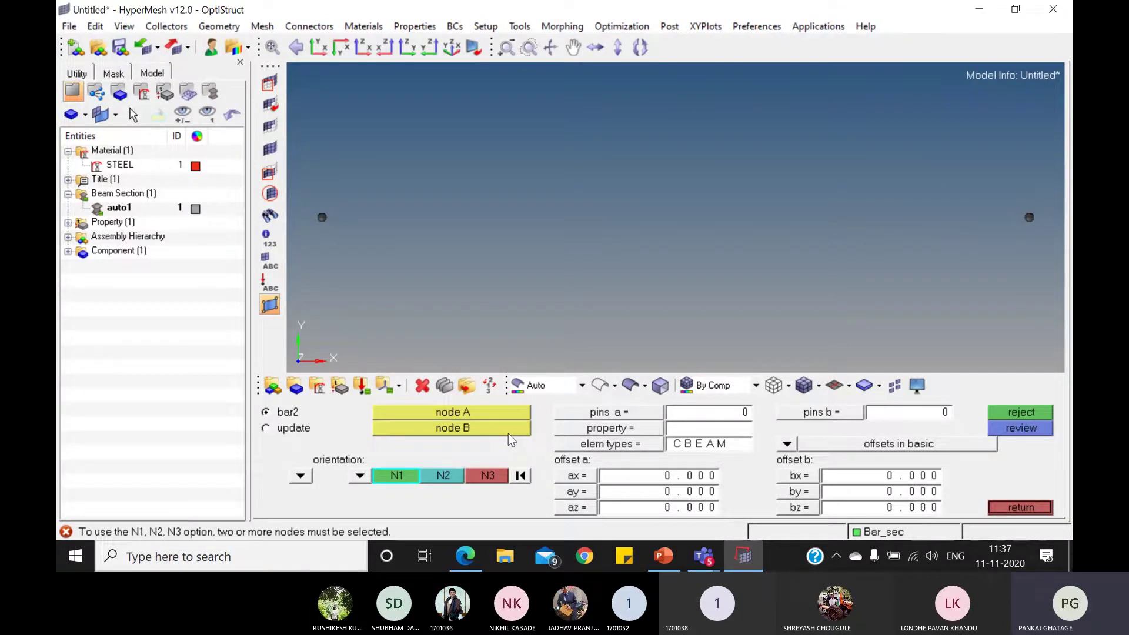
pyautogui.click(1033, 414)
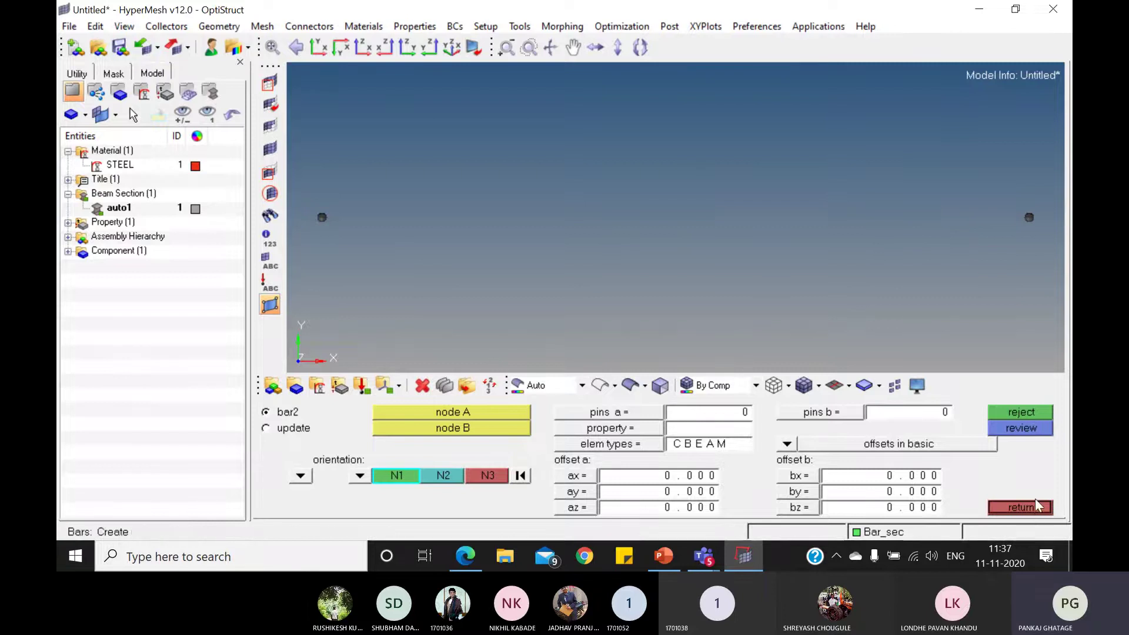
pyautogui.click(1034, 506)
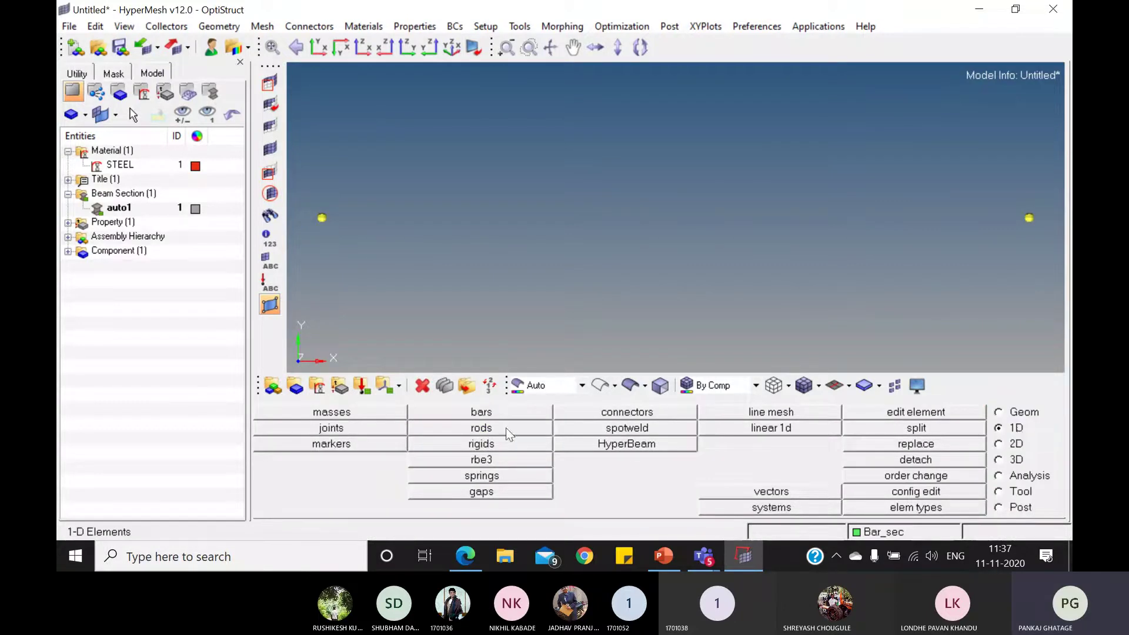
# Step: Set up a new bar element with the Bar property and the CBAR element type
pyautogui.click(483, 413)
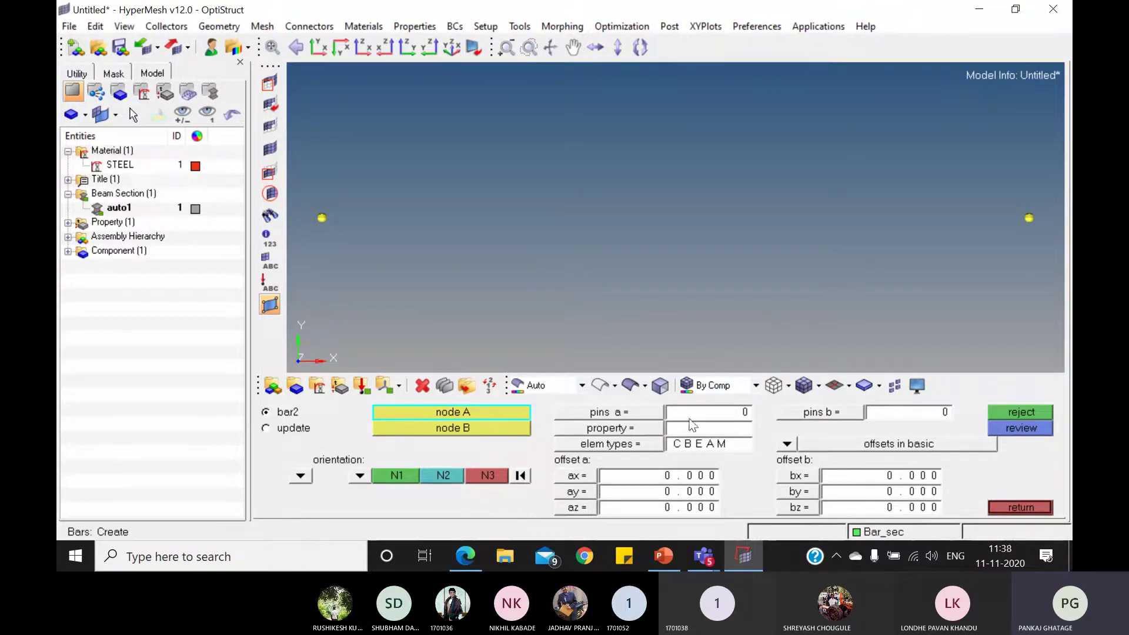
pyautogui.click(642, 425)
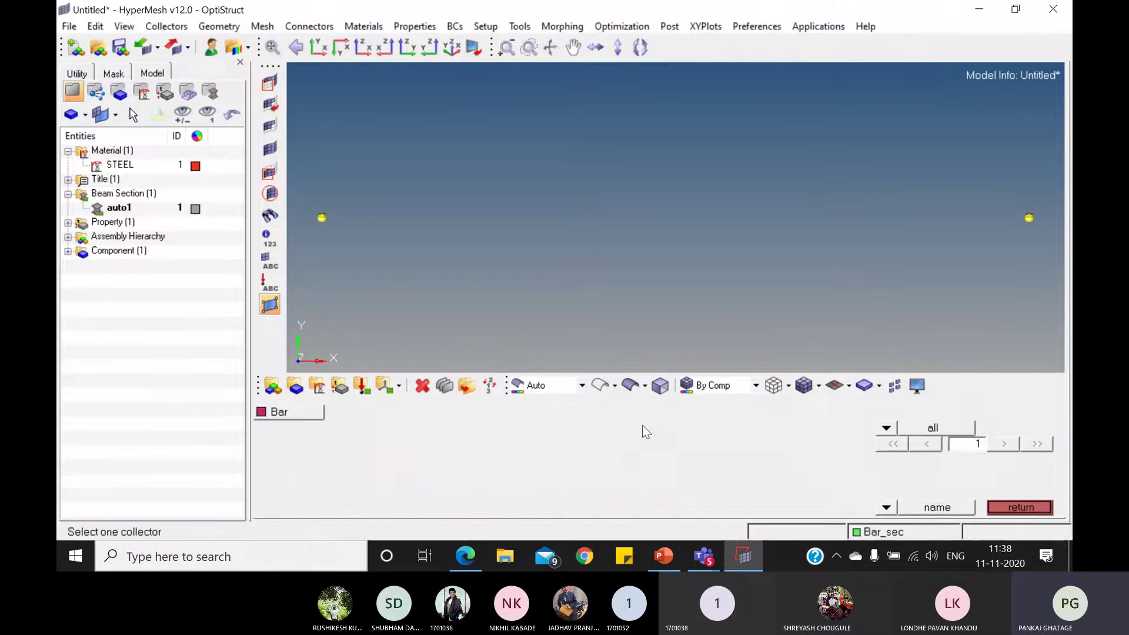
pyautogui.click(286, 411)
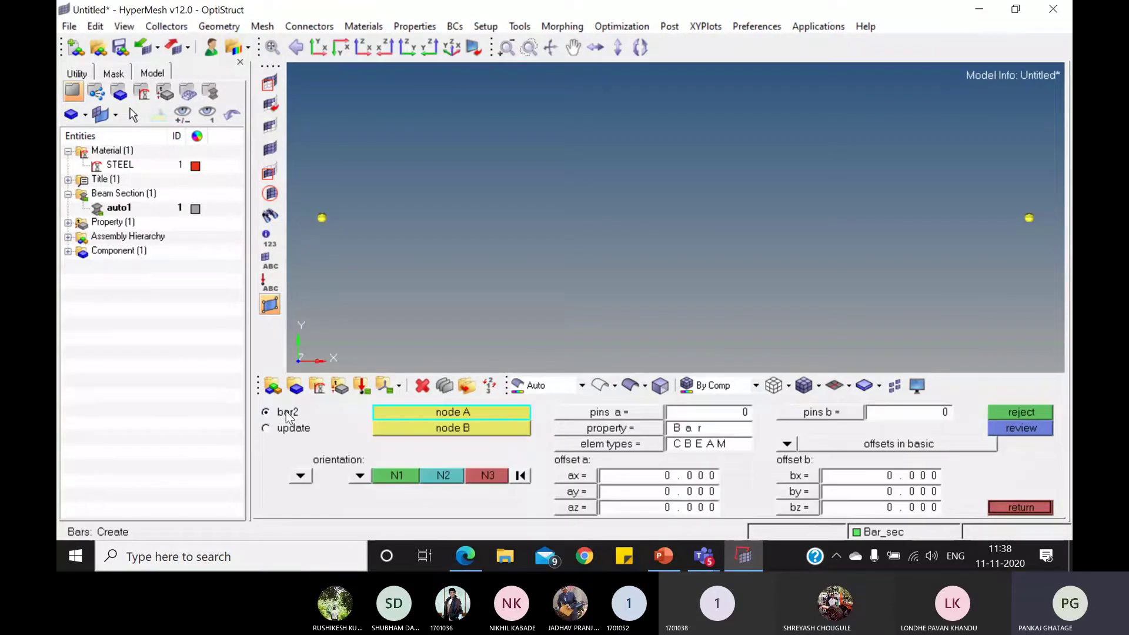
pyautogui.click(636, 444)
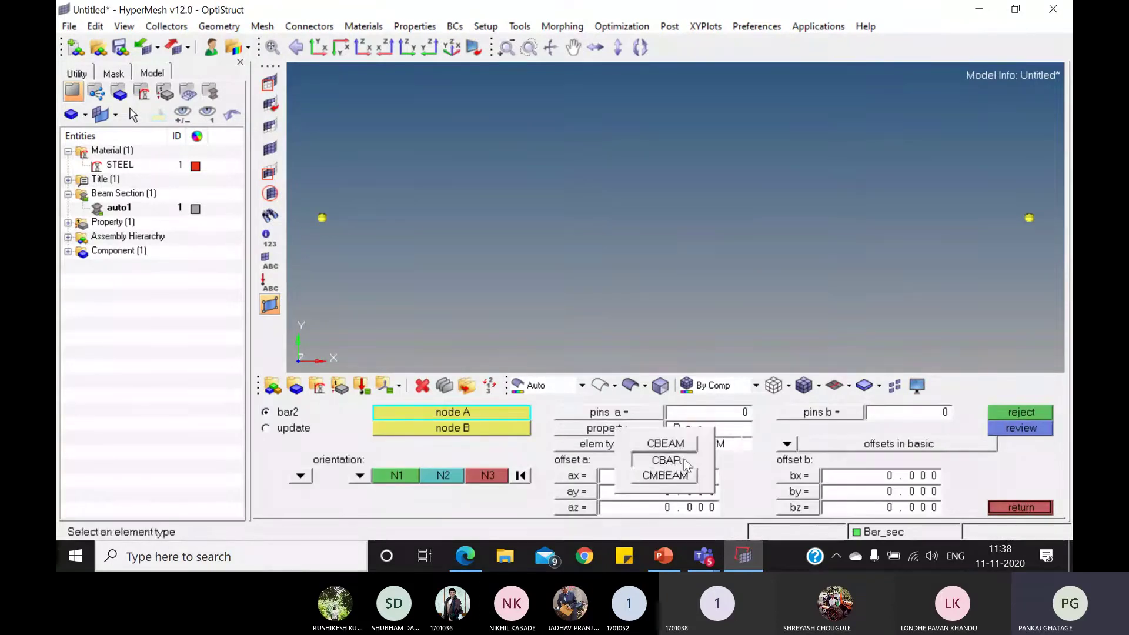
pyautogui.click(684, 459)
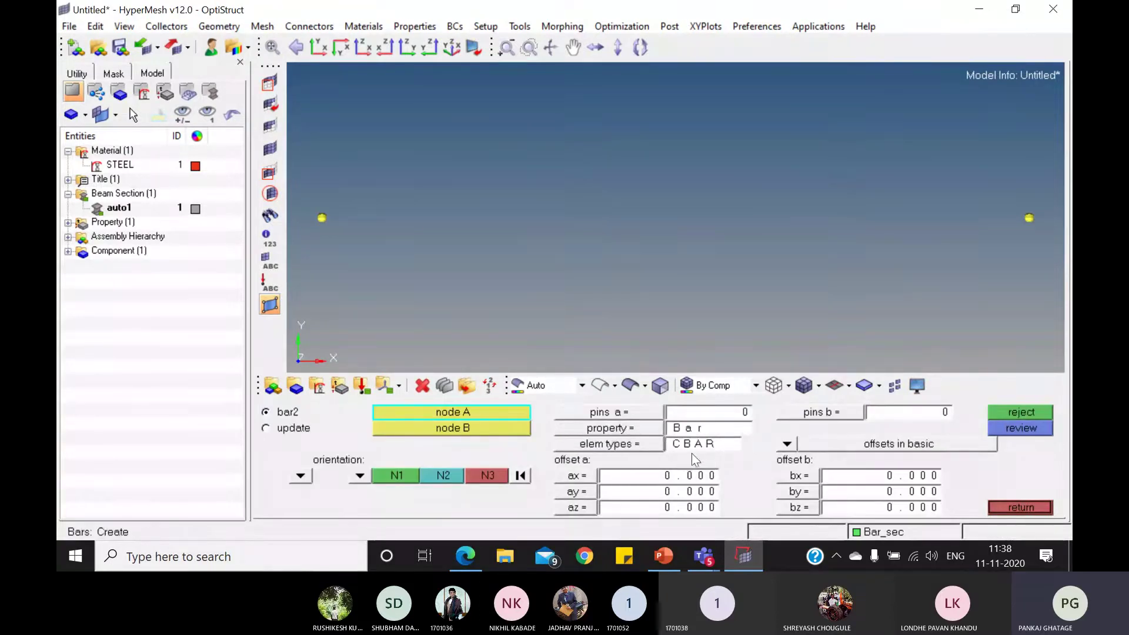
pyautogui.click(640, 447)
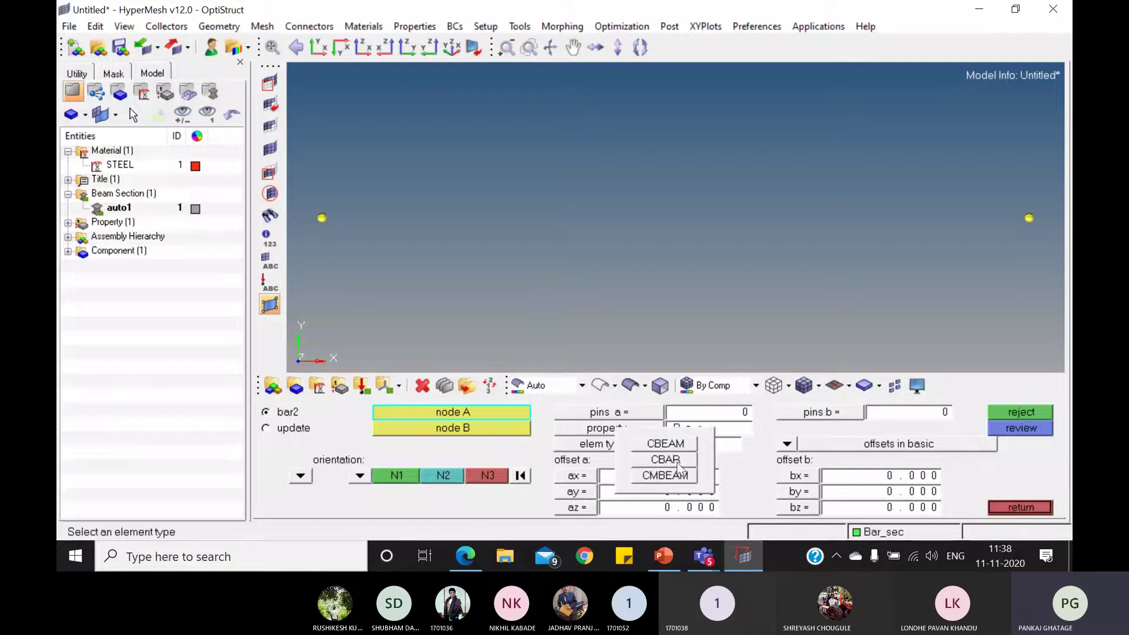
pyautogui.click(666, 460)
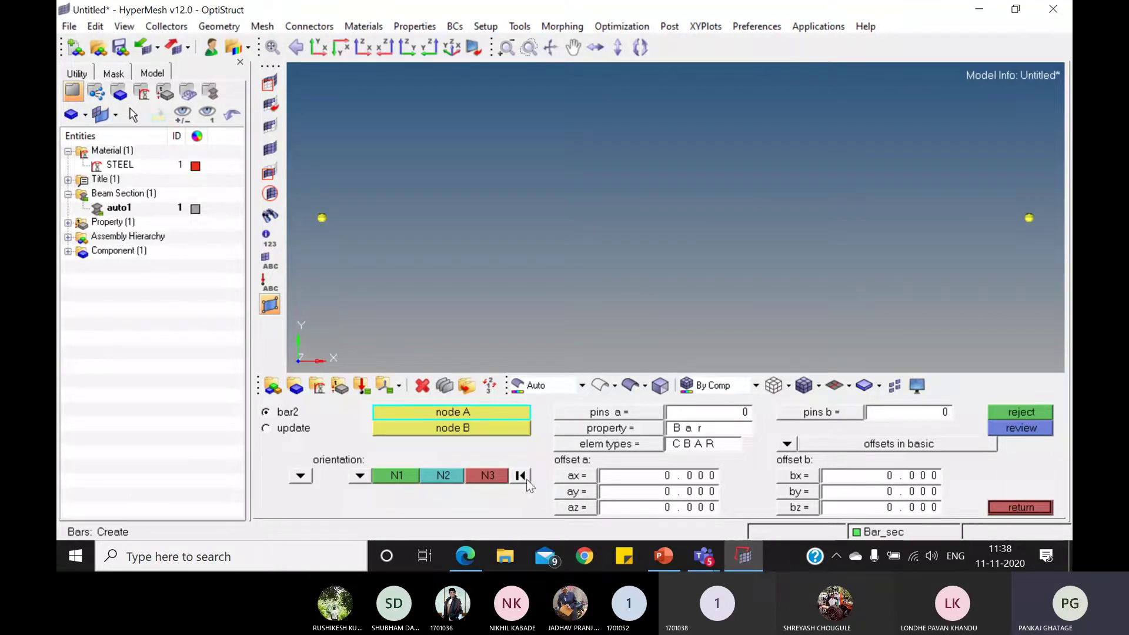
# Step: Orient the bar along the y-axis, create it from the origin node to the node at x = 500, and finish bar creation
pyautogui.click(364, 478)
pyautogui.click(360, 476)
pyautogui.click(356, 445)
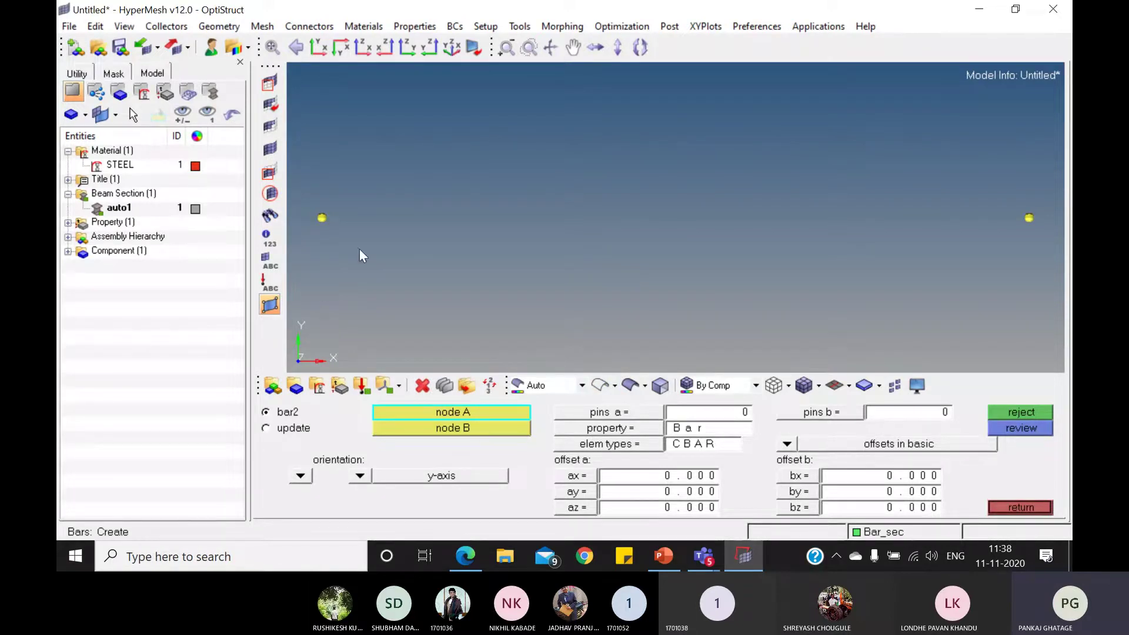
pyautogui.click(322, 219)
pyautogui.click(323, 218)
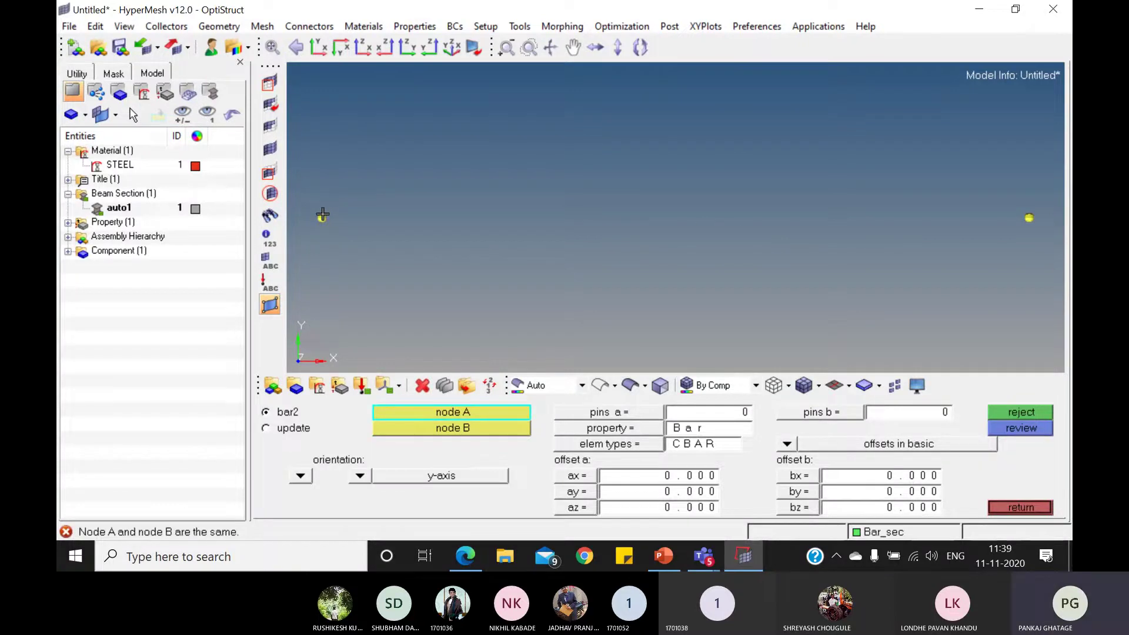
pyautogui.click(325, 216)
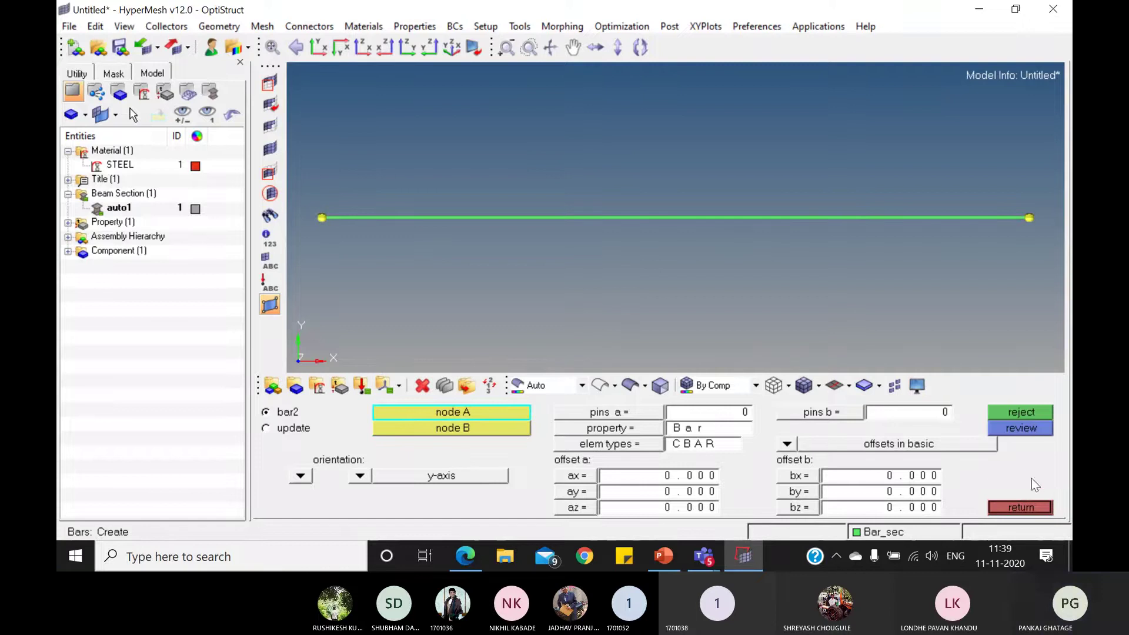
pyautogui.click(1021, 507)
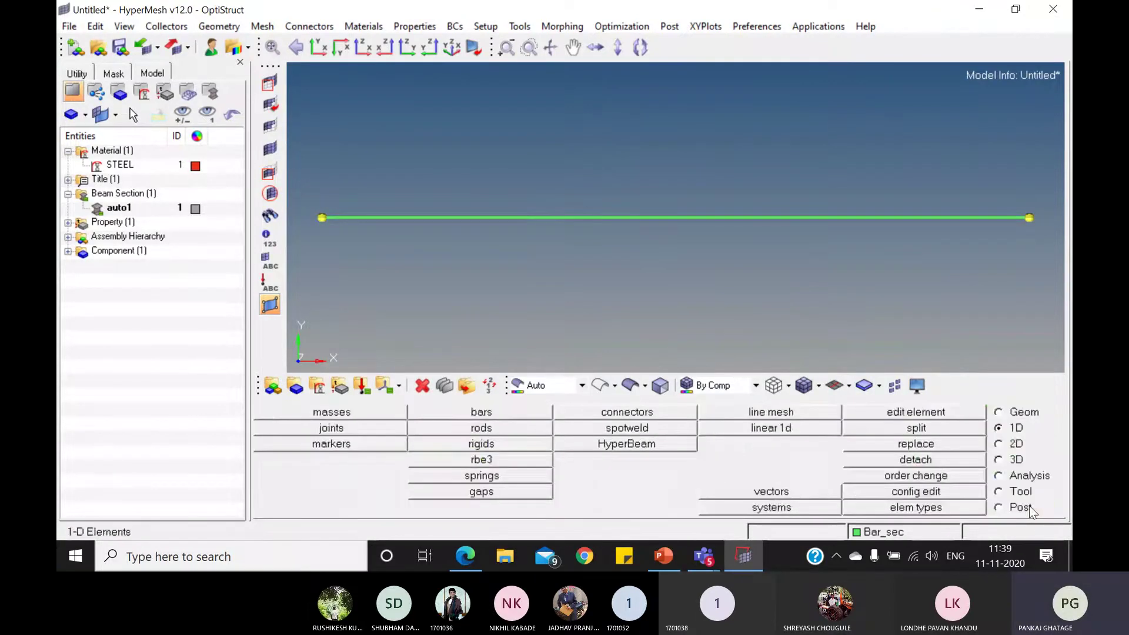
# Step: Toggle the element type labels in the model view and leave them displayed on the bar
pyautogui.click(265, 254)
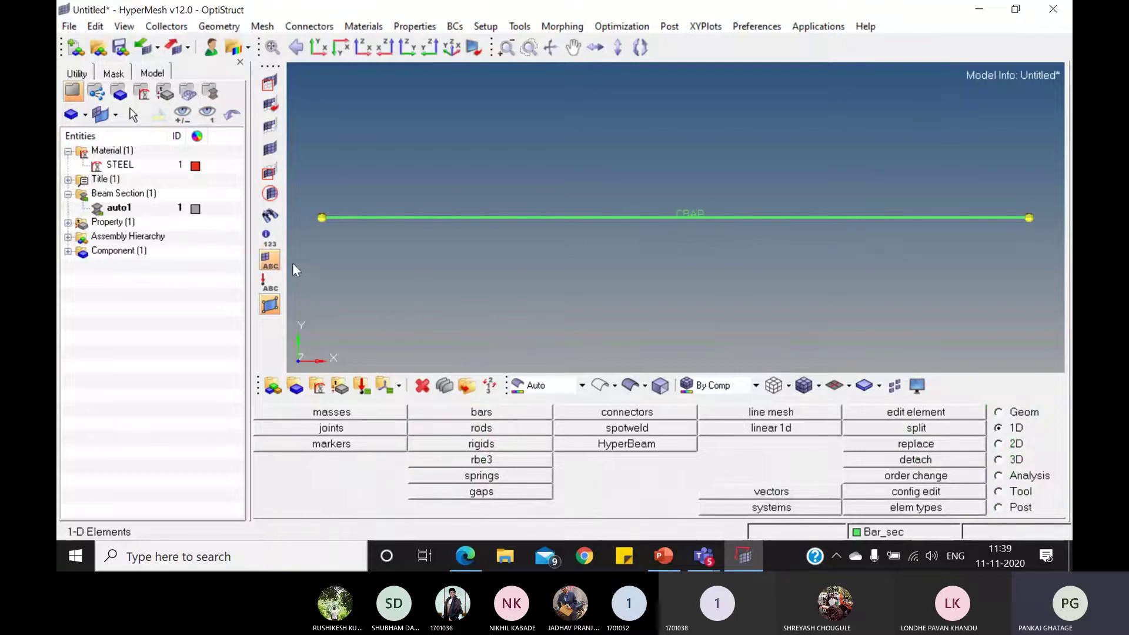
pyautogui.click(270, 262)
pyautogui.click(270, 262)
pyautogui.click(269, 262)
pyautogui.click(269, 262)
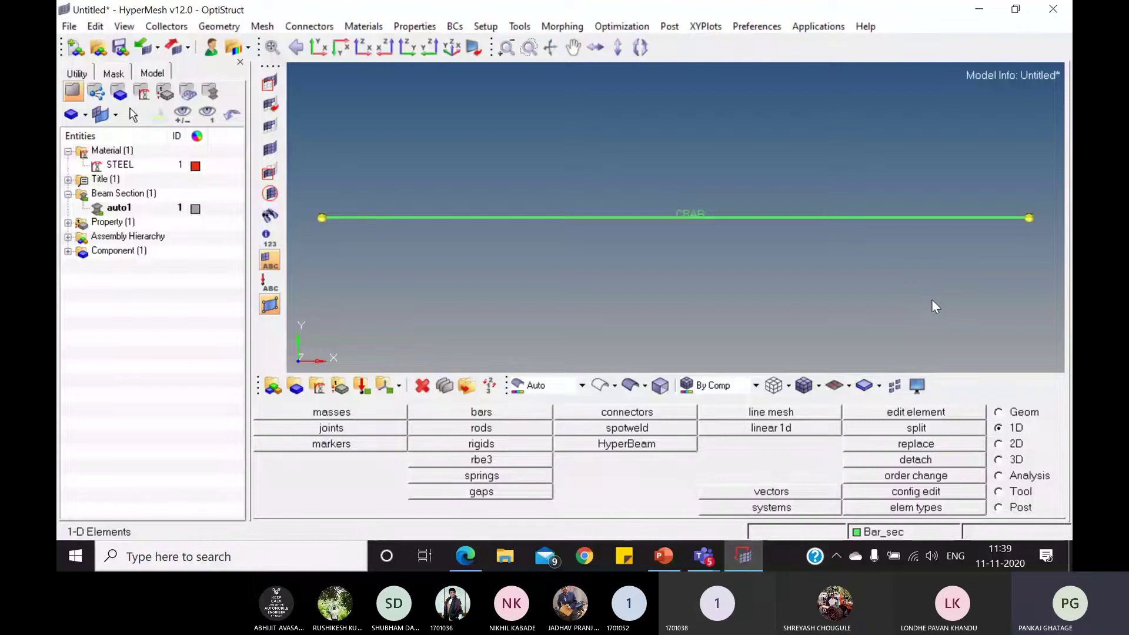
# Step: Inspect the bar in 3D element representation, rotated and switched between wireframe and shaded display
pyautogui.click(849, 386)
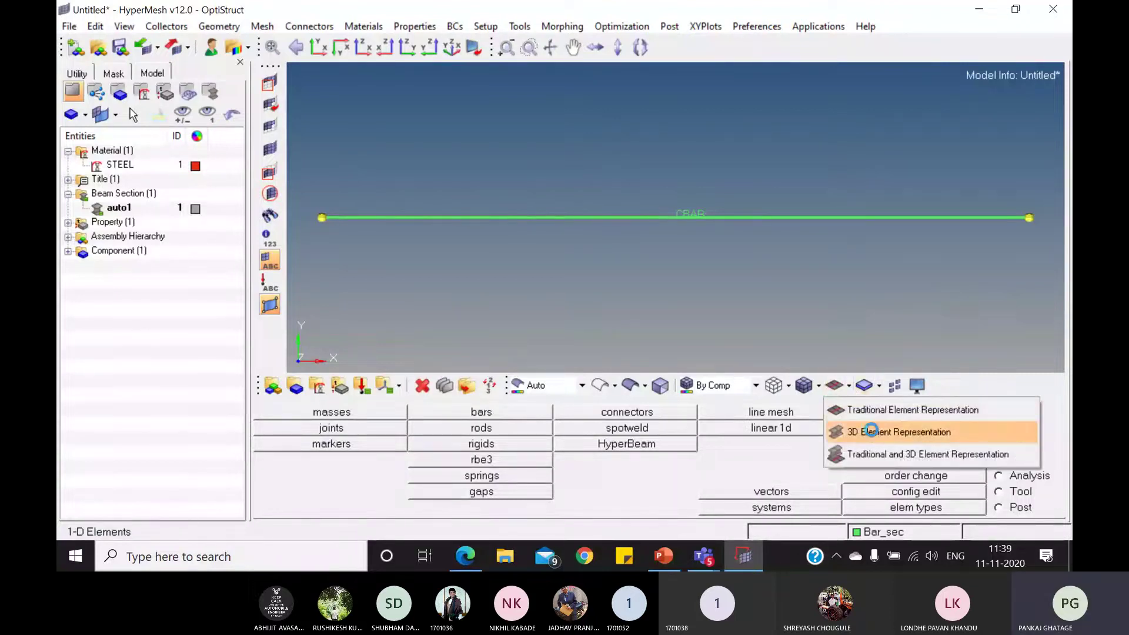
pyautogui.click(871, 431)
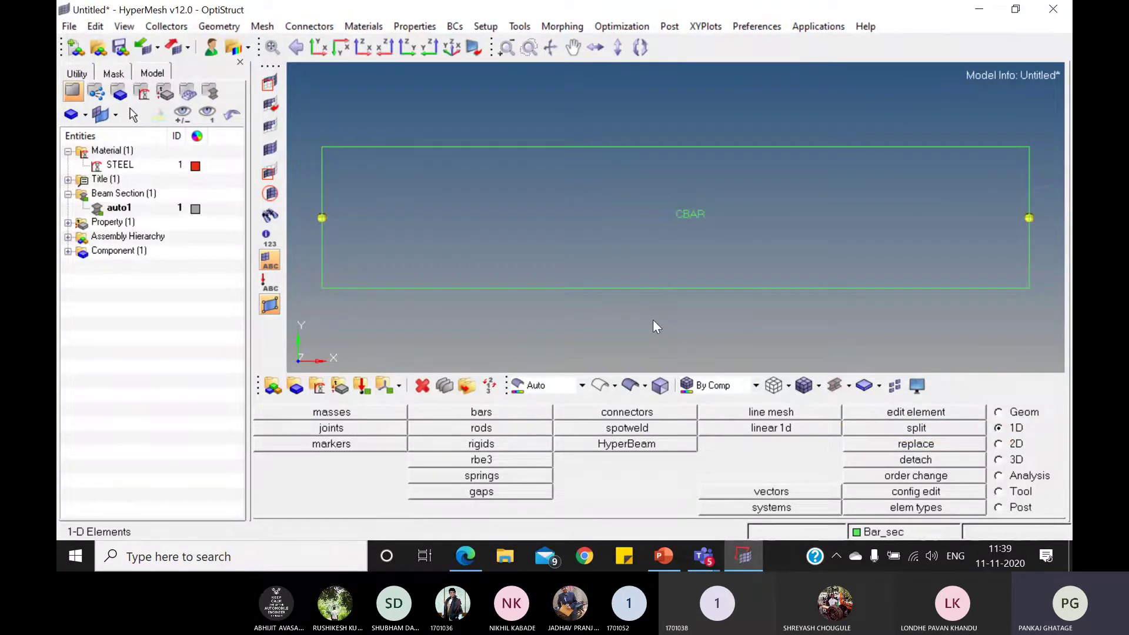
pyautogui.keyDown('ctrl'); pyautogui.moveTo(653, 319); pyautogui.dragTo(729, 255); pyautogui.keyUp('ctrl')
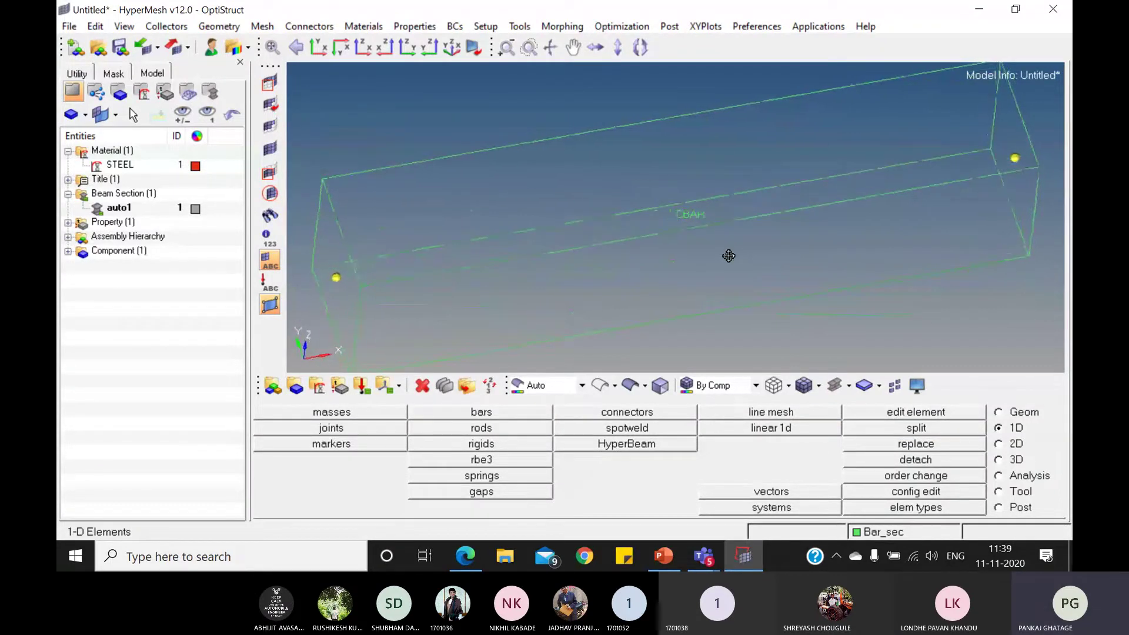
pyautogui.click(804, 385)
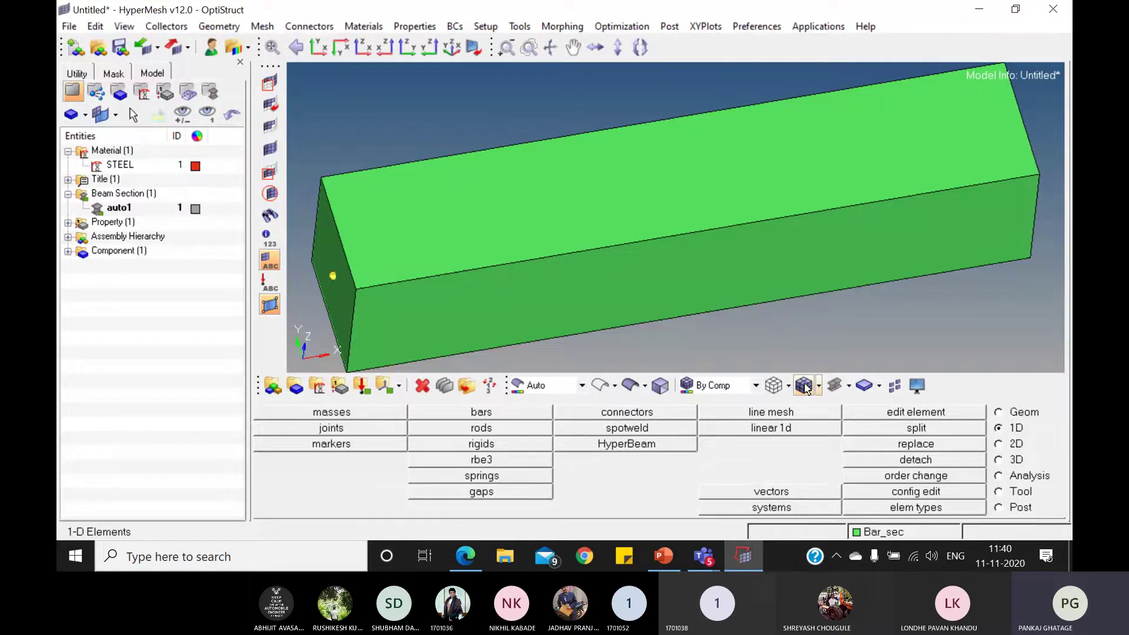
pyautogui.click(771, 390)
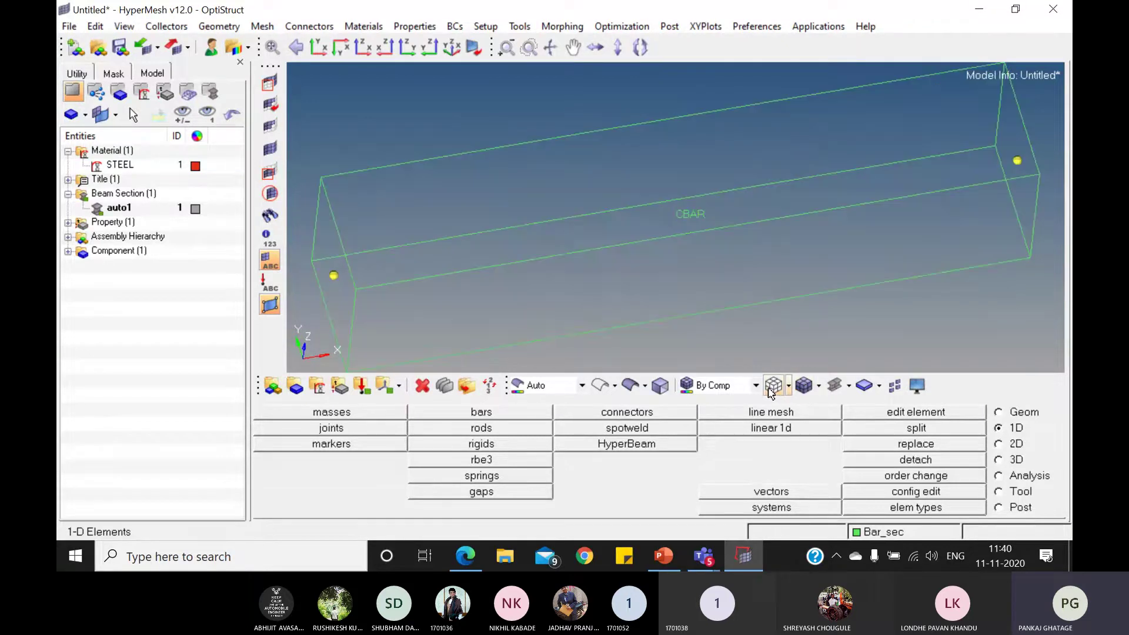
pyautogui.click(805, 386)
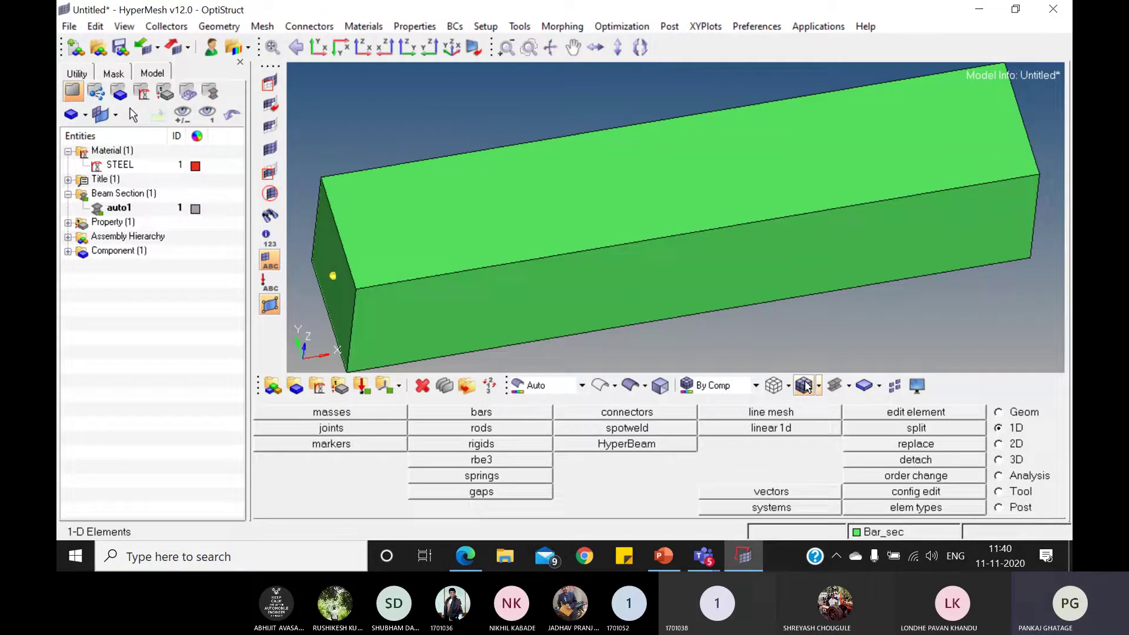
# Step: Restore the traditional element representation and the XY plane view of the bar
pyautogui.click(849, 387)
pyautogui.click(867, 412)
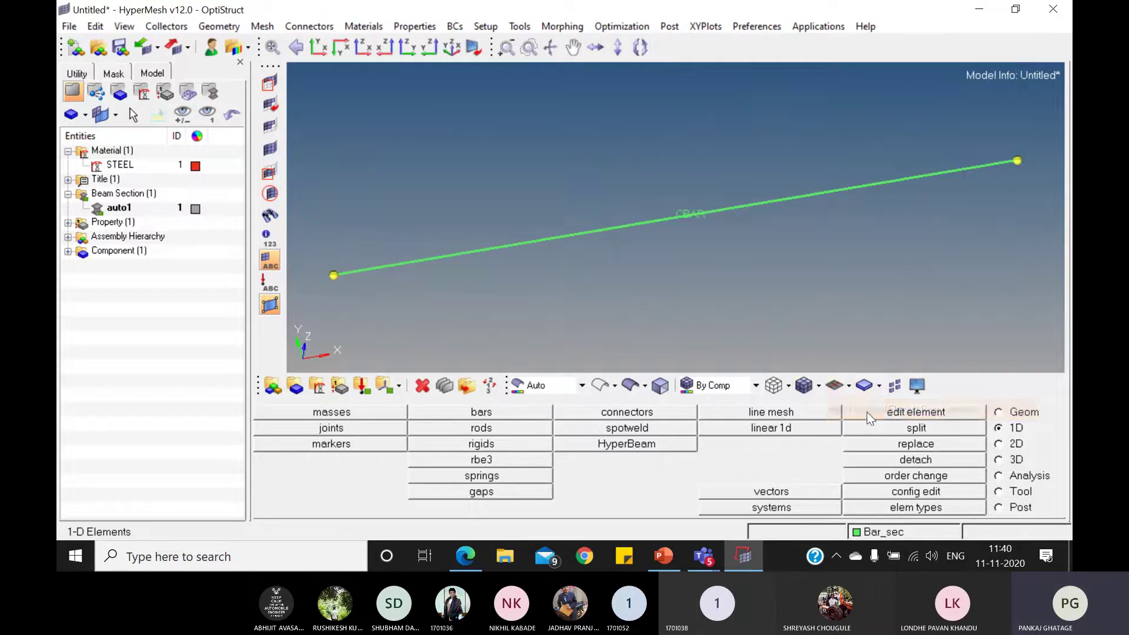
pyautogui.click(318, 47)
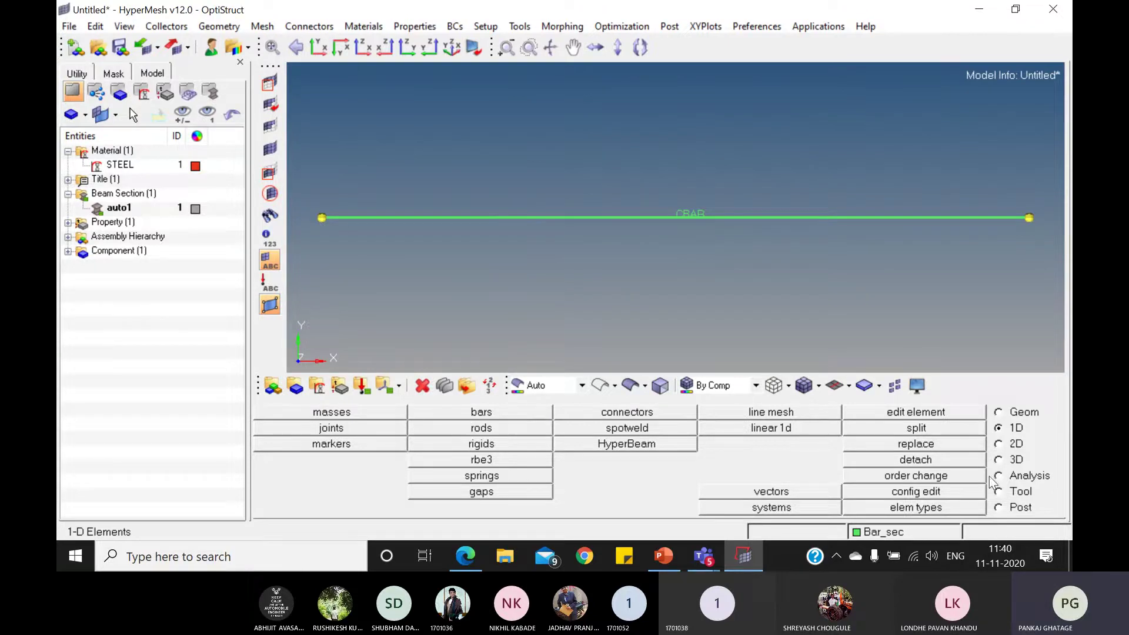
# Step: Create a load collector named spc without a card image and expand the load collectors in the model tree
pyautogui.click(361, 387)
pyautogui.click(592, 413)
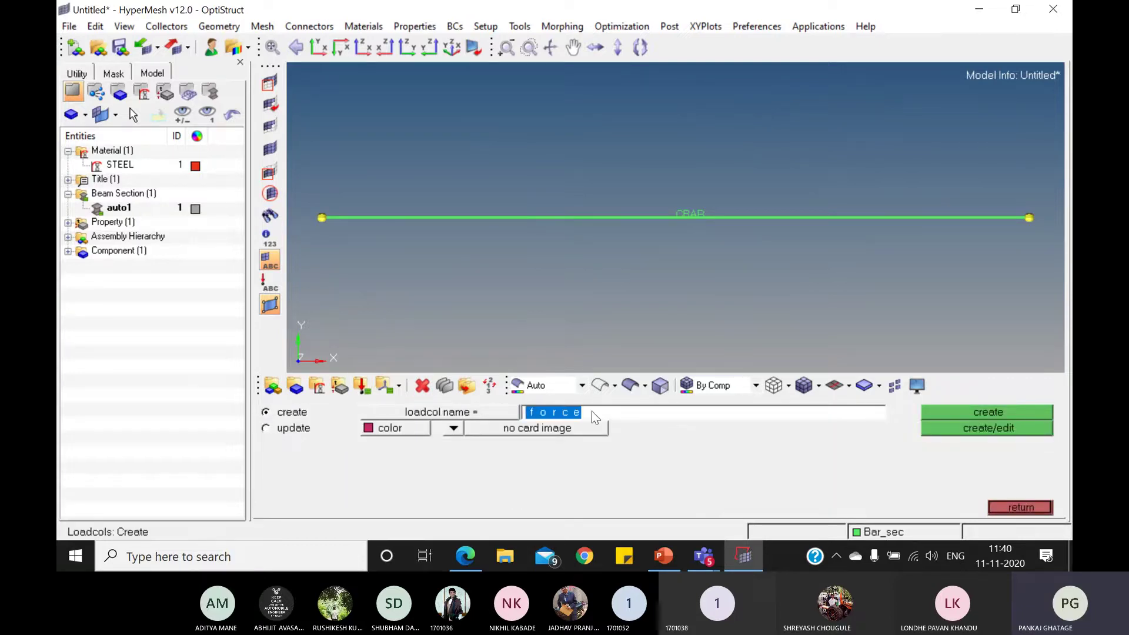
pyautogui.write('spc')
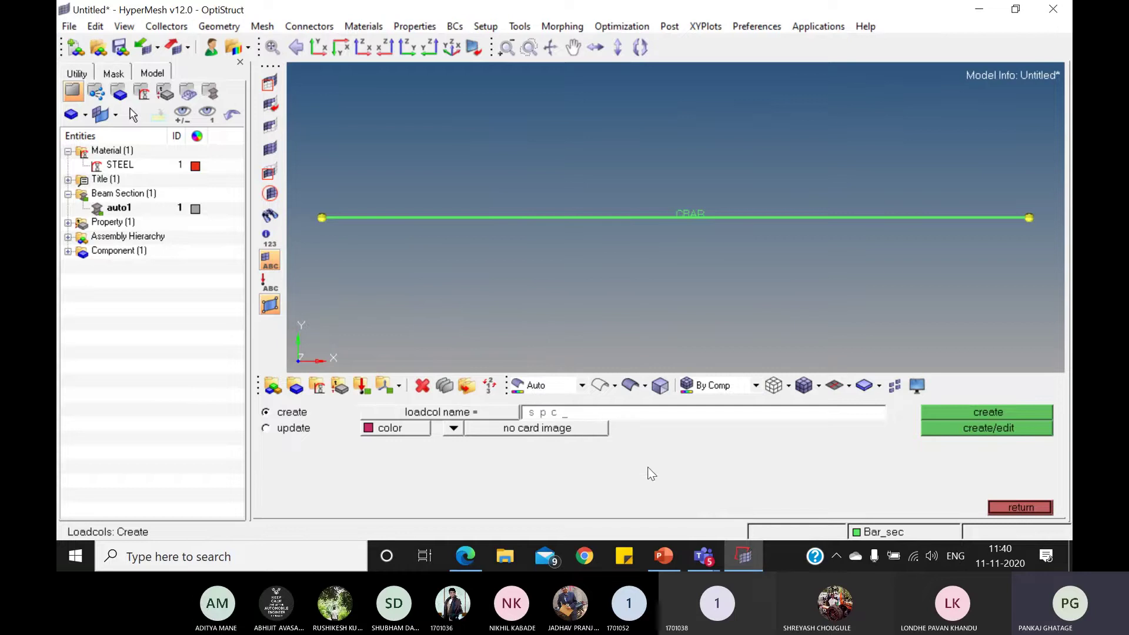
pyautogui.click(1001, 414)
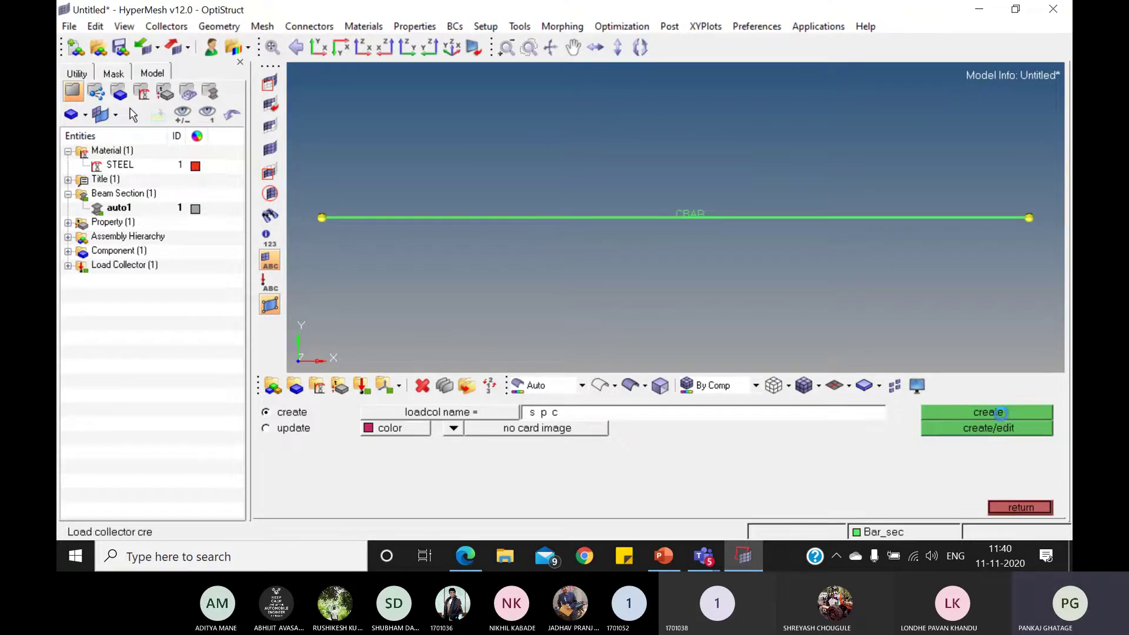
pyautogui.click(69, 266)
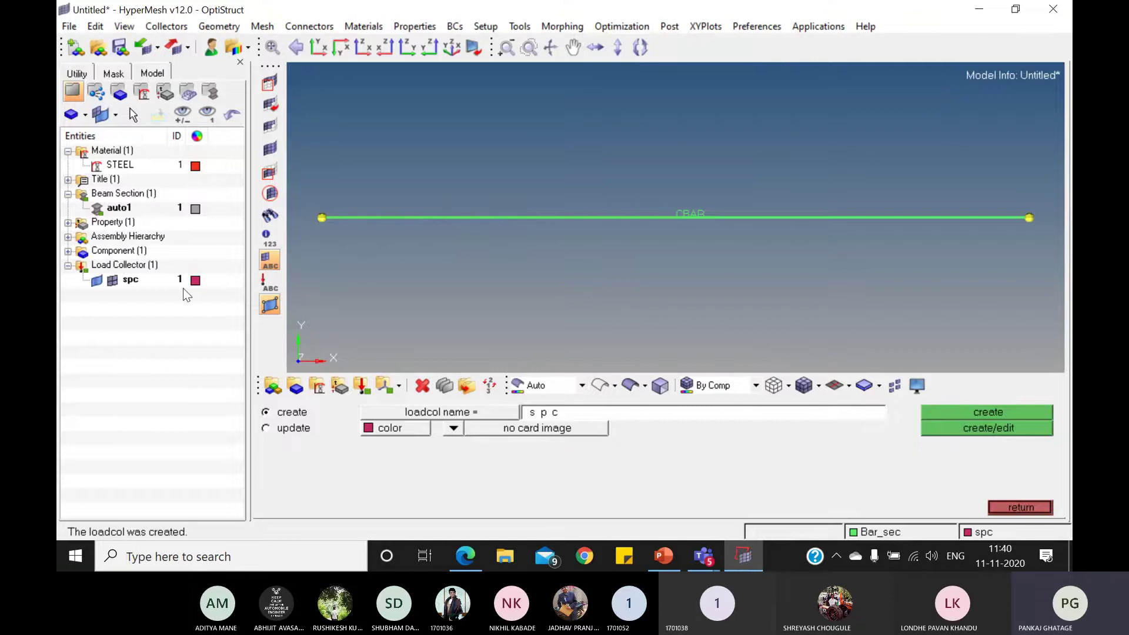
# Step: Create a second load collector named force with a blue color and no card image
pyautogui.click(567, 413)
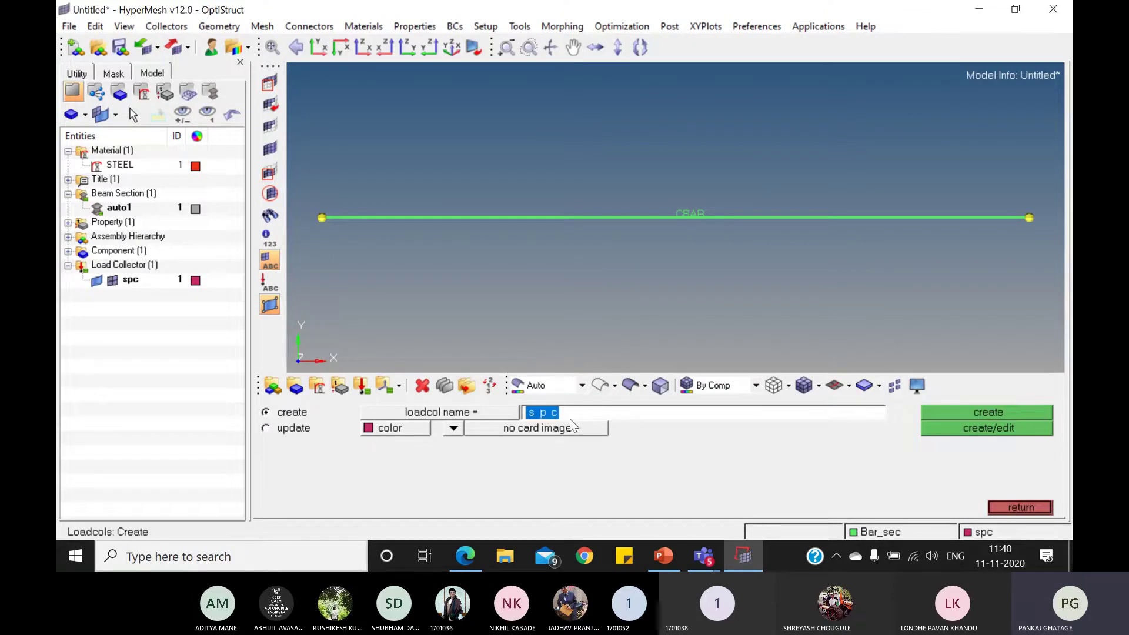
pyautogui.write('force')
pyautogui.click(406, 429)
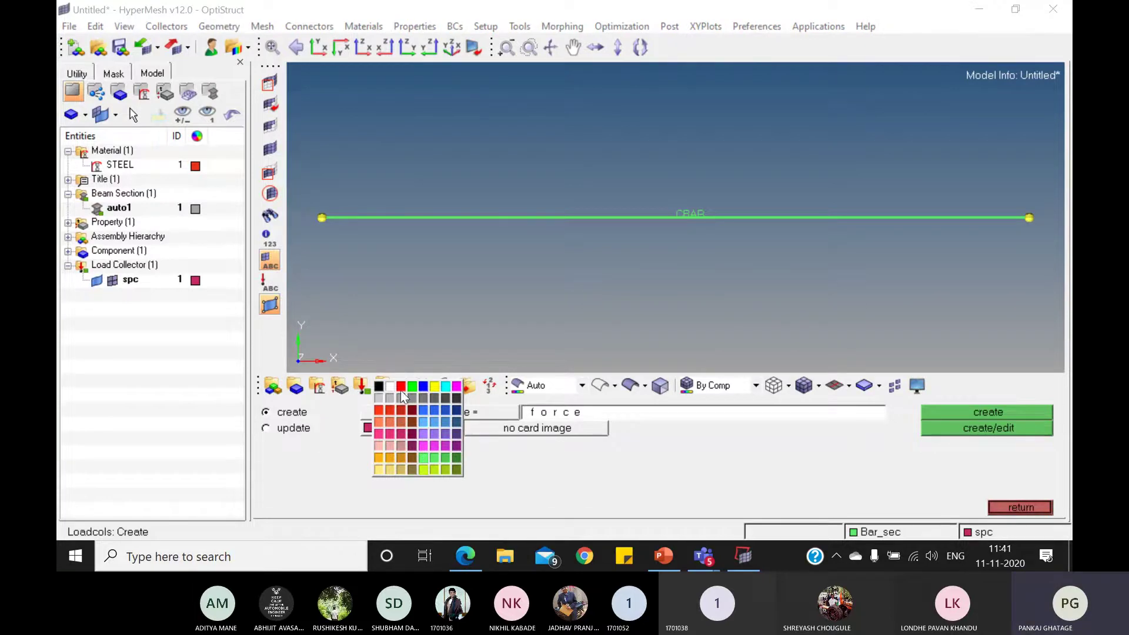
pyautogui.click(446, 413)
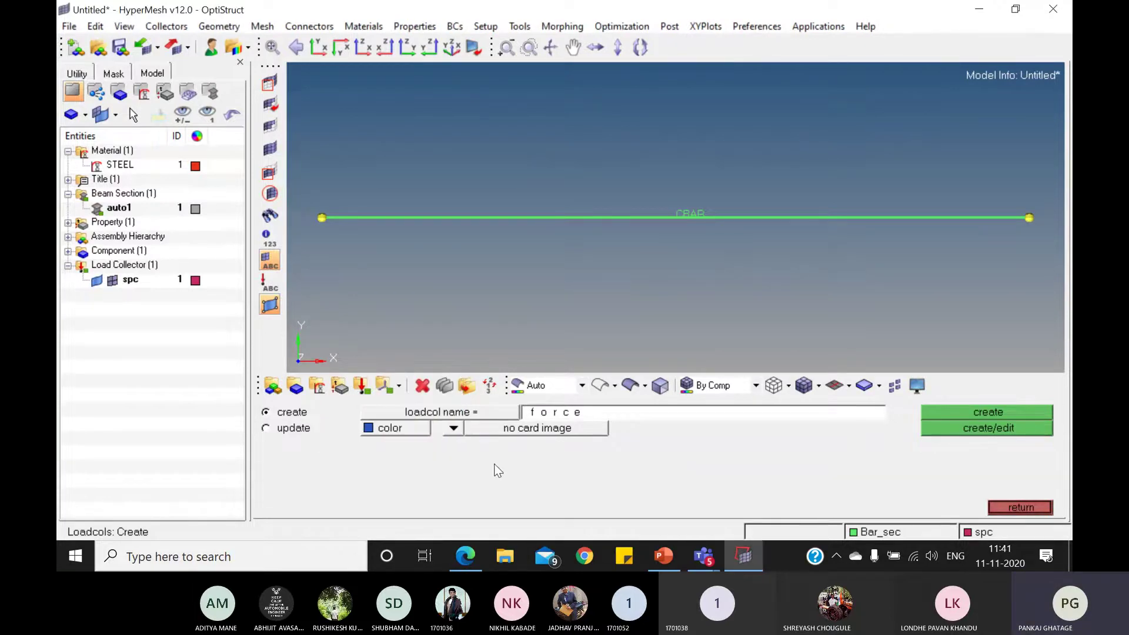
pyautogui.click(980, 414)
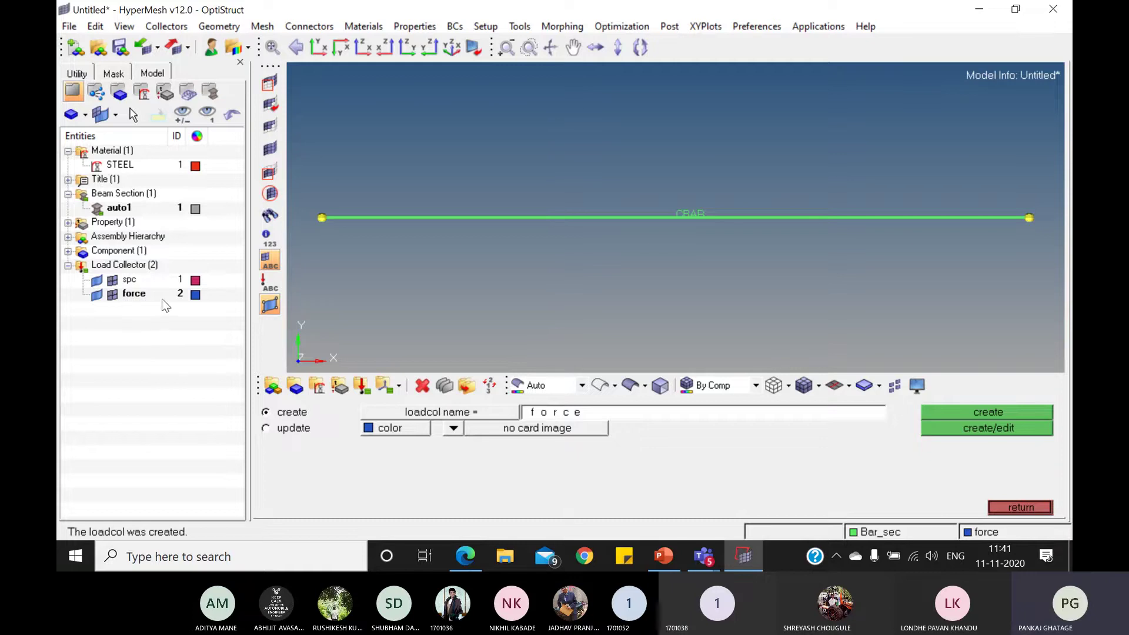
# Step: Make spc the current load collector and leave the load collector definition
pyautogui.rightClick(132, 283)
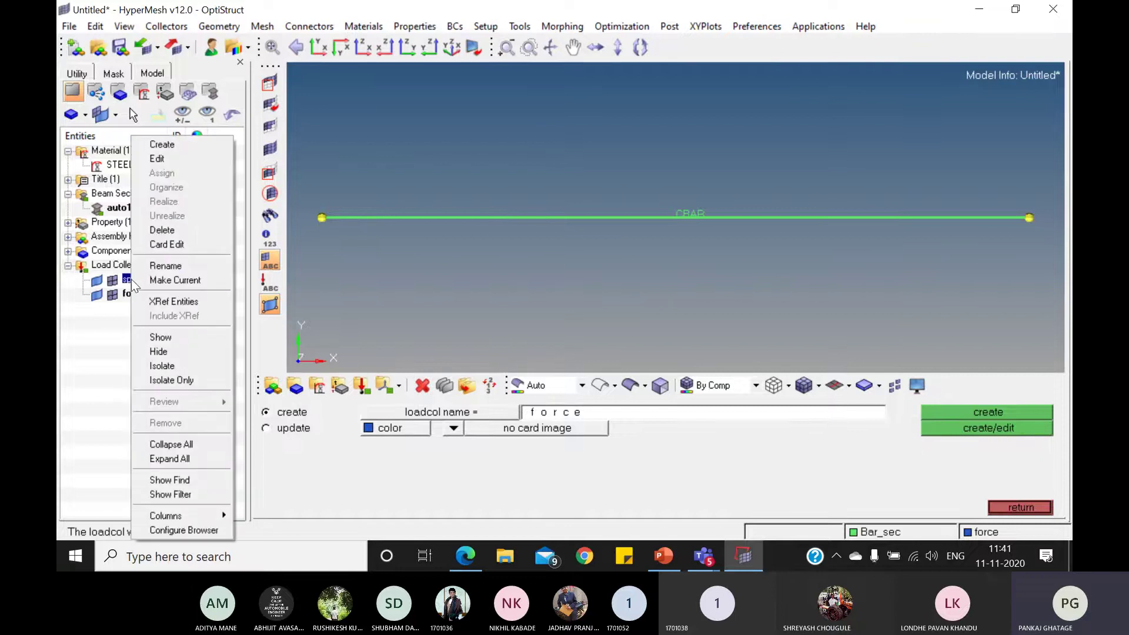
pyautogui.click(167, 281)
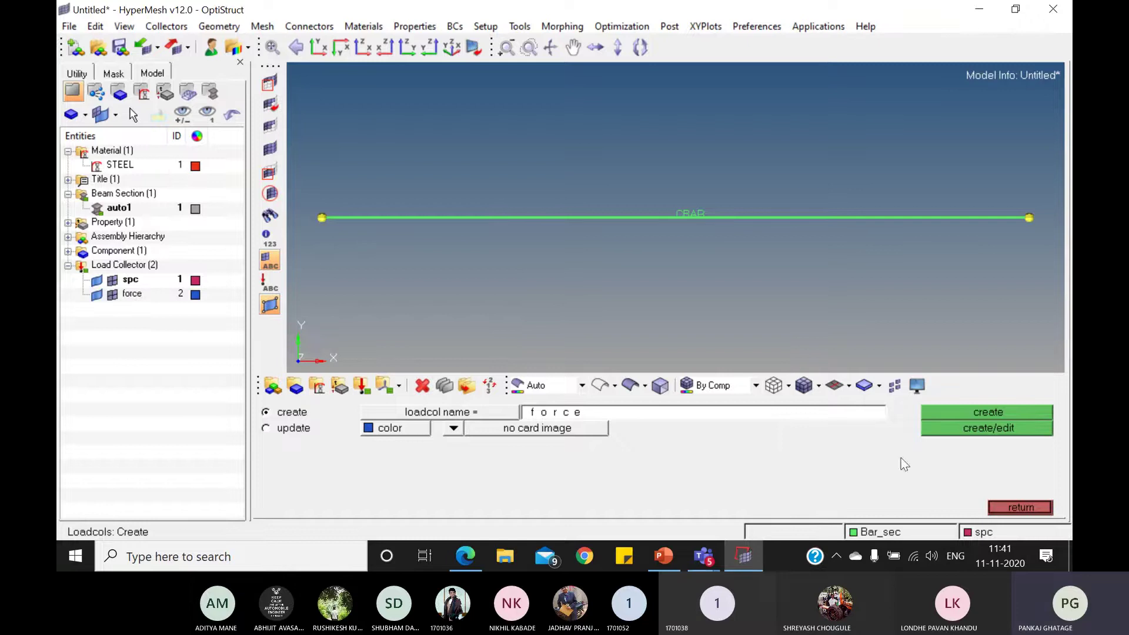
pyautogui.click(1007, 507)
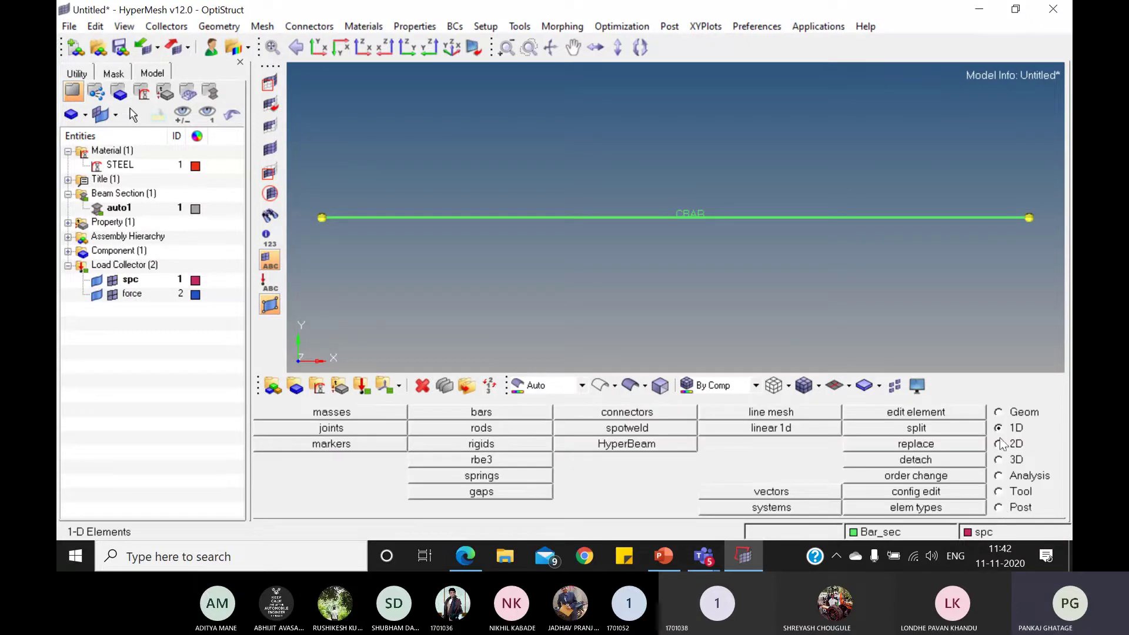
# Step: Create an SPC constraint on the bar's start node with dof1 through dof6 all fixed at 0
pyautogui.click(1011, 476)
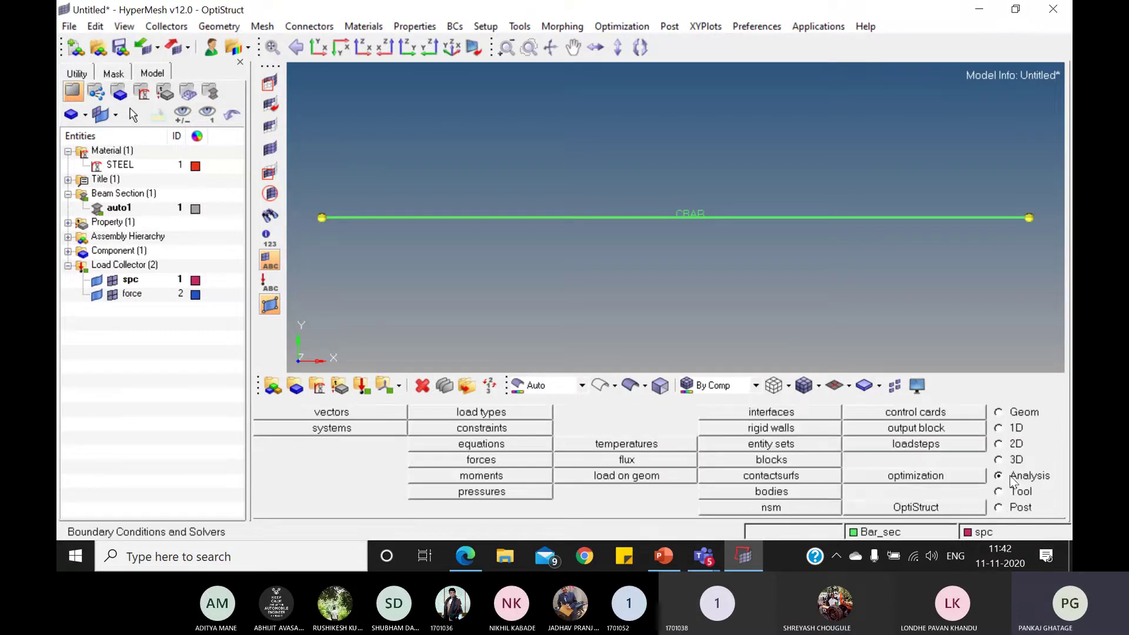
pyautogui.click(469, 428)
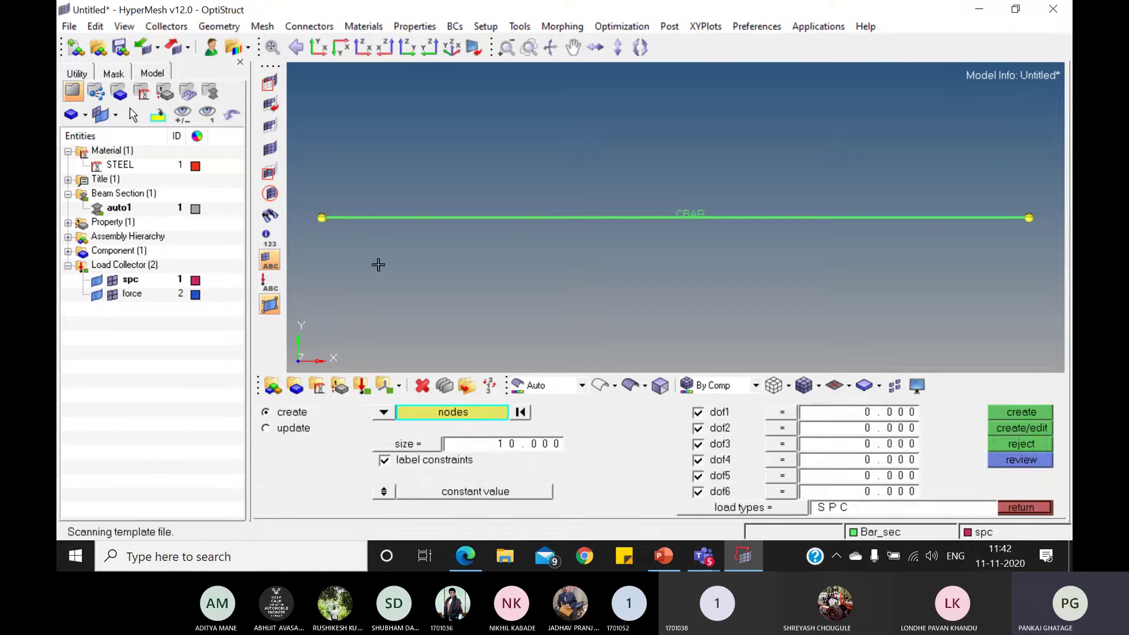
pyautogui.click(322, 219)
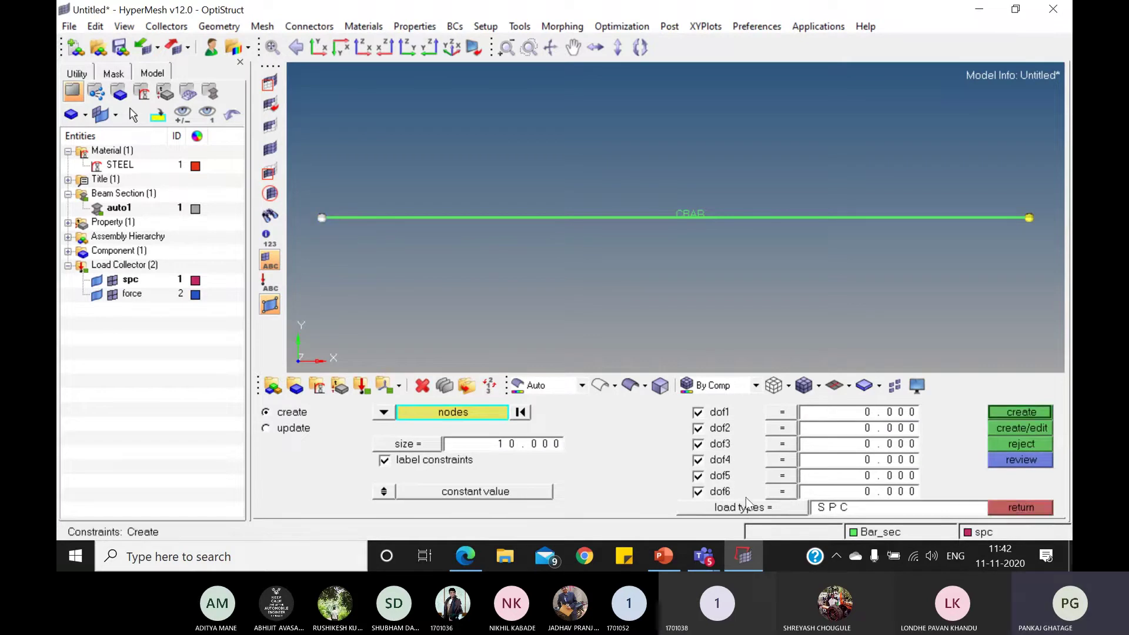
pyautogui.click(1019, 412)
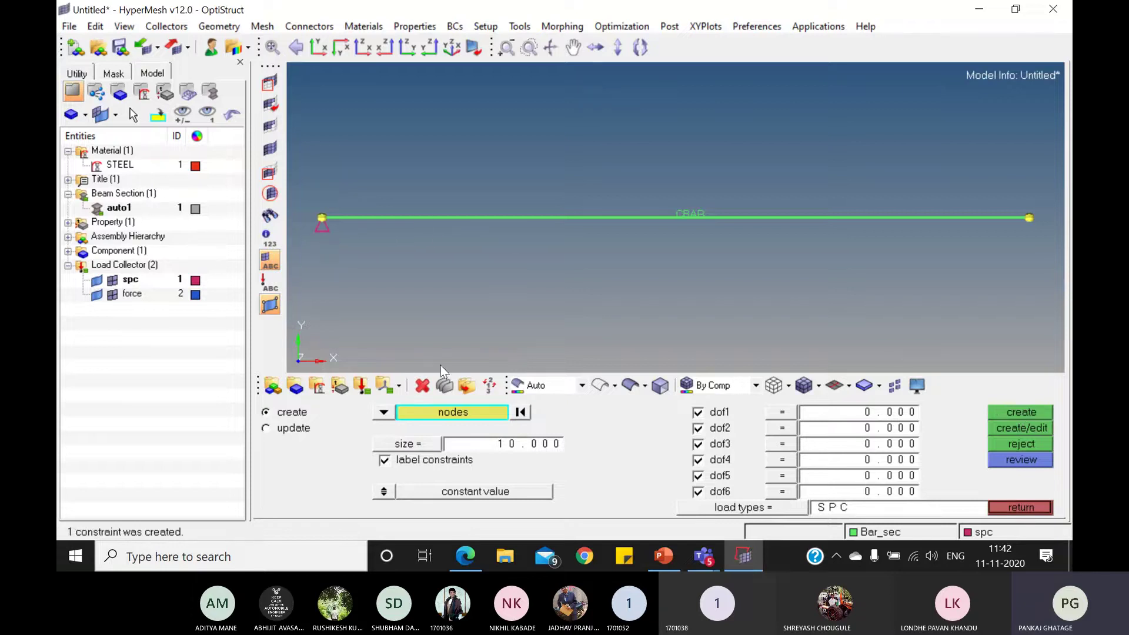
# Step: Make the force load collector current and leave the constraint definition
pyautogui.rightClick(126, 298)
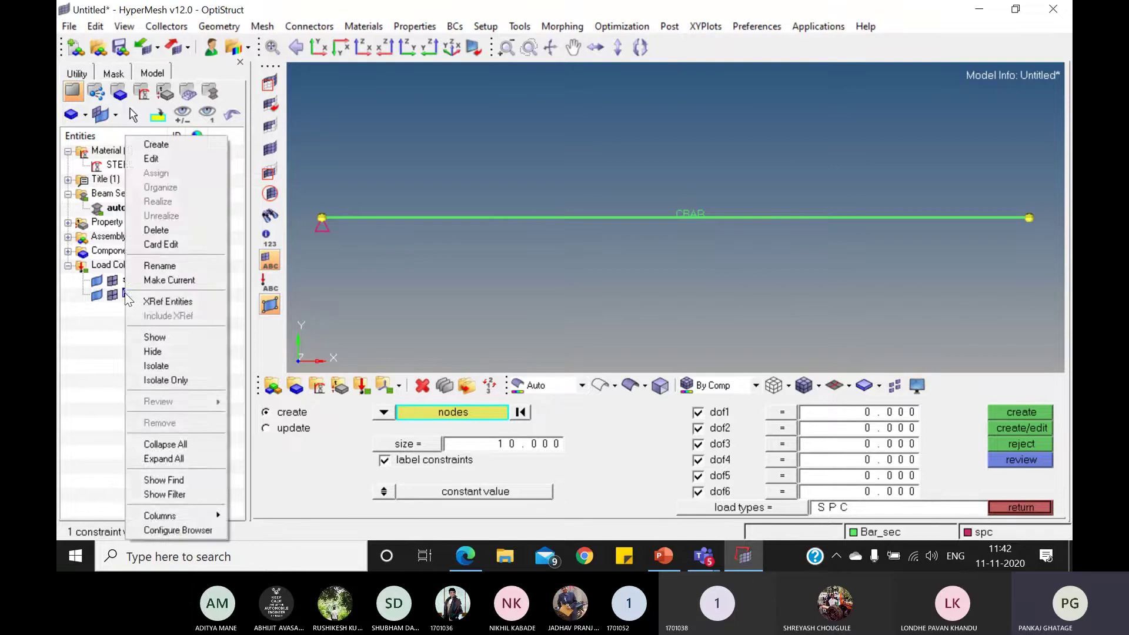
pyautogui.click(169, 280)
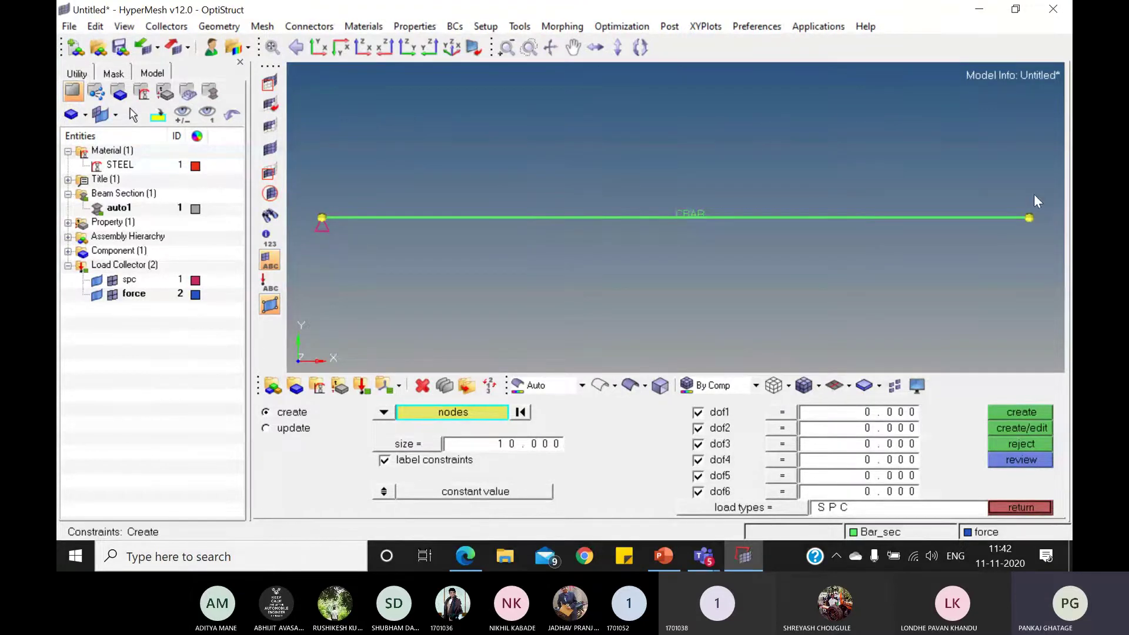
pyautogui.click(1029, 507)
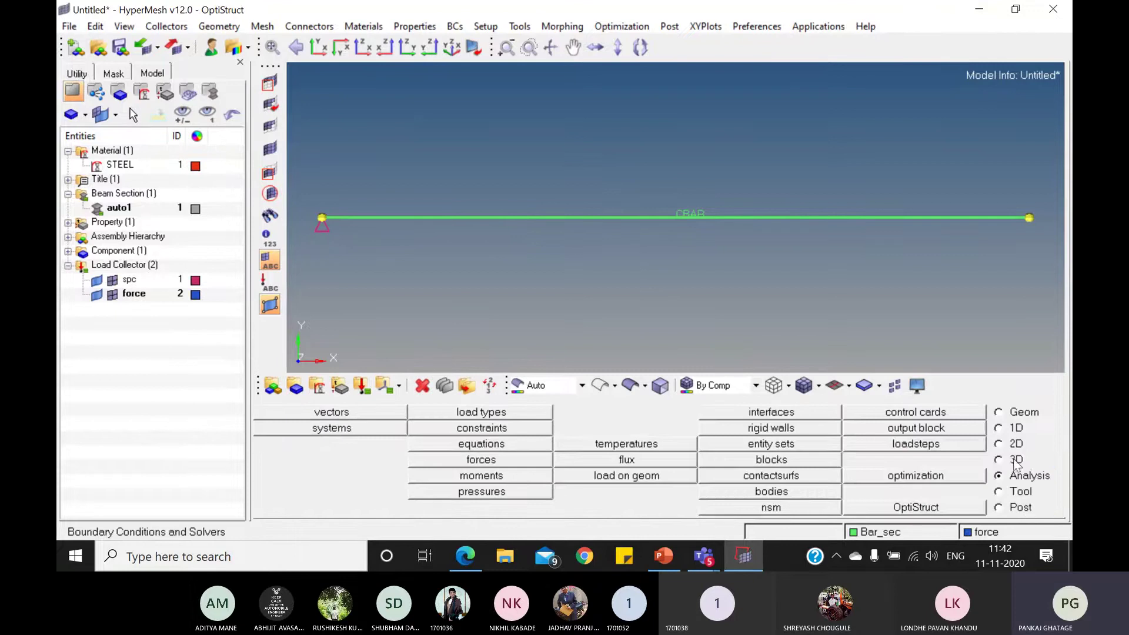
# Step: Create a force of magnitude 100000 along the x-axis on the bar's free end node and leave the force definition
pyautogui.click(500, 462)
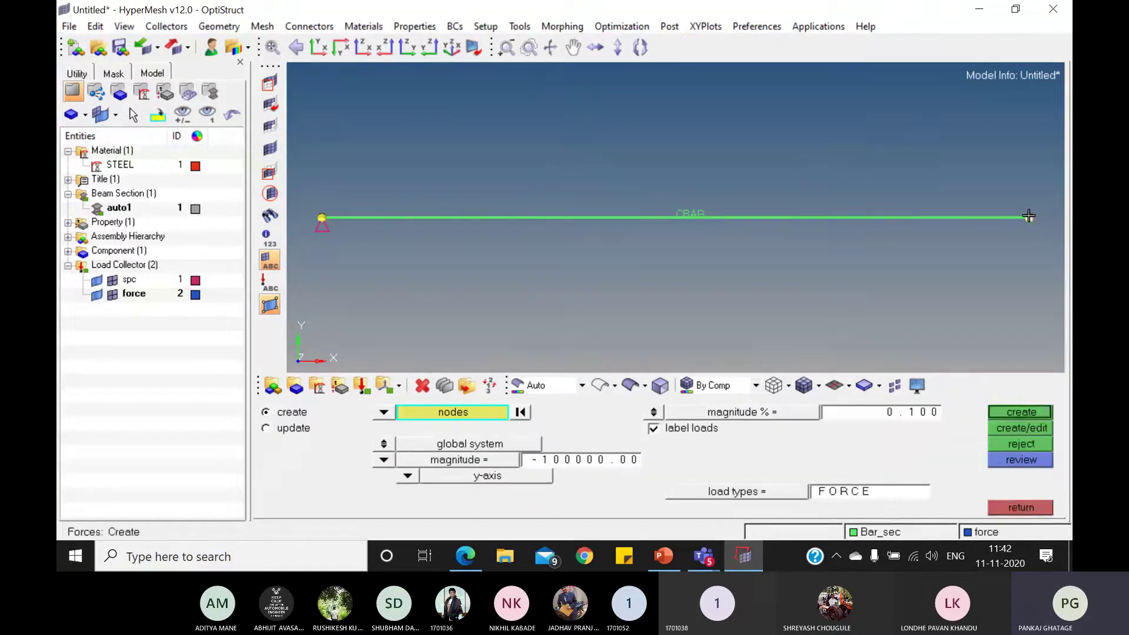
pyautogui.click(538, 460)
pyautogui.write('100000.000')
pyautogui.press('BackSpace')
pyautogui.press('Delete')
pyautogui.press('Delete')
pyautogui.press('Delete')
pyautogui.press('Delete')
pyautogui.press('Delete')
pyautogui.press('Delete')
pyautogui.press('Delete')
pyautogui.press('Delete')
pyautogui.write('10000')
pyautogui.press('Return')
pyautogui.click(408, 475)
pyautogui.click(398, 429)
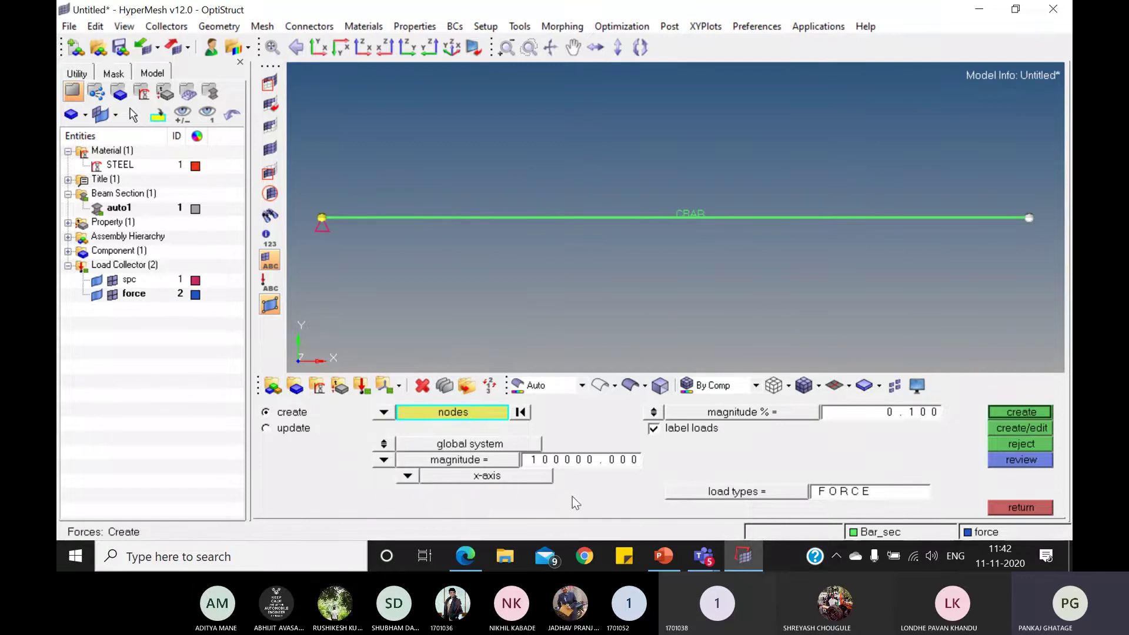
pyautogui.click(1026, 413)
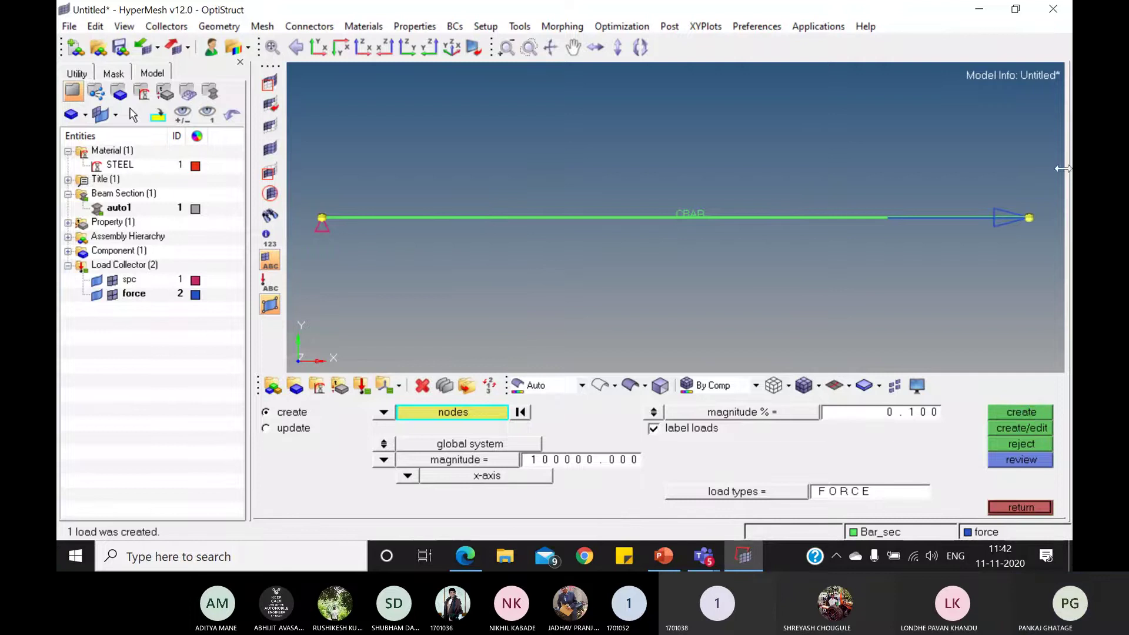
pyautogui.click(1017, 505)
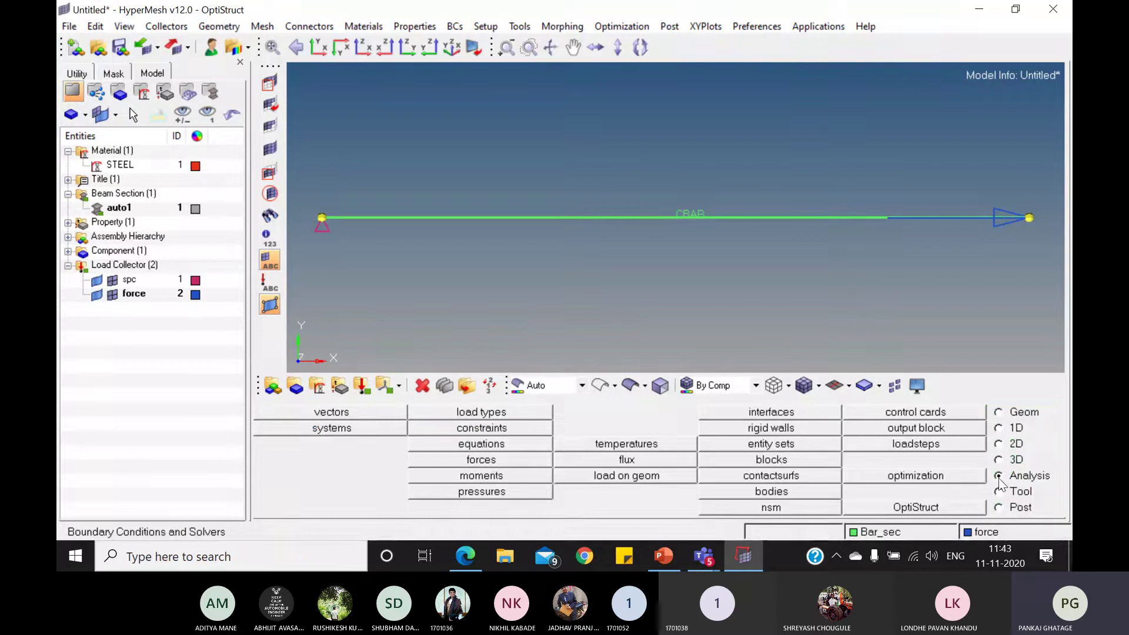
# Step: Create a linear static load step that uses spc as the SPC and force as the LOAD
pyautogui.click(916, 444)
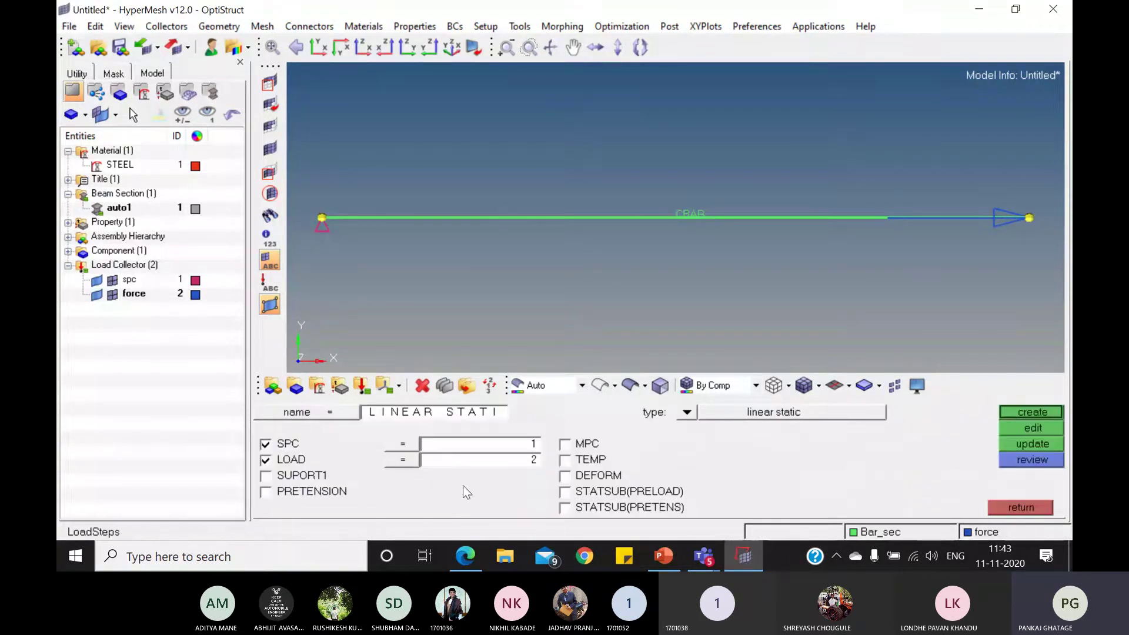
pyautogui.click(408, 443)
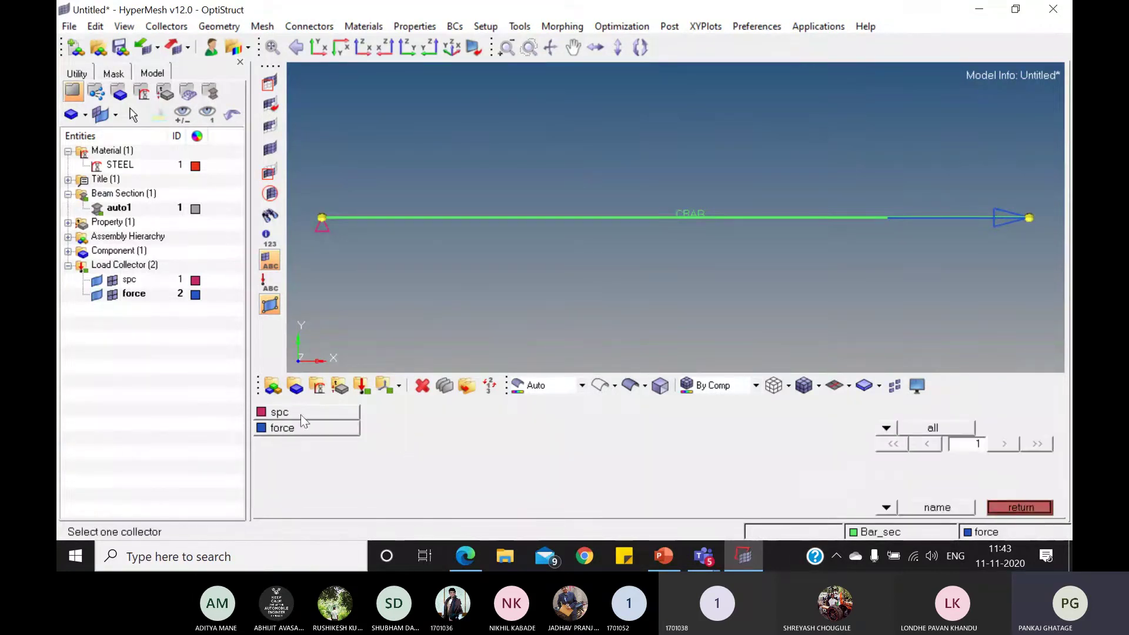
pyautogui.click(300, 413)
pyautogui.click(403, 459)
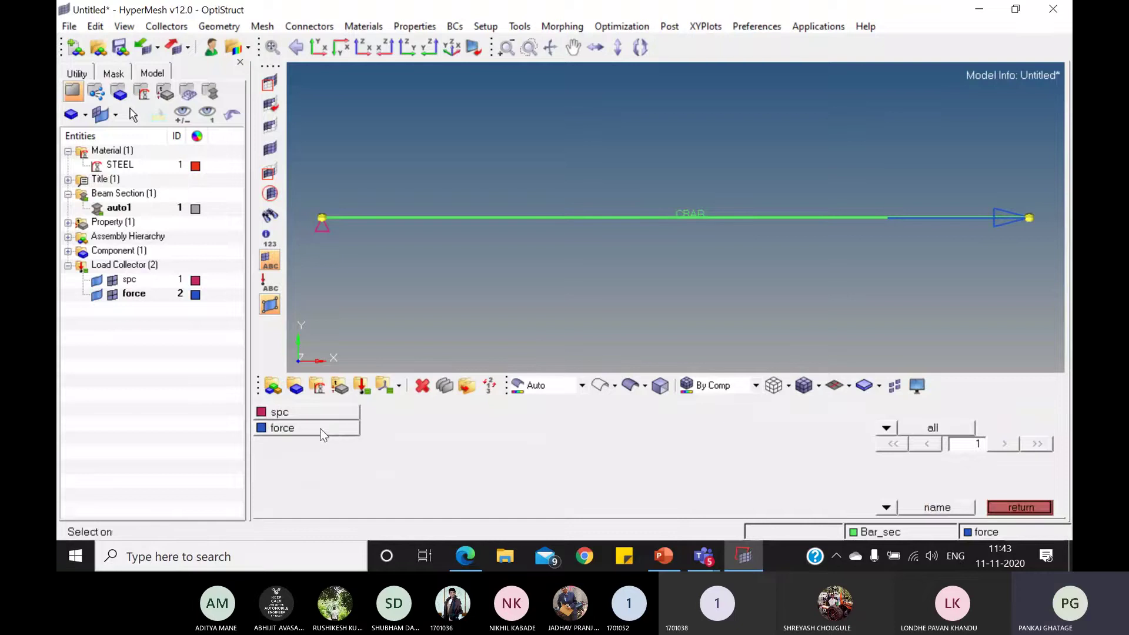
pyautogui.click(320, 428)
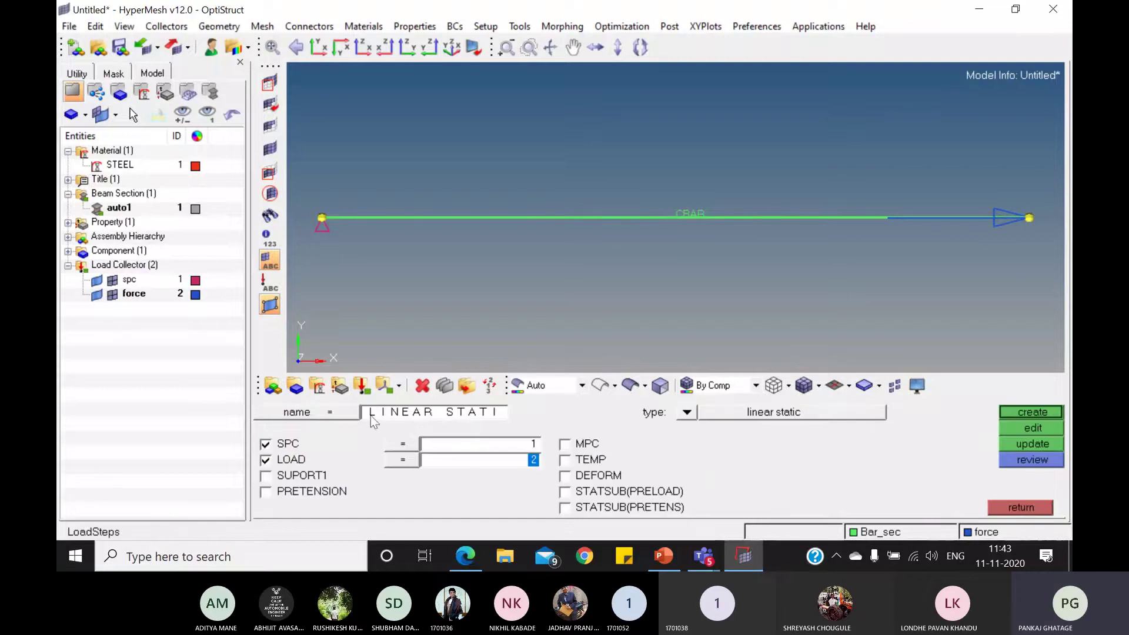
pyautogui.click(1021, 411)
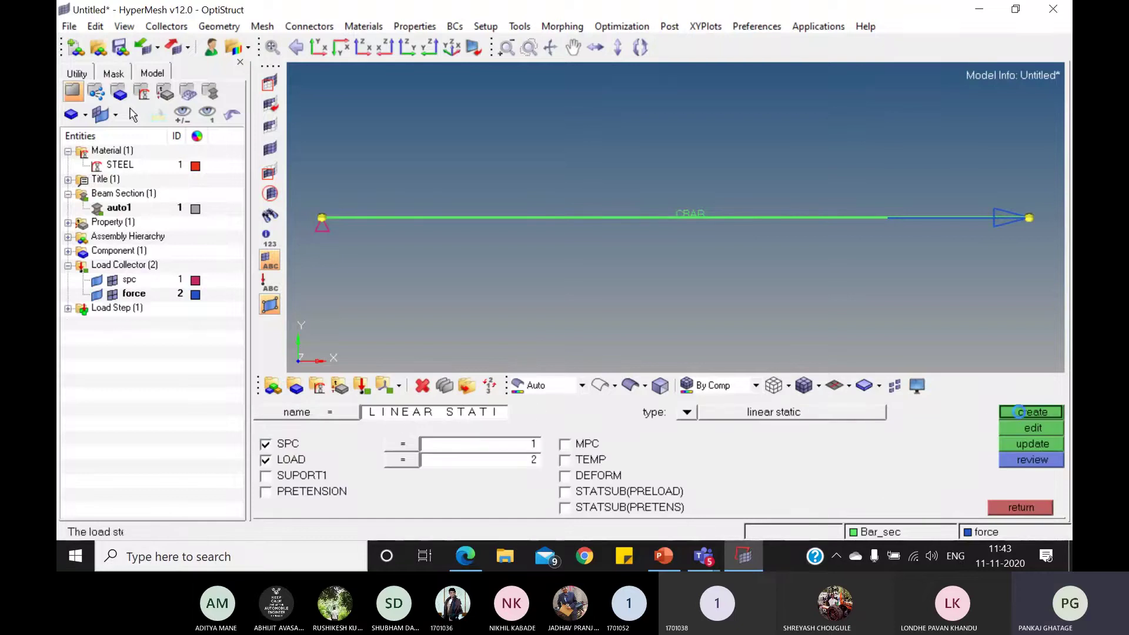
pyautogui.click(999, 505)
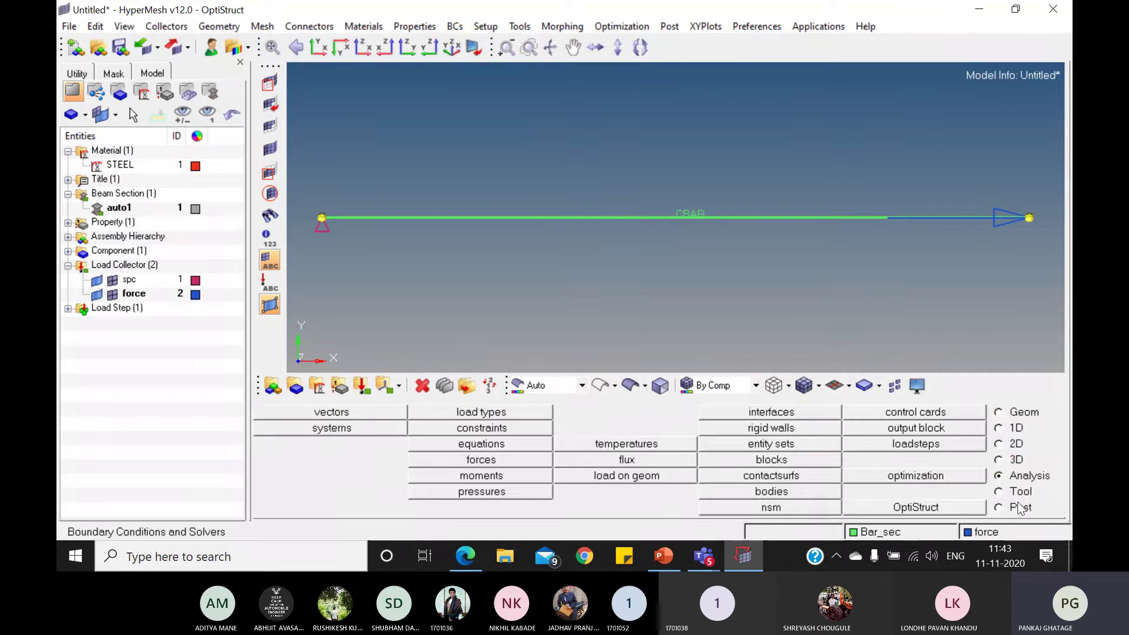
# Step: Run the OptiStruct analysis on HM11.fem, overwriting the existing input file, and leave the solver window
pyautogui.click(923, 505)
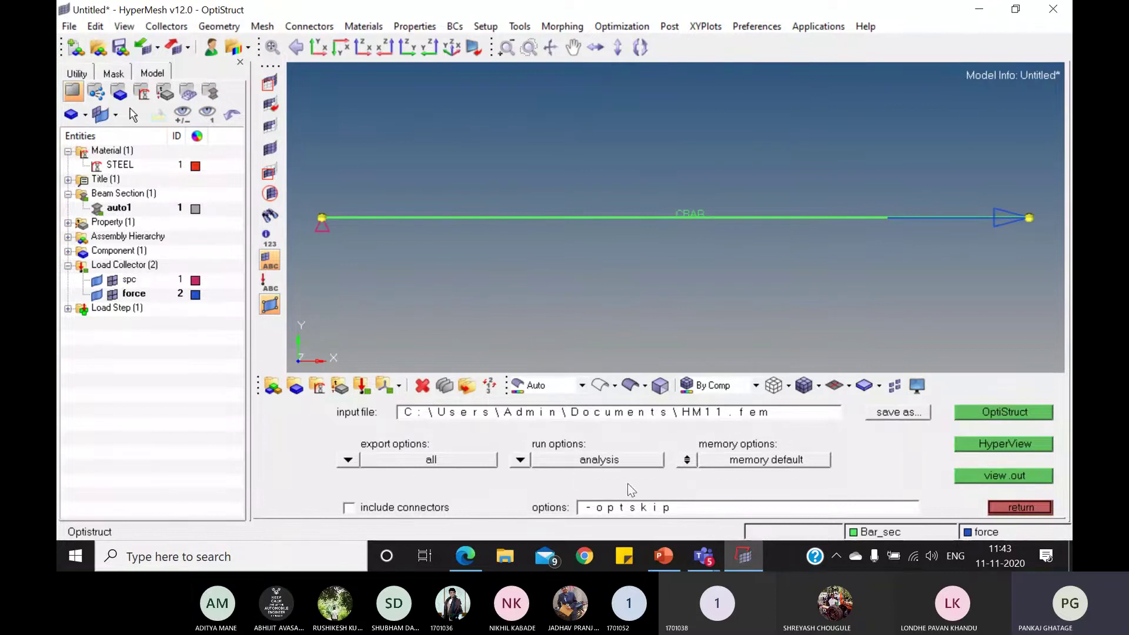
pyautogui.click(1006, 412)
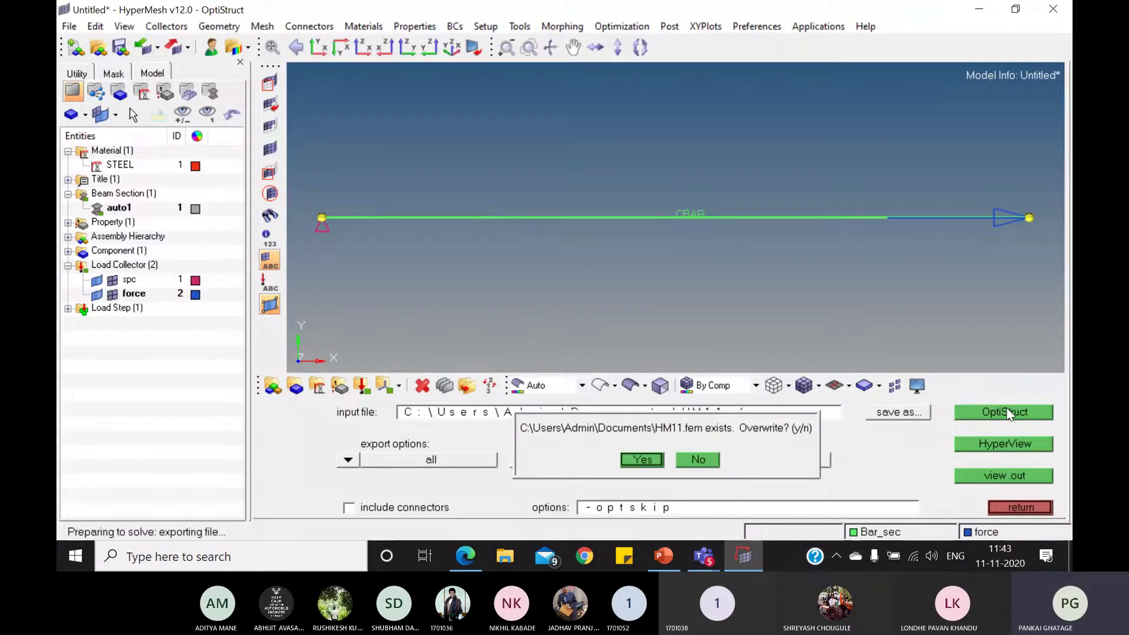
pyautogui.click(641, 460)
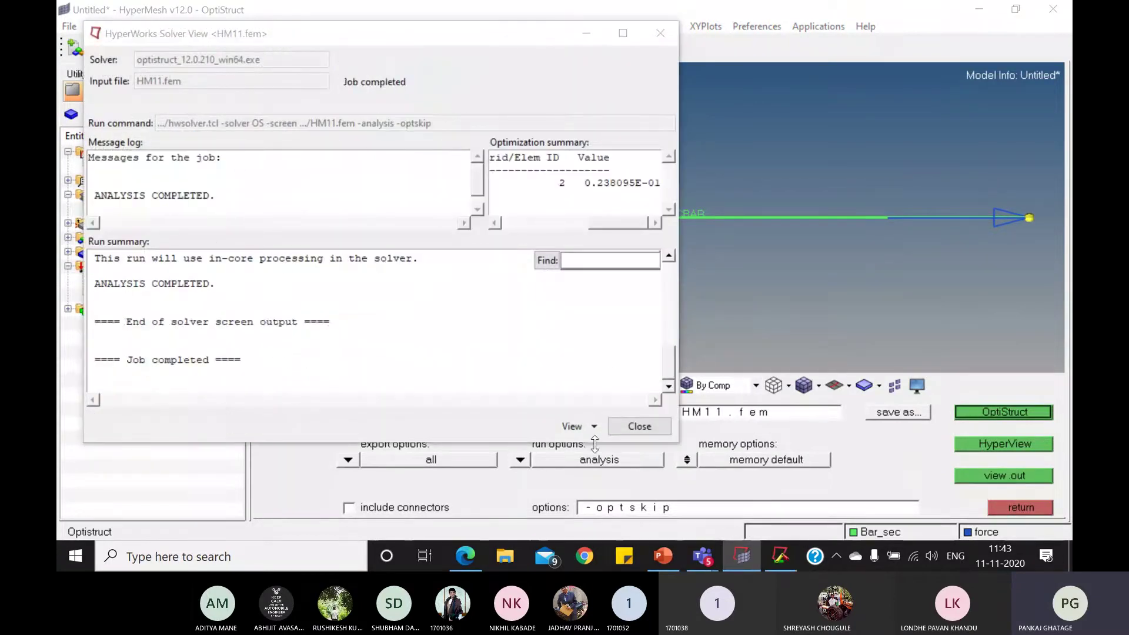
pyautogui.click(573, 427)
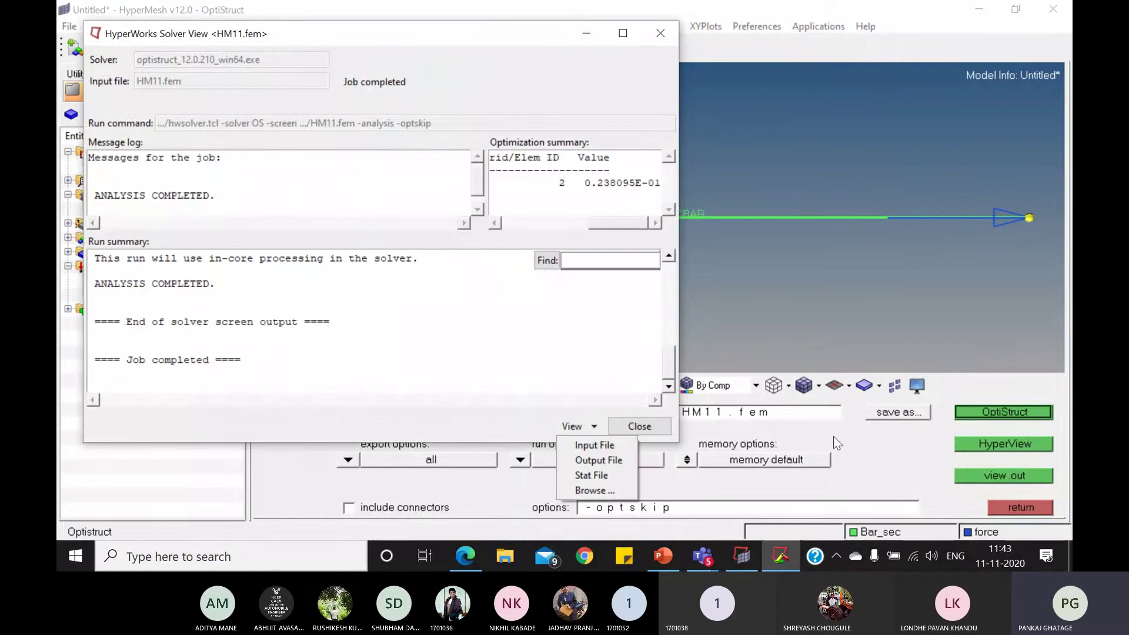
pyautogui.click(879, 455)
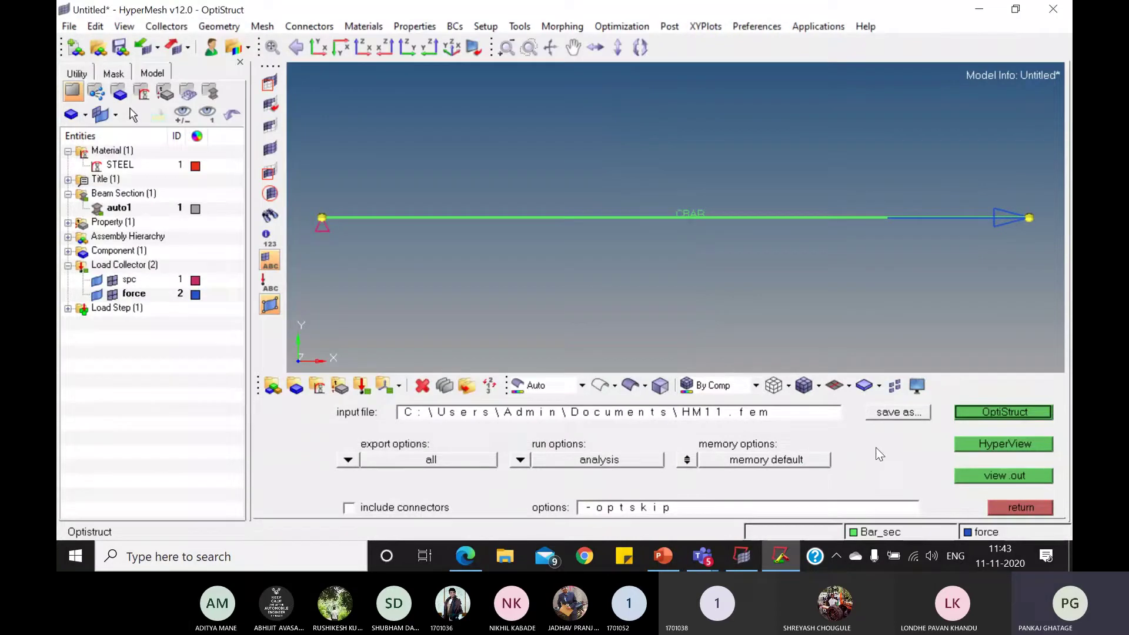
# Step: Open the results in HyperView and plot the displacement magnitude contour on the bar
pyautogui.click(1012, 445)
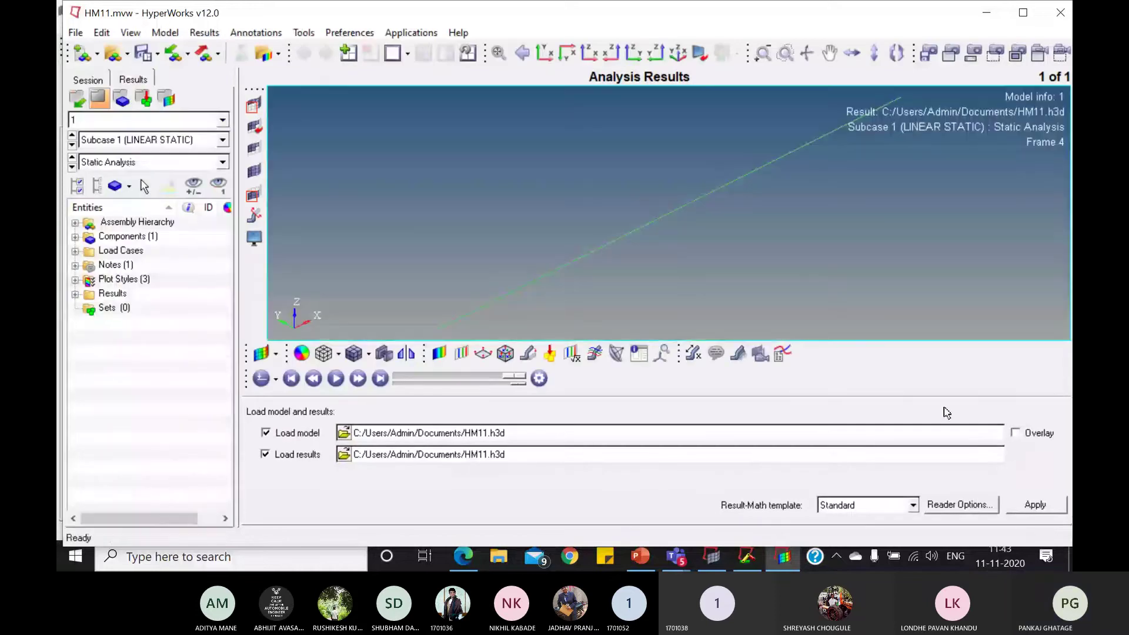
pyautogui.click(435, 355)
pyautogui.click(794, 512)
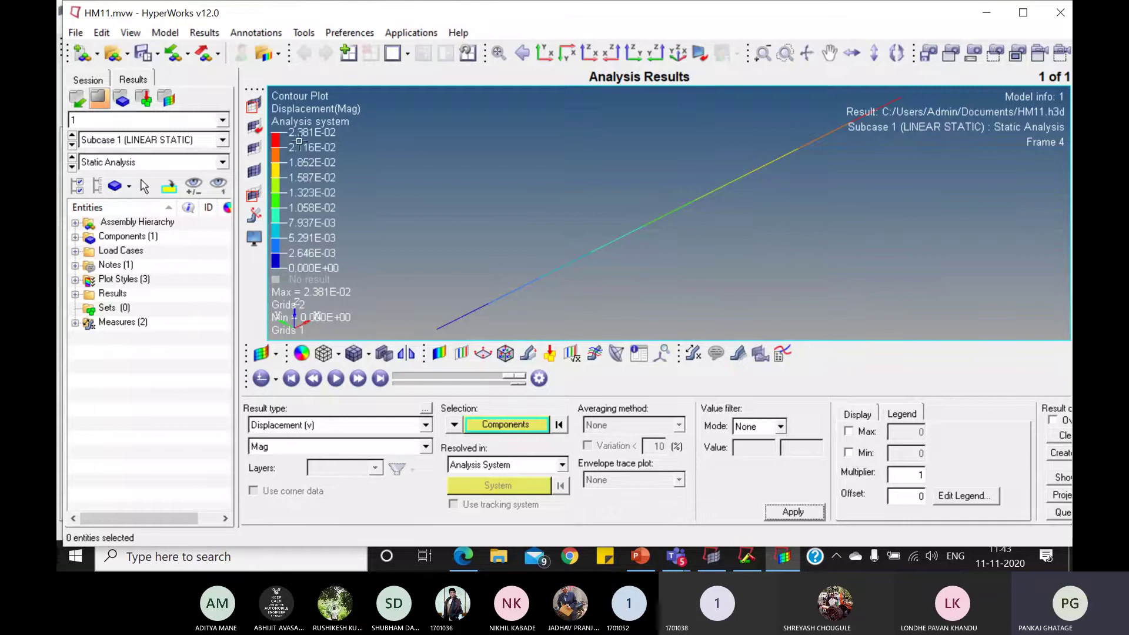
# Step: Check the analytical displacement and stress solution on the PowerPoint slide and return to the HyperView results
pyautogui.click(647, 558)
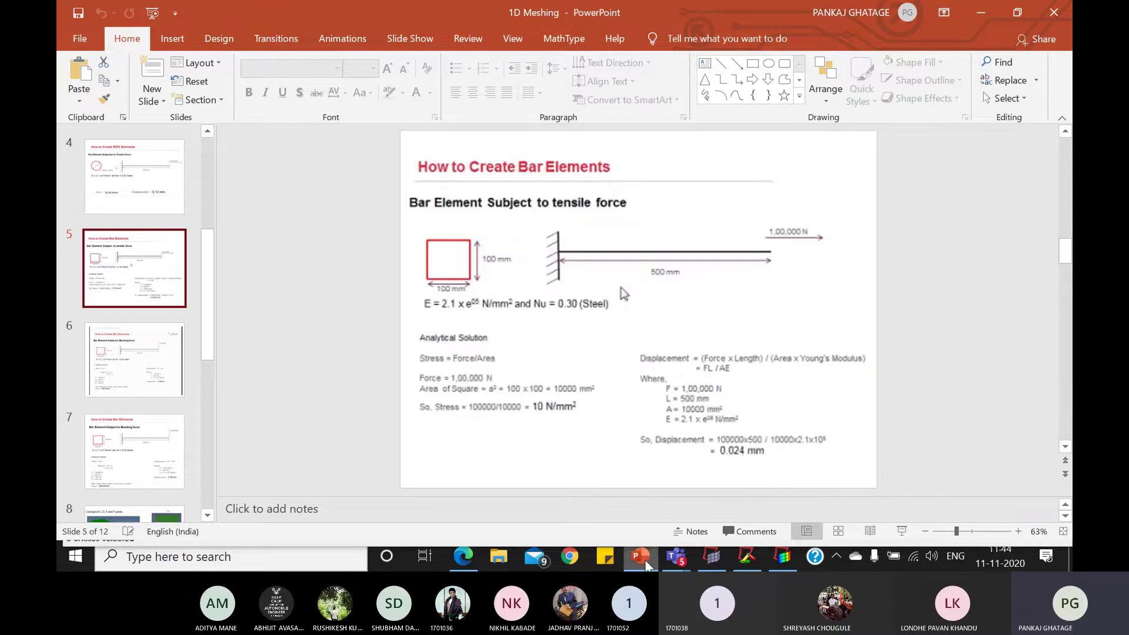
pyautogui.click(646, 564)
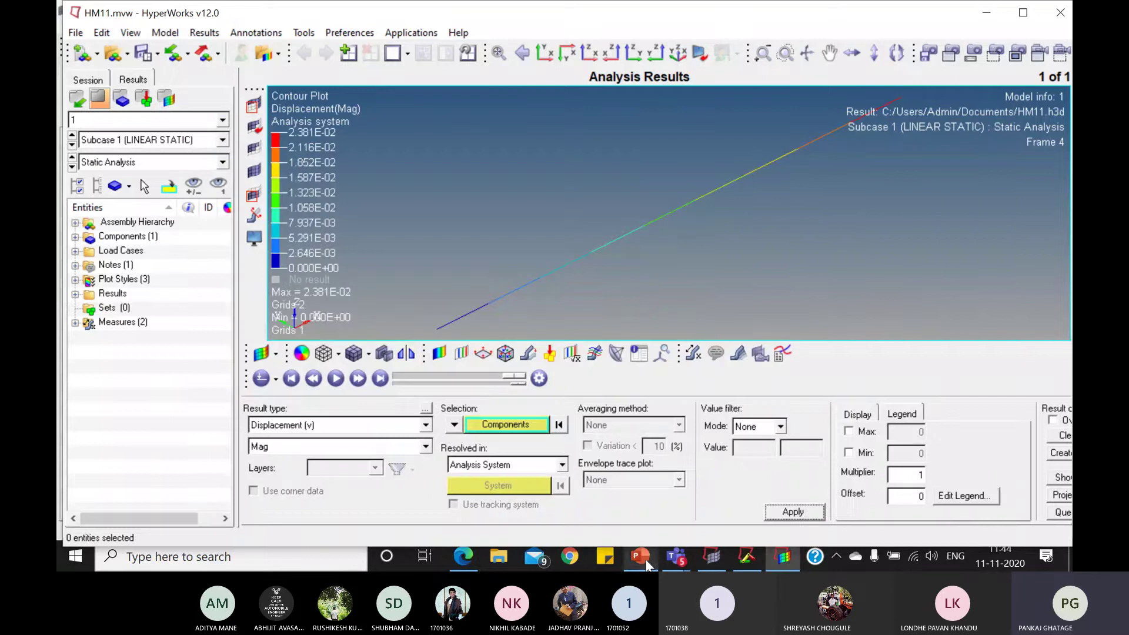
# Step: Contour the Element Stresses (1D) result with the CROD Axial Stress component
pyautogui.click(425, 425)
pyautogui.click(364, 450)
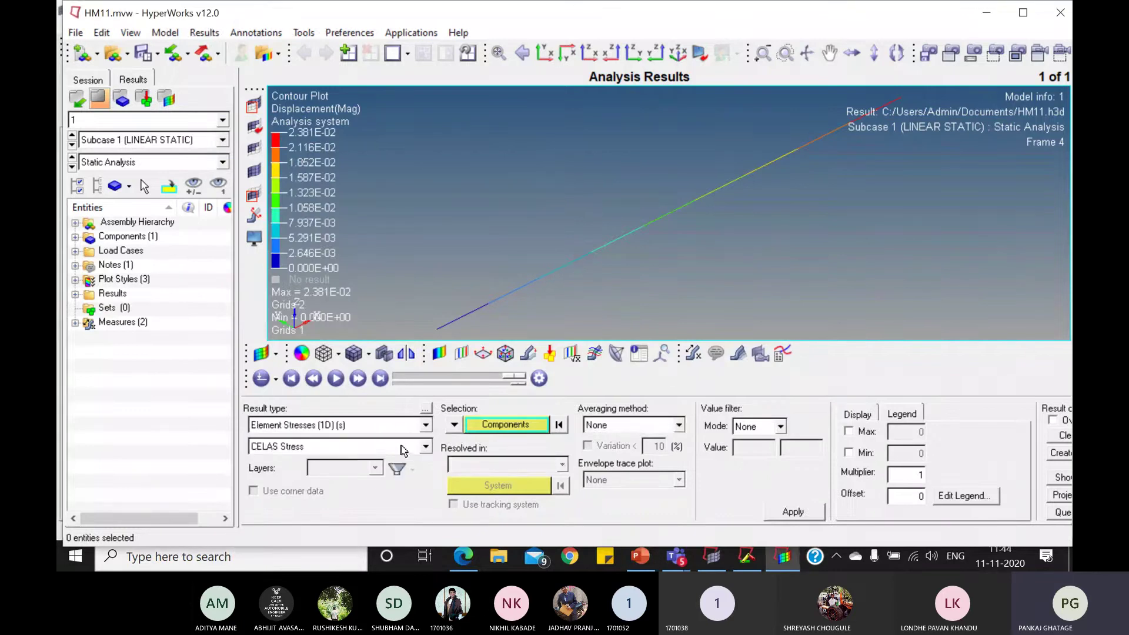
pyautogui.click(370, 447)
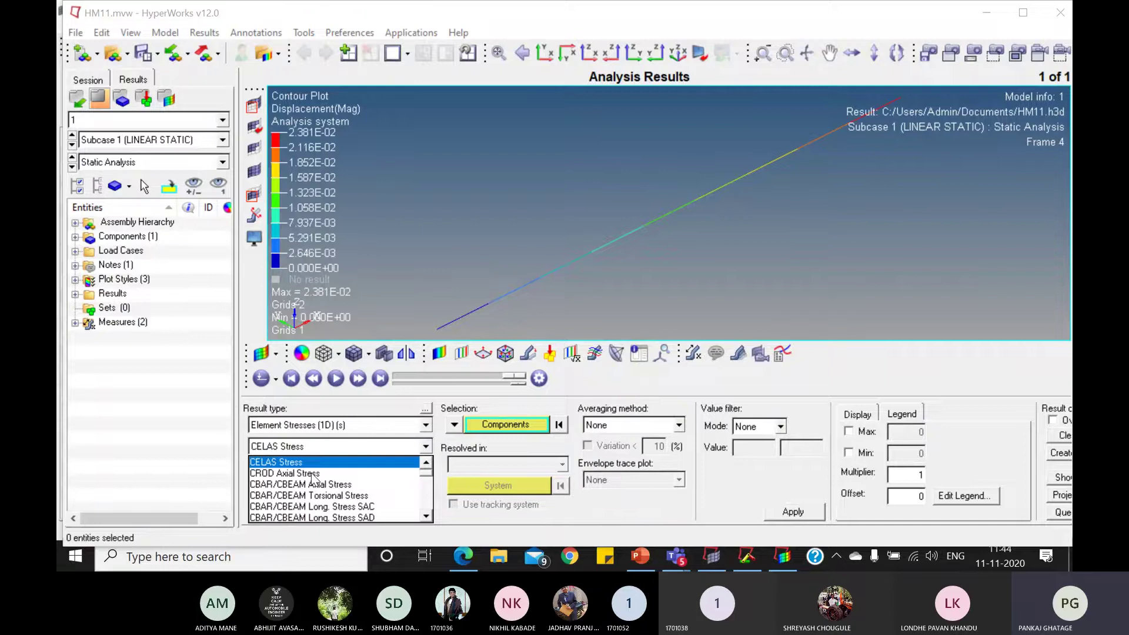
pyautogui.click(311, 474)
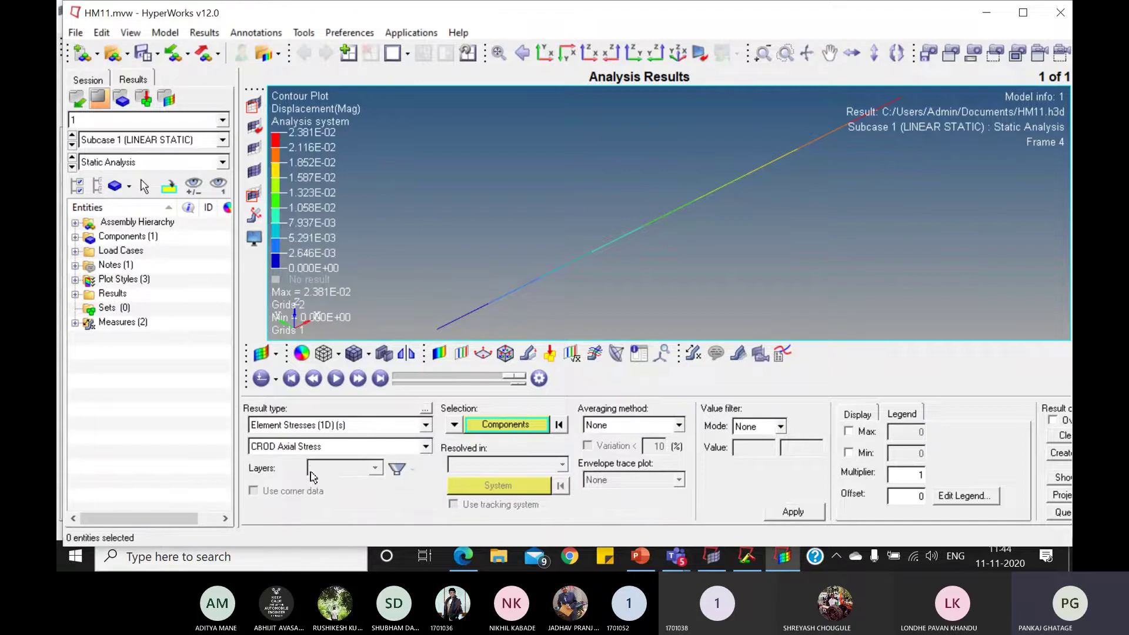
pyautogui.click(426, 448)
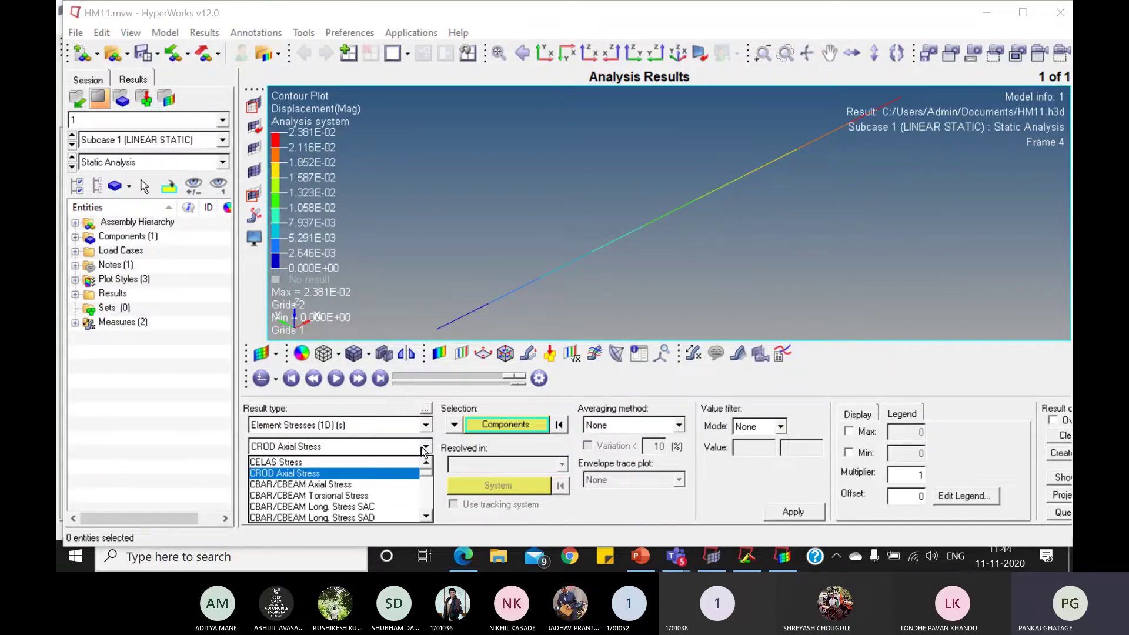
pyautogui.click(307, 476)
pyautogui.click(792, 512)
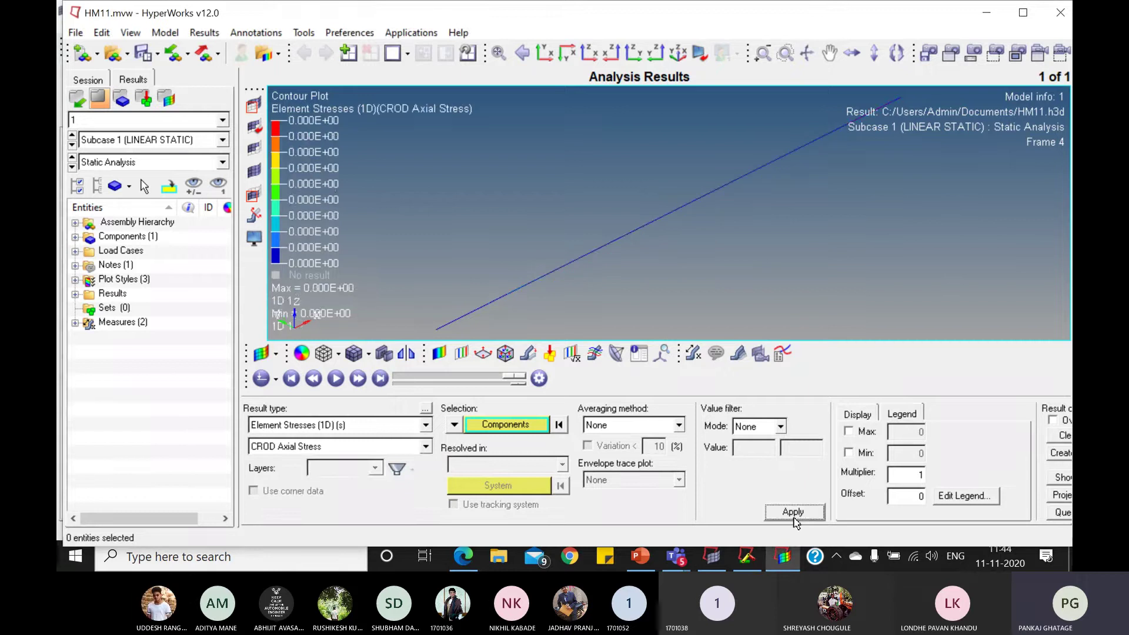
# Step: Reselect CROD Axial Stress as the 1D element stress component and reapply the contour
pyautogui.click(399, 448)
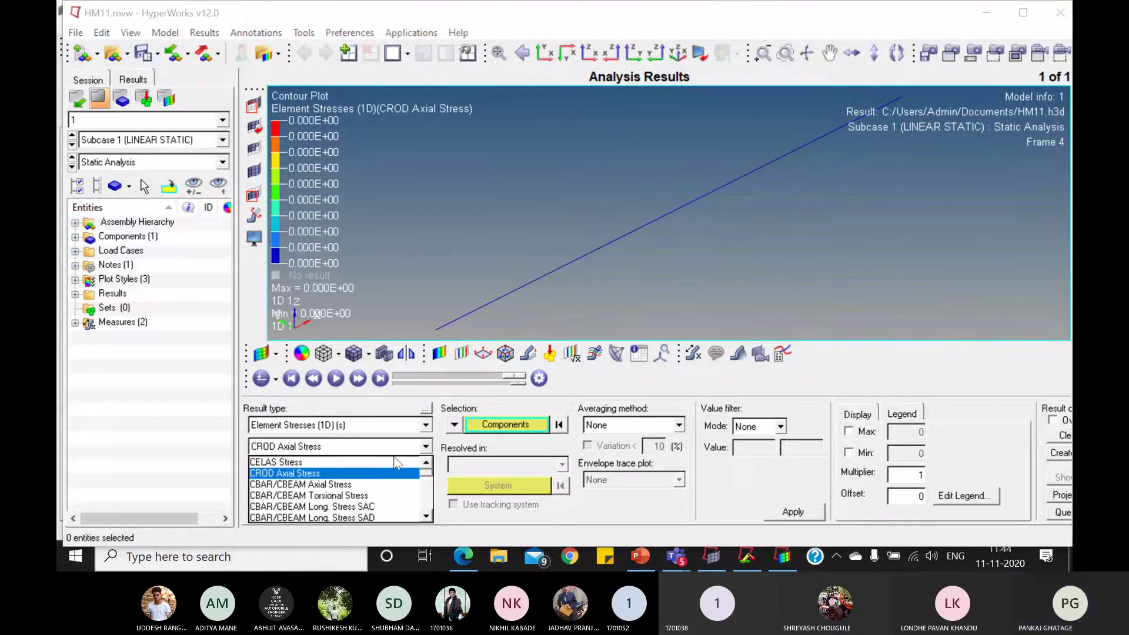
pyautogui.click(398, 462)
pyautogui.click(400, 448)
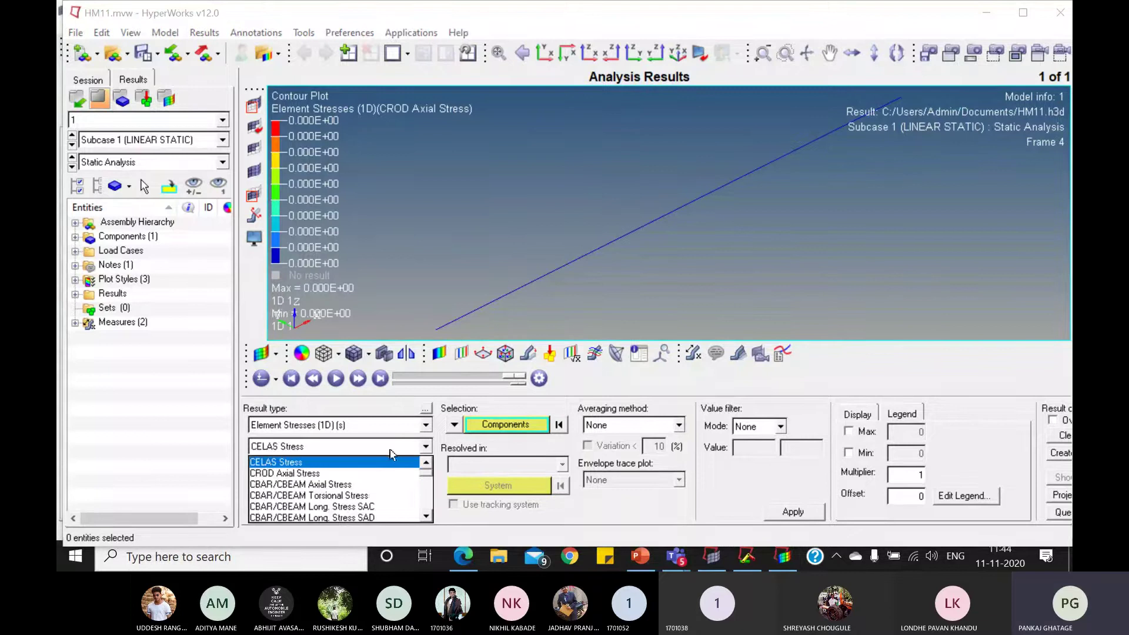
pyautogui.click(310, 475)
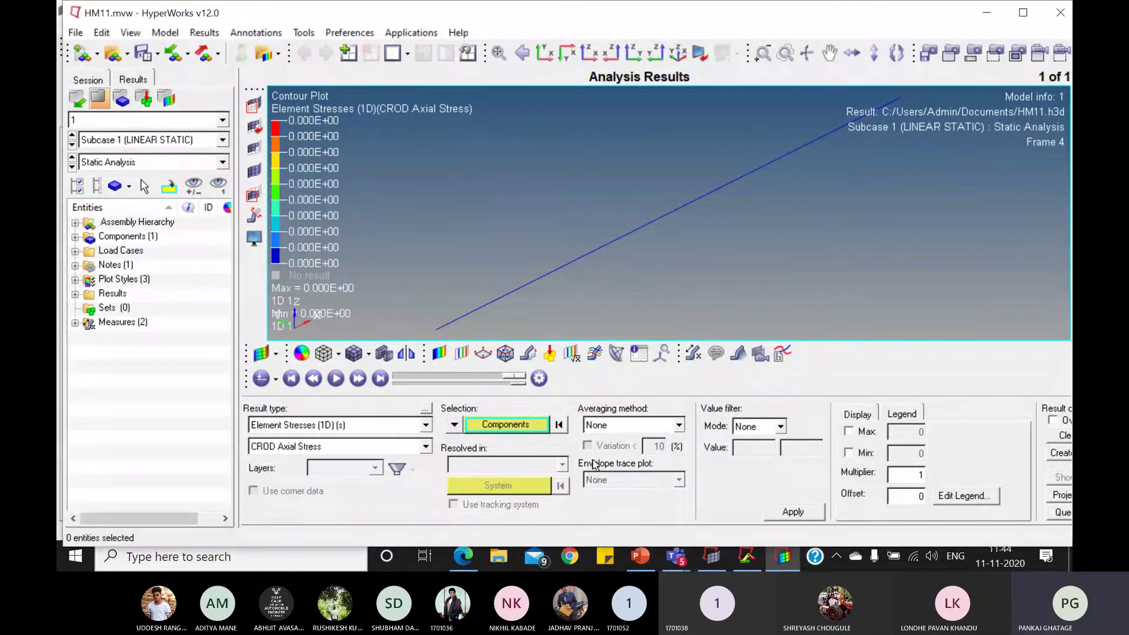
pyautogui.click(783, 513)
# Step: Contour the 1D element stresses on the bar with the CBAR/CBEAM Axial Stress component
pyautogui.click(426, 449)
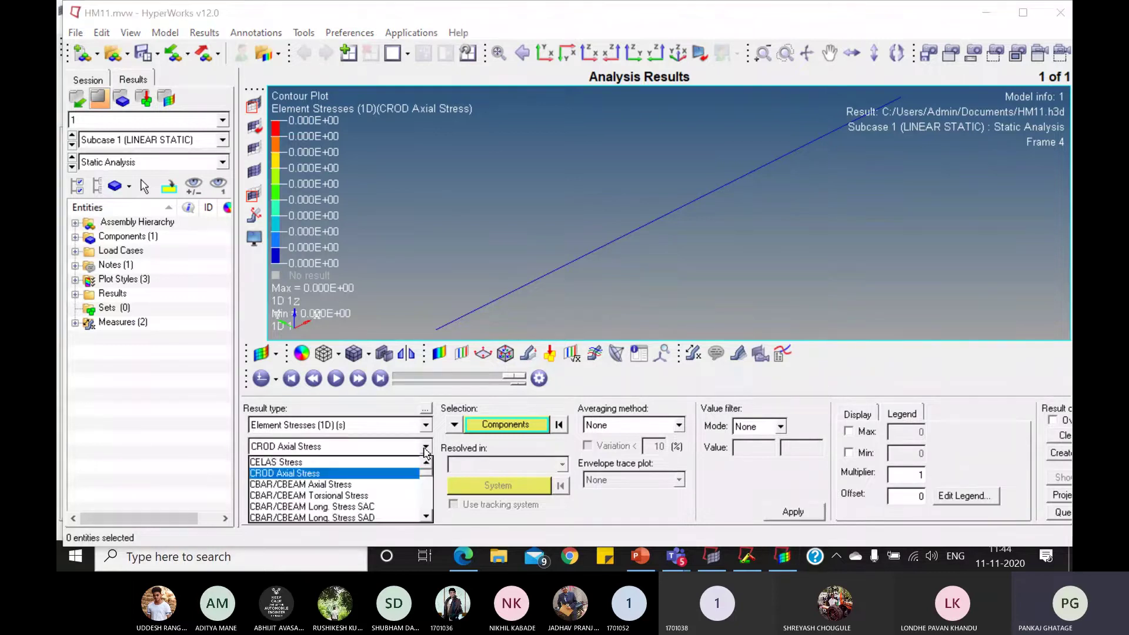
pyautogui.click(353, 484)
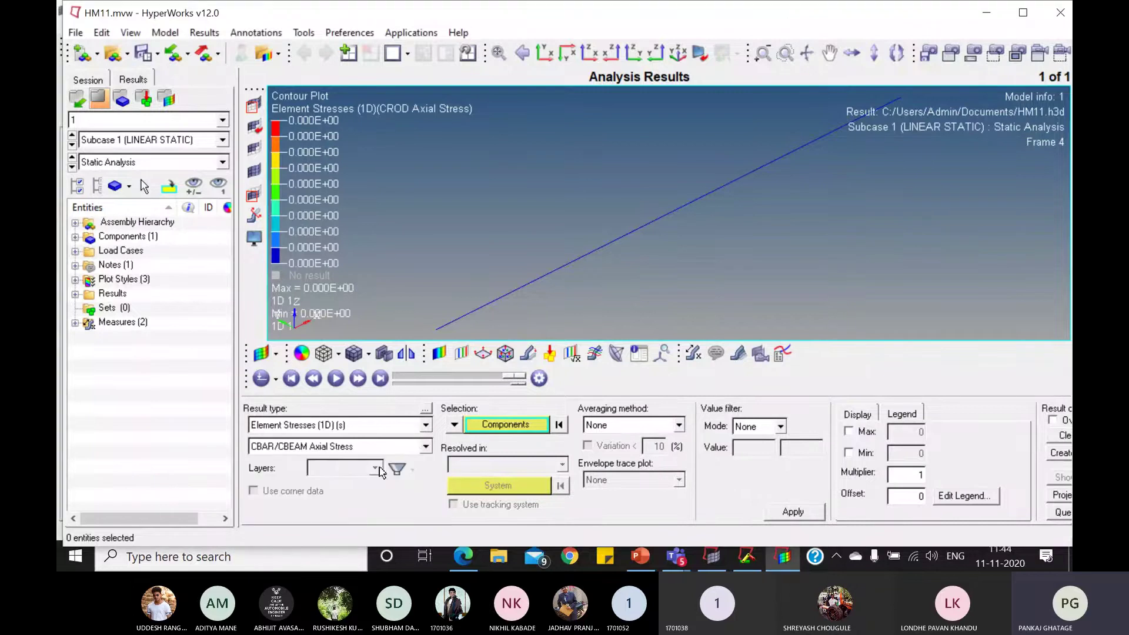
pyautogui.click(784, 520)
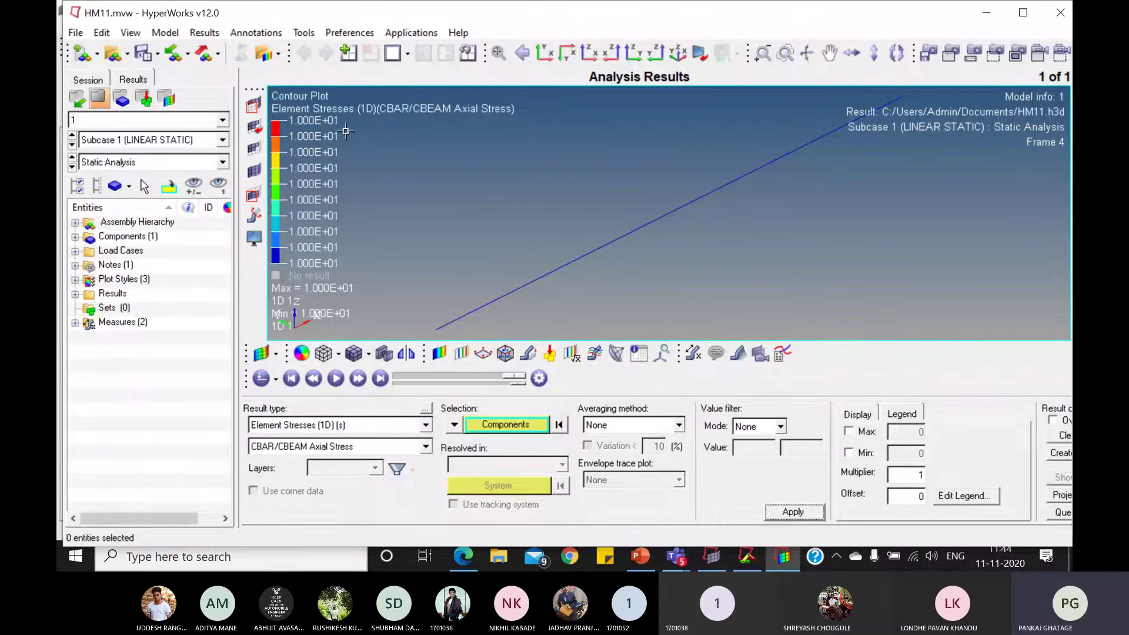
# Step: Check the analytical stress of the tensile bar on the PowerPoint slide and return to the HyperView results
pyautogui.click(775, 570)
pyautogui.click(646, 551)
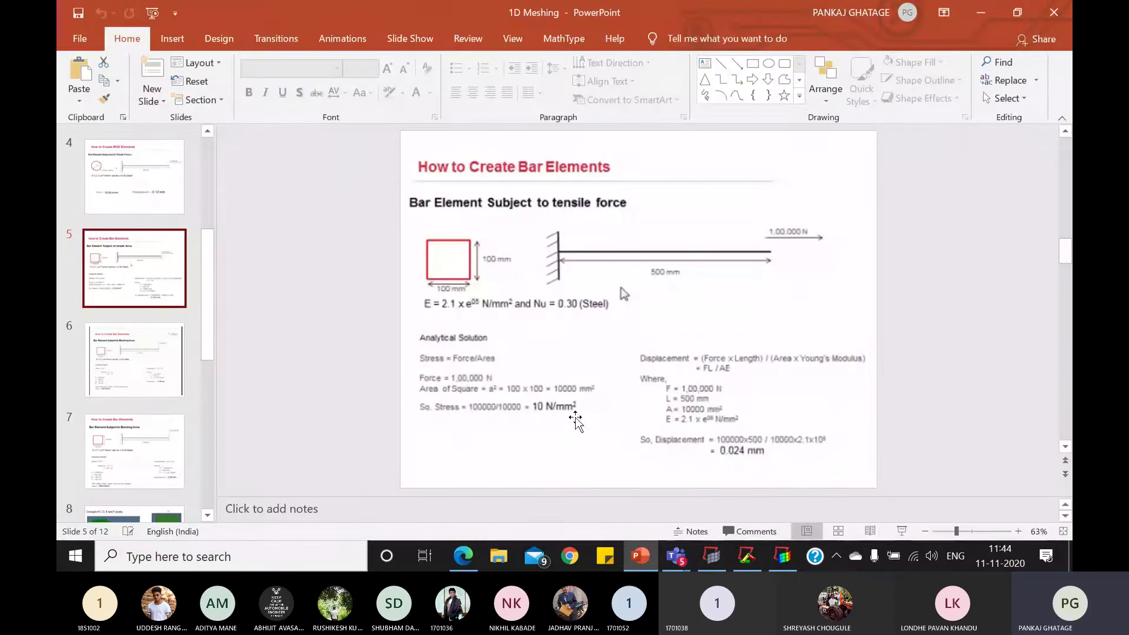
pyautogui.click(782, 564)
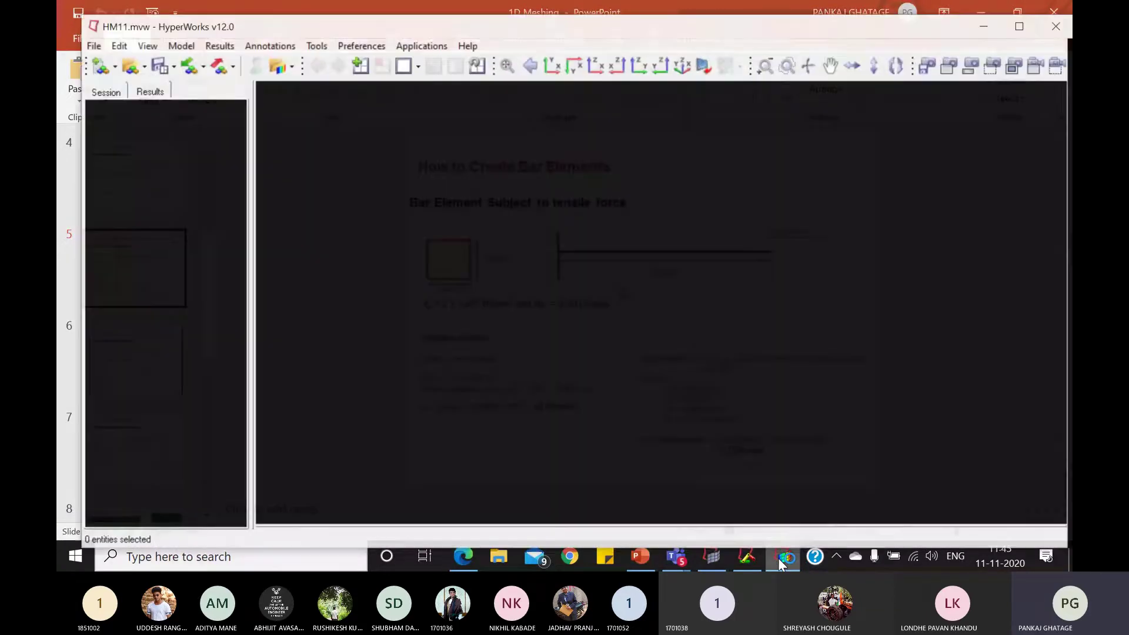
# Step: Reselect CBAR/CBEAM Axial Stress as the 1D element stress component and reapply the contour
pyautogui.click(412, 447)
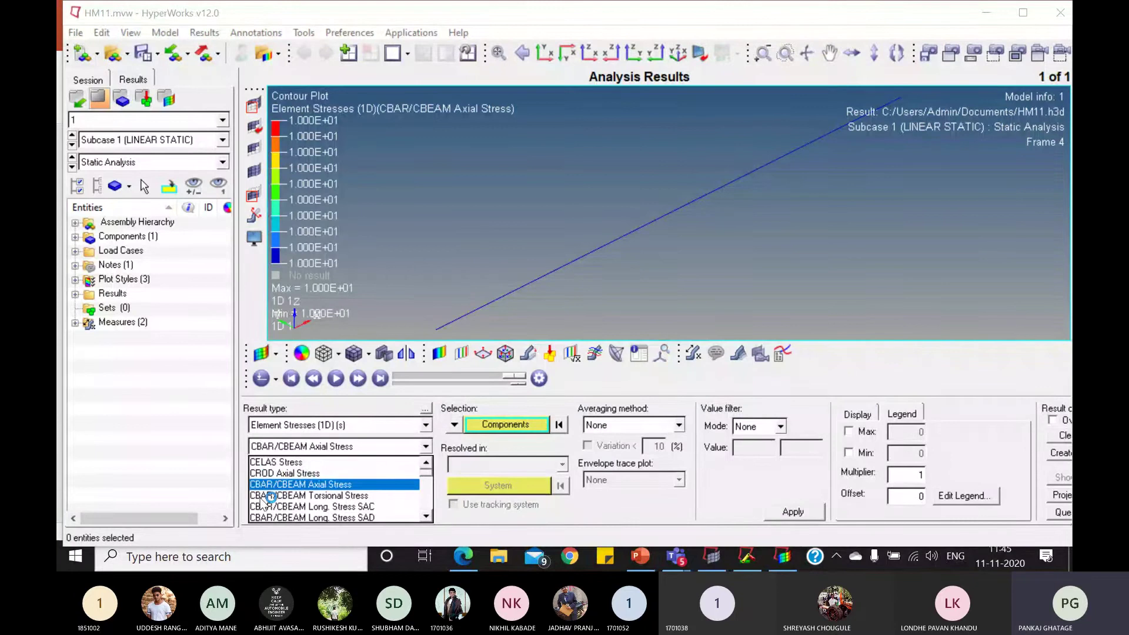
pyautogui.click(326, 487)
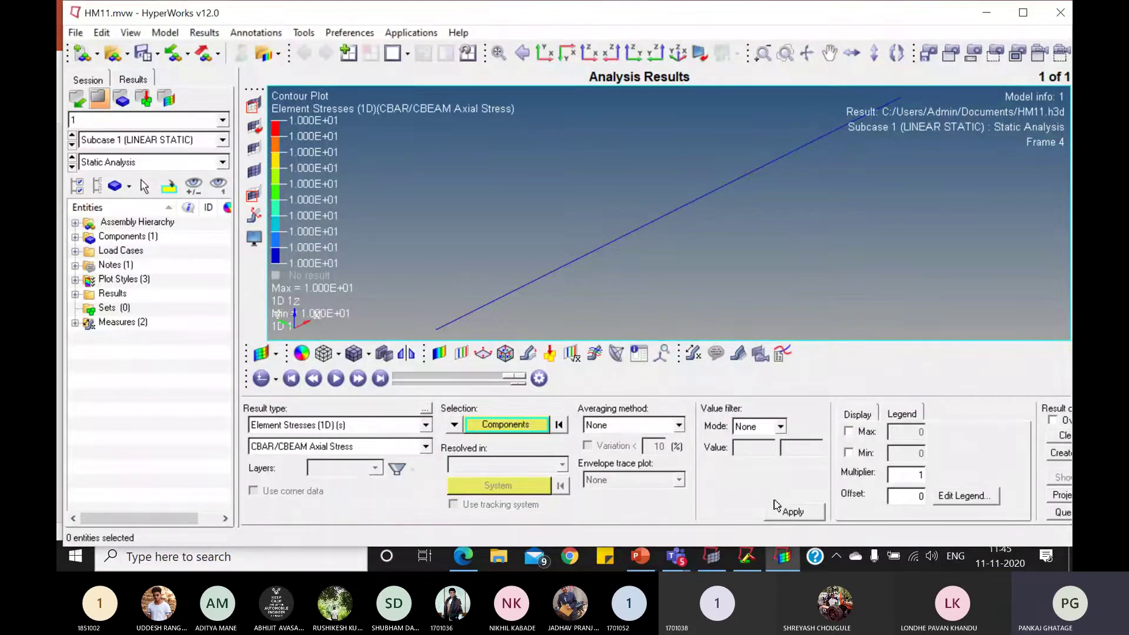
pyautogui.click(791, 511)
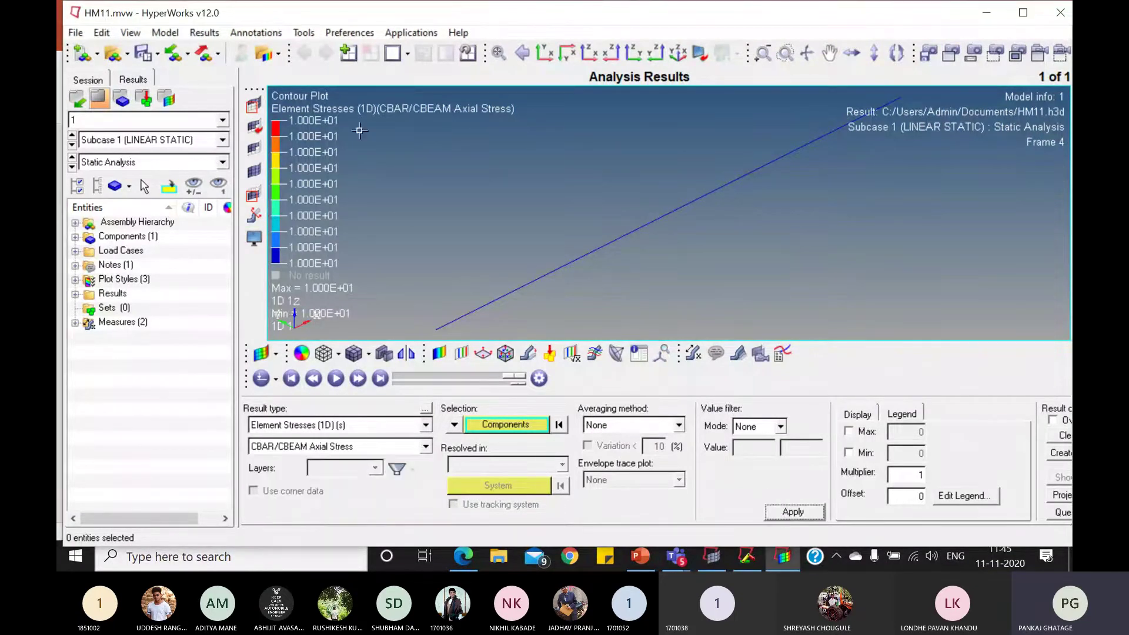
# Step: Switch the 1D element stress contour to the CROD Axial Stress component for comparison
pyautogui.click(416, 442)
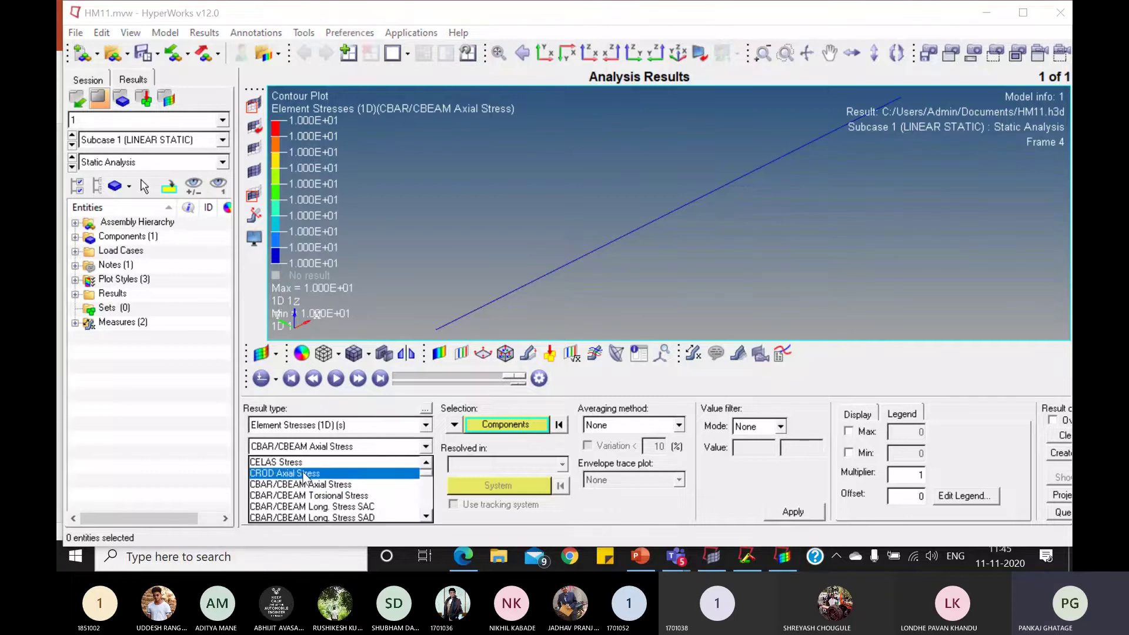
pyautogui.click(269, 457)
pyautogui.click(793, 511)
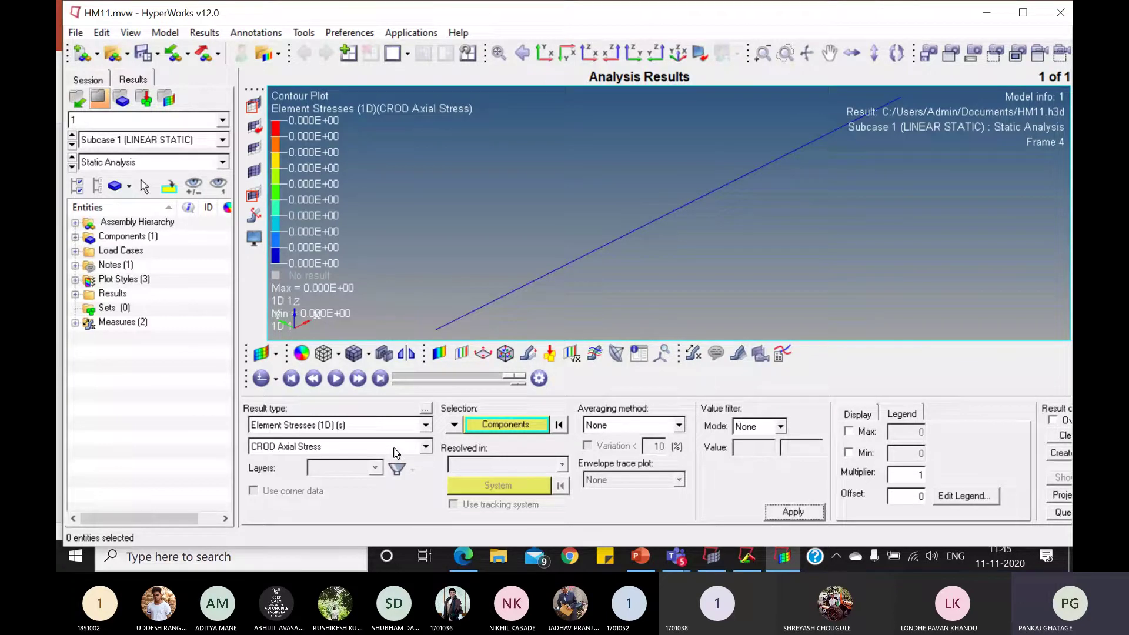
# Step: Close the HyperView results window without saving the session
pyautogui.click(425, 447)
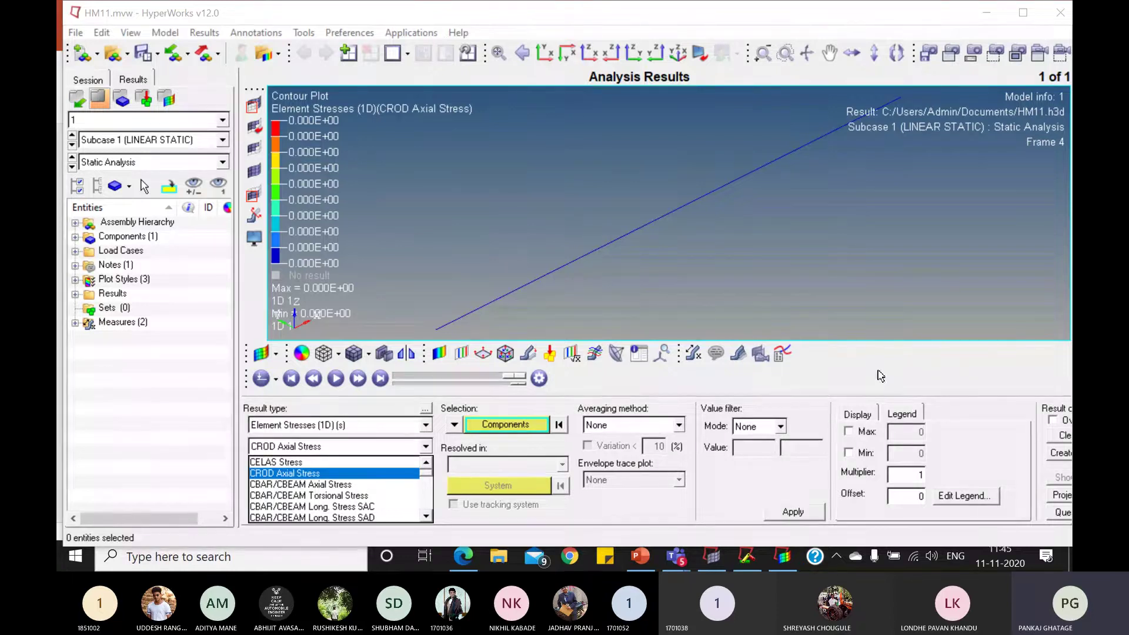
pyautogui.click(1060, 12)
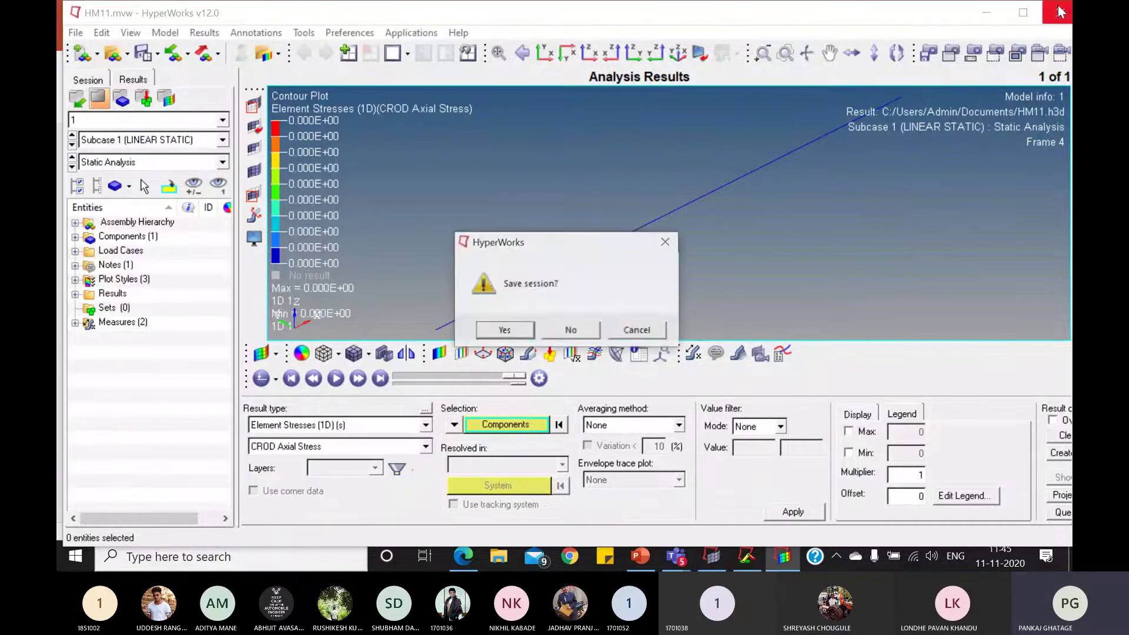
pyautogui.click(567, 329)
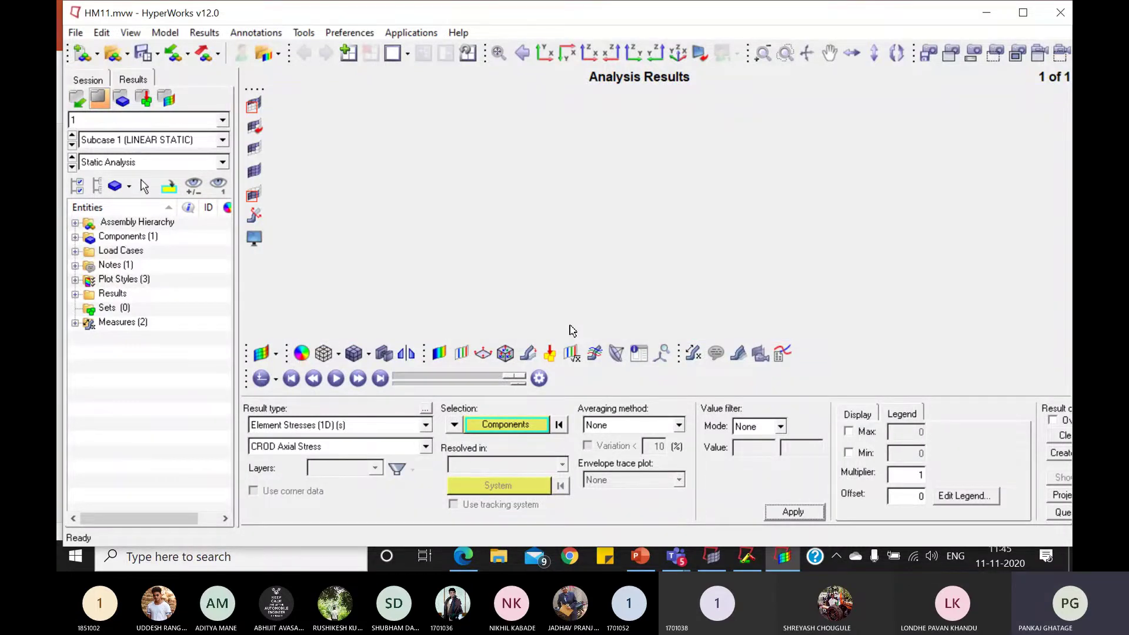
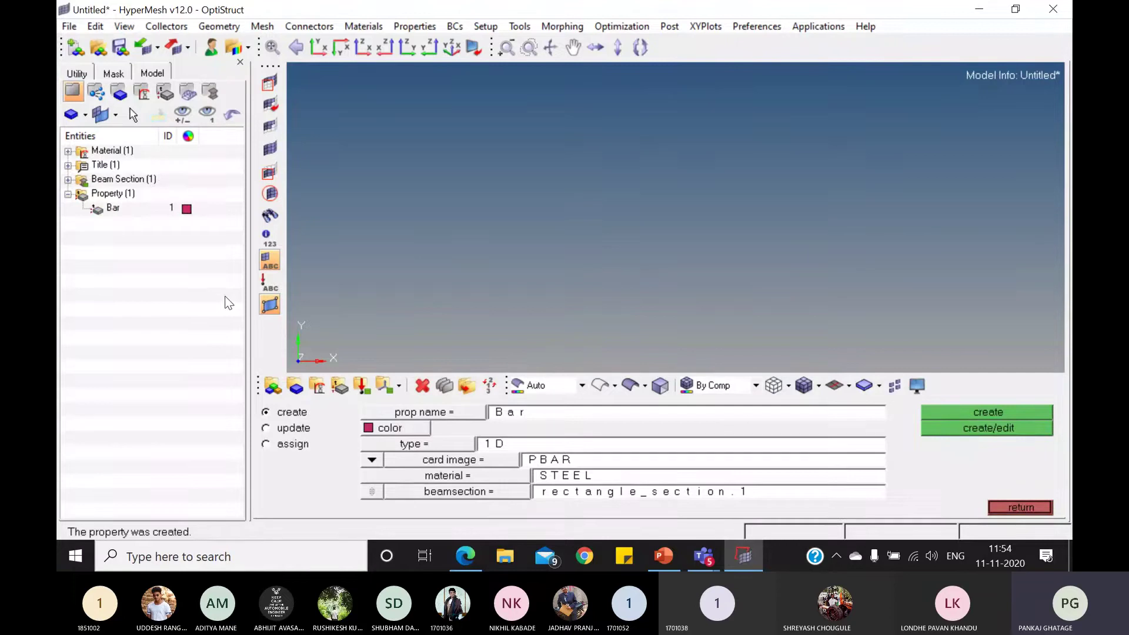
# Step: Expand the material and beam section entries in the HyperMesh model tree to review them, and leave property creation
pyautogui.click(68, 151)
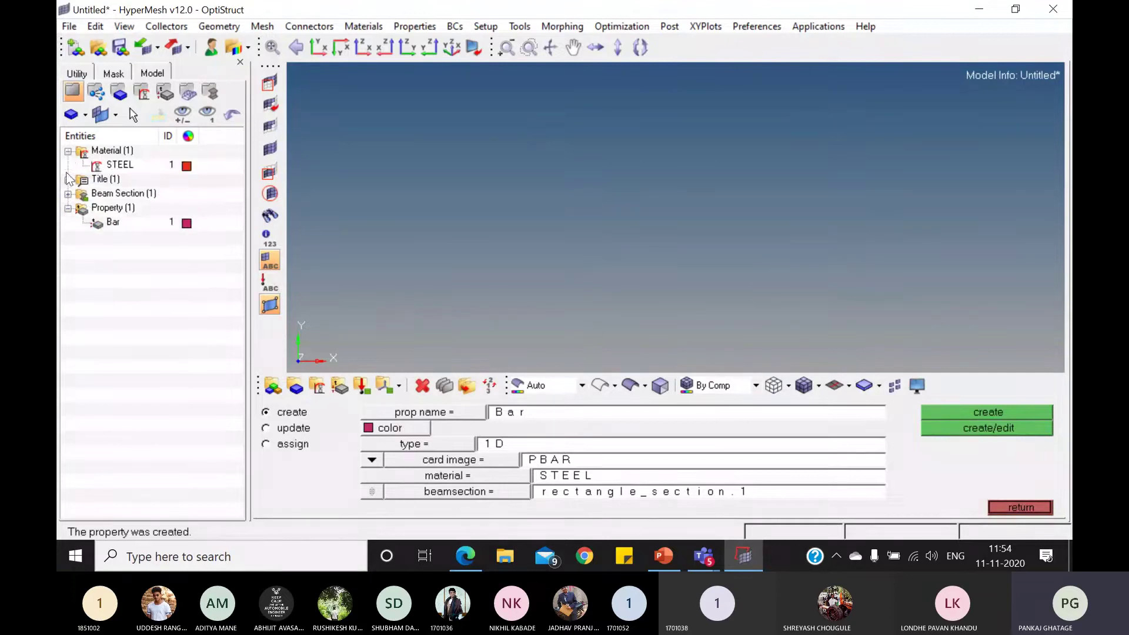
pyautogui.click(68, 193)
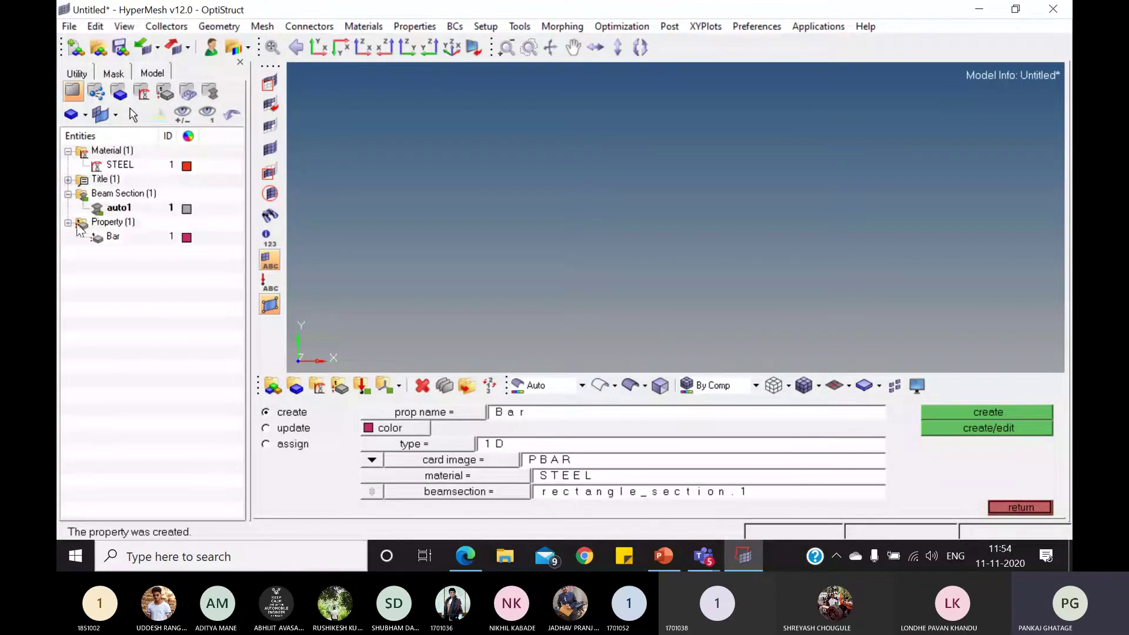
pyautogui.click(1021, 507)
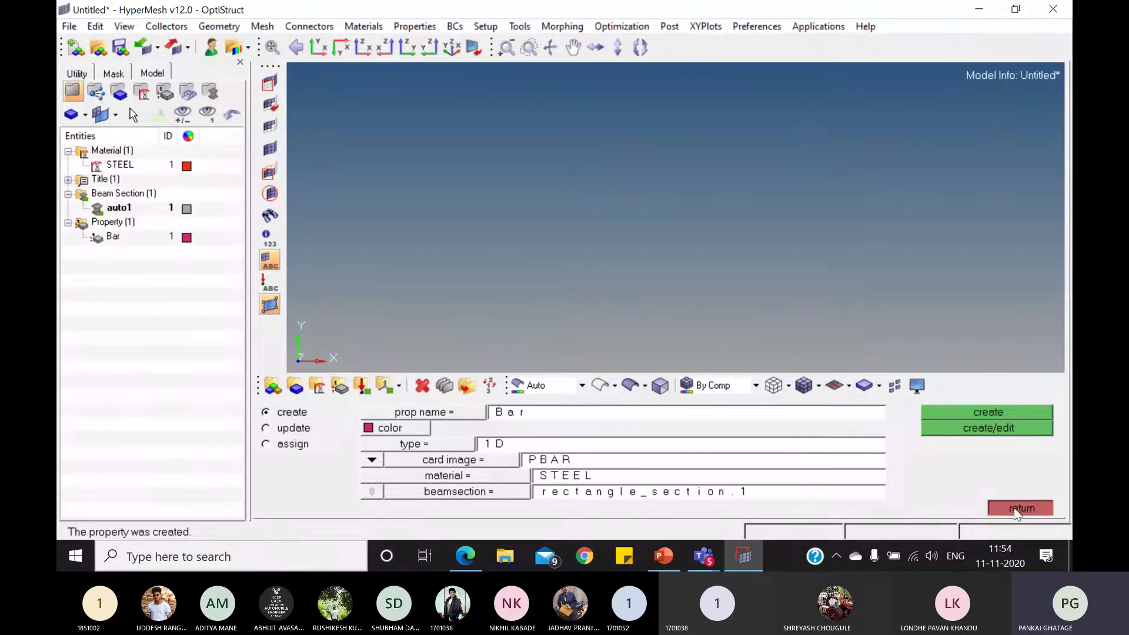
# Step: Create a component named Bar_sec with no card image and assign it the Bar property
pyautogui.click(296, 389)
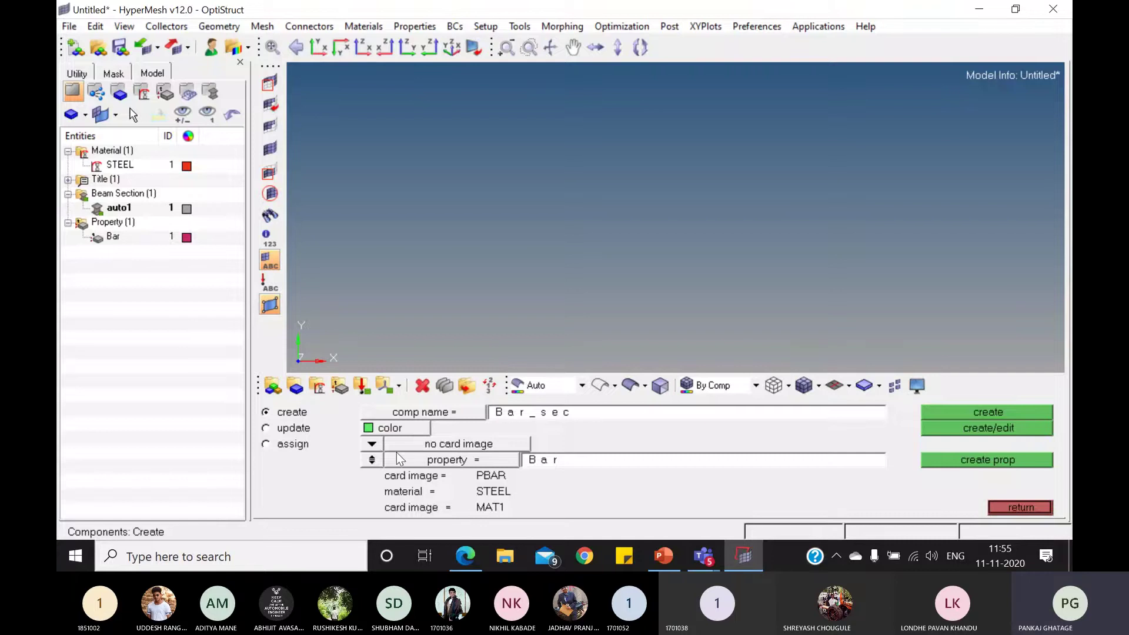
pyautogui.click(464, 459)
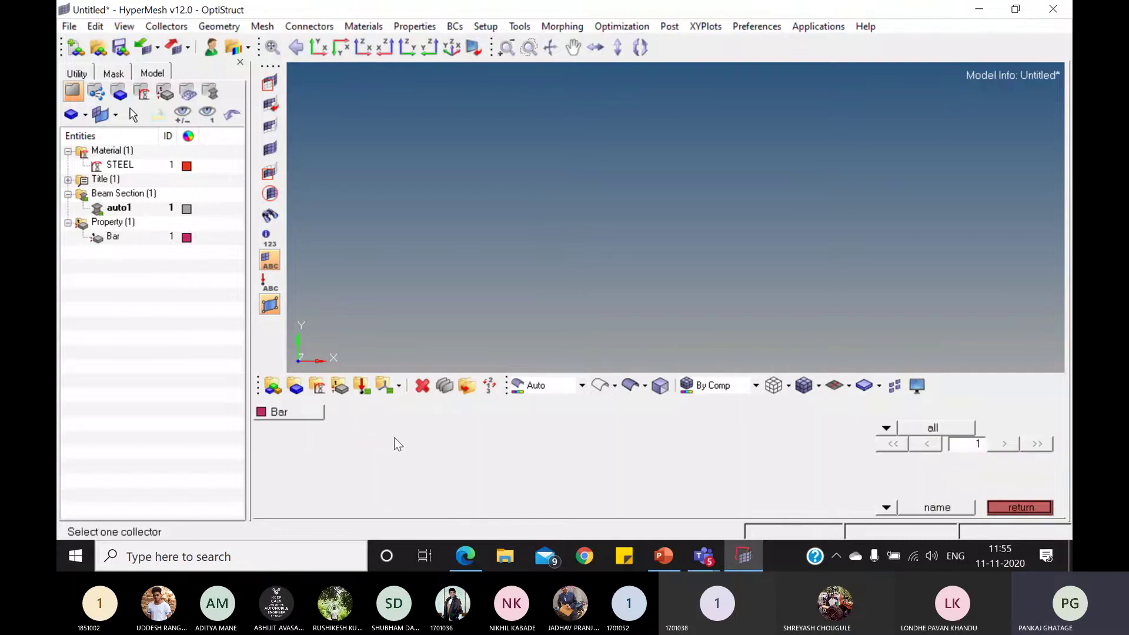
pyautogui.click(305, 412)
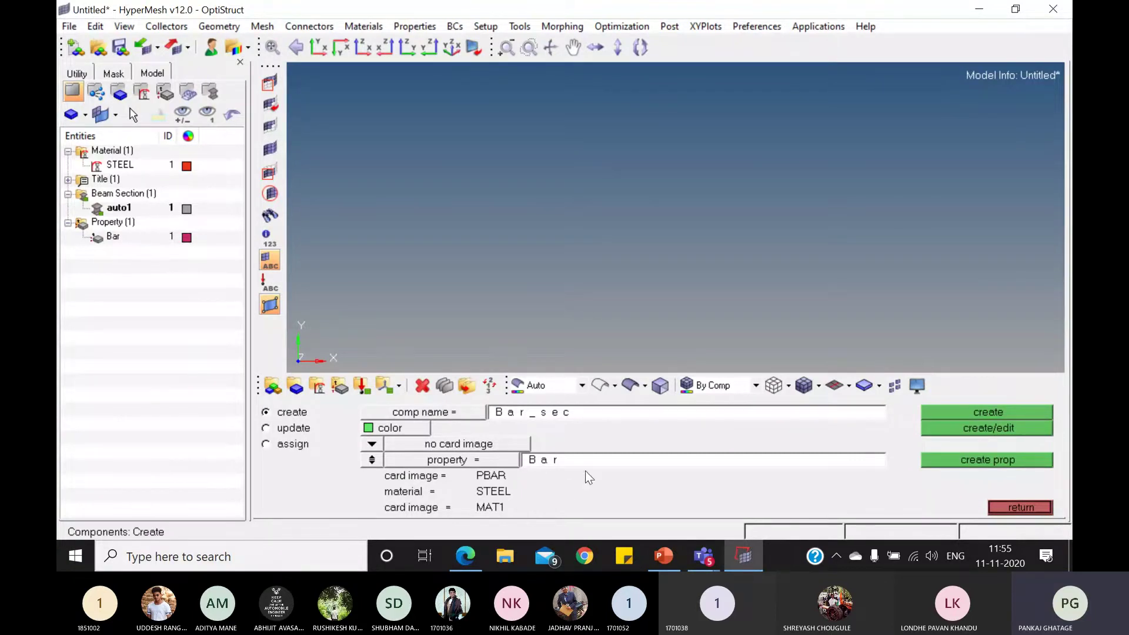
pyautogui.click(994, 428)
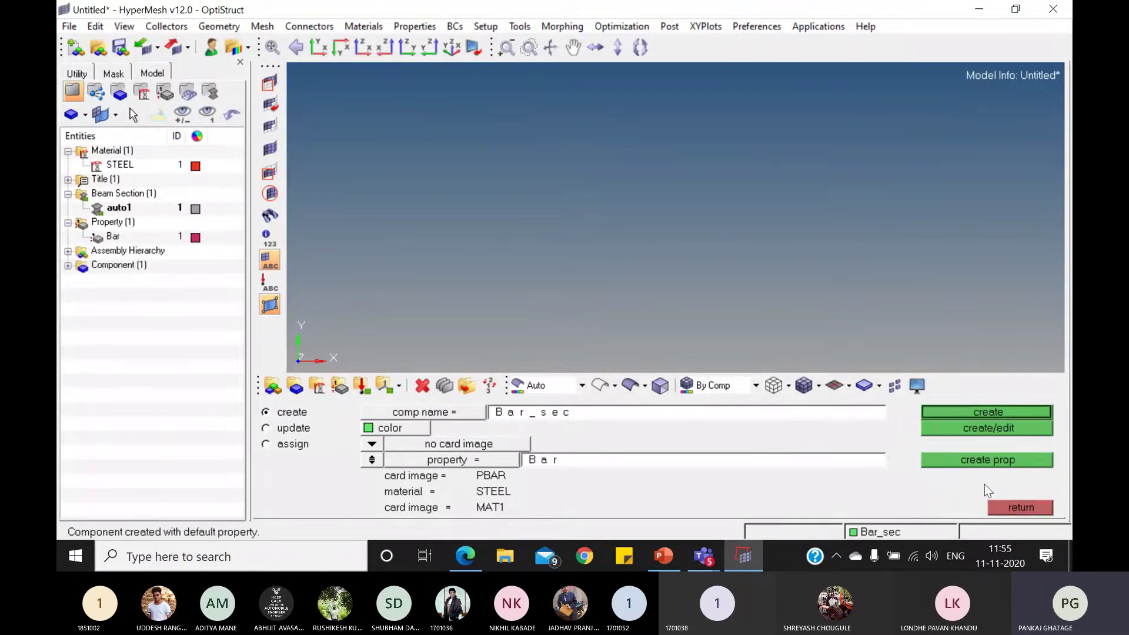
pyautogui.click(1007, 507)
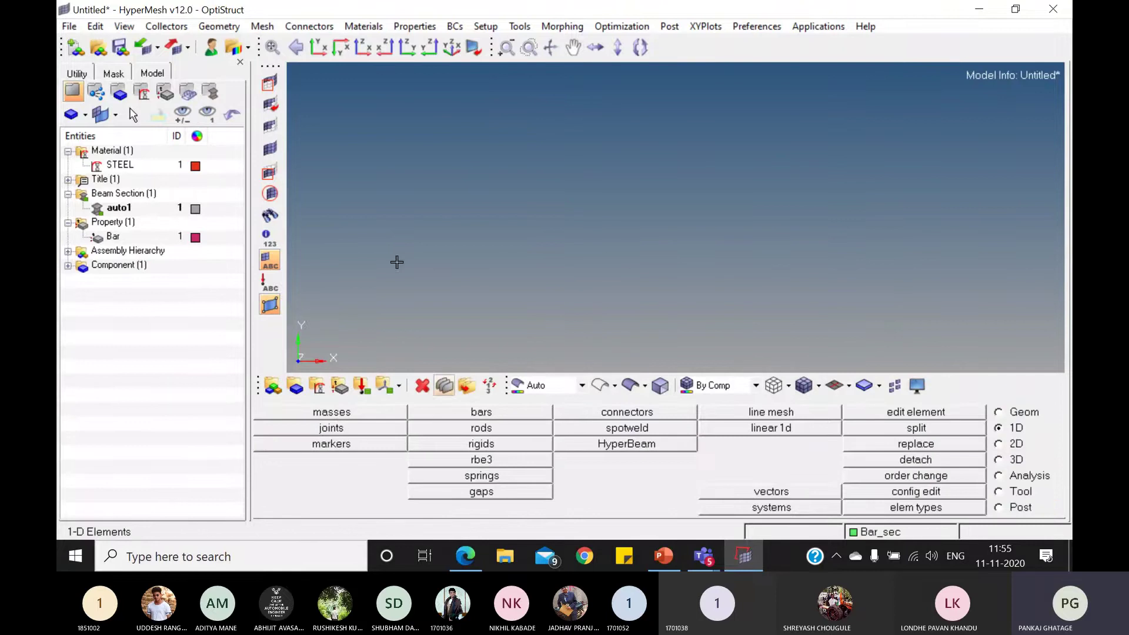
# Step: Create a node at the origin with coordinates 0, 0, 0
pyautogui.click(999, 413)
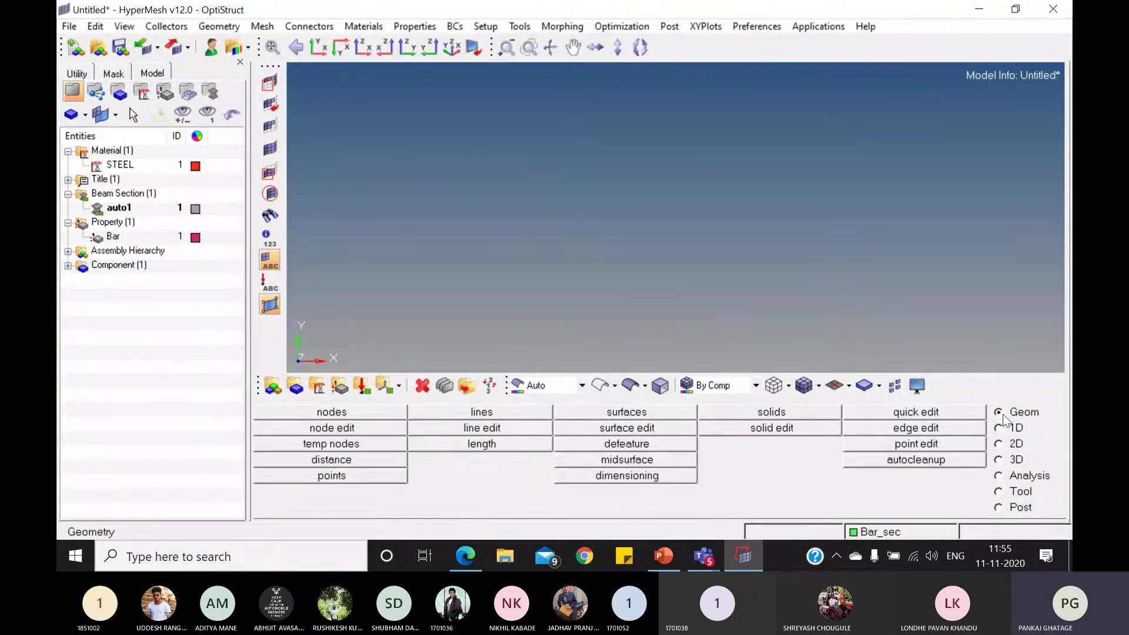
pyautogui.click(374, 413)
pyautogui.click(467, 429)
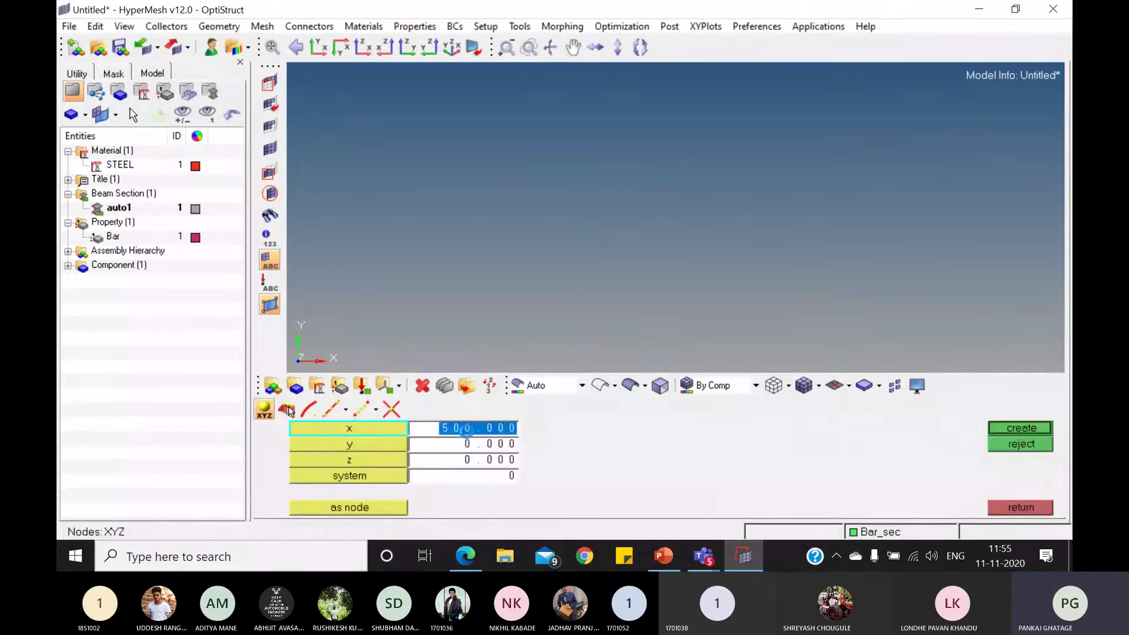
pyautogui.write('0')
pyautogui.click(1032, 431)
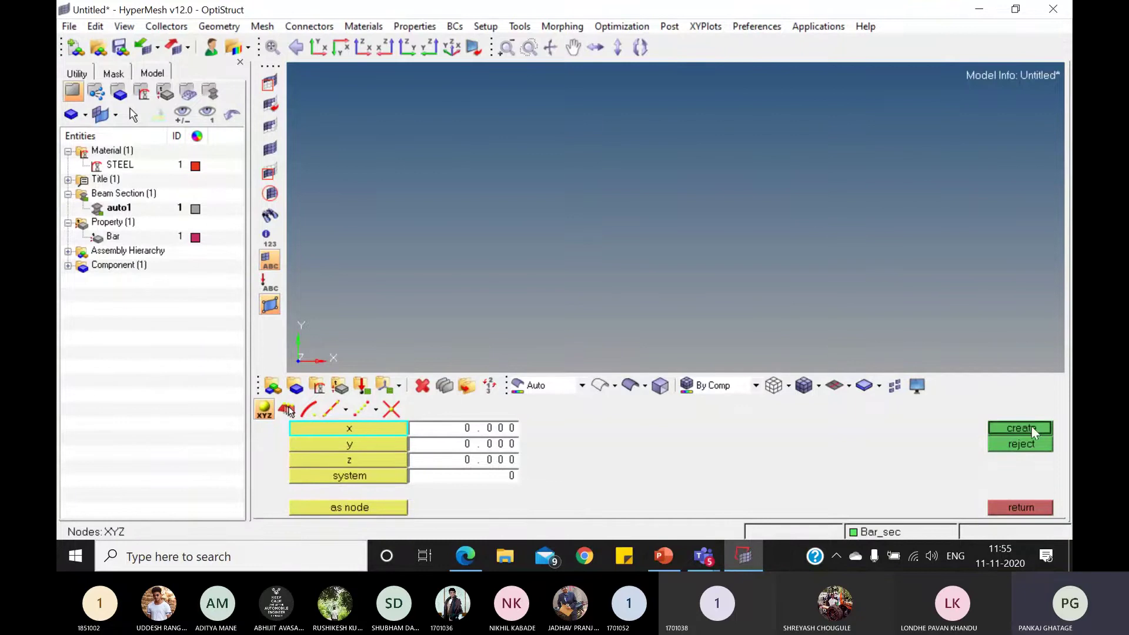
pyautogui.middleClick(339, 380)
# Step: Create a second node at x = 500, y = 0, z = 0 and fit both nodes in the view
pyautogui.click(479, 429)
pyautogui.write('5')
pyautogui.click(634, 423)
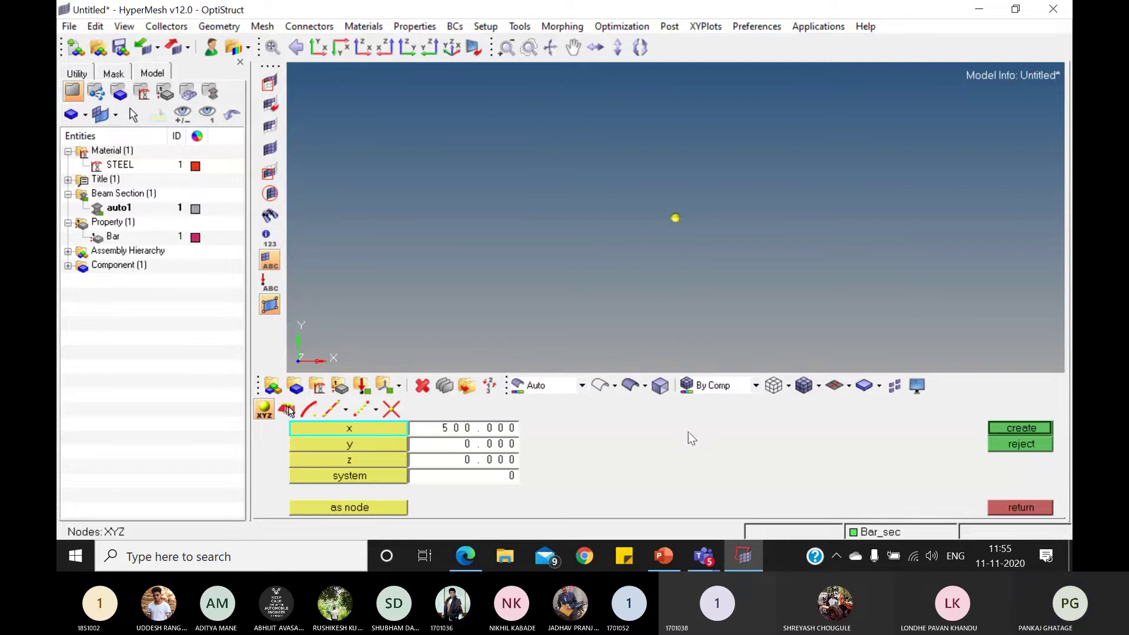
pyautogui.click(1026, 428)
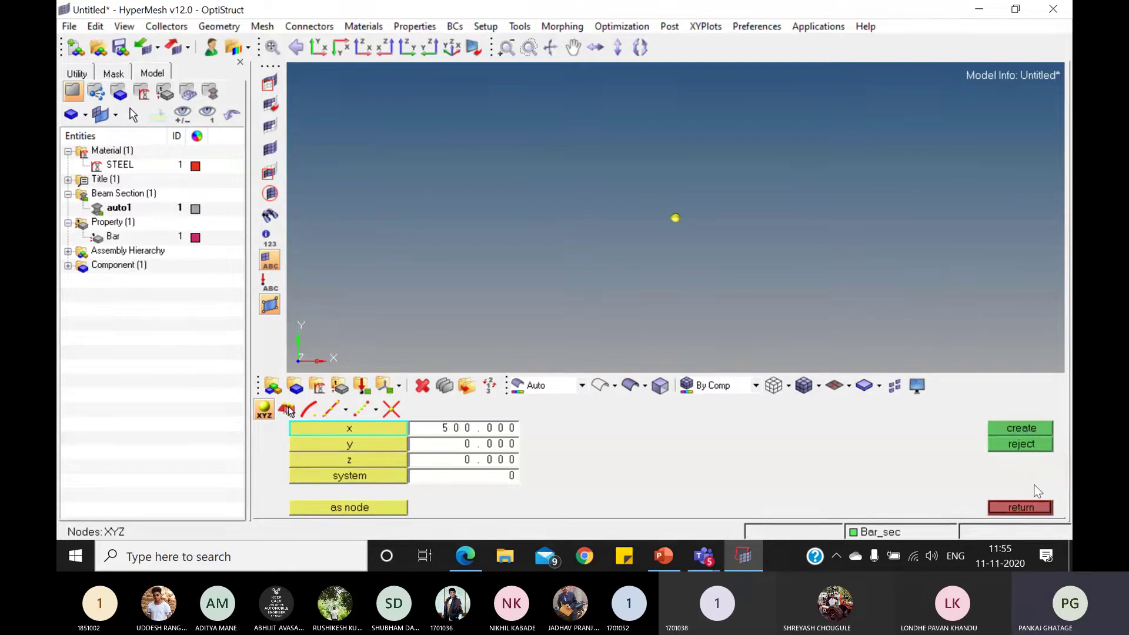
pyautogui.click(272, 47)
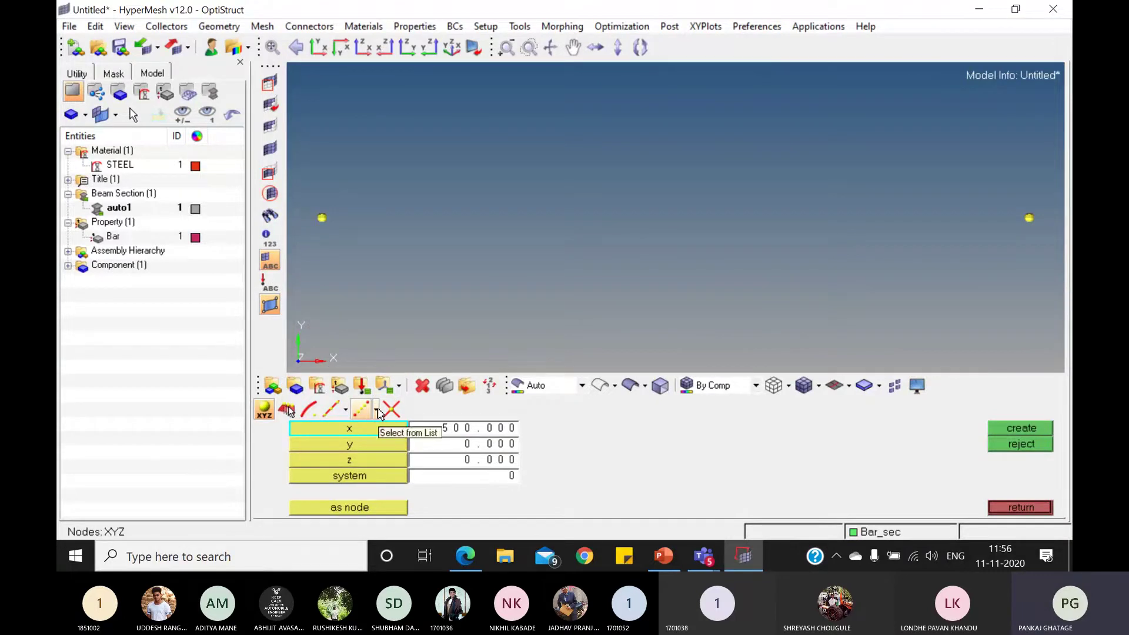
# Step: Interpolate 10 nodes with linear bias between the two end nodes
pyautogui.click(377, 411)
pyautogui.click(432, 441)
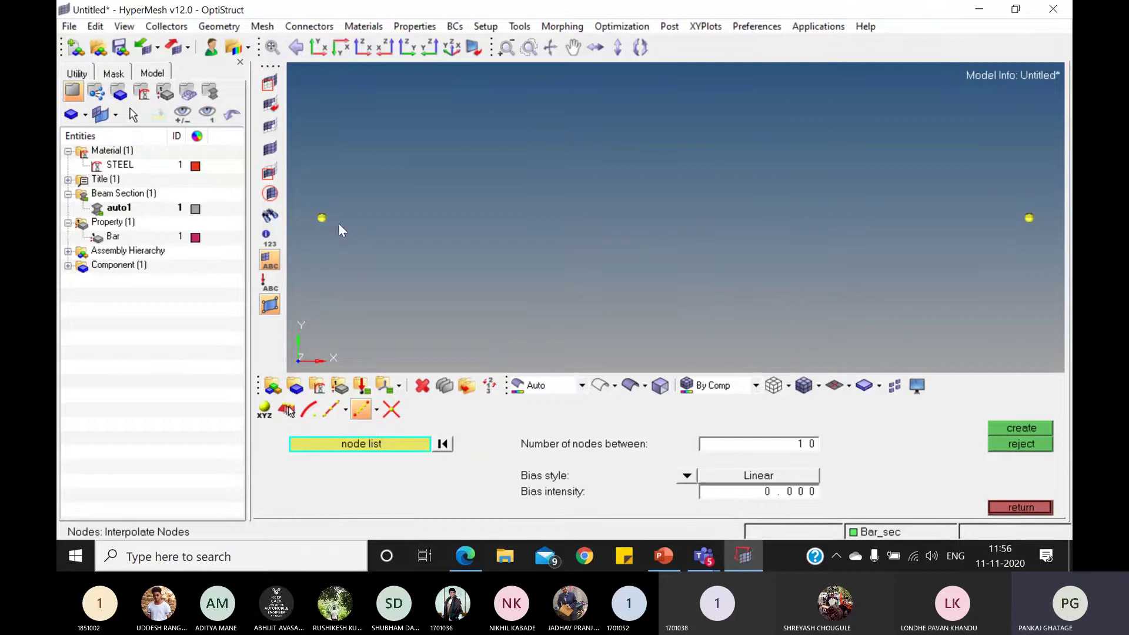
pyautogui.click(322, 219)
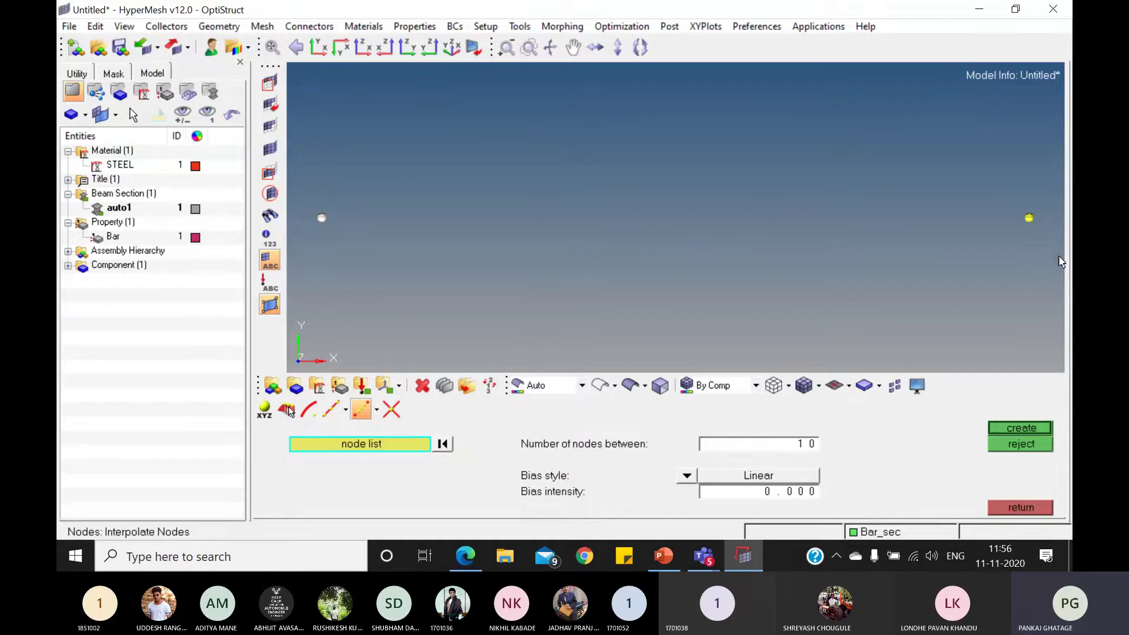
pyautogui.click(1033, 223)
pyautogui.click(1003, 431)
pyautogui.click(1029, 506)
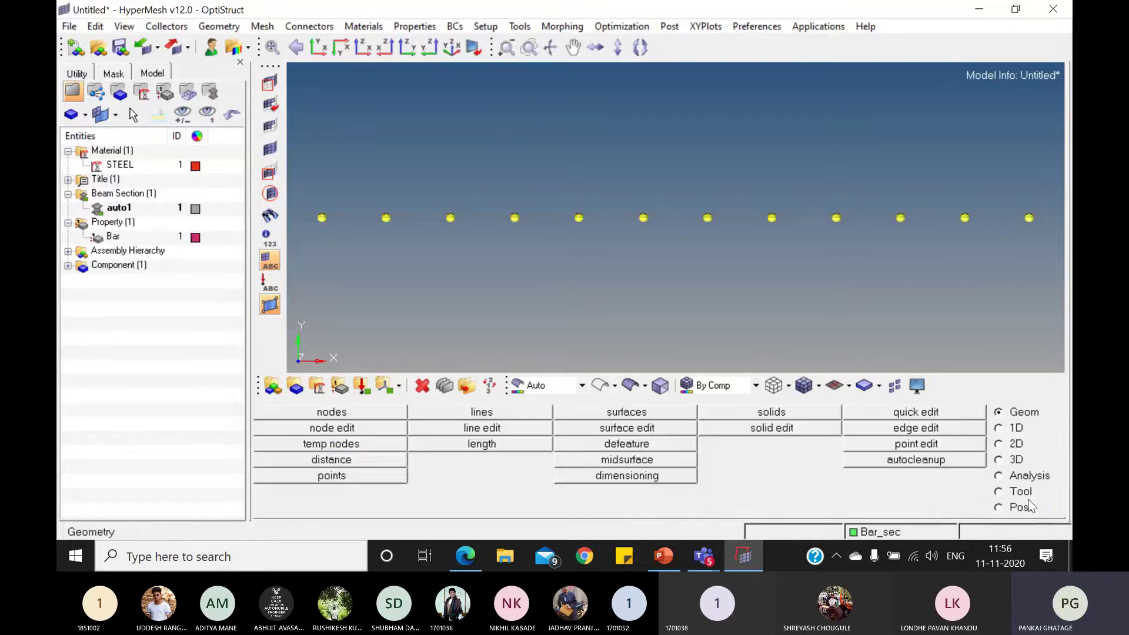
# Step: Set up bar2 element creation with the Bar property and the CBAR element type
pyautogui.click(1016, 429)
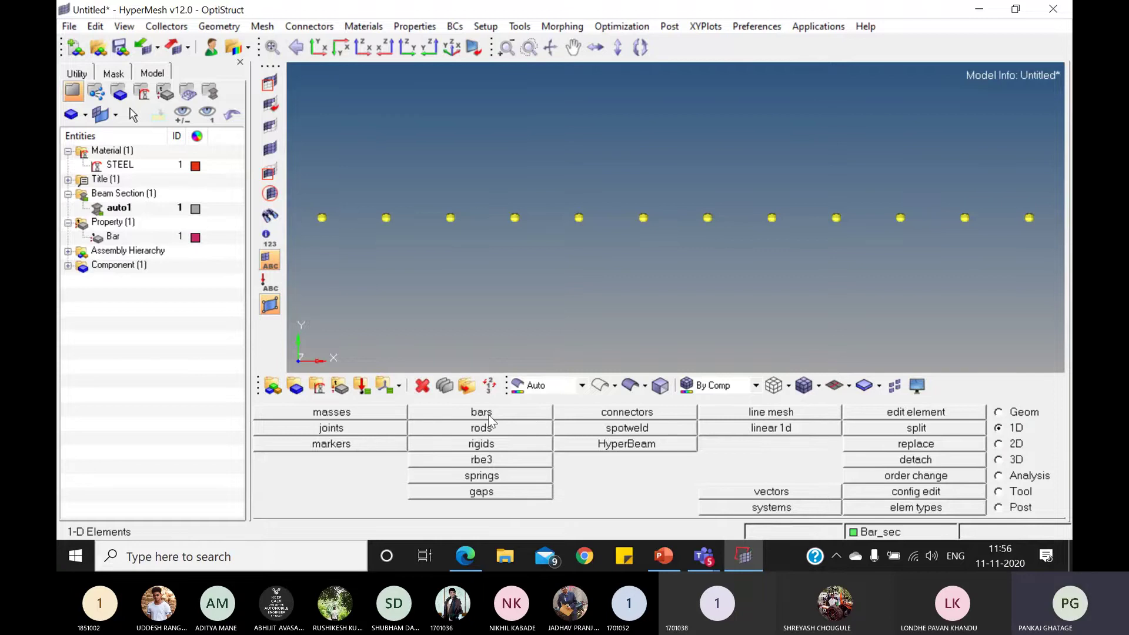
pyautogui.click(525, 415)
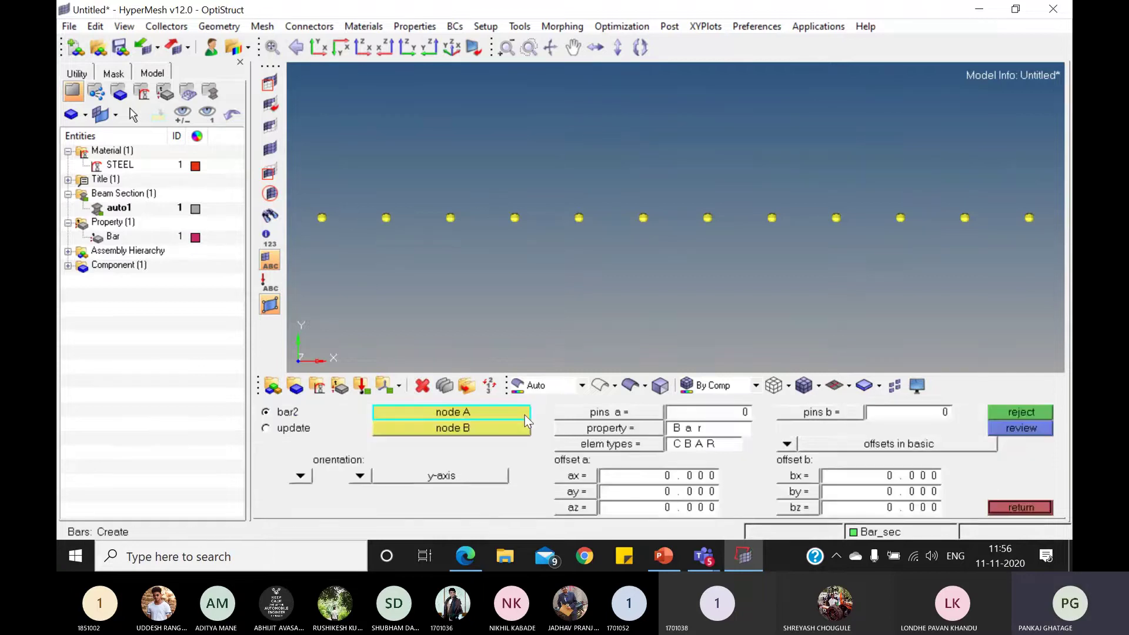
pyautogui.click(639, 428)
pyautogui.click(281, 411)
pyautogui.click(640, 441)
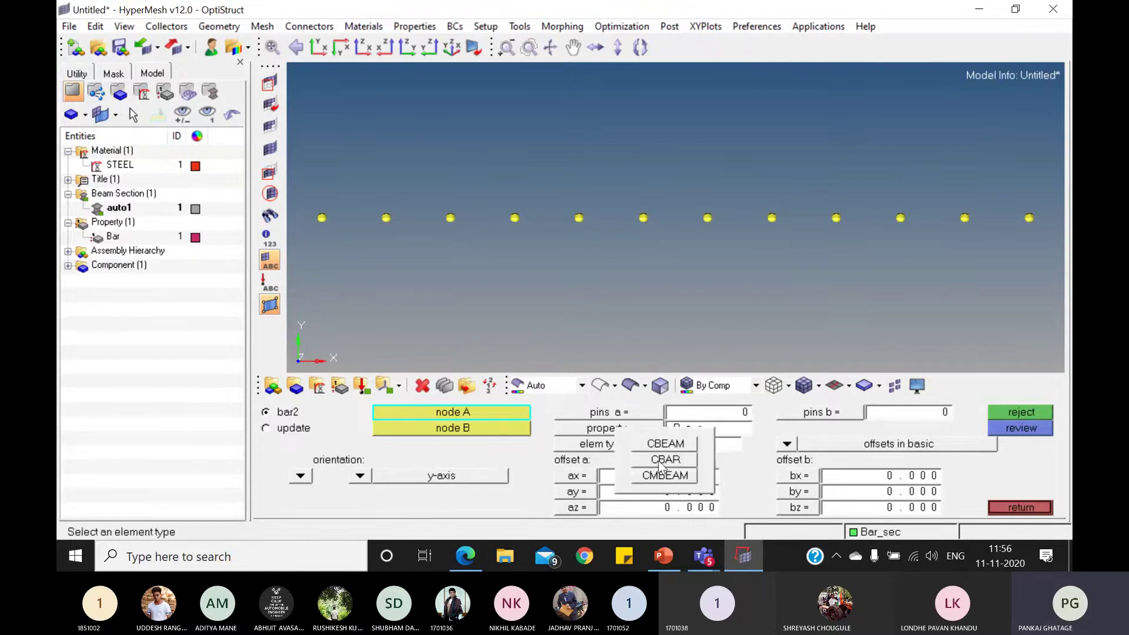
pyautogui.click(661, 461)
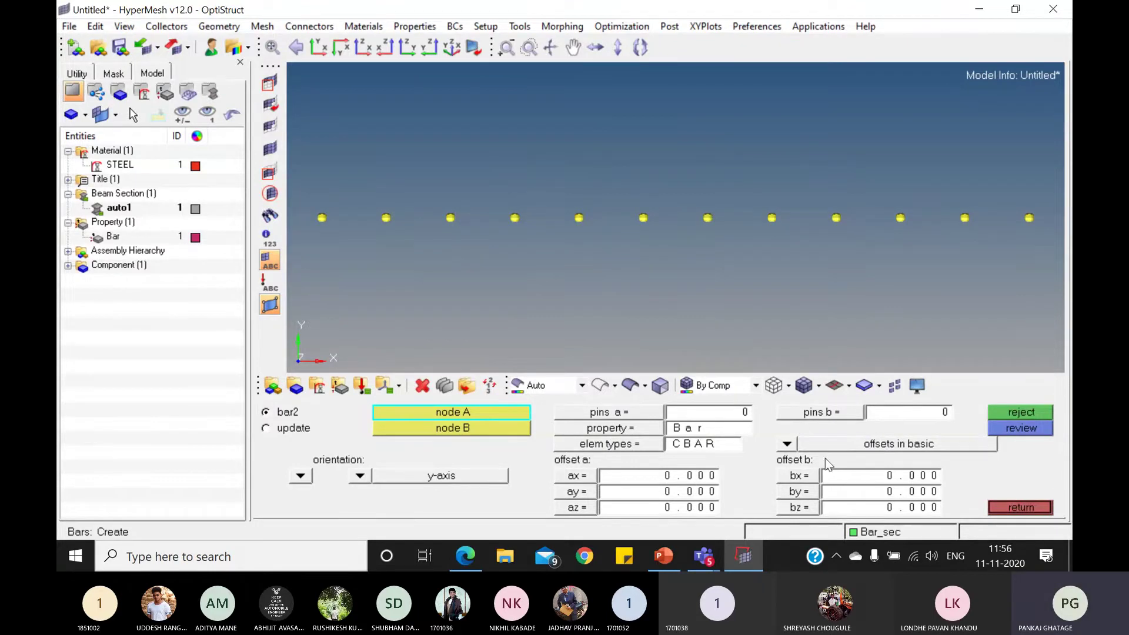
# Step: Switch to the 1D Meshing presentation in PowerPoint, review the bar element slide on bending force, and return to HyperMesh
pyautogui.click(668, 555)
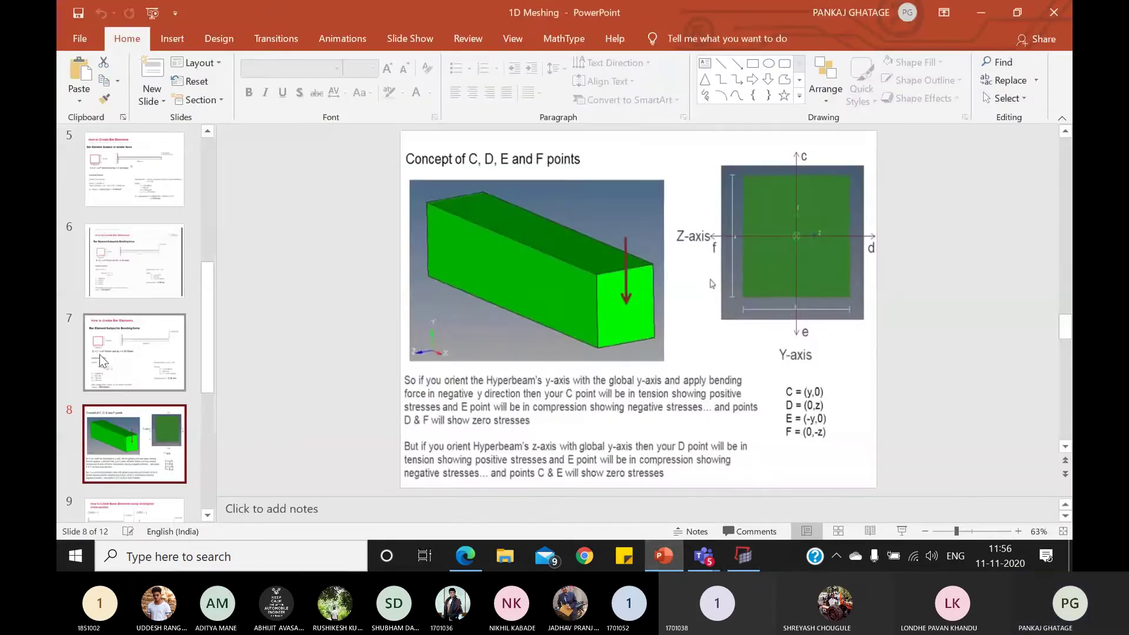
pyautogui.scroll(1, 105, 341)
pyautogui.click(154, 242)
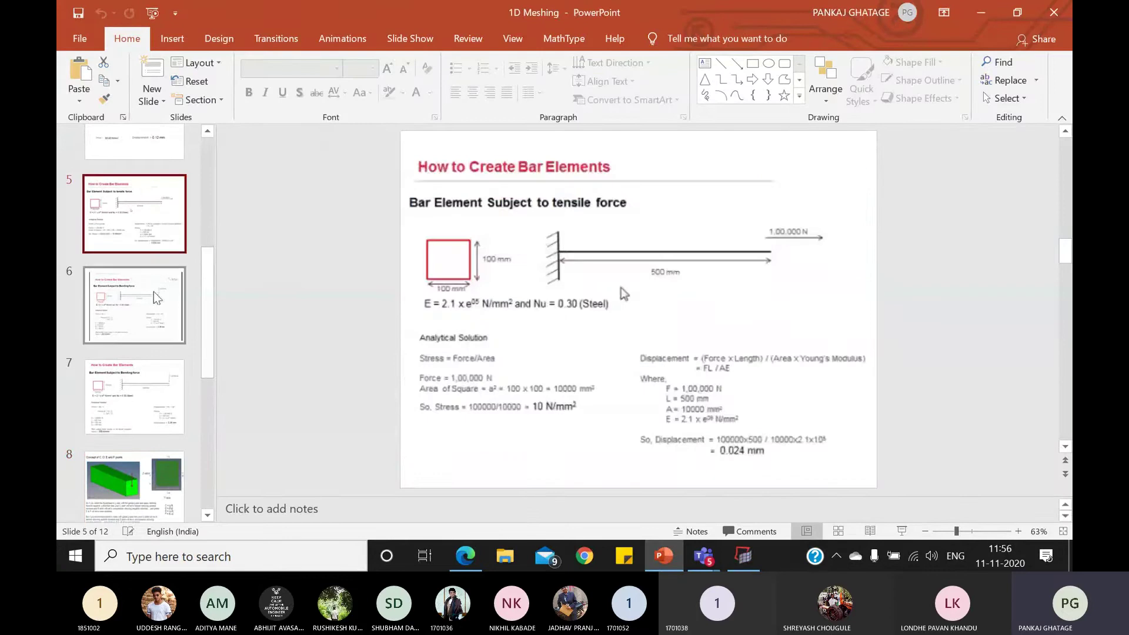
pyautogui.click(137, 382)
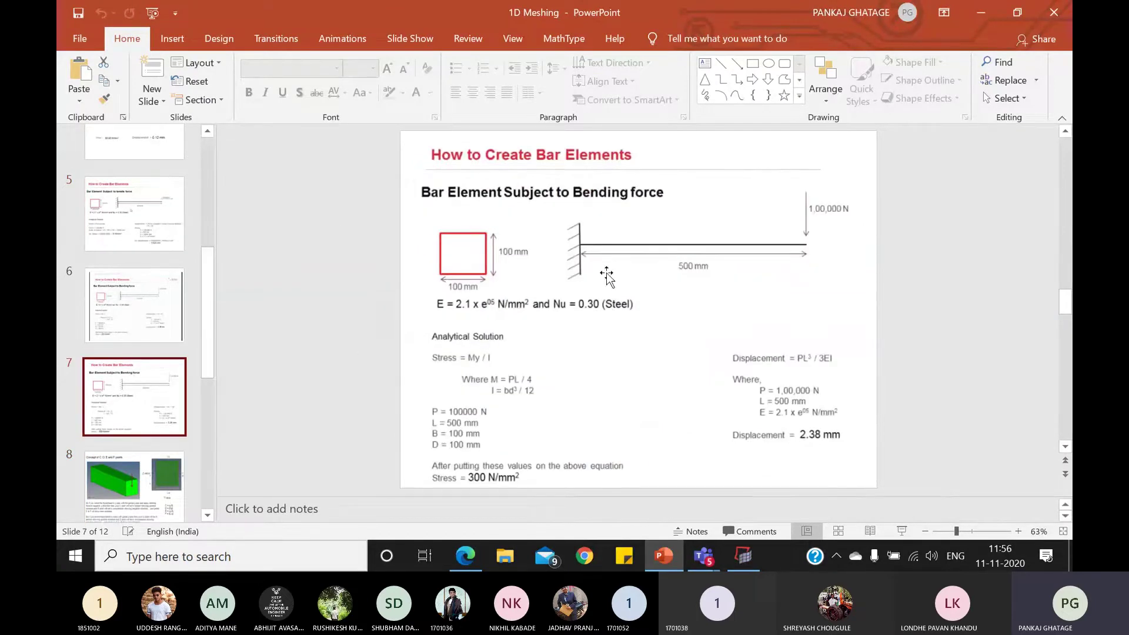
pyautogui.click(666, 550)
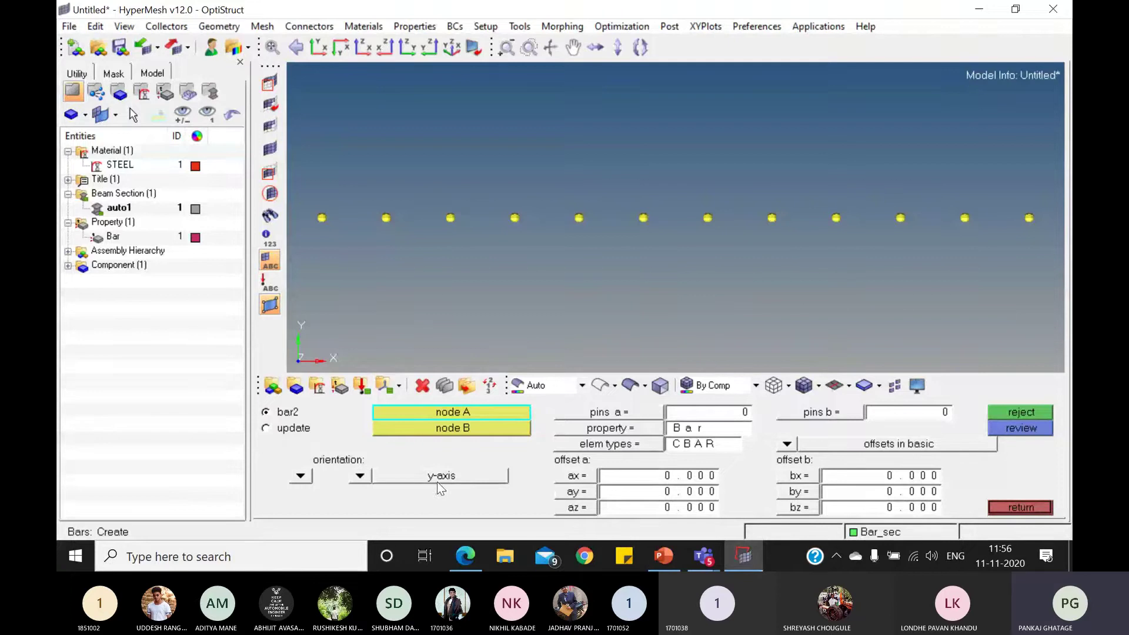
# Step: Create y-axis-oriented CBAR elements between every pair of neighbouring nodes, from the origin to the far end of the 500 mm line
pyautogui.click(322, 218)
pyautogui.click(387, 219)
pyautogui.click(387, 217)
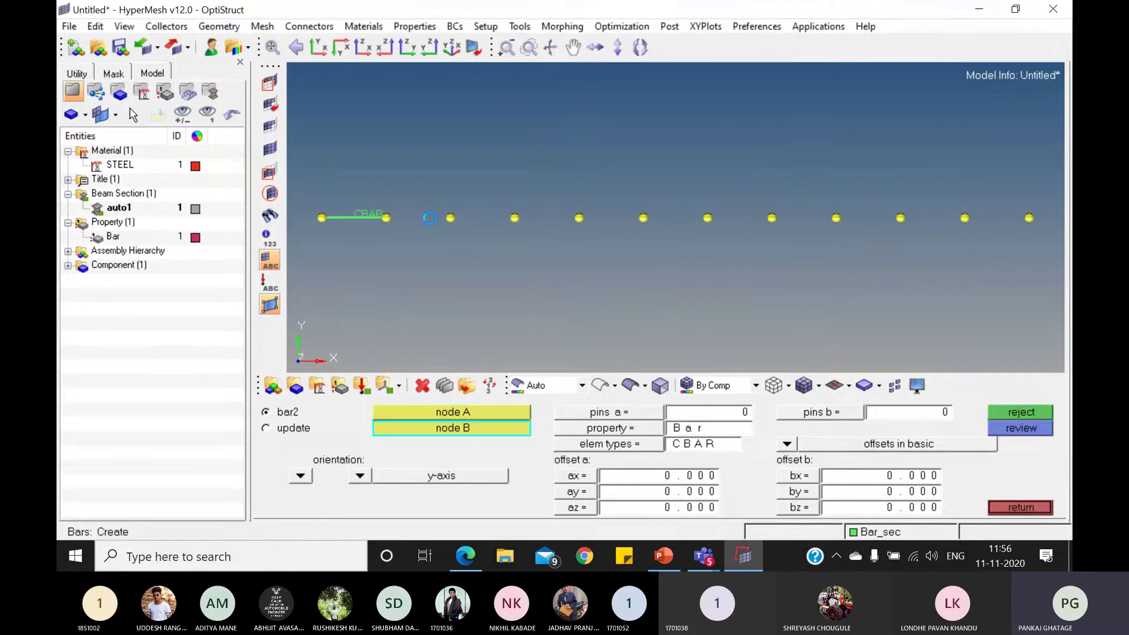
pyautogui.click(461, 218)
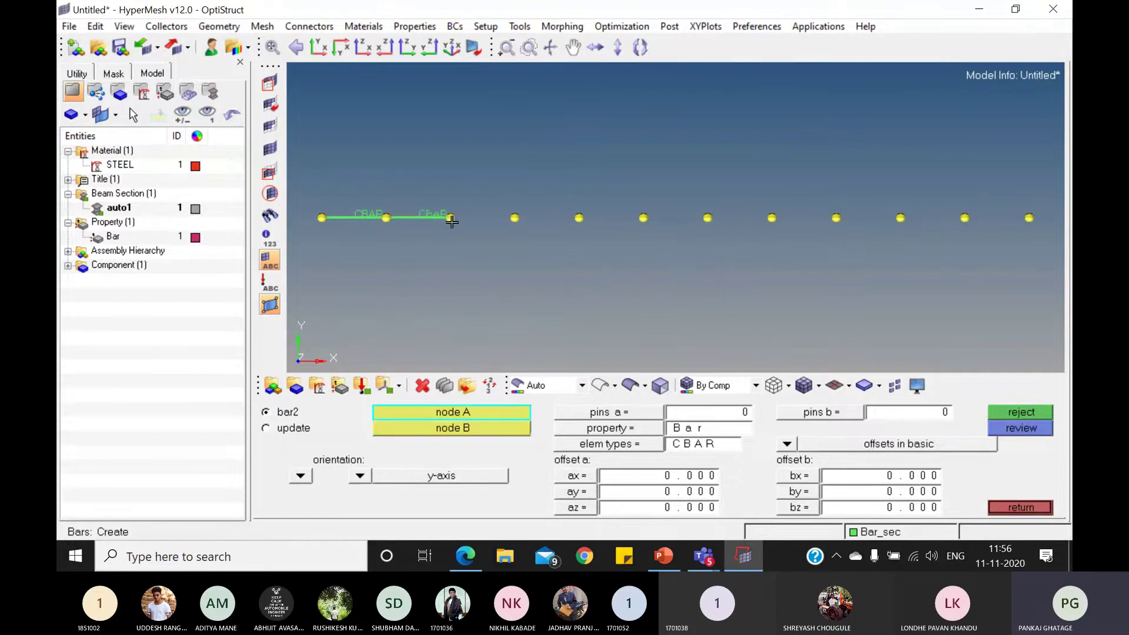
pyautogui.click(452, 222)
pyautogui.click(516, 218)
pyautogui.click(515, 219)
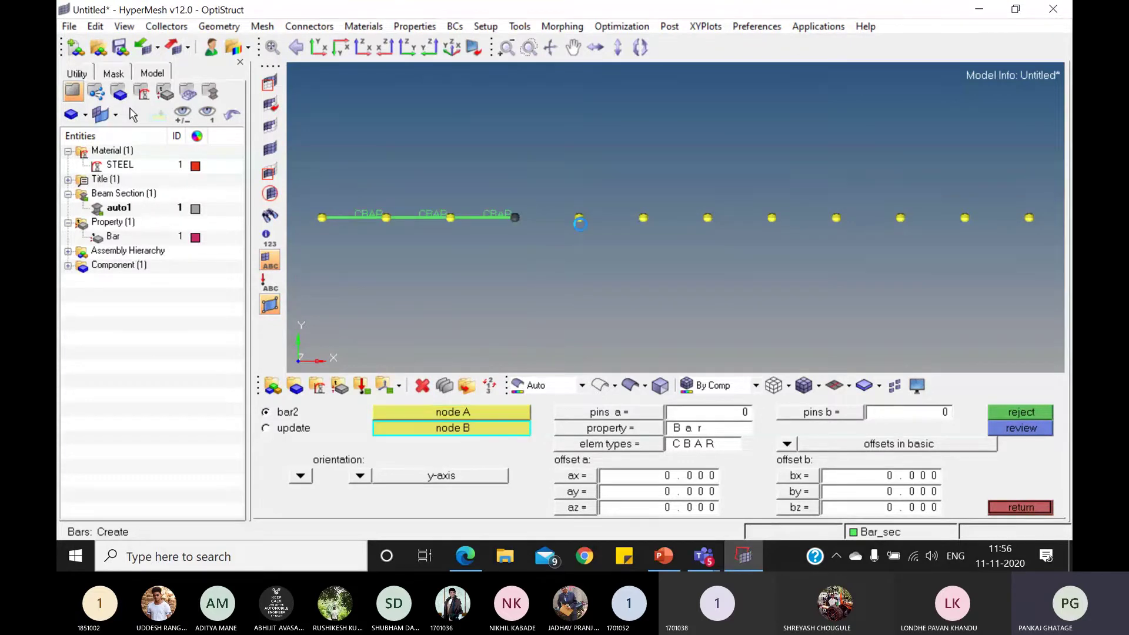
pyautogui.click(579, 220)
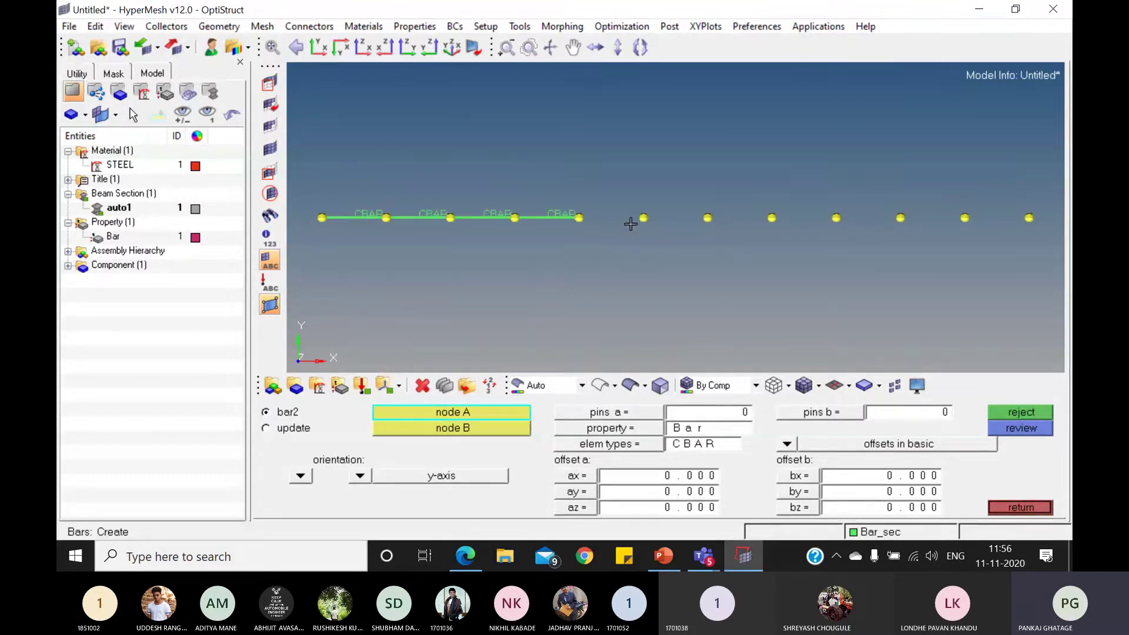
pyautogui.click(580, 220)
pyautogui.click(645, 219)
pyautogui.click(645, 219)
pyautogui.click(708, 218)
pyautogui.click(709, 219)
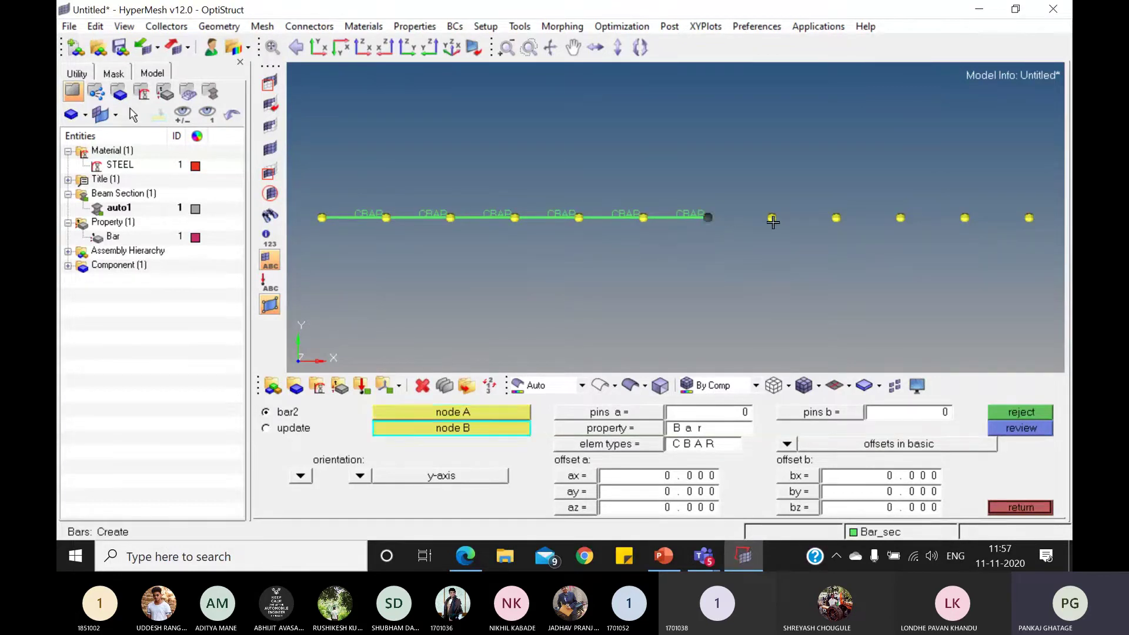
pyautogui.click(773, 220)
pyautogui.click(772, 219)
pyautogui.click(832, 220)
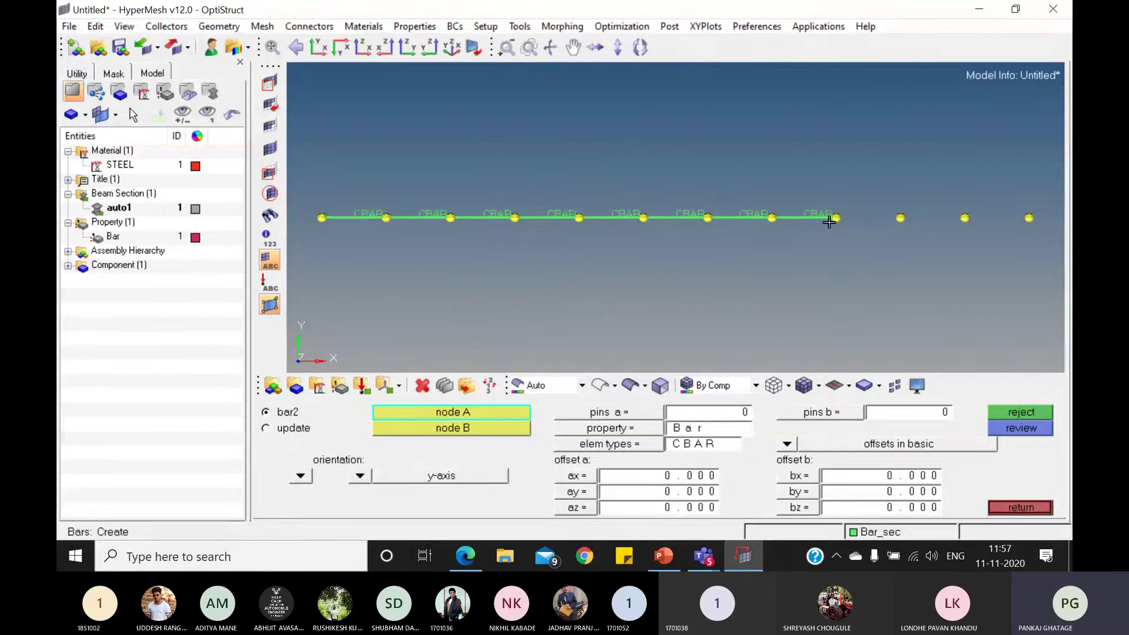
pyautogui.click(836, 219)
pyautogui.click(900, 218)
pyautogui.click(900, 218)
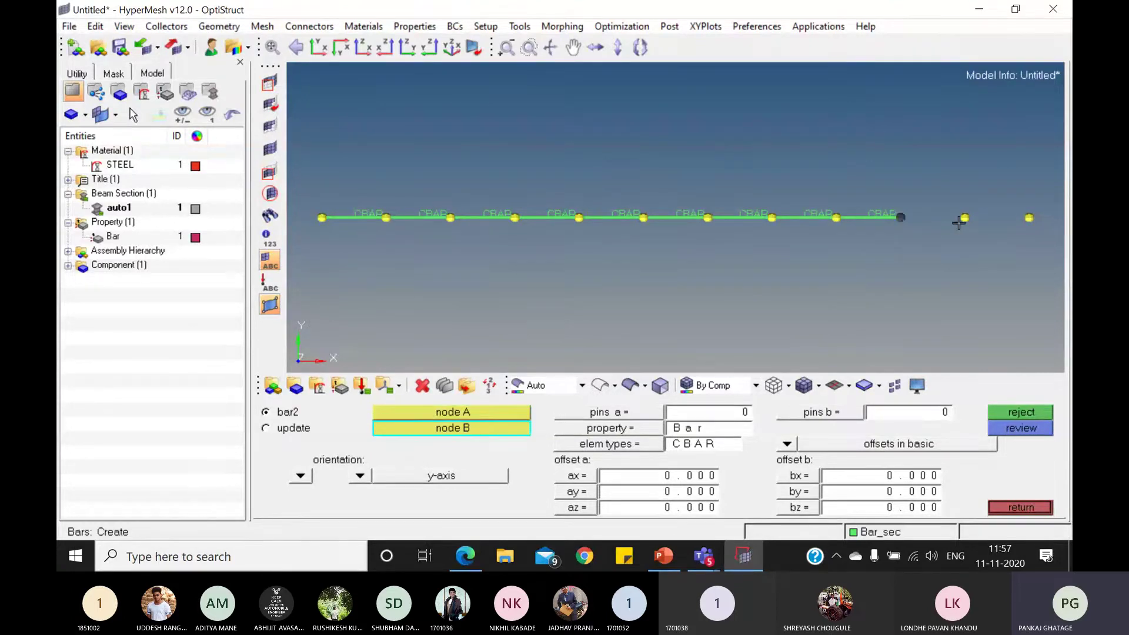
pyautogui.click(965, 219)
pyautogui.click(965, 219)
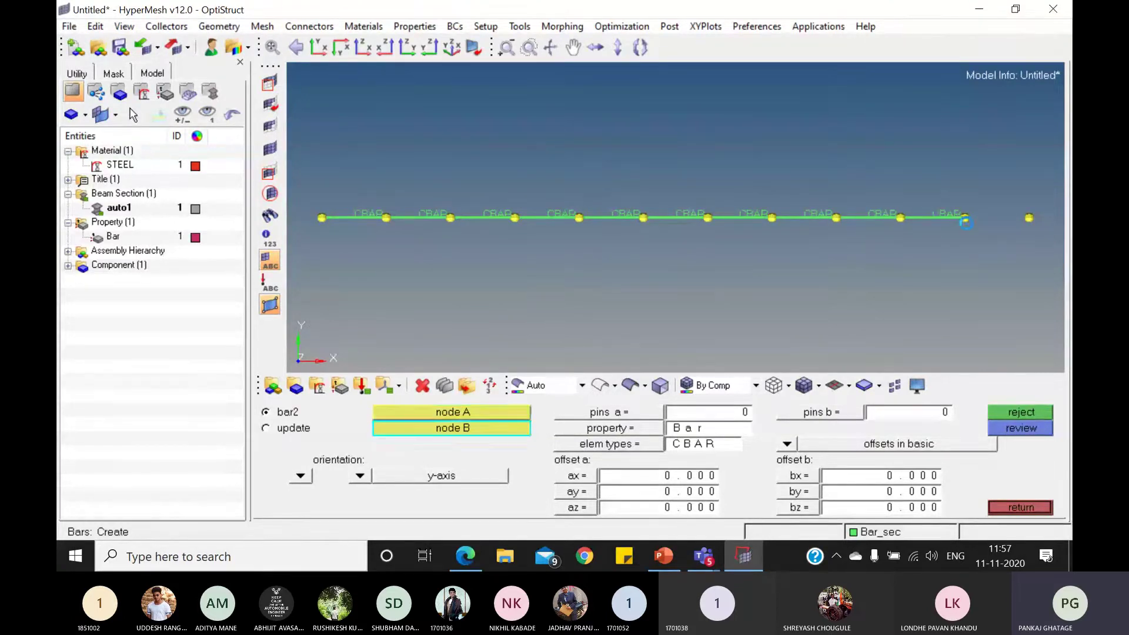
pyautogui.click(1035, 217)
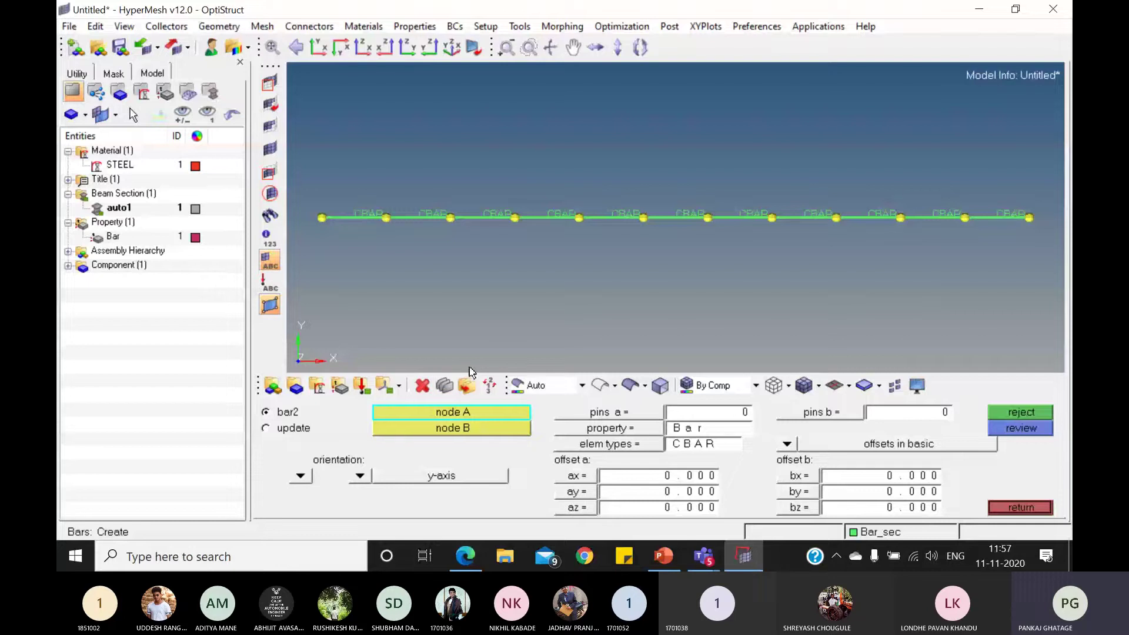
# Step: Check the property assignment, keep CBAR as the element type, and leave bar element creation
pyautogui.click(643, 431)
pyautogui.click(315, 413)
pyautogui.click(622, 446)
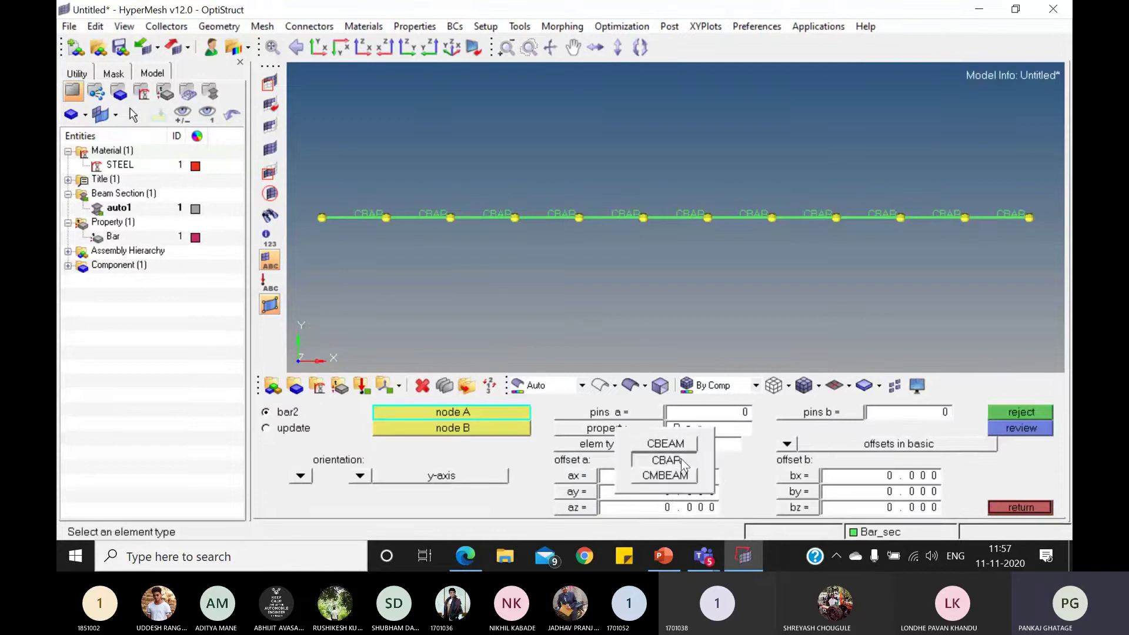
pyautogui.click(677, 458)
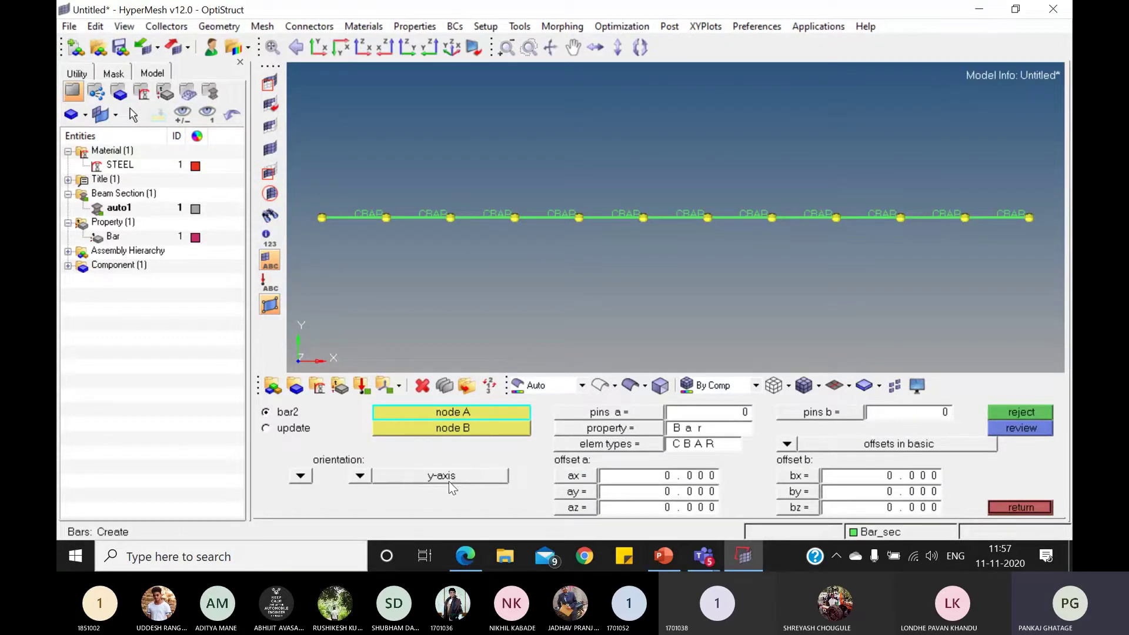
pyautogui.click(1030, 501)
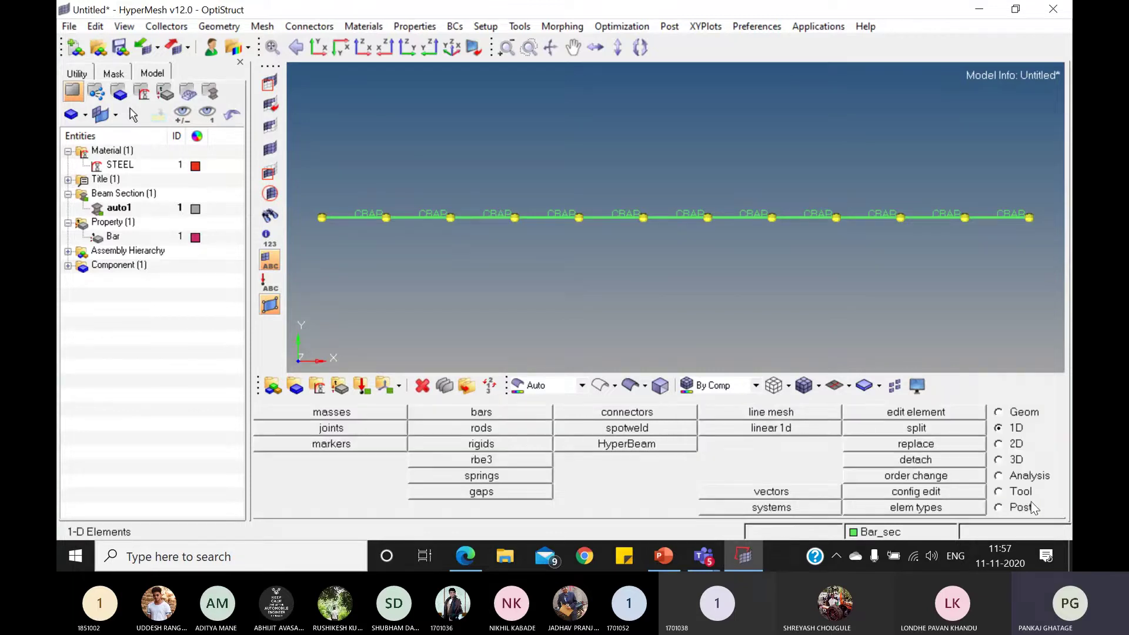
# Step: Show the bar elements in 3D element representation and examine the solid section from an angle
pyautogui.click(848, 386)
pyautogui.click(855, 429)
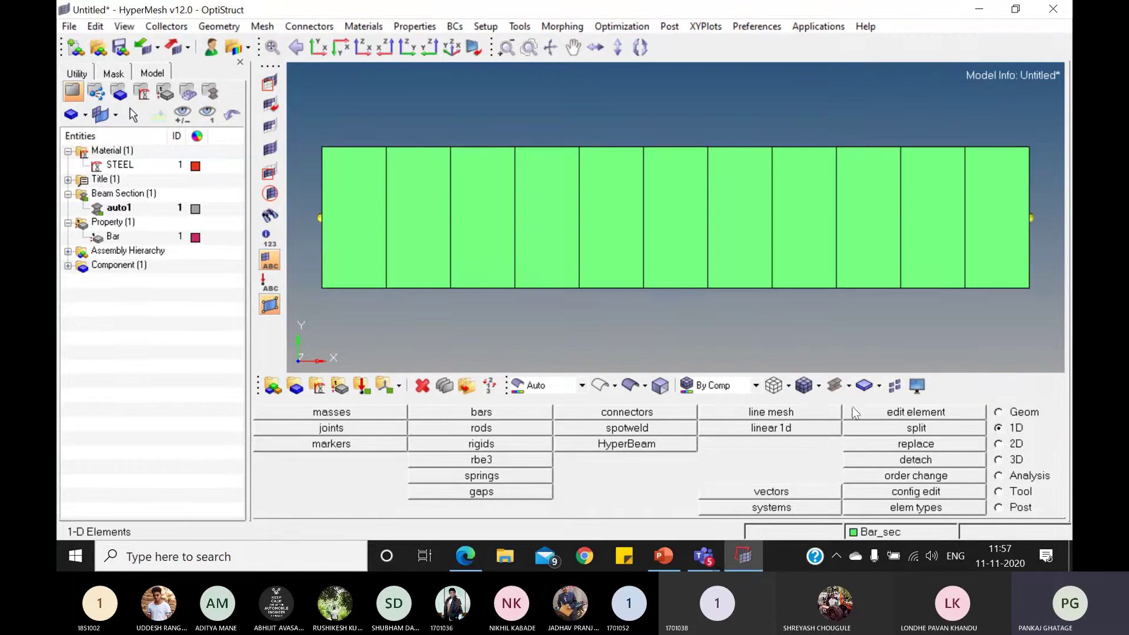
pyautogui.keyDown('ctrl'); pyautogui.moveTo(691, 331); pyautogui.dragTo(735, 277); pyautogui.keyUp('ctrl')
# Step: Restore the traditional element representation in the XY plane view and hide the CBAR element labels
pyautogui.click(849, 385)
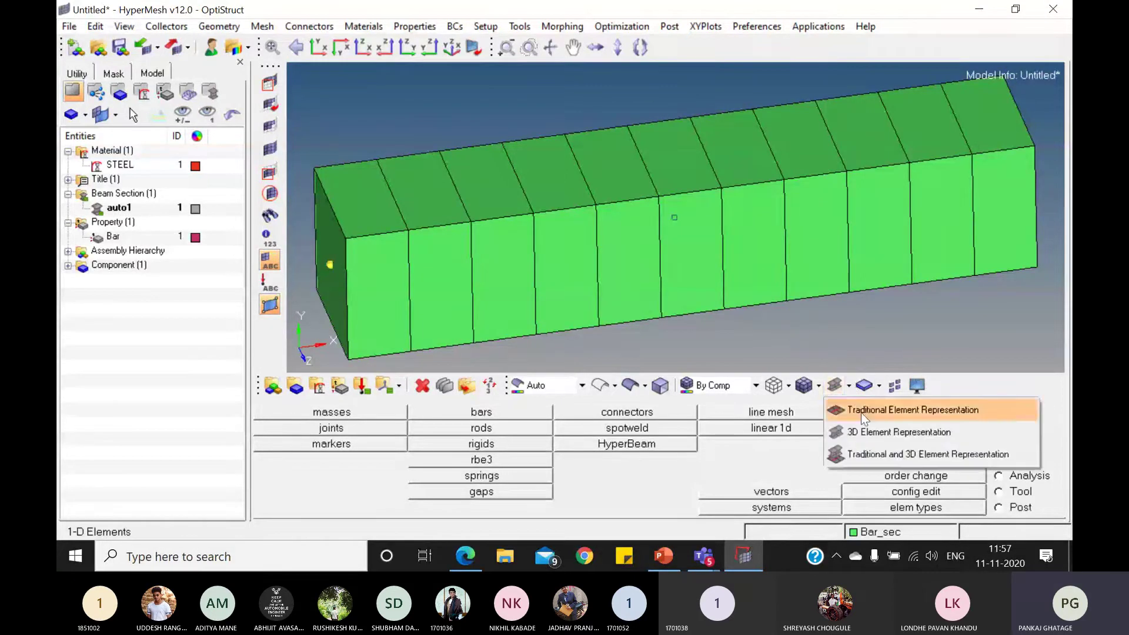
pyautogui.click(863, 414)
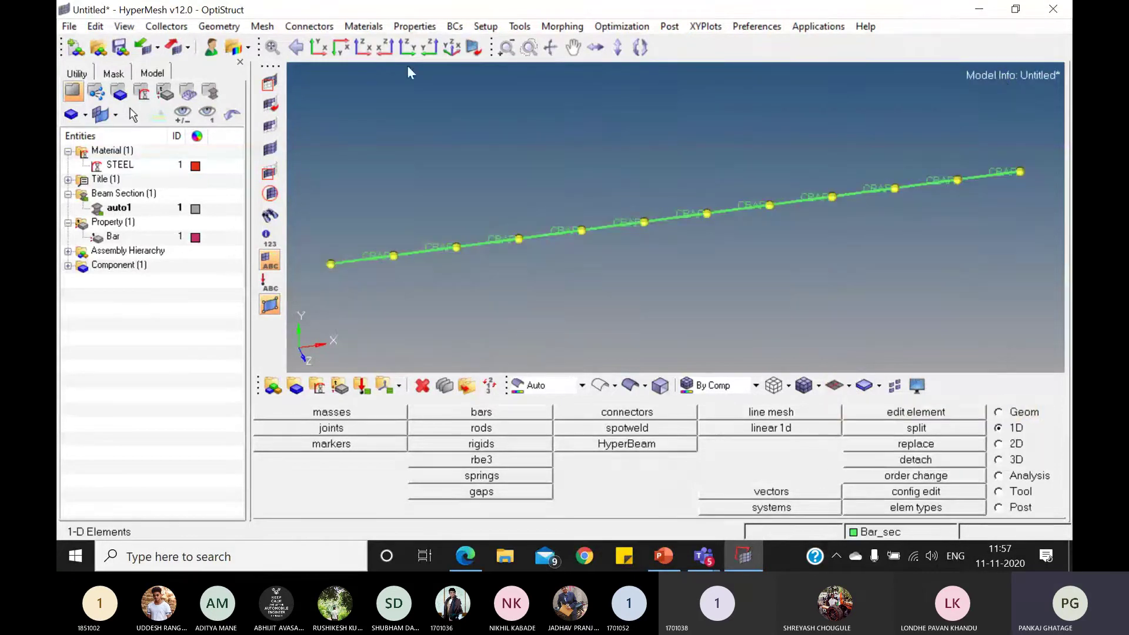
pyautogui.click(318, 47)
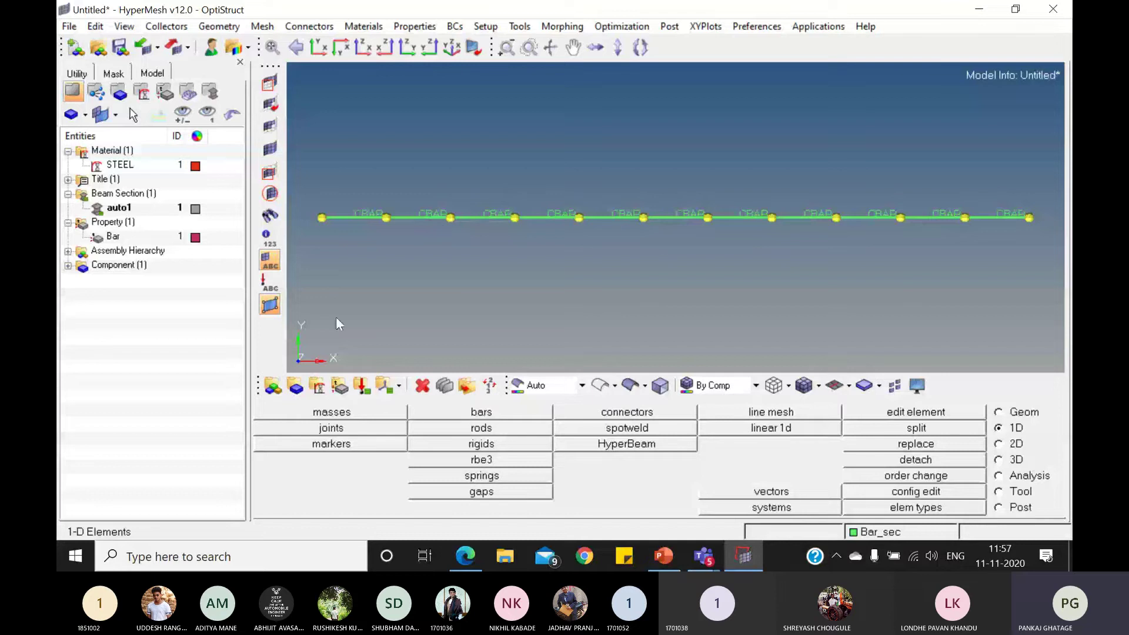
pyautogui.click(269, 261)
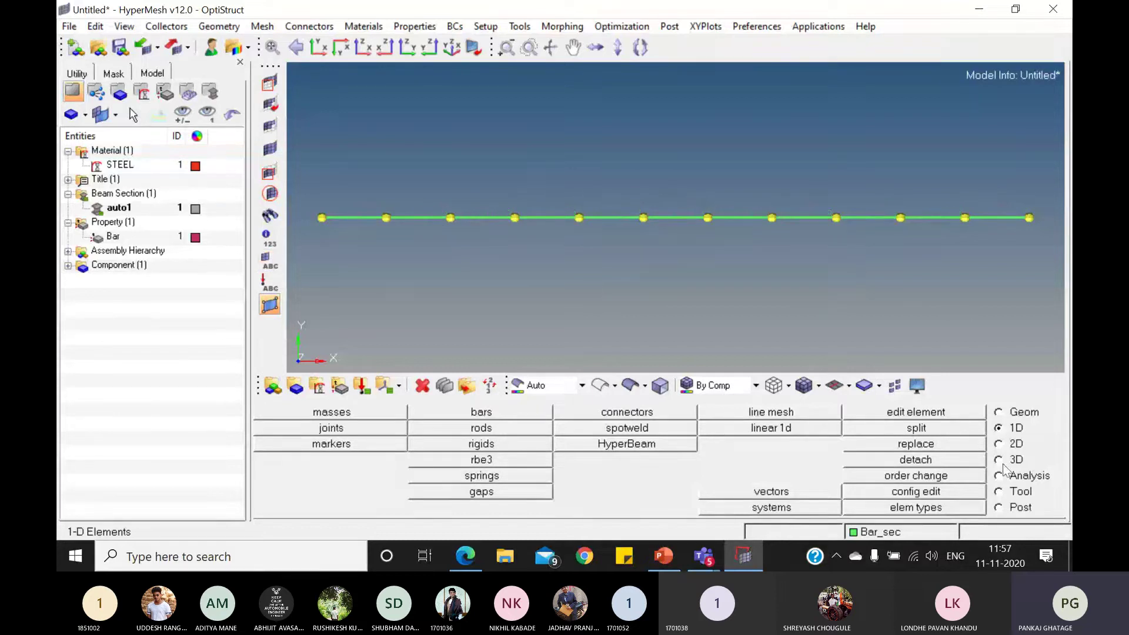
# Step: Create a load collector named spc with no card image
pyautogui.click(364, 388)
pyautogui.doubleClick(569, 413)
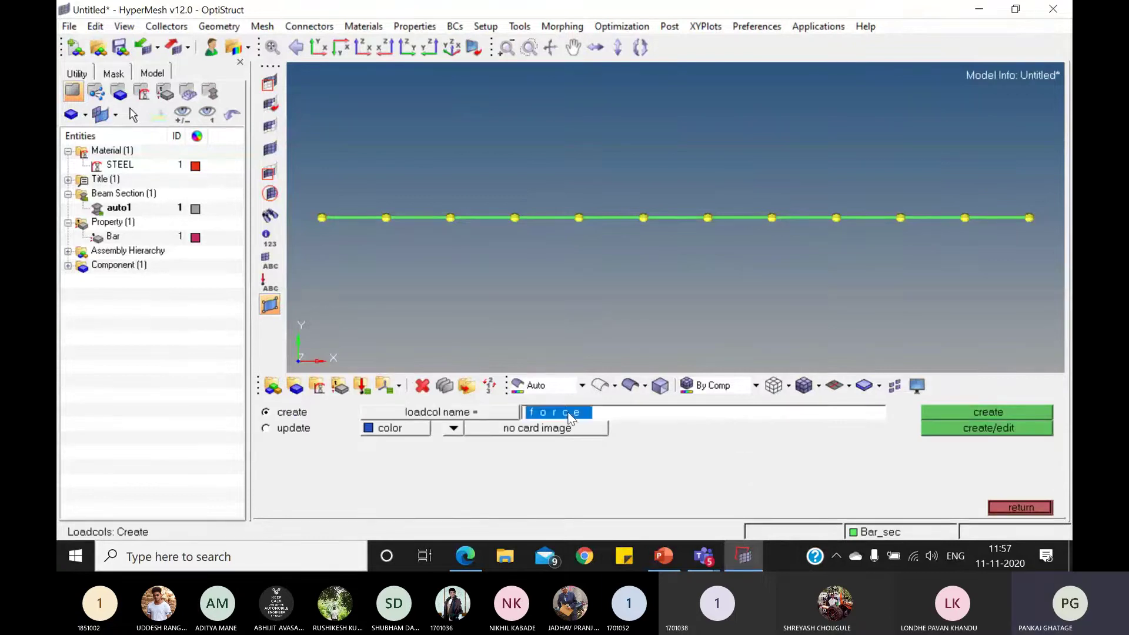
pyautogui.write('spc')
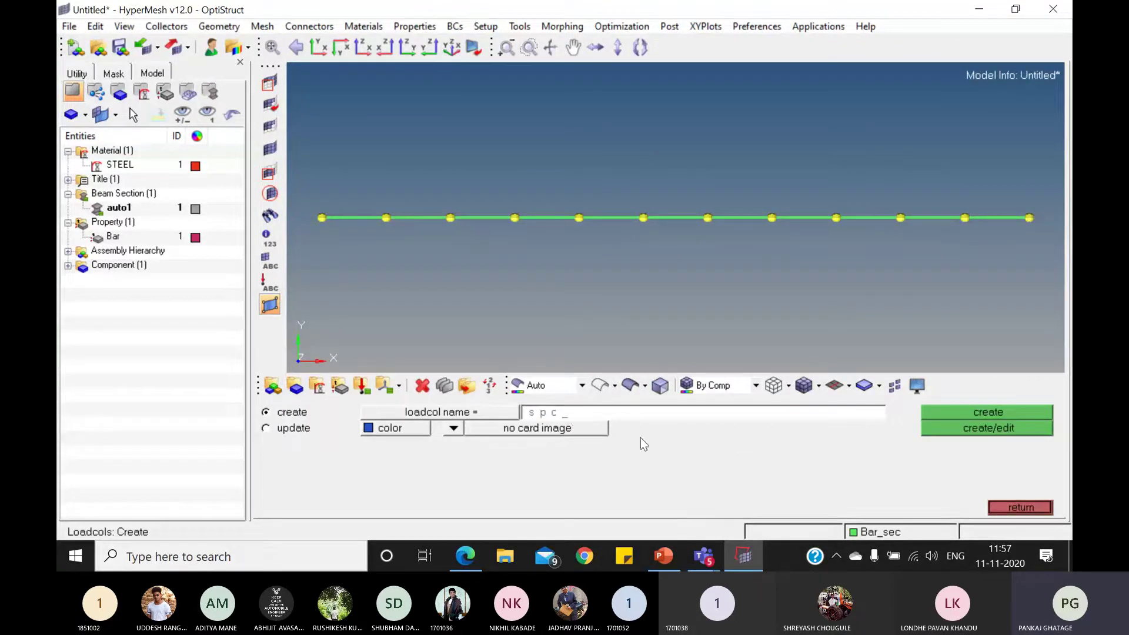
pyautogui.click(991, 414)
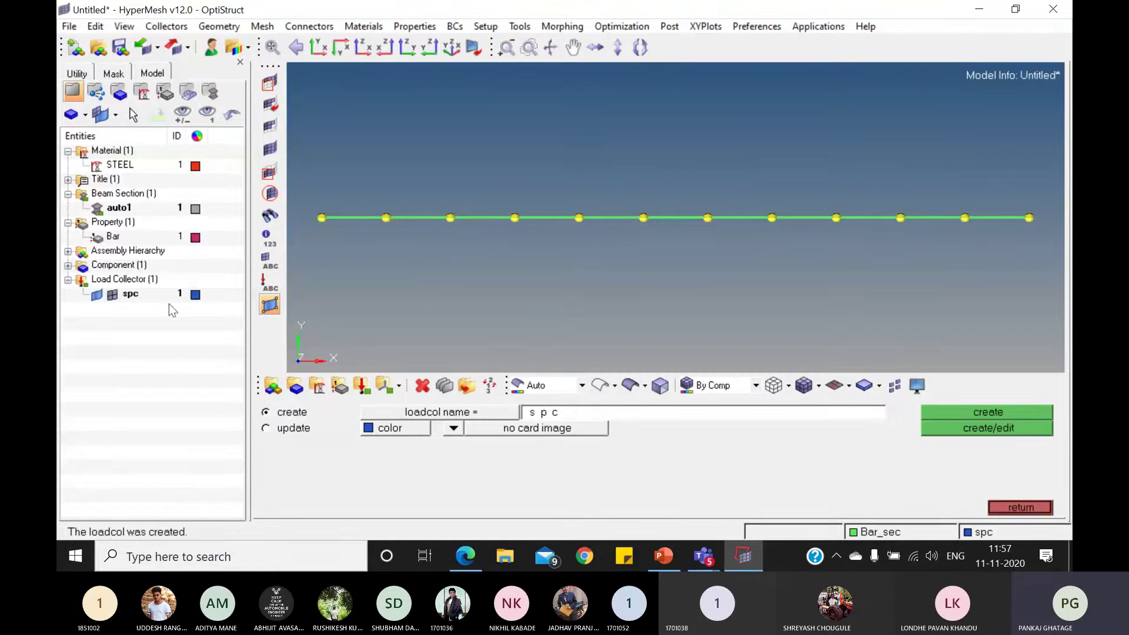
pyautogui.click(1020, 507)
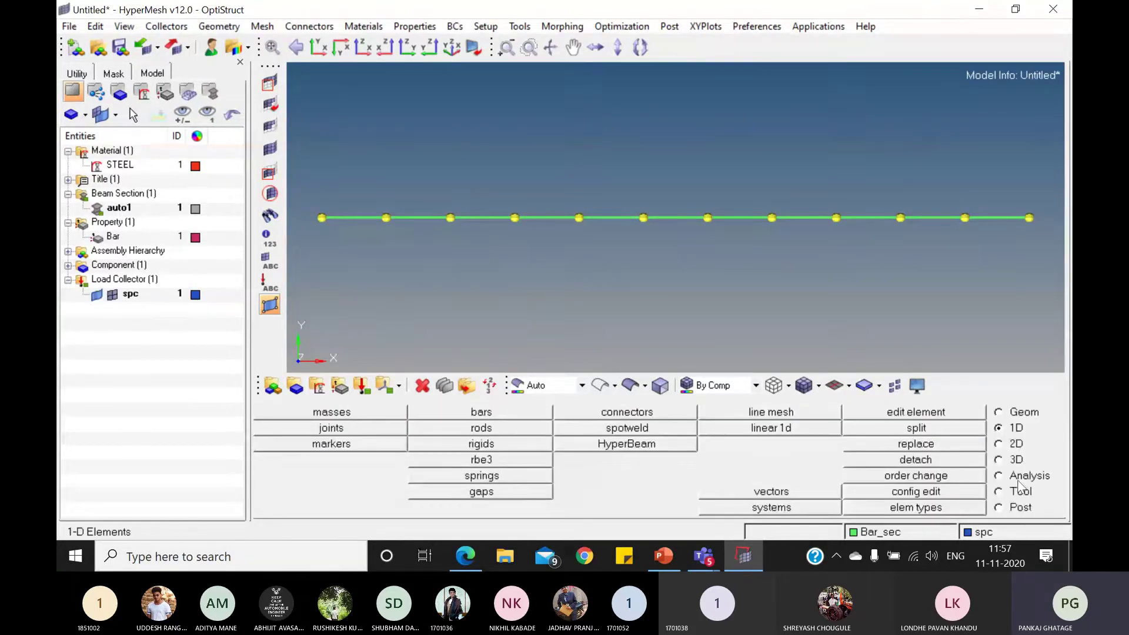
# Step: Apply an SPC constraint fixing dof1 to dof6 at zero on the bar's end node at the origin
pyautogui.click(1021, 478)
pyautogui.click(494, 429)
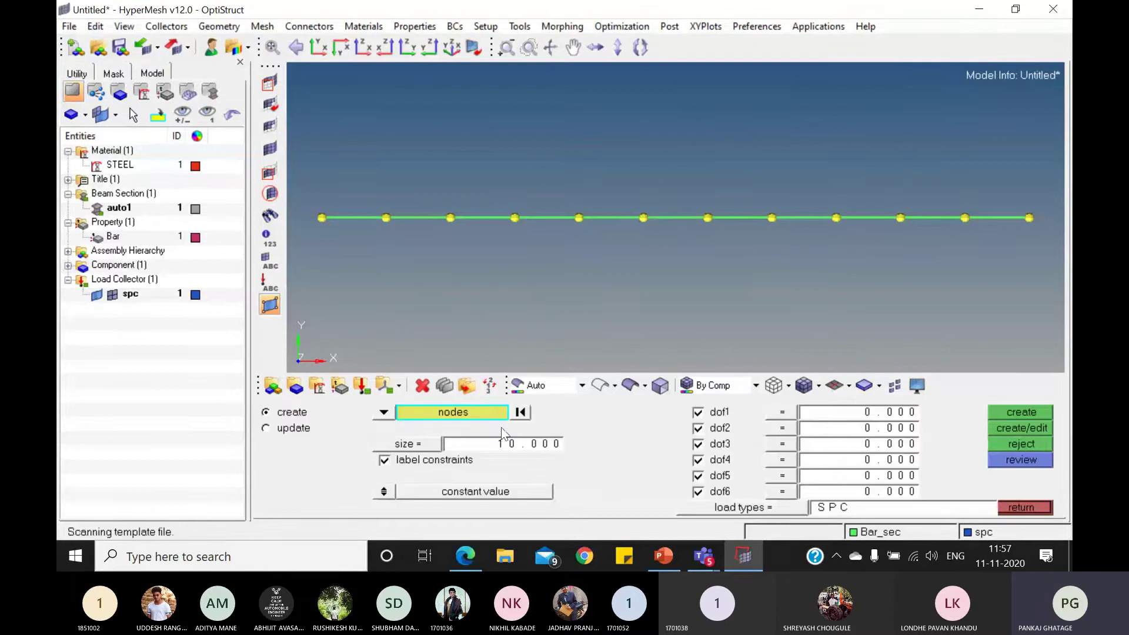
pyautogui.click(322, 219)
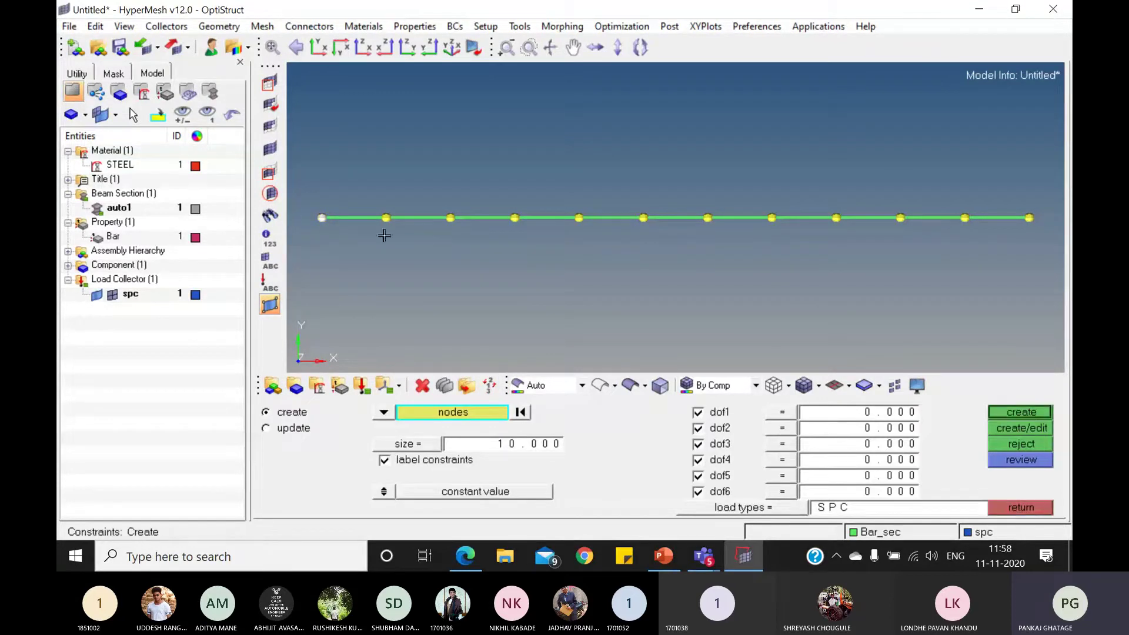
pyautogui.click(1028, 411)
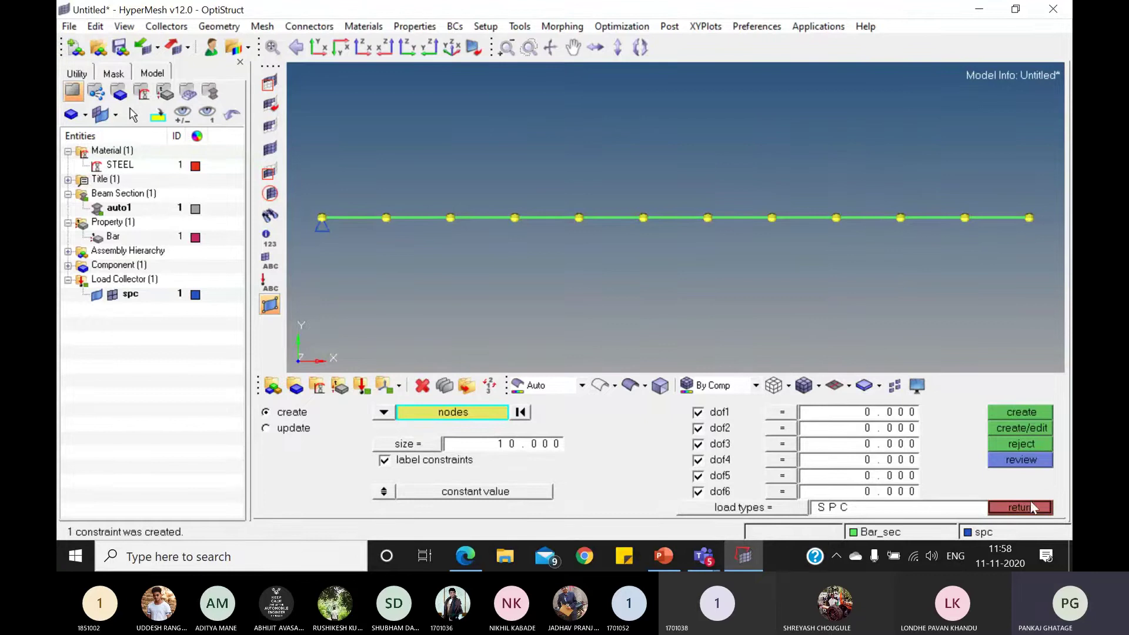
# Step: Create a second load collector named force with no card image
pyautogui.click(367, 385)
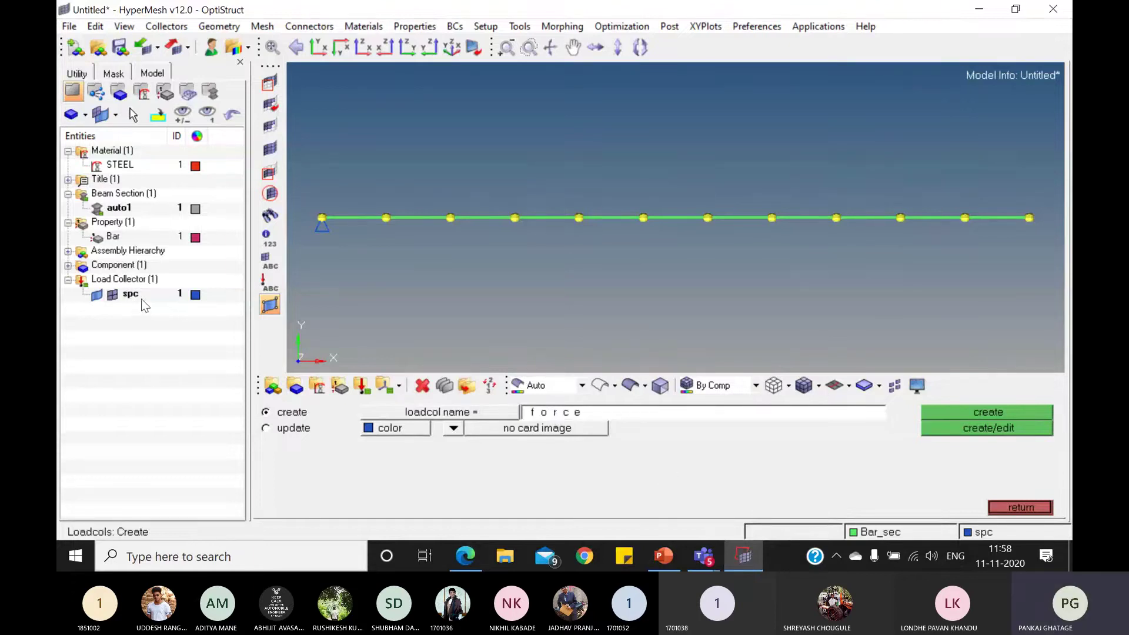
pyautogui.click(998, 415)
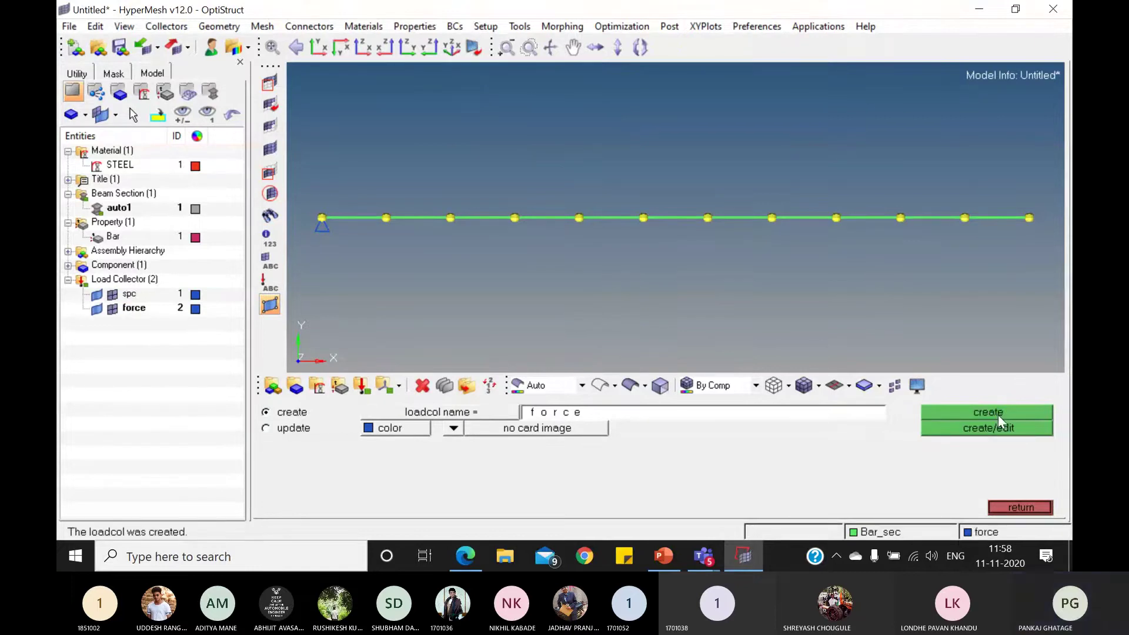
pyautogui.click(1035, 510)
pyautogui.click(1020, 509)
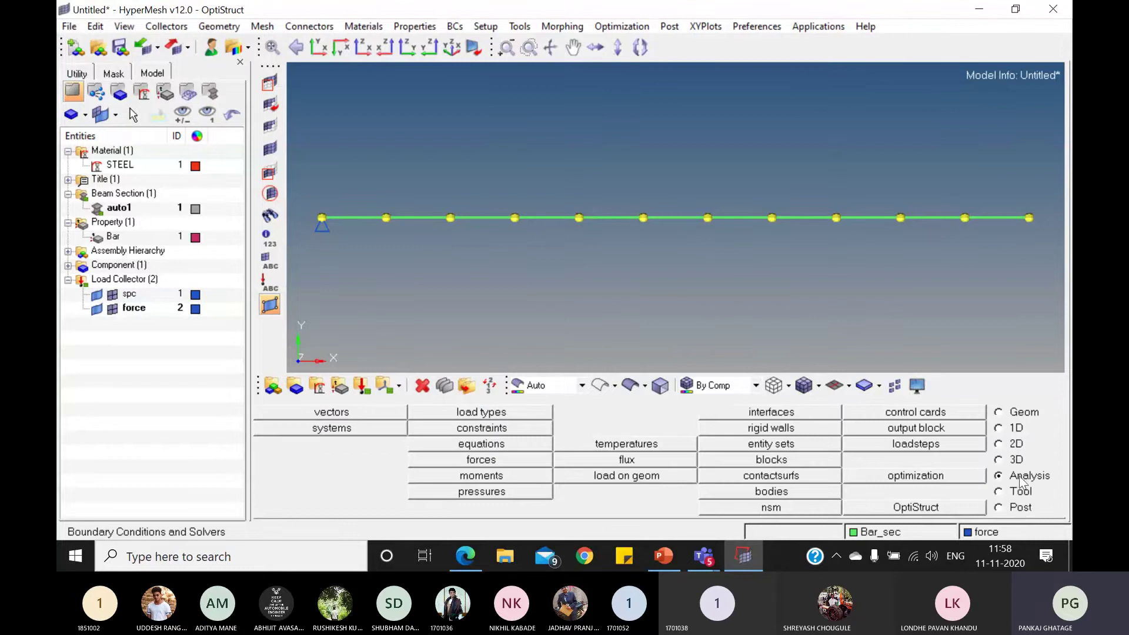
# Step: Select the bar's free end node for a force and set its magnitude to -100000 along the y-axis
pyautogui.click(464, 461)
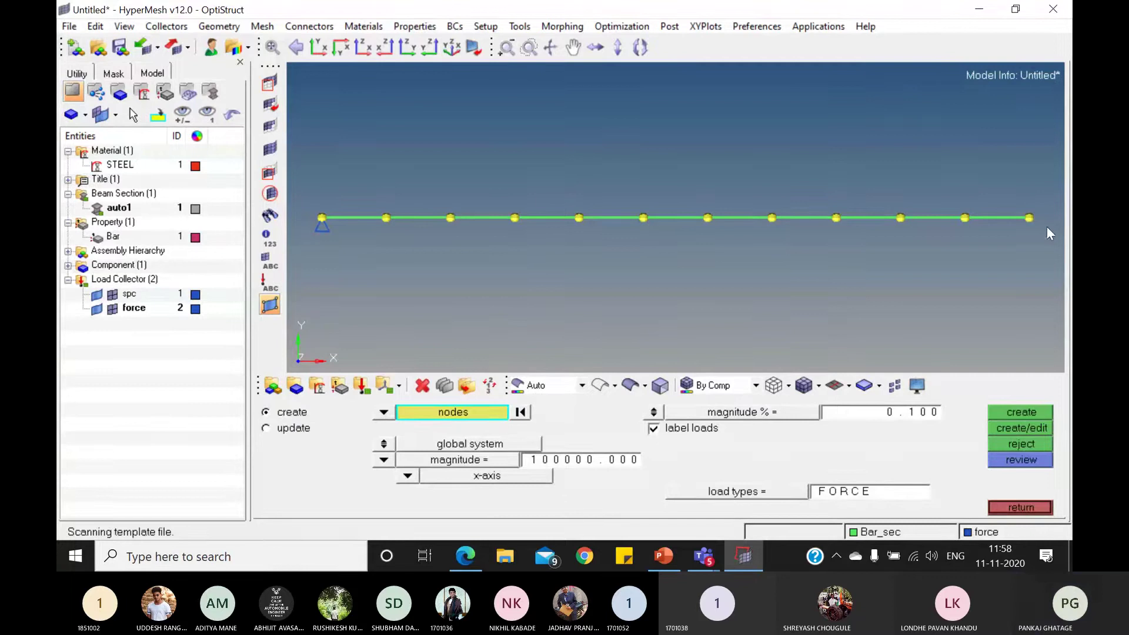
pyautogui.click(1030, 220)
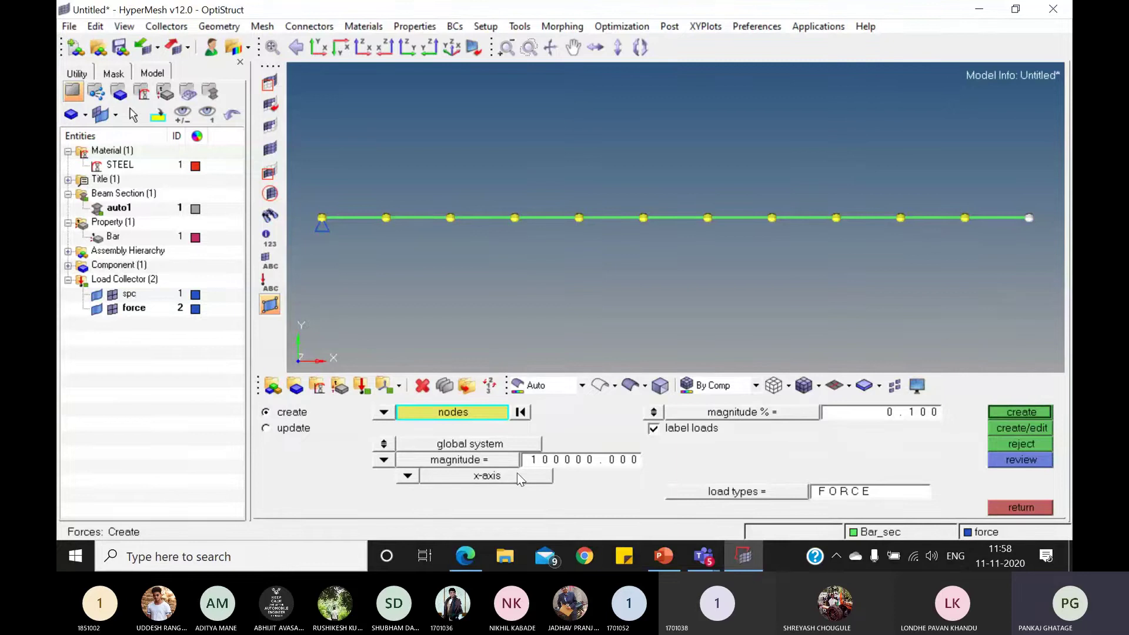
pyautogui.click(408, 477)
pyautogui.click(402, 444)
pyautogui.write('-')
pyautogui.press('Return')
# Step: Pick a different display colour for the force load collector
pyautogui.click(196, 313)
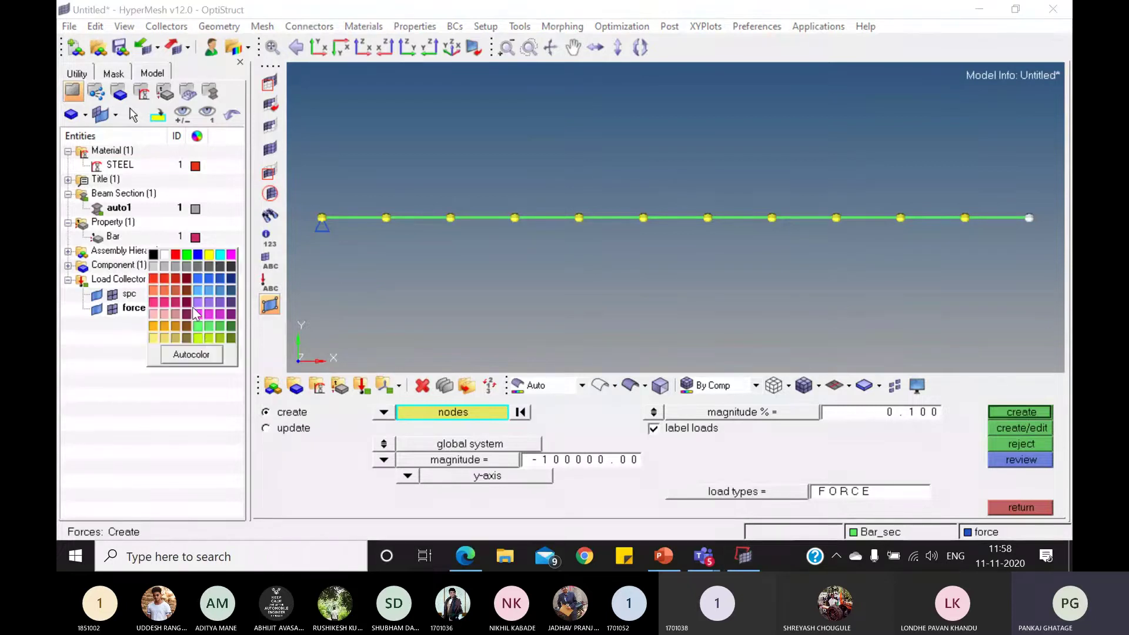
pyautogui.click(184, 312)
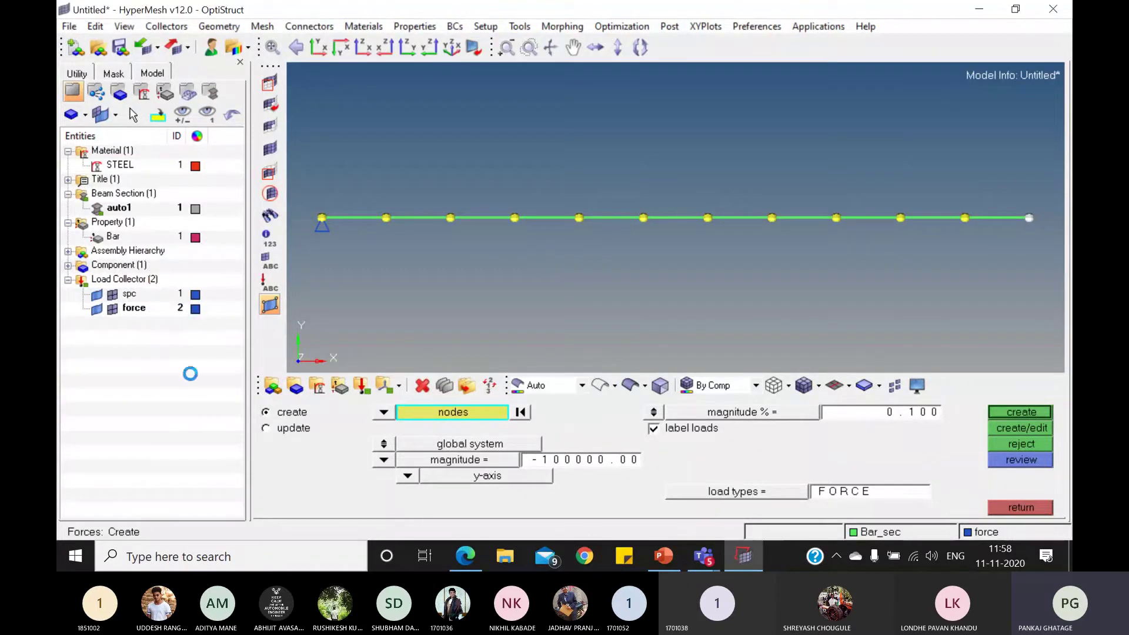
# Step: Change the force load collector's colour to pink and create the -100000 y-axis force on the bar's free end node
pyautogui.click(195, 309)
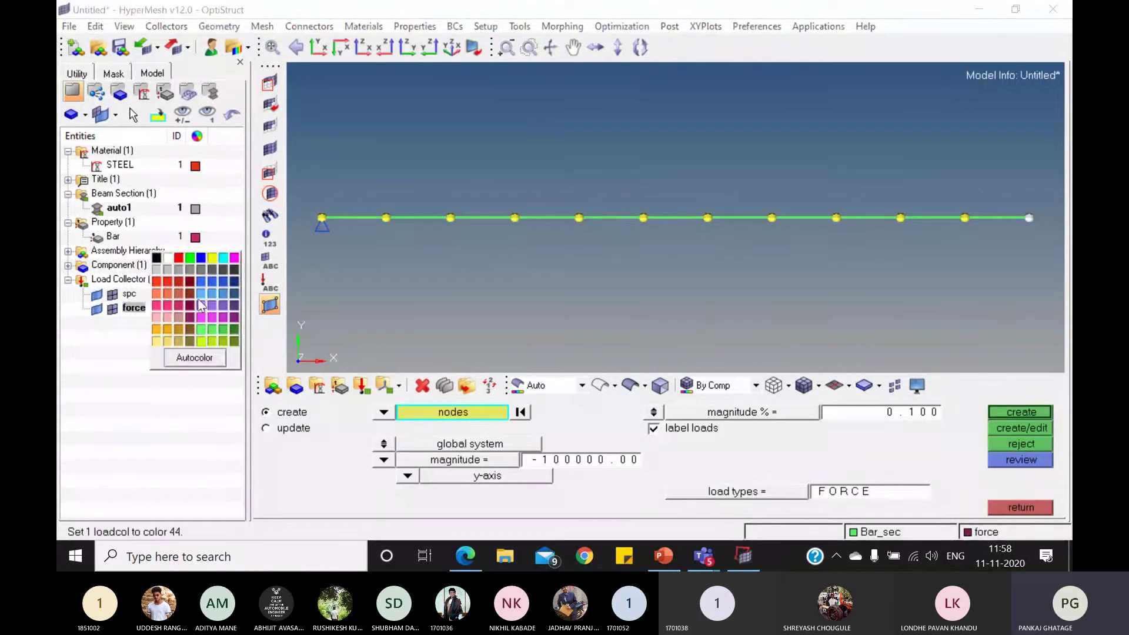
pyautogui.click(225, 298)
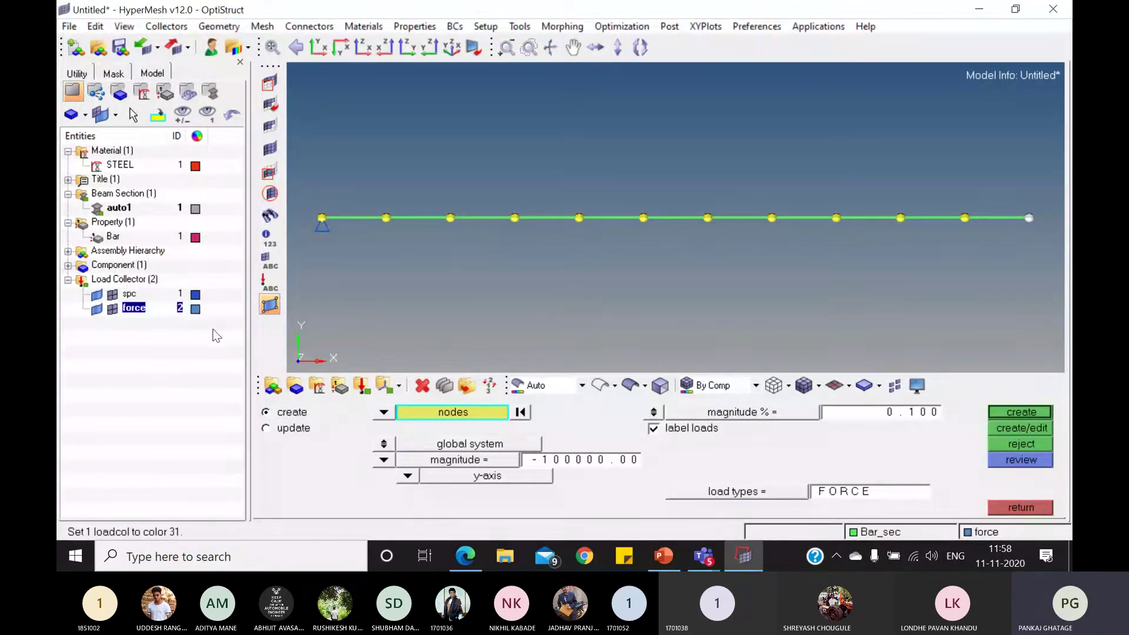
pyautogui.click(195, 310)
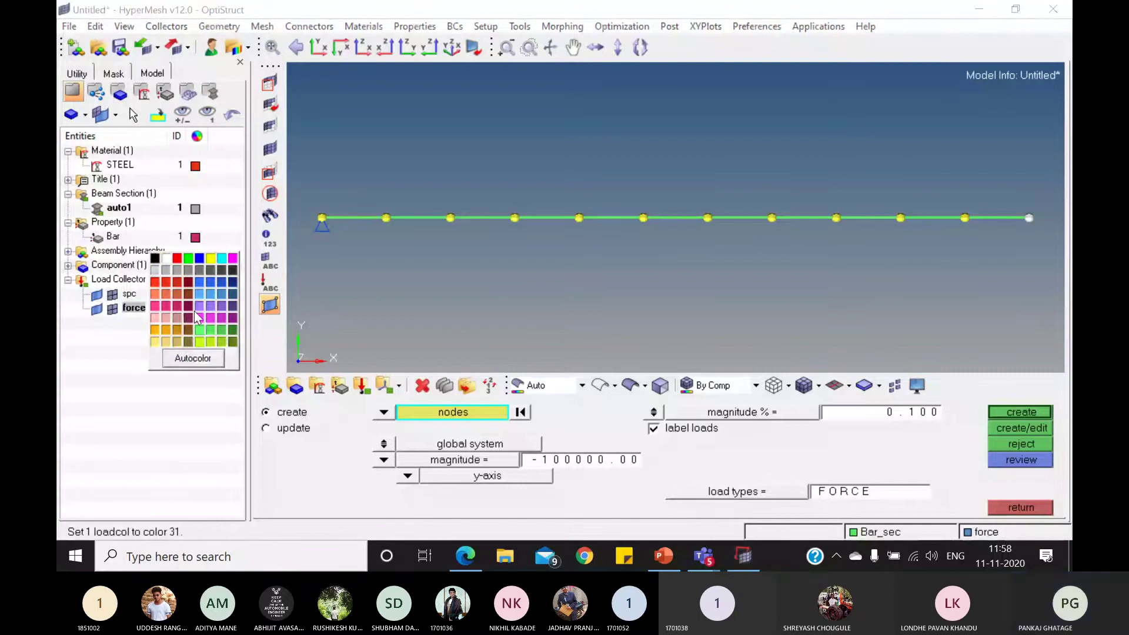
pyautogui.click(178, 307)
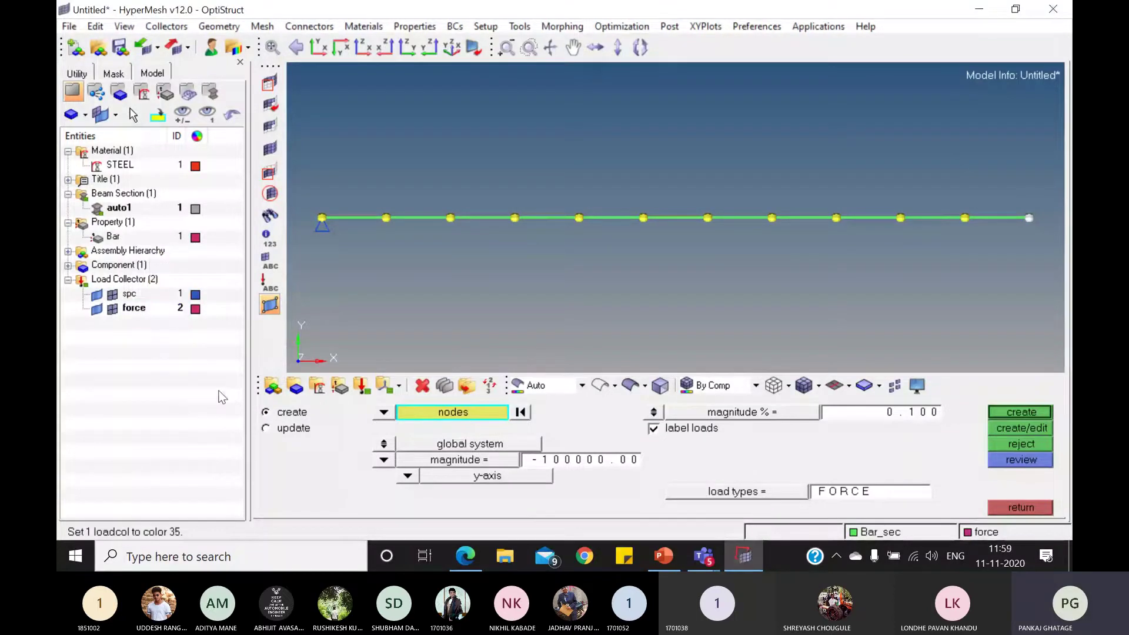
pyautogui.click(195, 309)
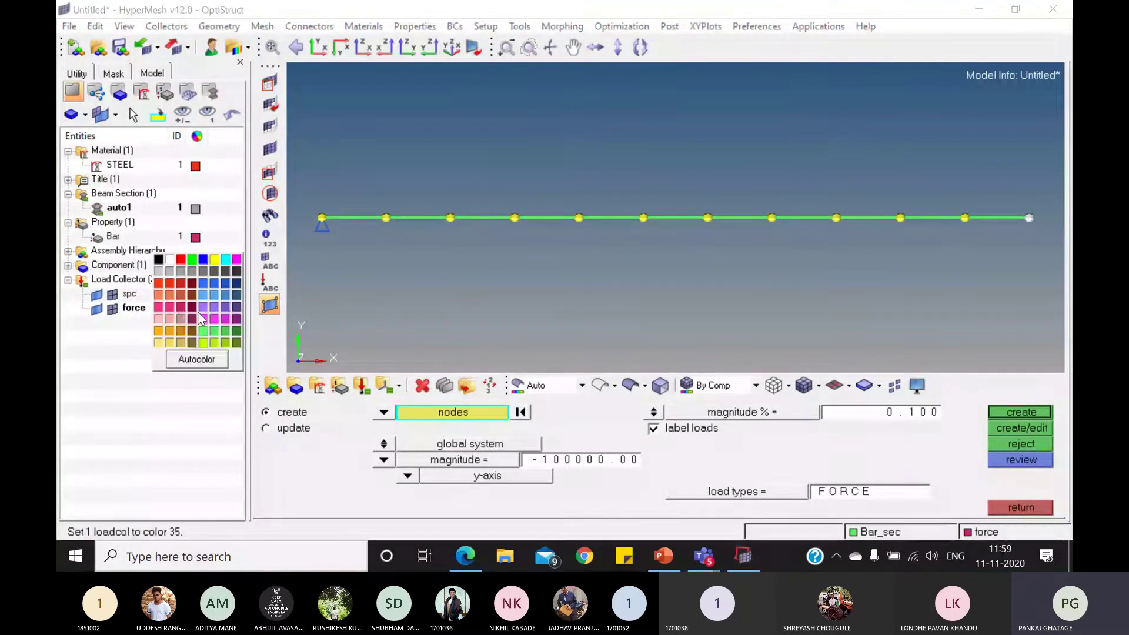
pyautogui.click(161, 307)
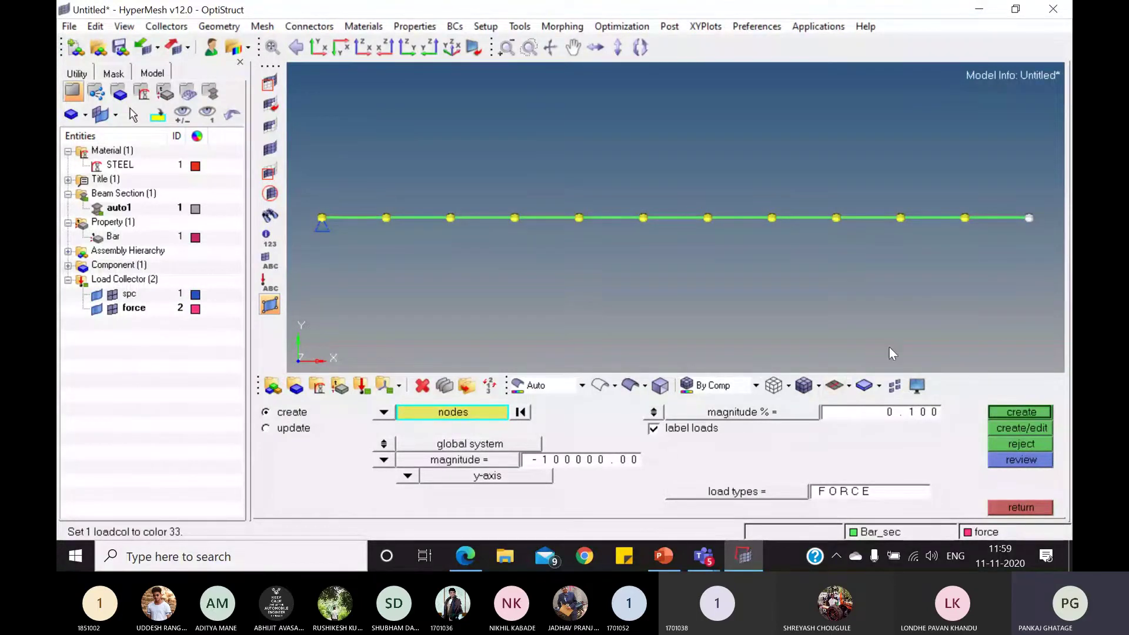
pyautogui.click(1028, 413)
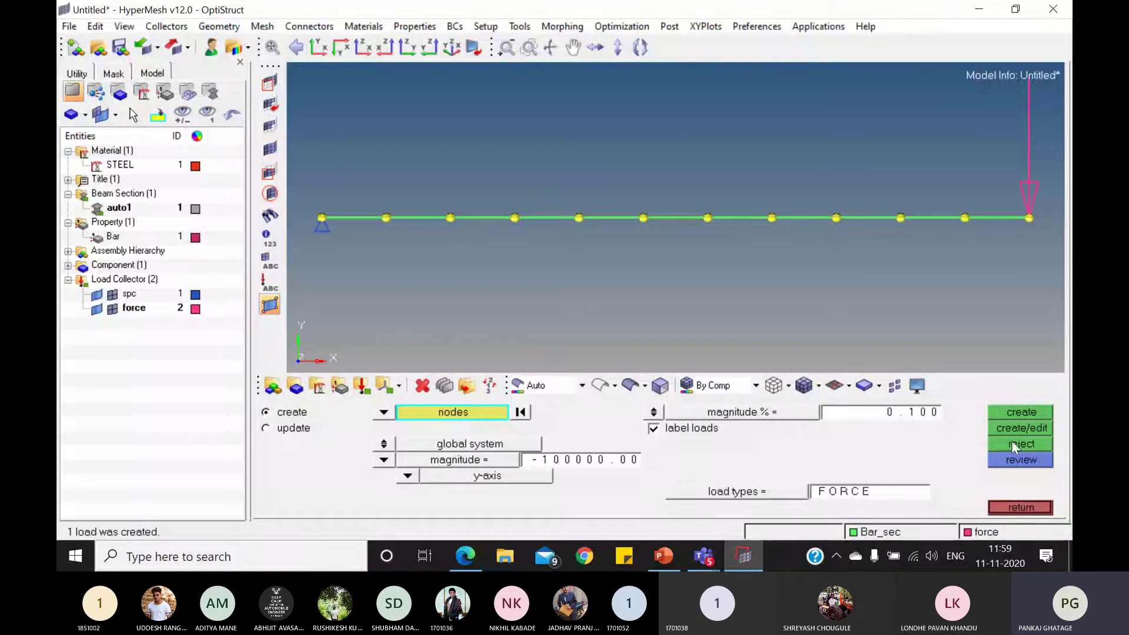
pyautogui.click(1021, 507)
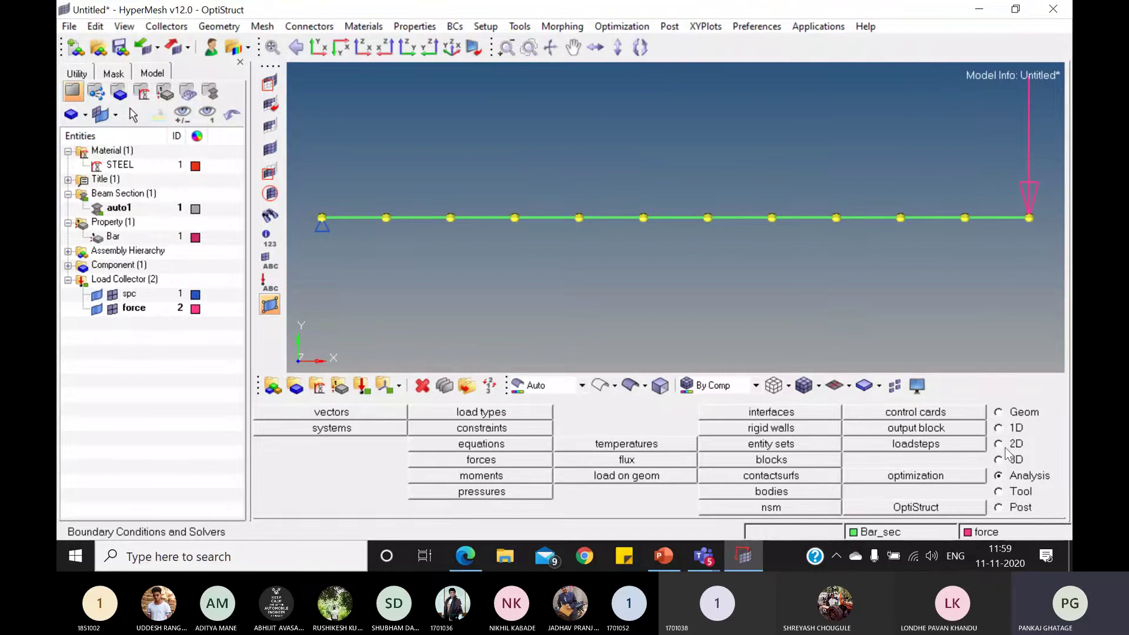
# Step: Create a linear static load step with collector 1 (spc) as SPC and collector 2 (force) as LOAD
pyautogui.click(925, 443)
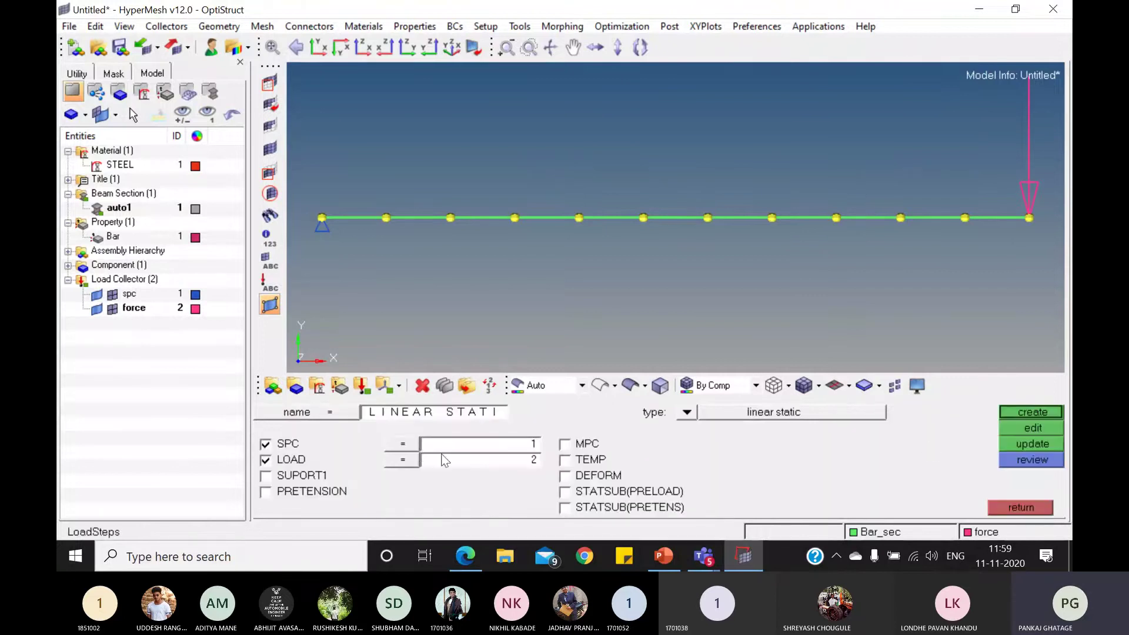
pyautogui.click(411, 443)
pyautogui.click(281, 412)
pyautogui.click(403, 459)
pyautogui.click(282, 426)
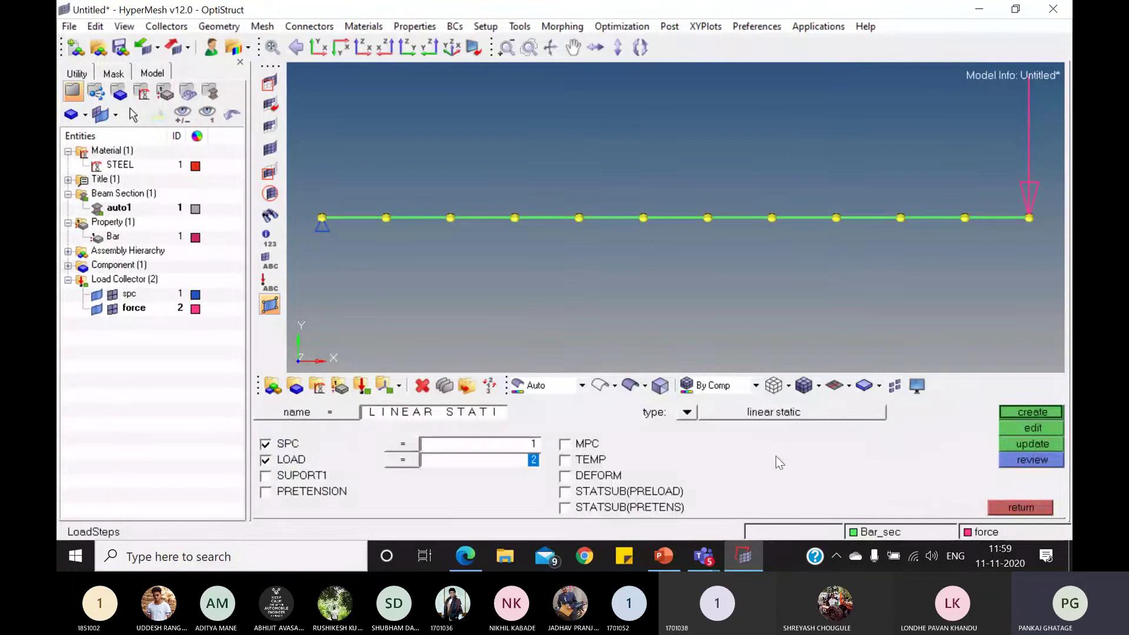
pyautogui.click(1033, 411)
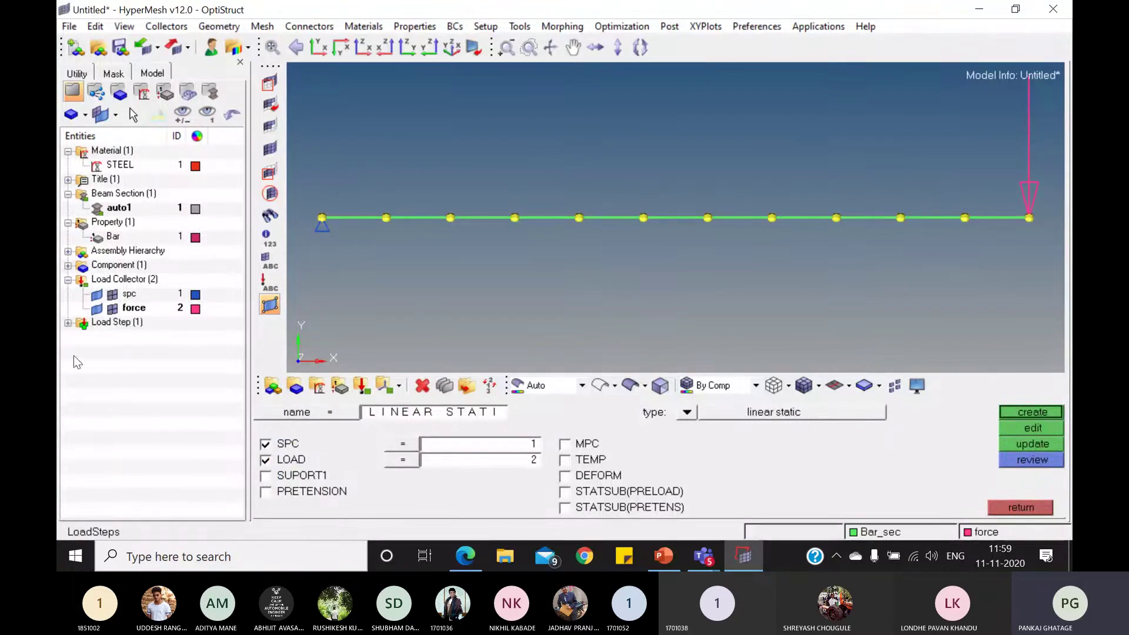
pyautogui.click(1022, 508)
# Step: Set up the OptiStruct run, decline overwriting the existing HM11.fem, and browse to D:/HM/1D for the solver input file
pyautogui.click(877, 508)
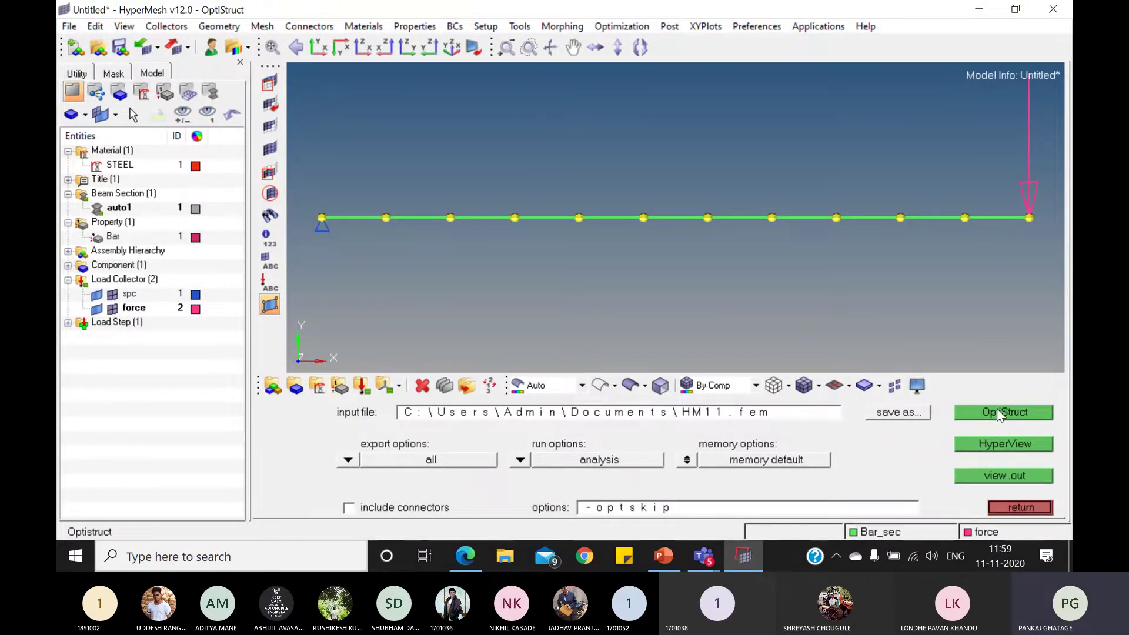
pyautogui.click(1000, 413)
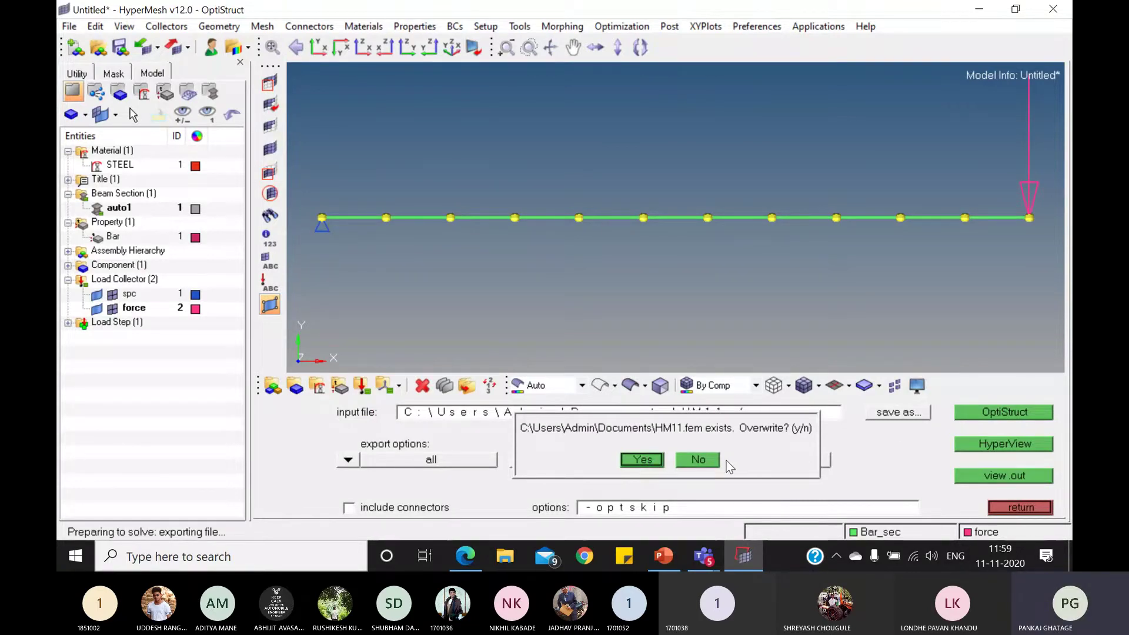
pyautogui.click(709, 460)
pyautogui.click(898, 413)
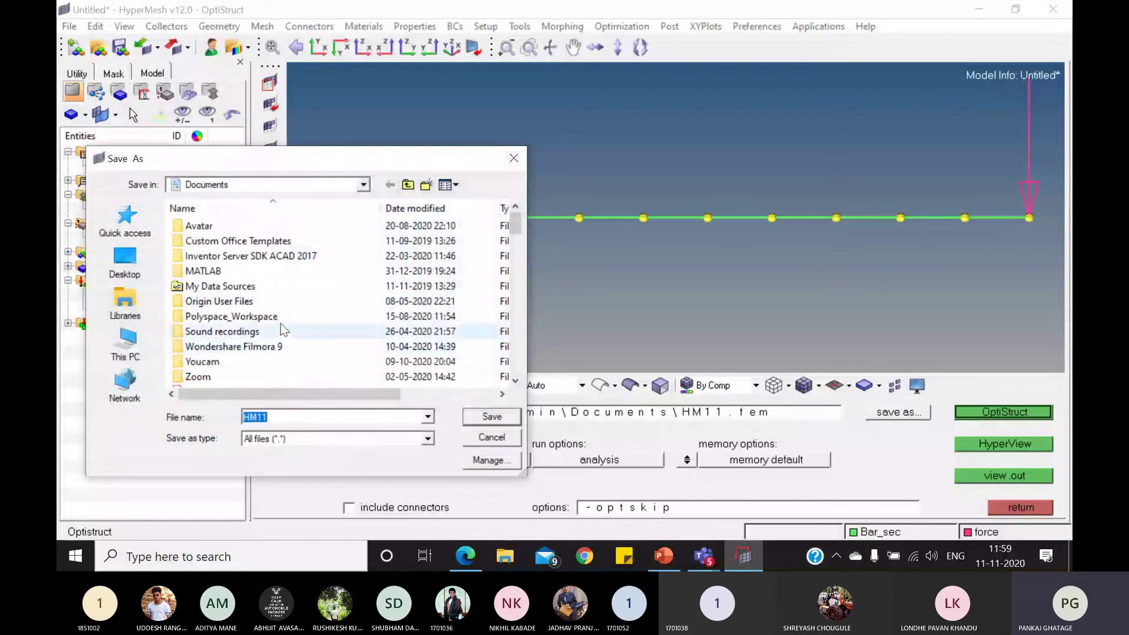
pyautogui.click(407, 185)
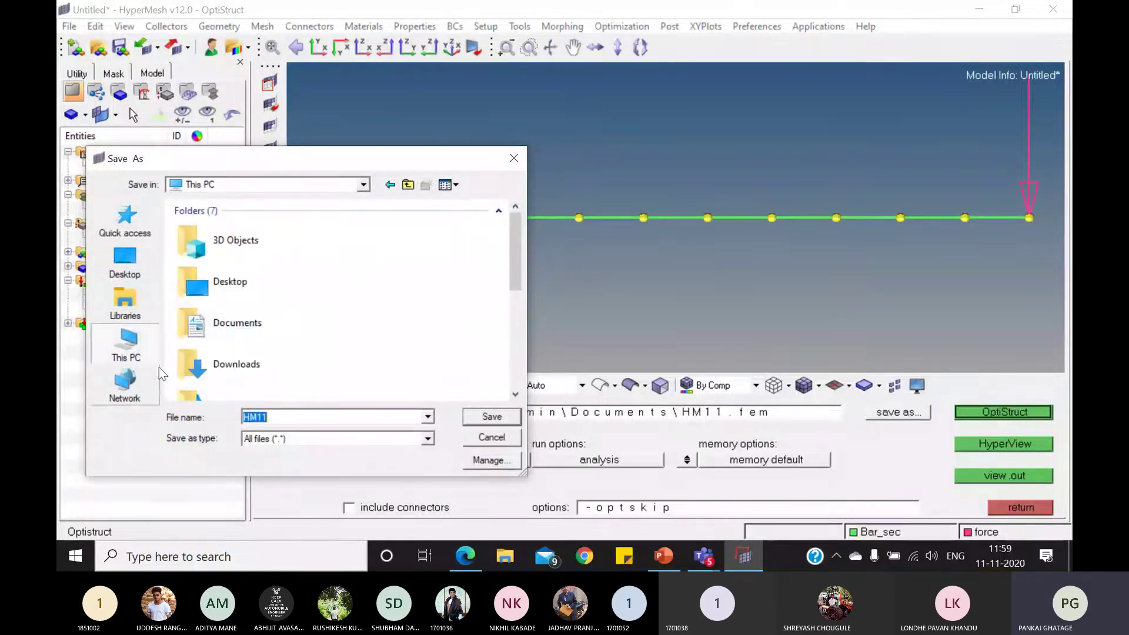
pyautogui.moveTo(517, 253); pyautogui.dragTo(519, 365)
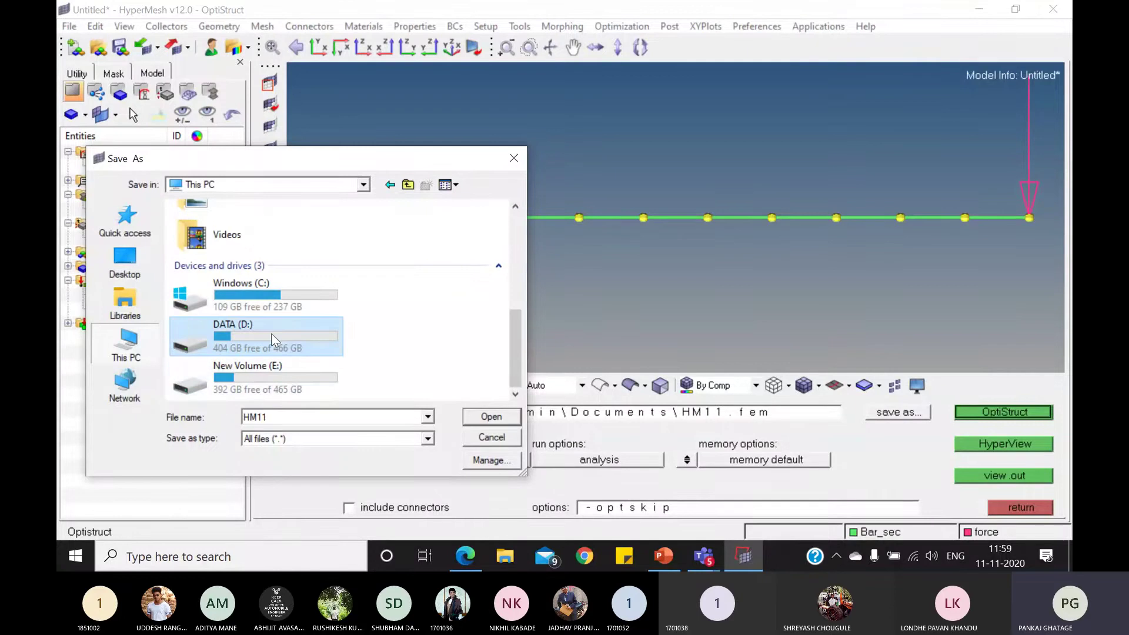
pyautogui.doubleClick(253, 329)
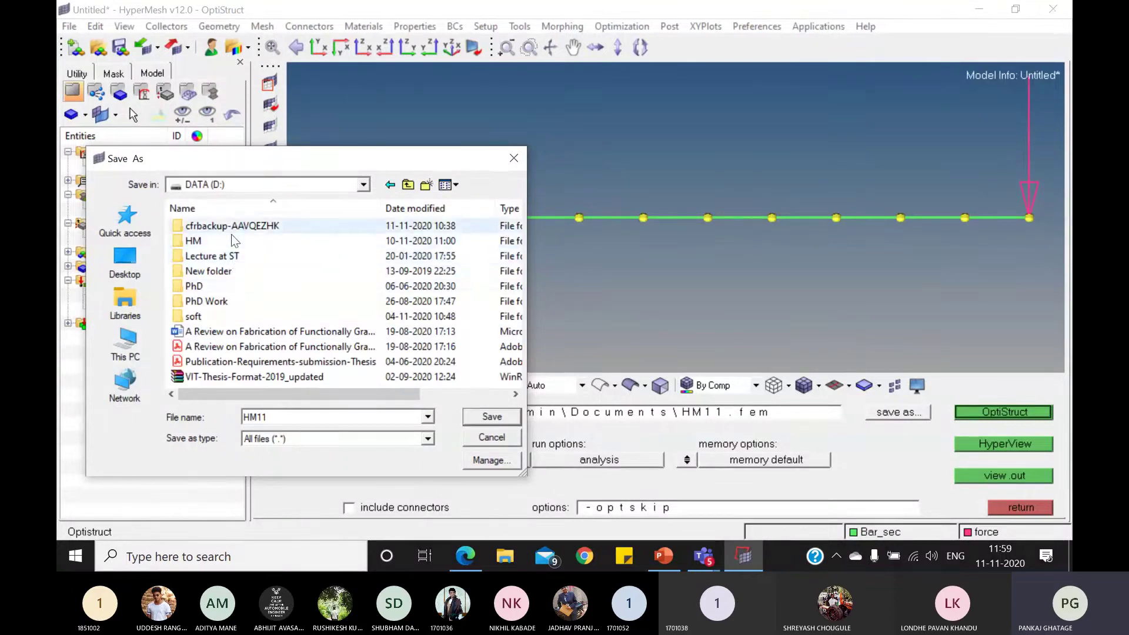
pyautogui.doubleClick(200, 240)
pyautogui.doubleClick(198, 229)
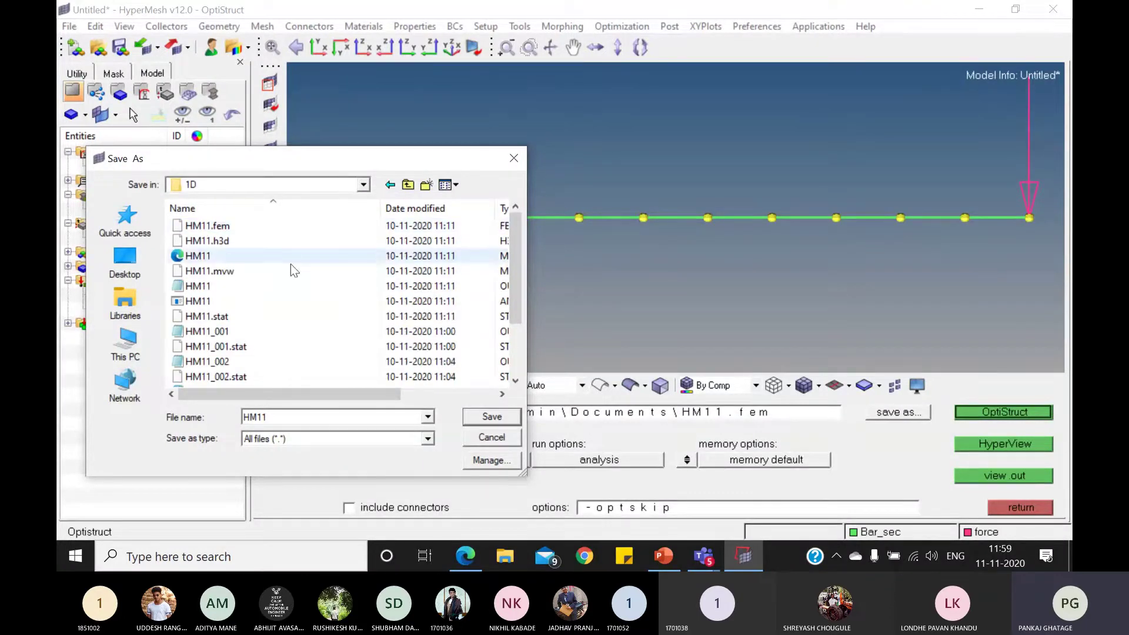
# Step: Create a folder named bar and set the solver input file to HM11 inside it
pyautogui.click(423, 185)
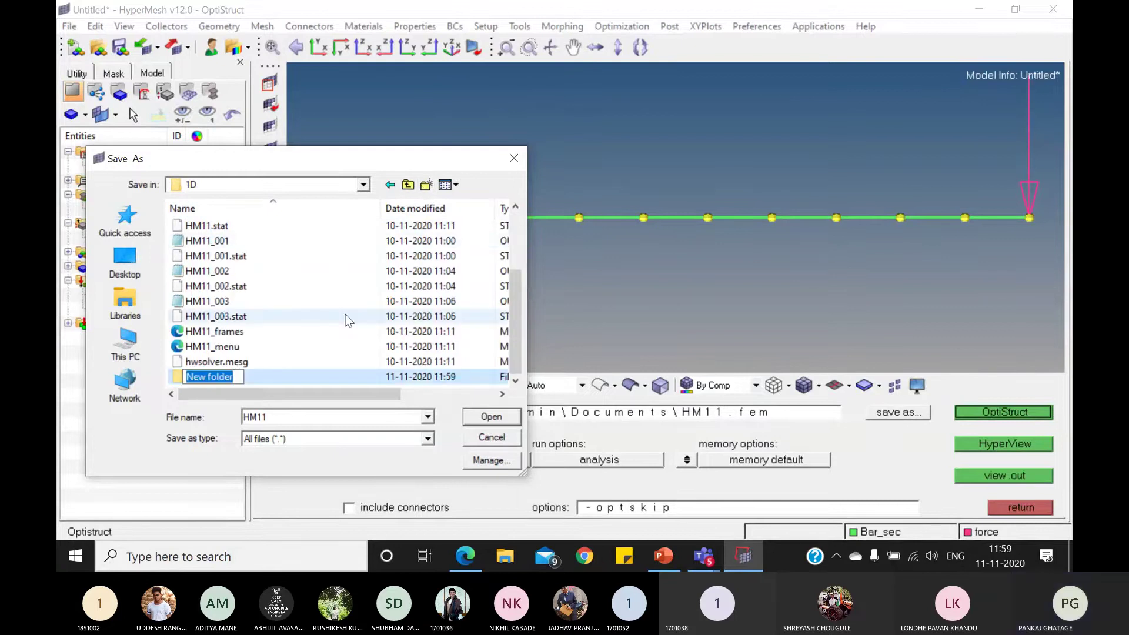
pyautogui.write('bar')
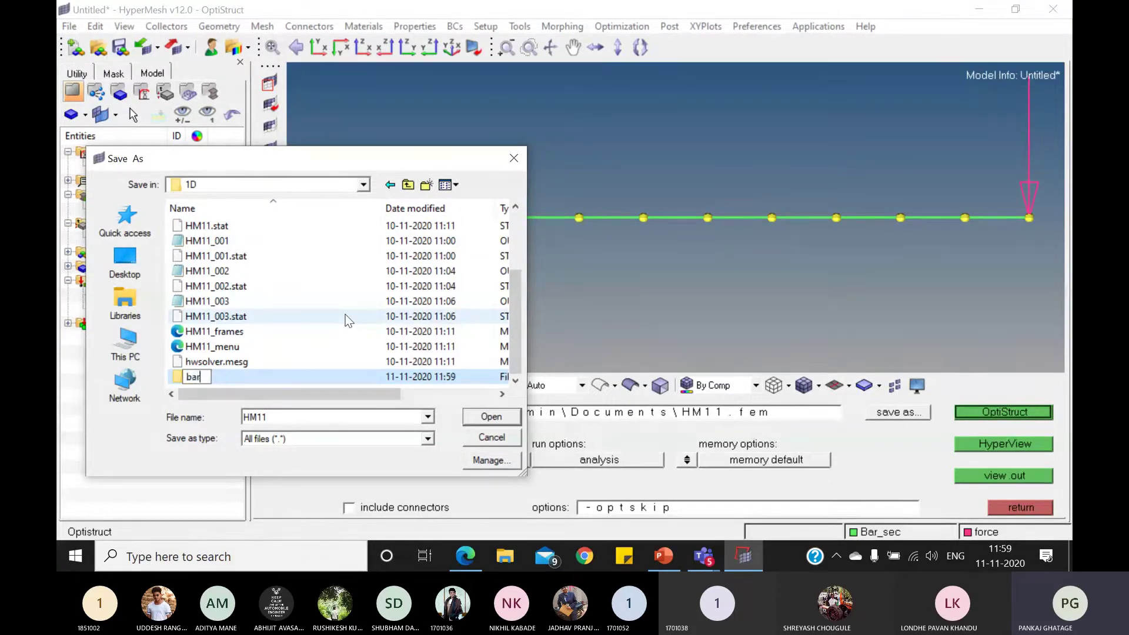
pyautogui.press('Return')
pyautogui.press('Return')
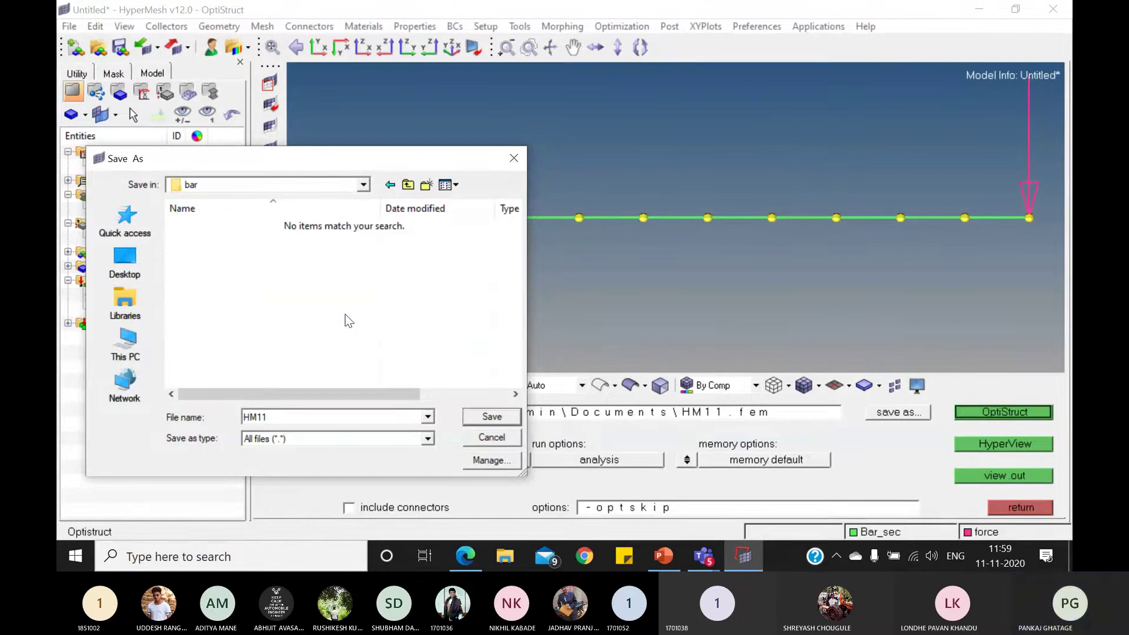
pyautogui.click(505, 420)
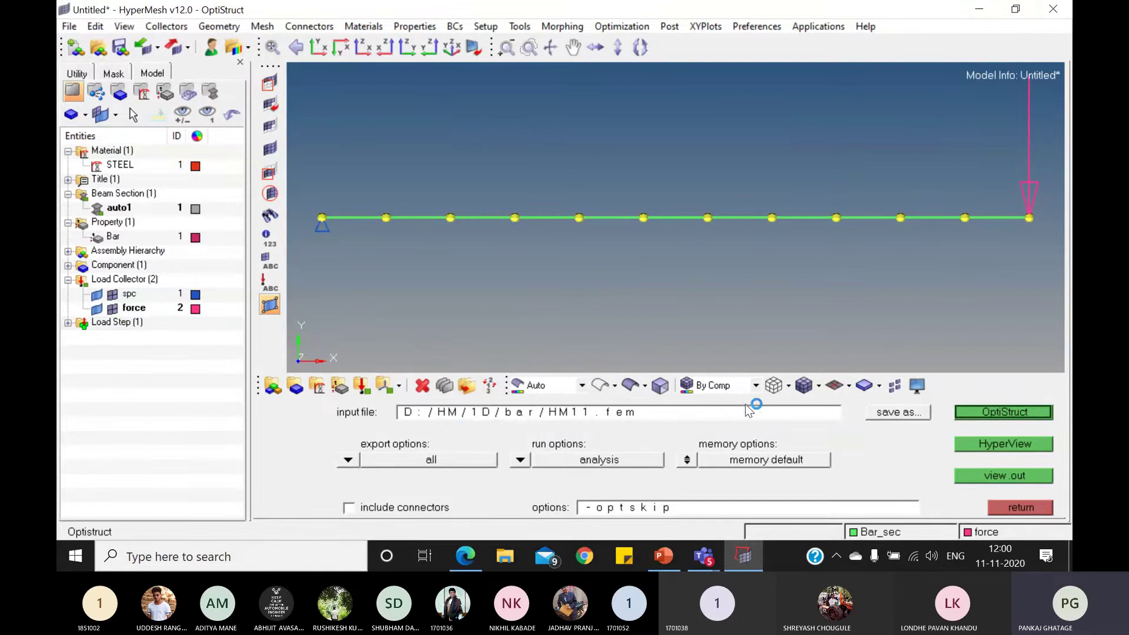
# Step: Run the OptiStruct analysis, close the solver window and open the results in HyperView
pyautogui.click(993, 416)
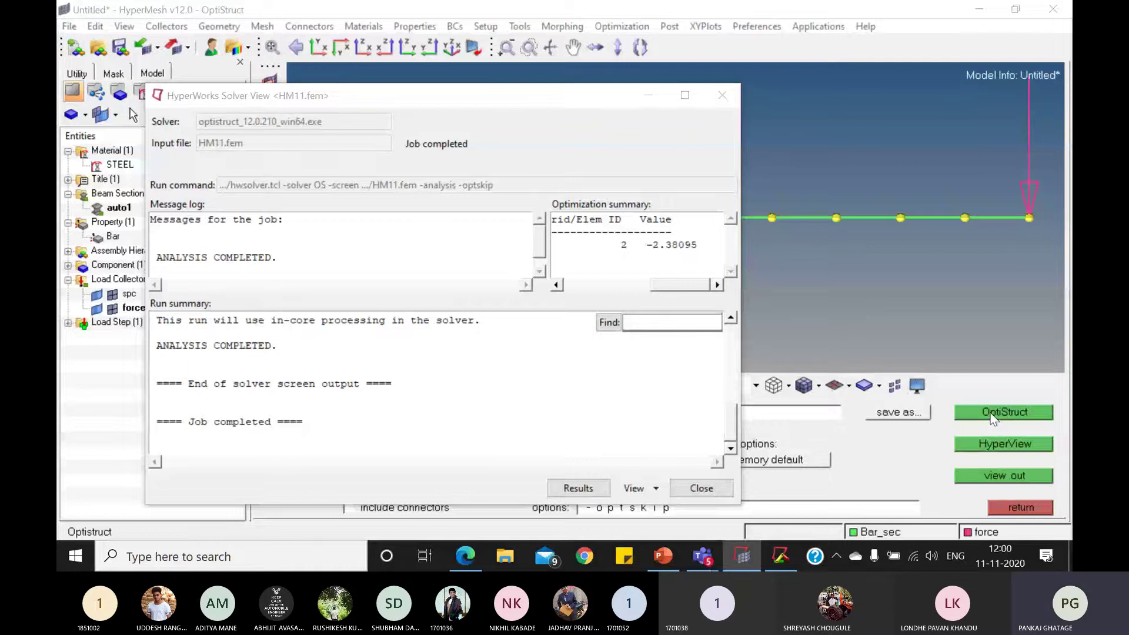
pyautogui.click(680, 488)
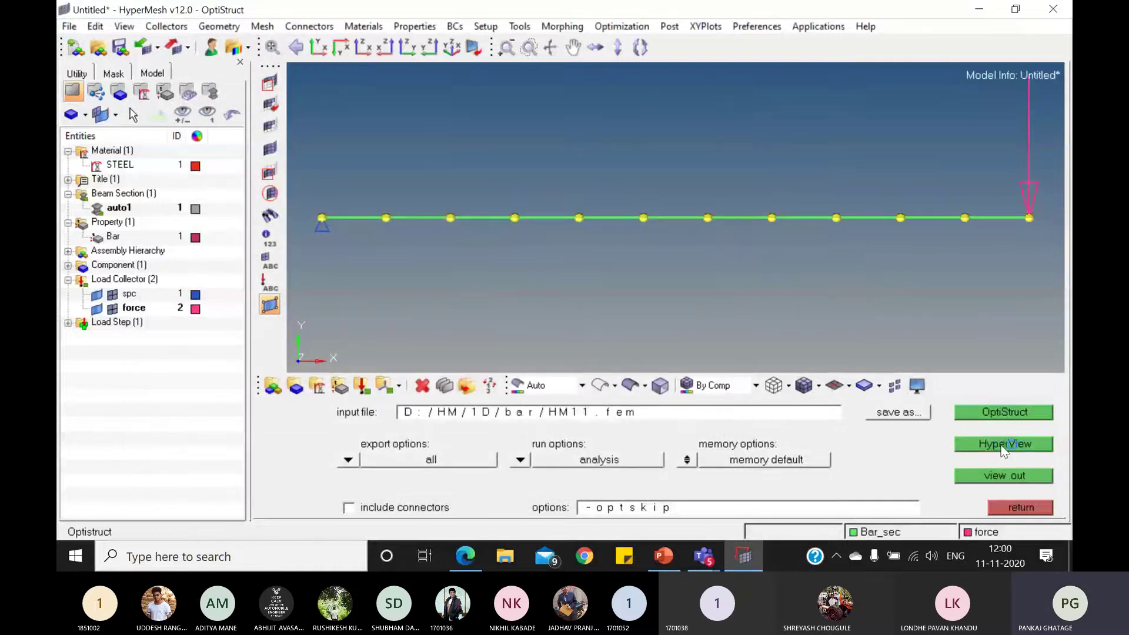
pyautogui.click(1003, 449)
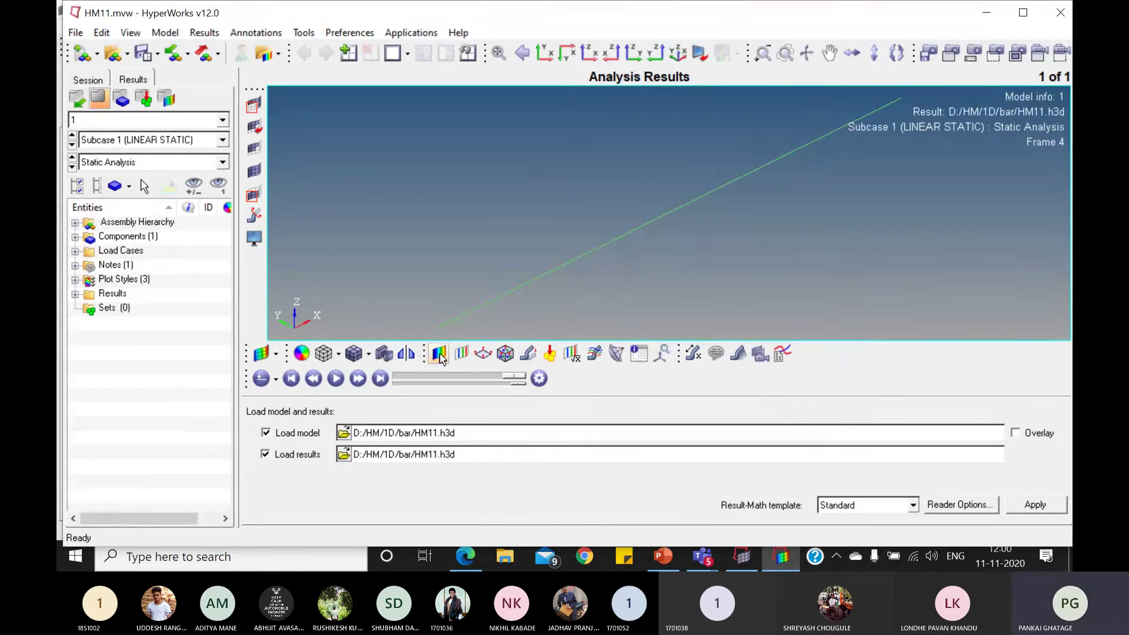
# Step: Contour the displacement magnitude and compare its maximum with the analytical displacement on the bending force slide in PowerPoint
pyautogui.click(439, 353)
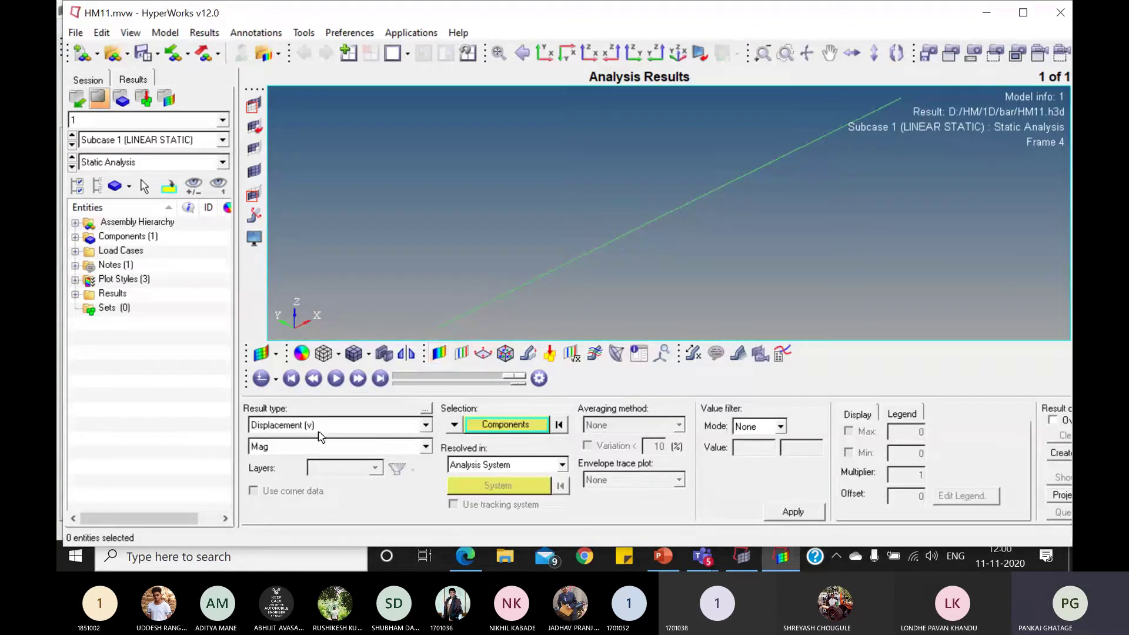
pyautogui.click(806, 512)
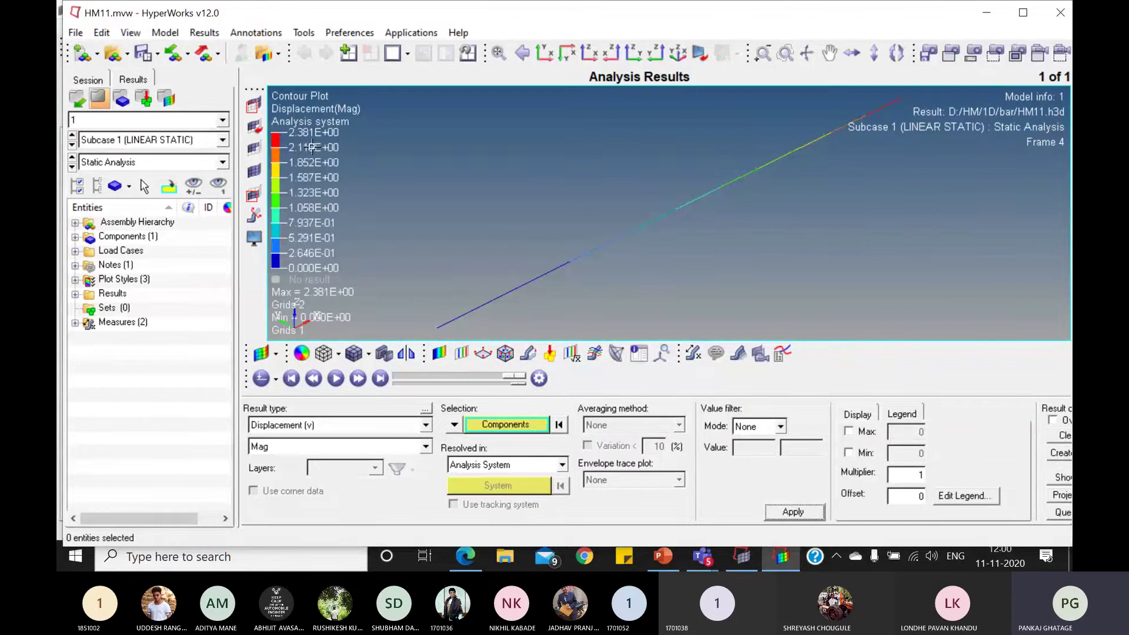
pyautogui.click(668, 560)
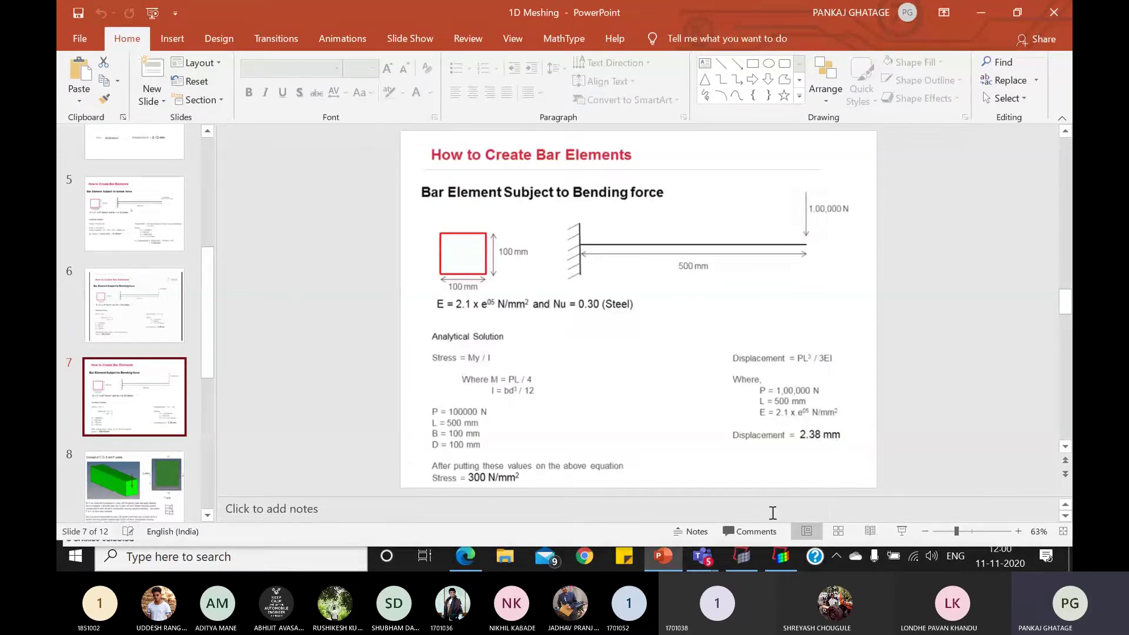
pyautogui.click(660, 561)
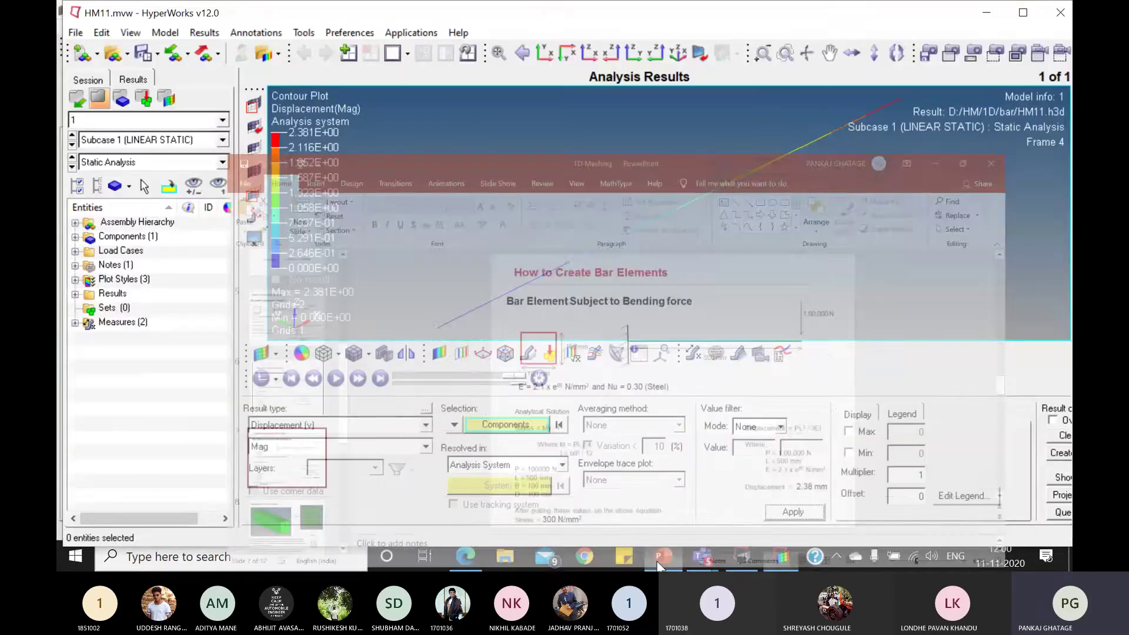
# Step: Set the contour result type to Element Stresses (1D) and look through the available CBAR/CBEAM stress components
pyautogui.click(407, 426)
pyautogui.click(337, 451)
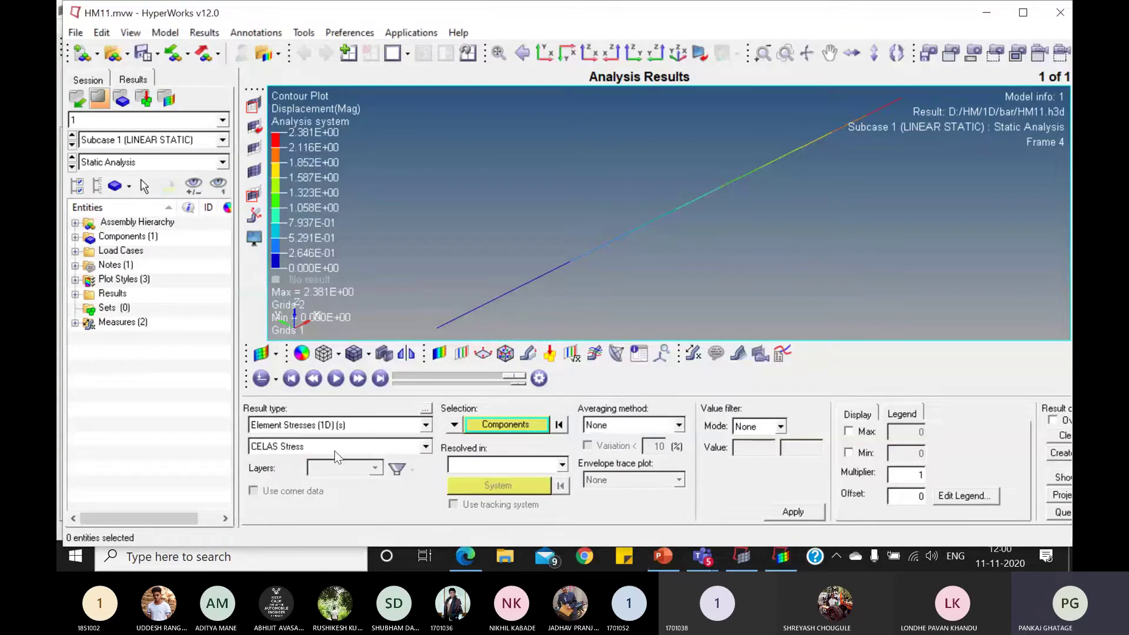
pyautogui.click(383, 447)
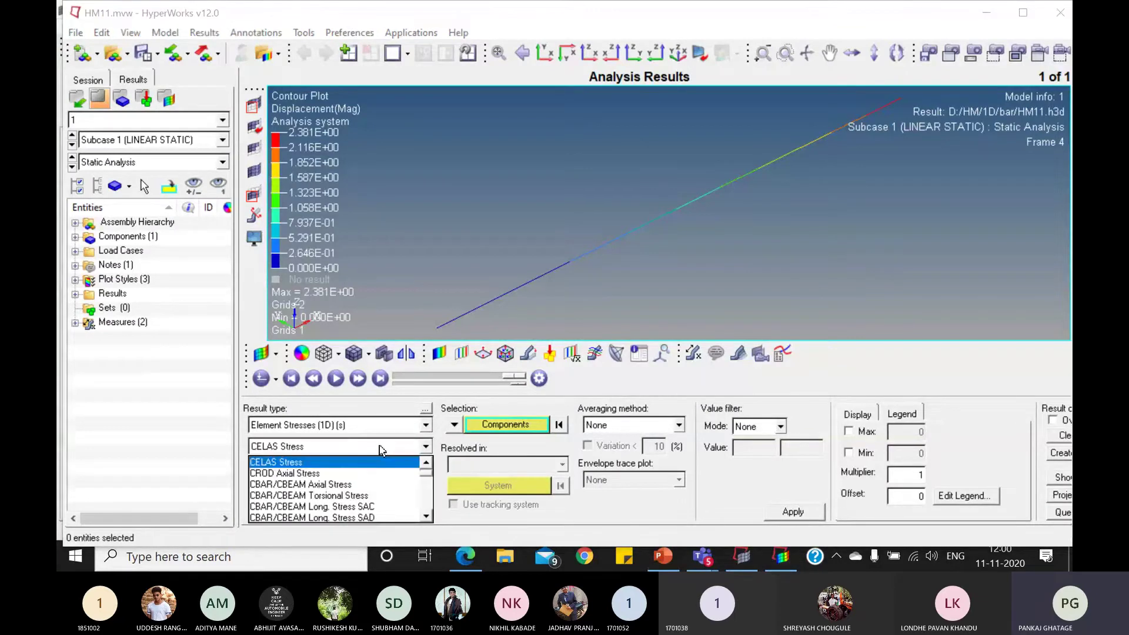
pyautogui.scroll(-2, 380, 479)
pyautogui.scroll(2, 391, 488)
pyautogui.click(427, 515)
pyautogui.doubleClick(427, 515)
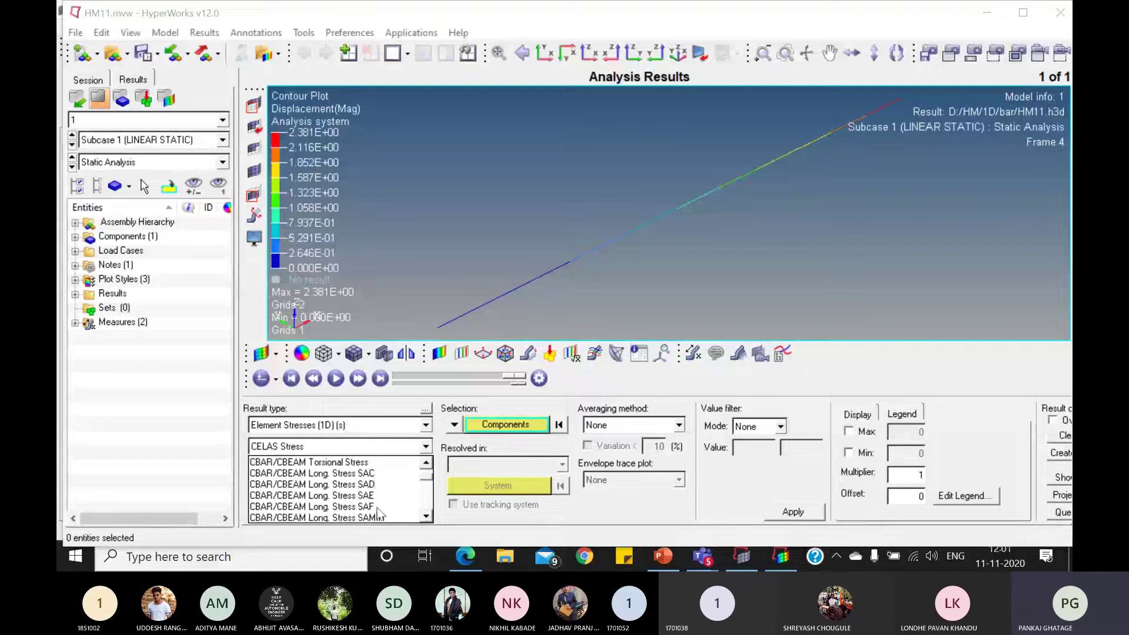
# Step: Review the PowerPoint slide on the concept of C, D, E and F points, and return to the HyperView results
pyautogui.click(664, 557)
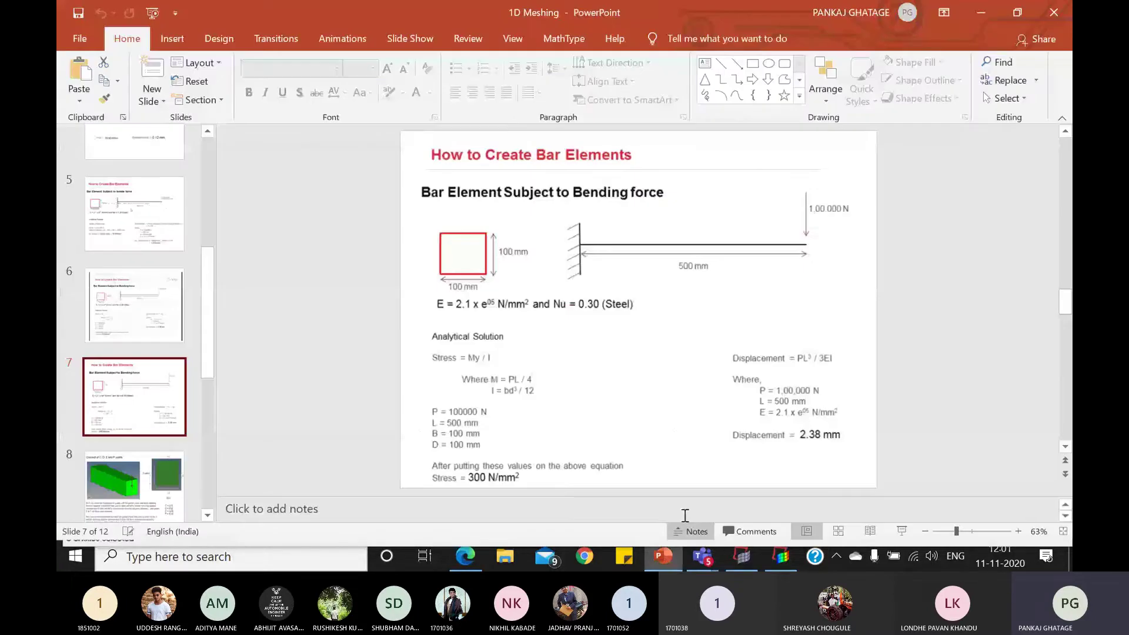
pyautogui.click(180, 490)
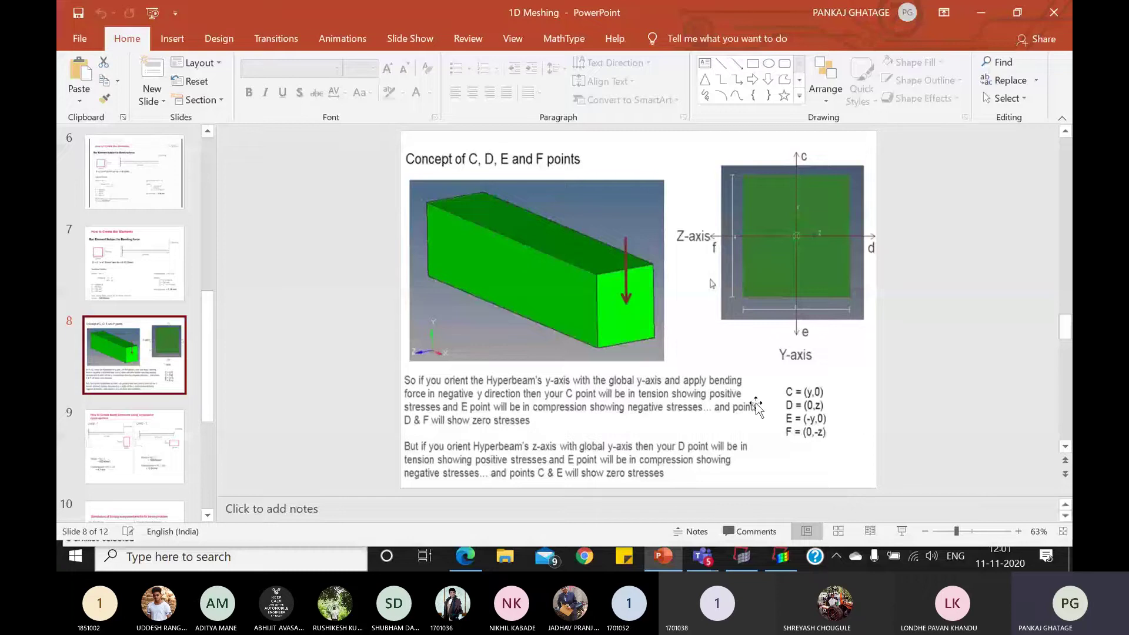
pyautogui.click(664, 557)
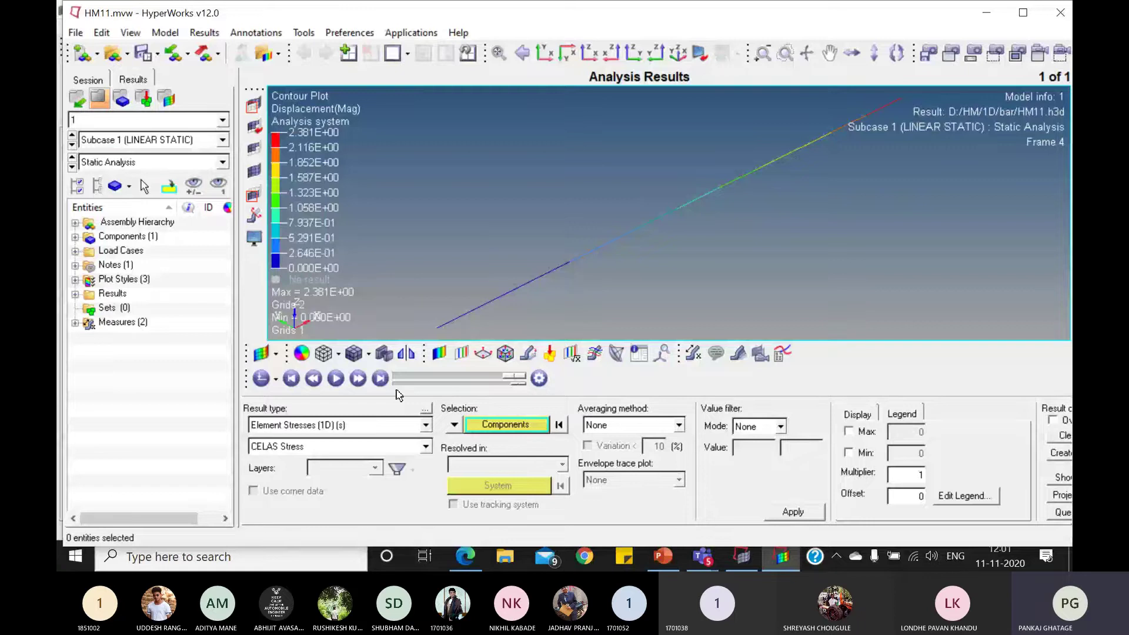
# Step: Contour the CBAR/CBEAM Long. Stress SAC component and compare its maximum with the analytical stress on the bending force slide in PowerPoint
pyautogui.click(418, 449)
pyautogui.click(378, 506)
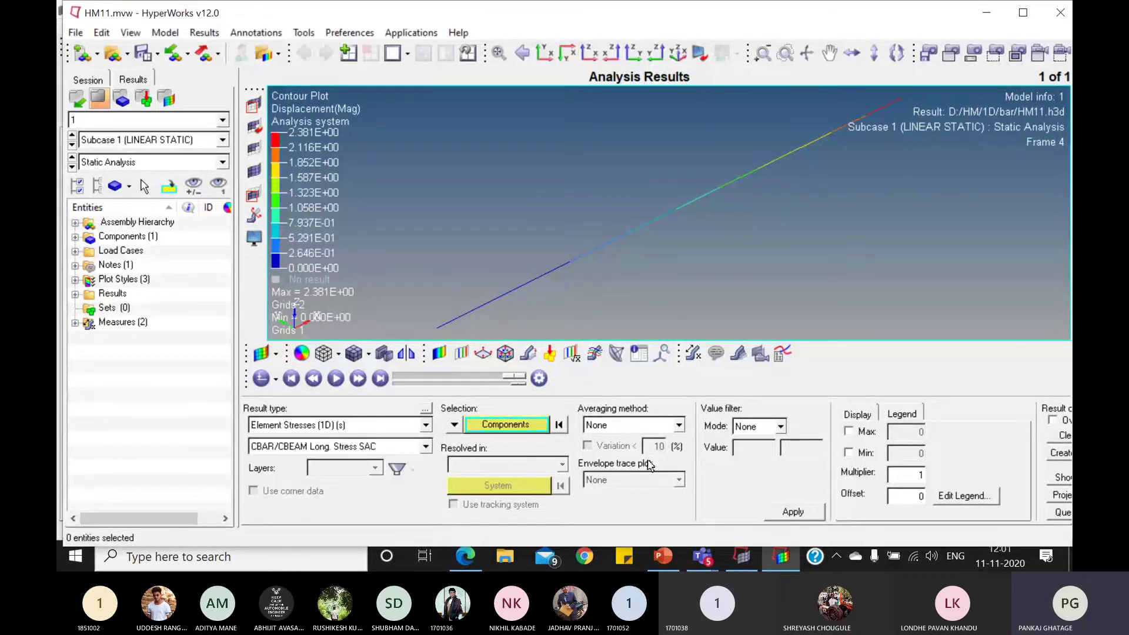
pyautogui.click(792, 512)
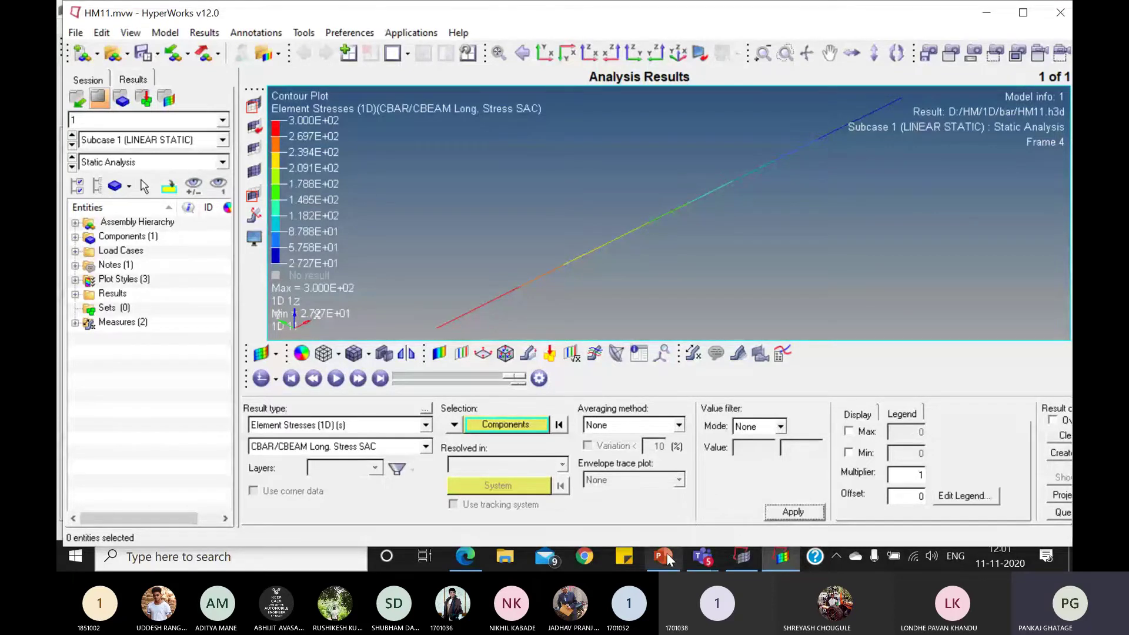
pyautogui.scroll(1, 712, 284)
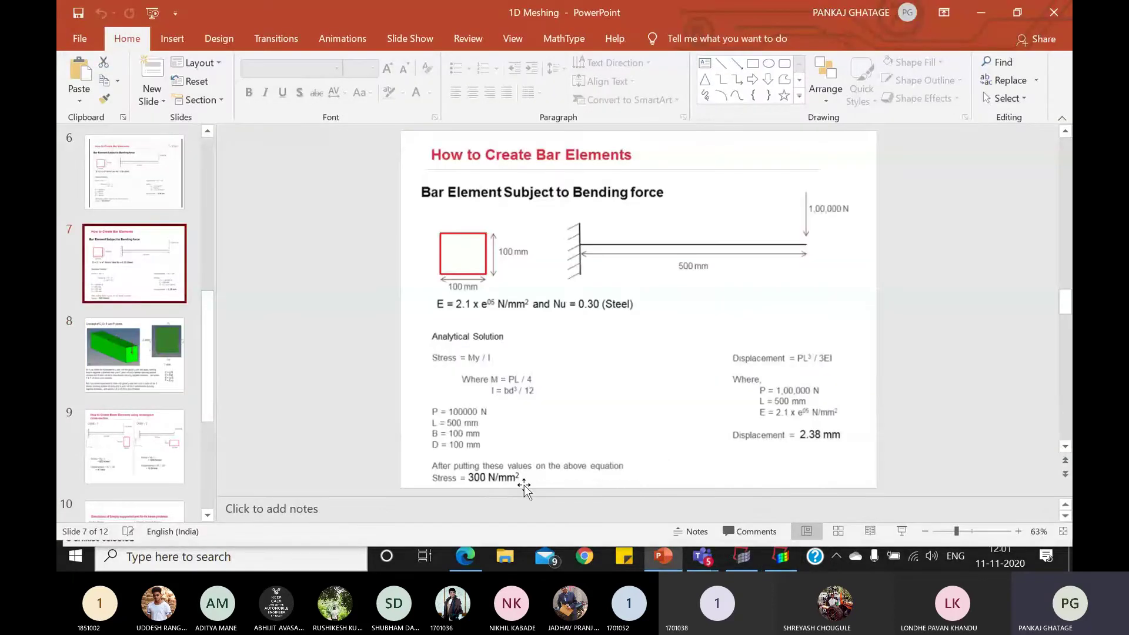
pyautogui.click(667, 559)
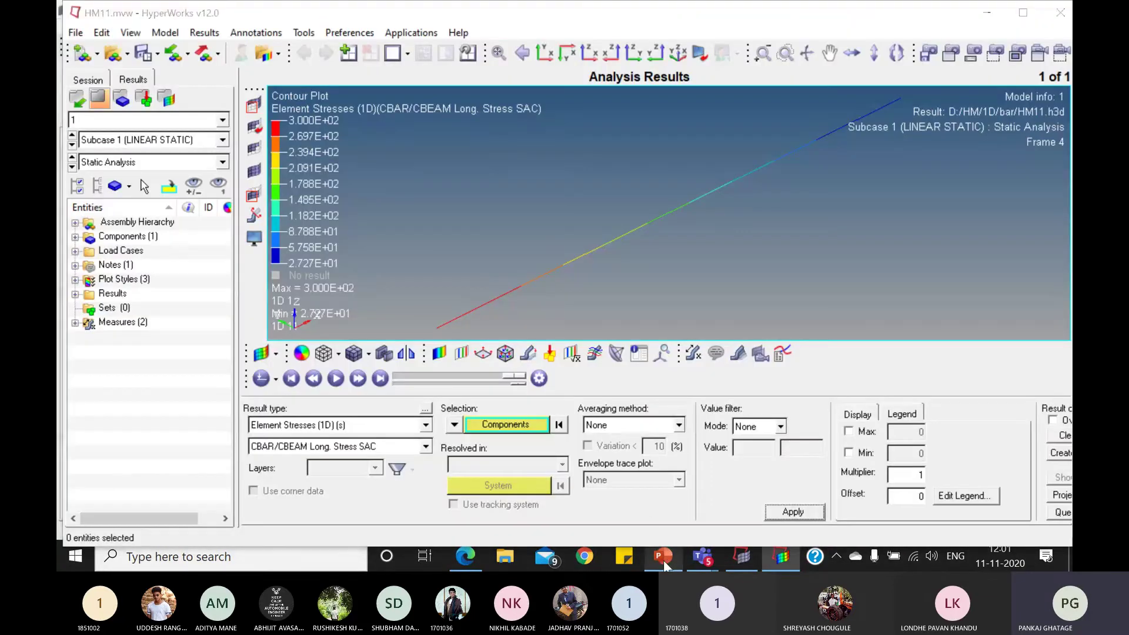
# Step: Read the PowerPoint slide on C, D, E and F points to relate point C to the SAC stress, and return to HyperView
pyautogui.click(663, 560)
pyautogui.click(151, 389)
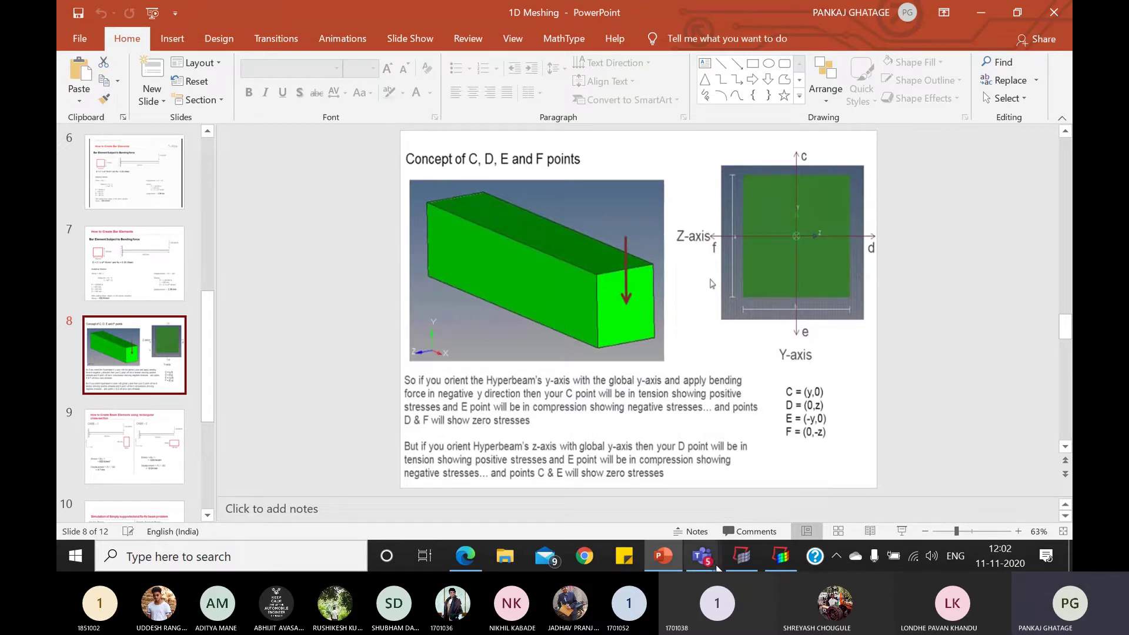
pyautogui.click(740, 563)
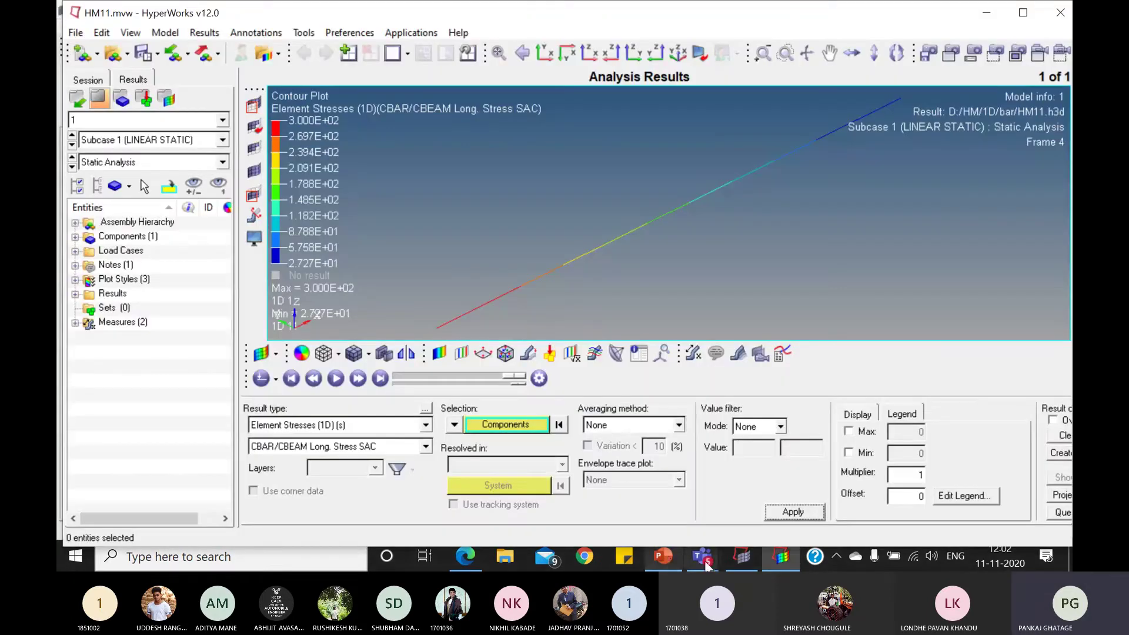
# Step: Check the Teams meeting window and switch back to the C, D, E and F points slide in PowerPoint
pyautogui.moveTo(703, 558)
pyautogui.click(746, 495)
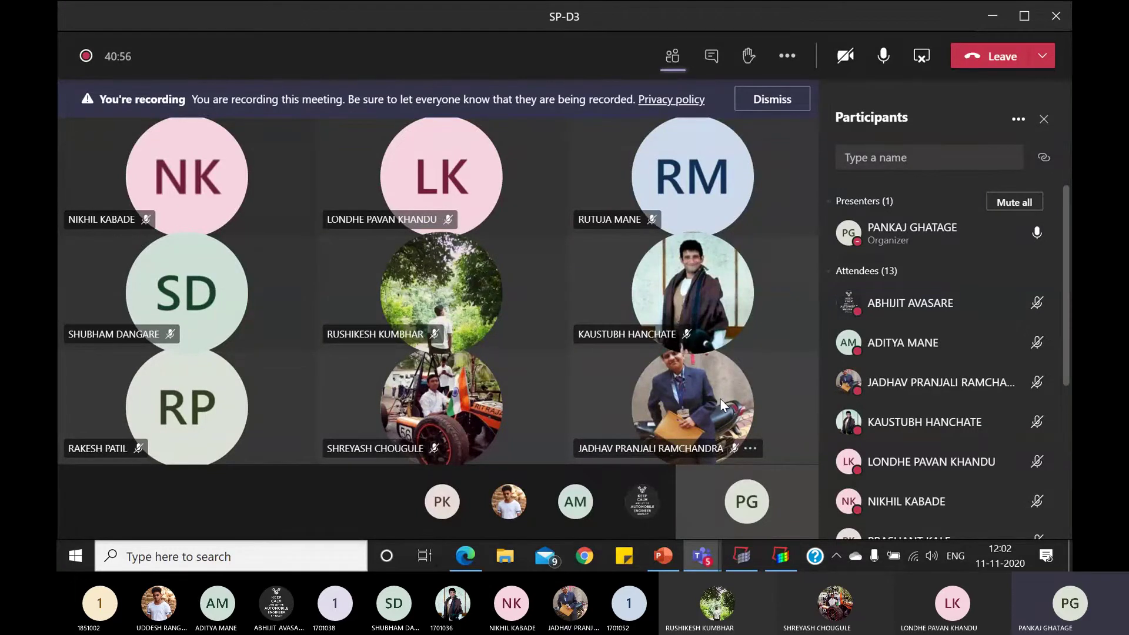
pyautogui.click(665, 558)
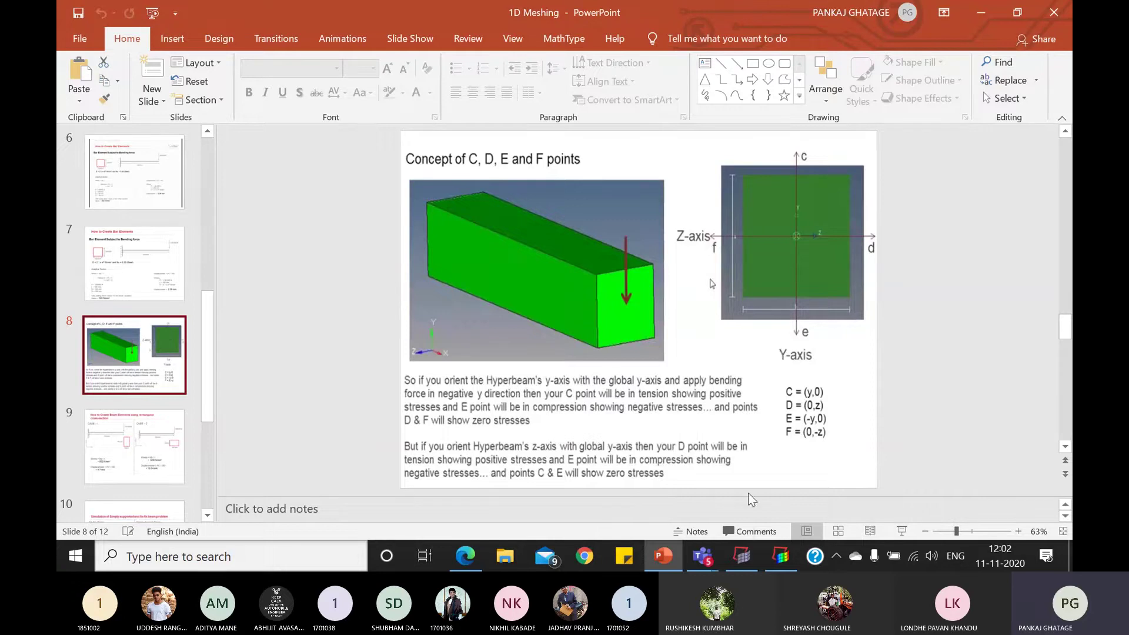
pyautogui.click(669, 552)
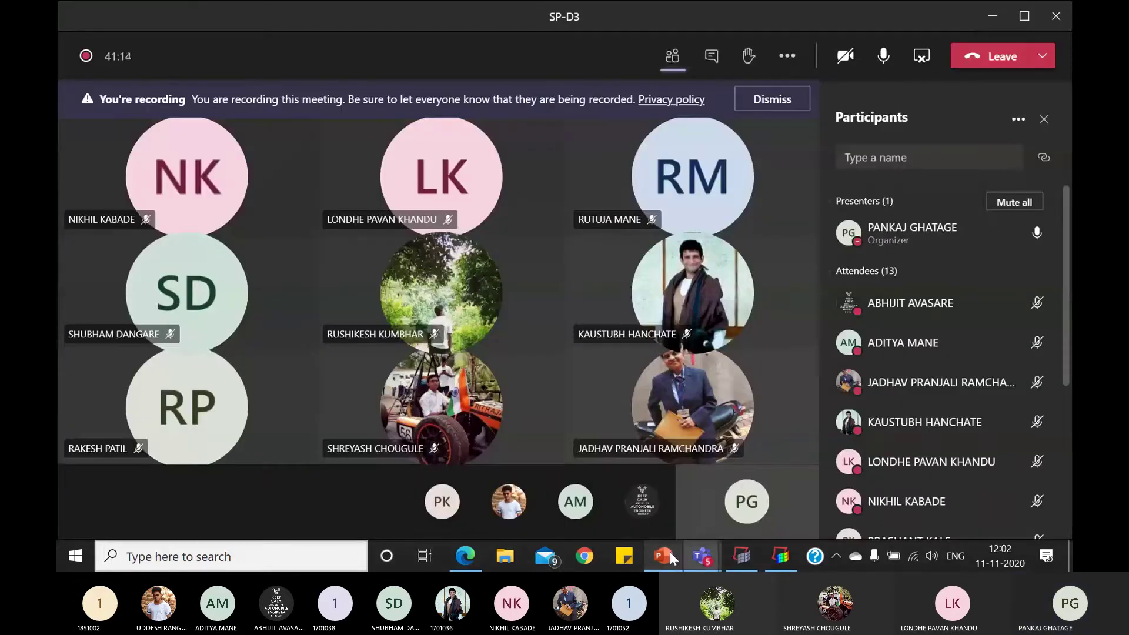
pyautogui.click(670, 551)
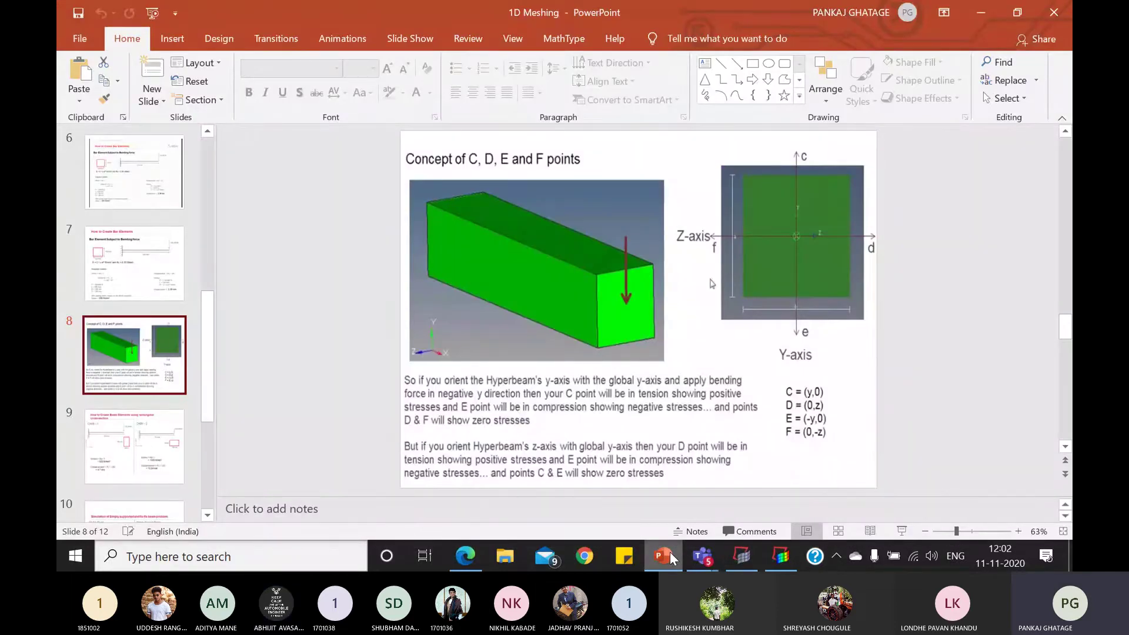
pyautogui.click(669, 551)
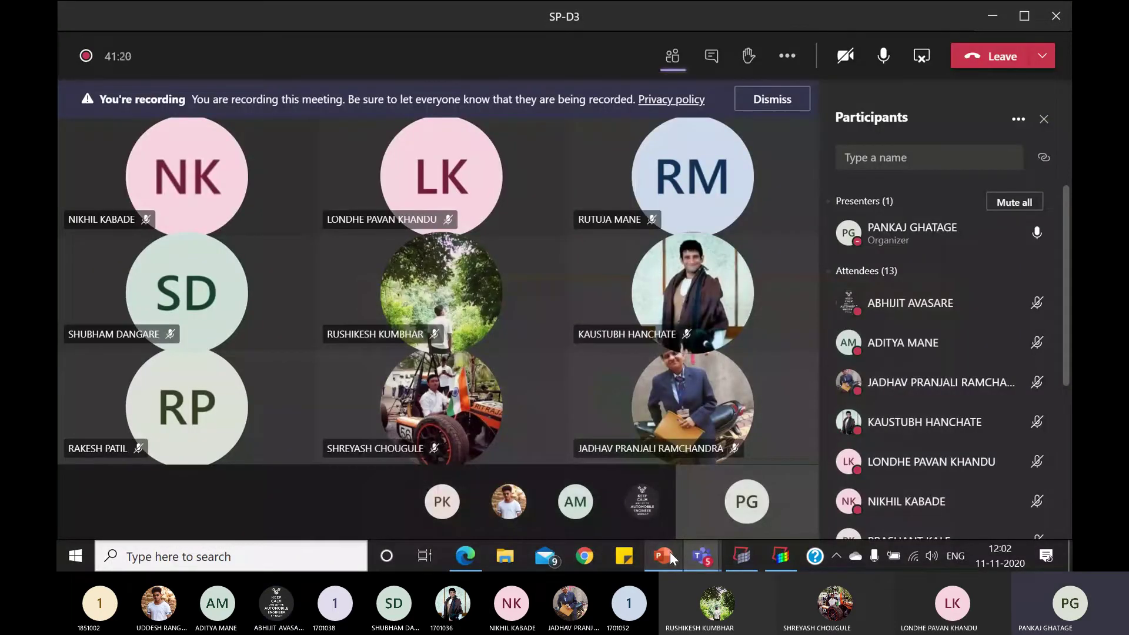
pyautogui.click(669, 552)
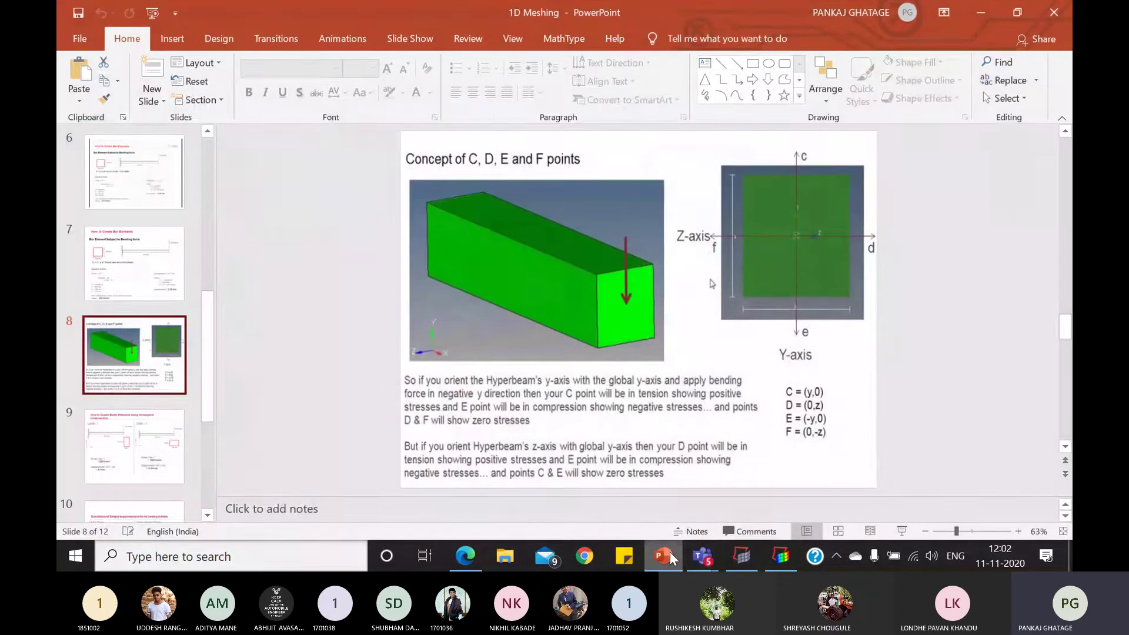
# Step: Switch to HyperView and contour the CBAR/CBEAM Long. Stress SAE component of the element stresses
pyautogui.click(775, 552)
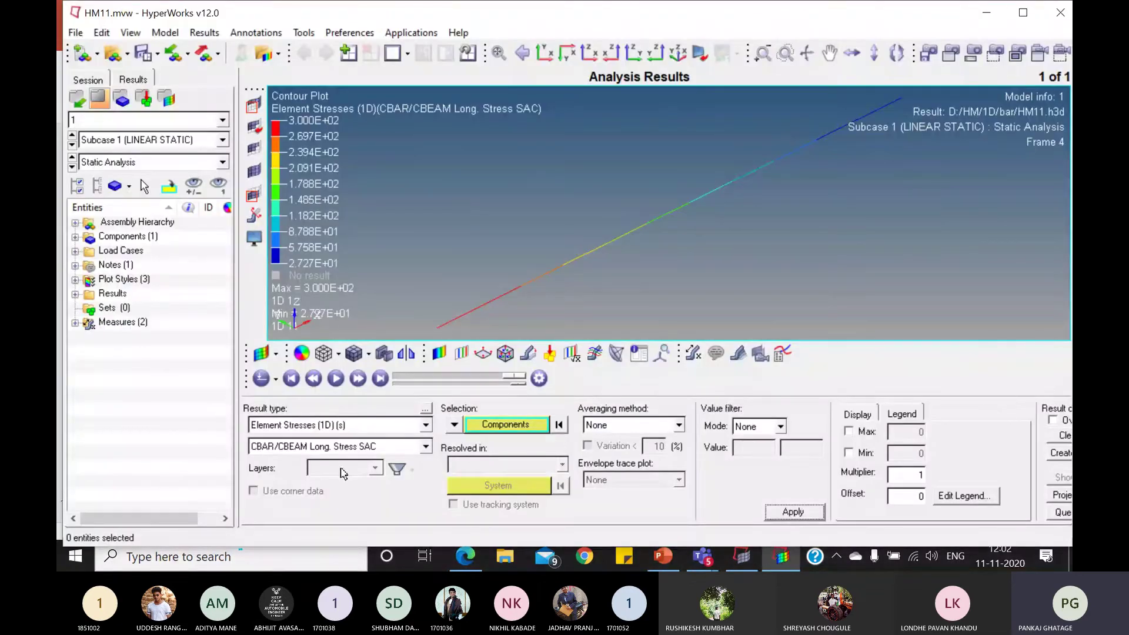
pyautogui.click(392, 448)
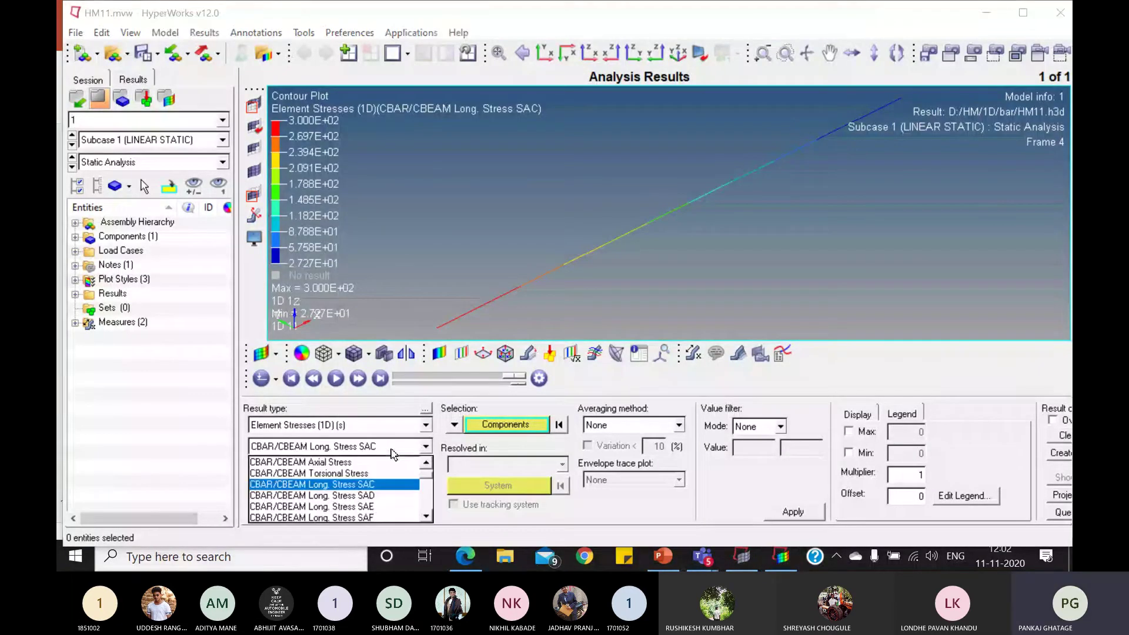
pyautogui.click(372, 507)
pyautogui.click(786, 513)
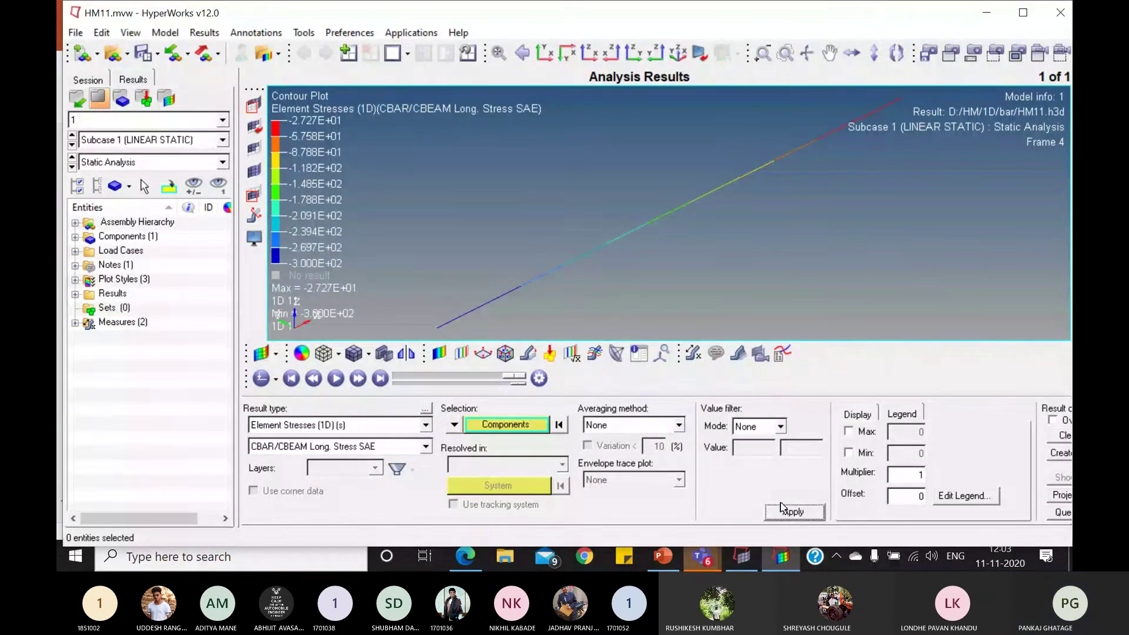
pyautogui.click(414, 447)
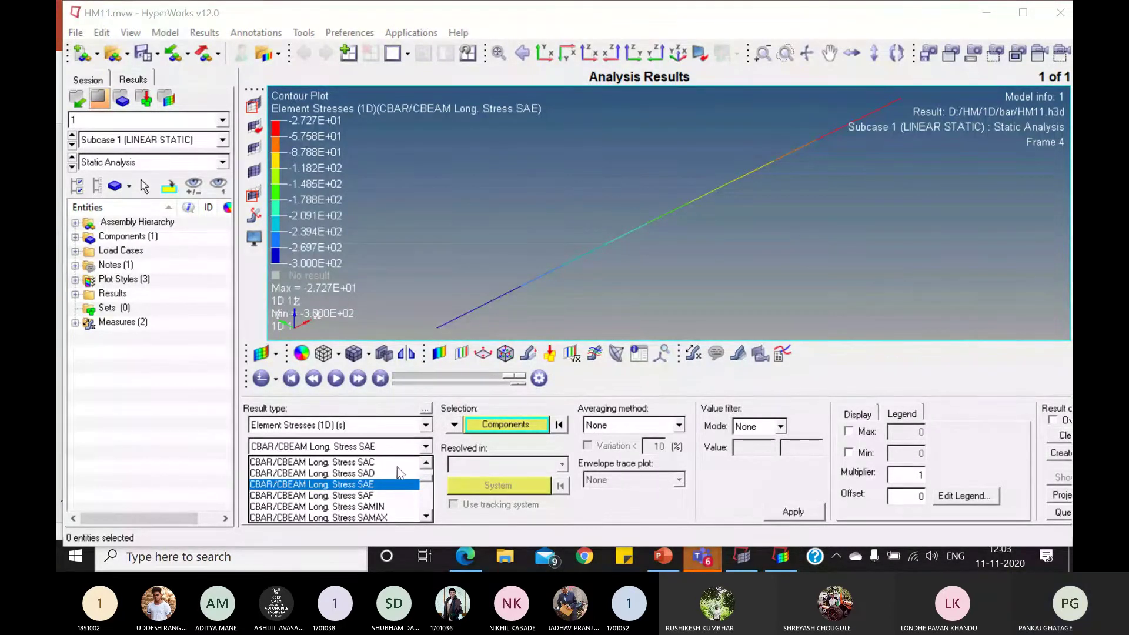
pyautogui.click(449, 281)
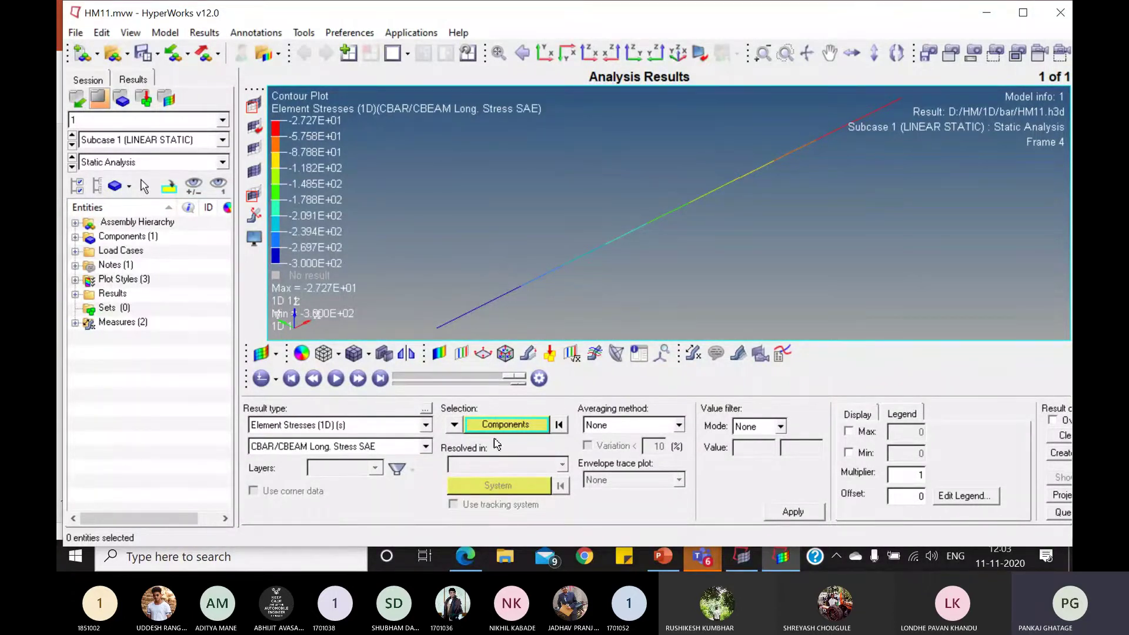
# Step: Compare the SAE contour with the C, D, E and F points slide in PowerPoint, and bring up the Teams meeting window
pyautogui.click(783, 559)
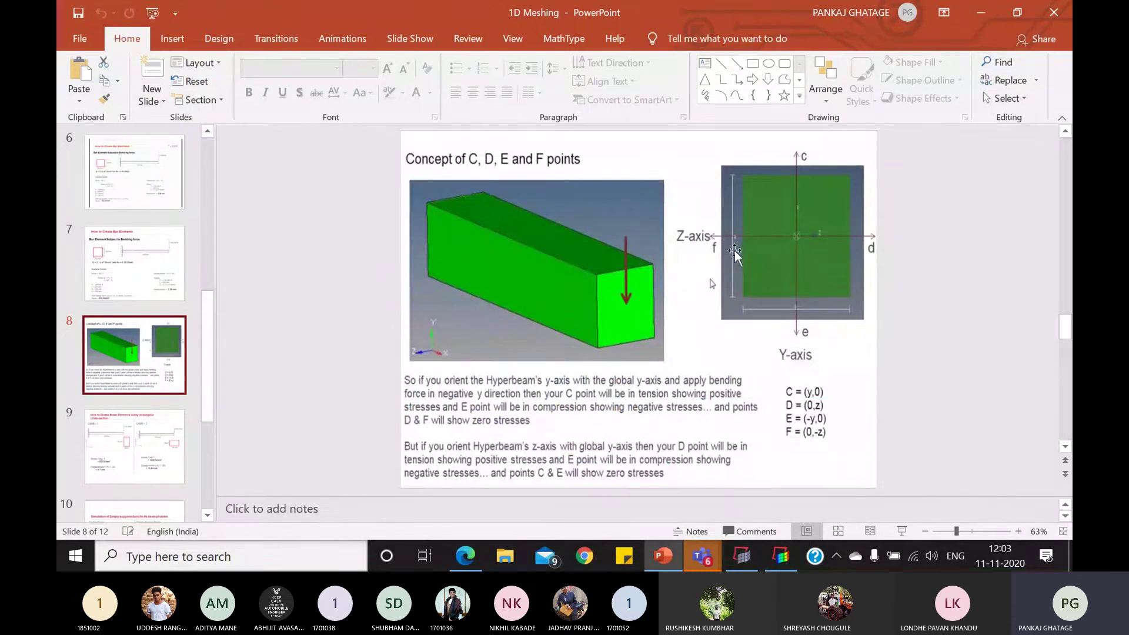
pyautogui.click(776, 560)
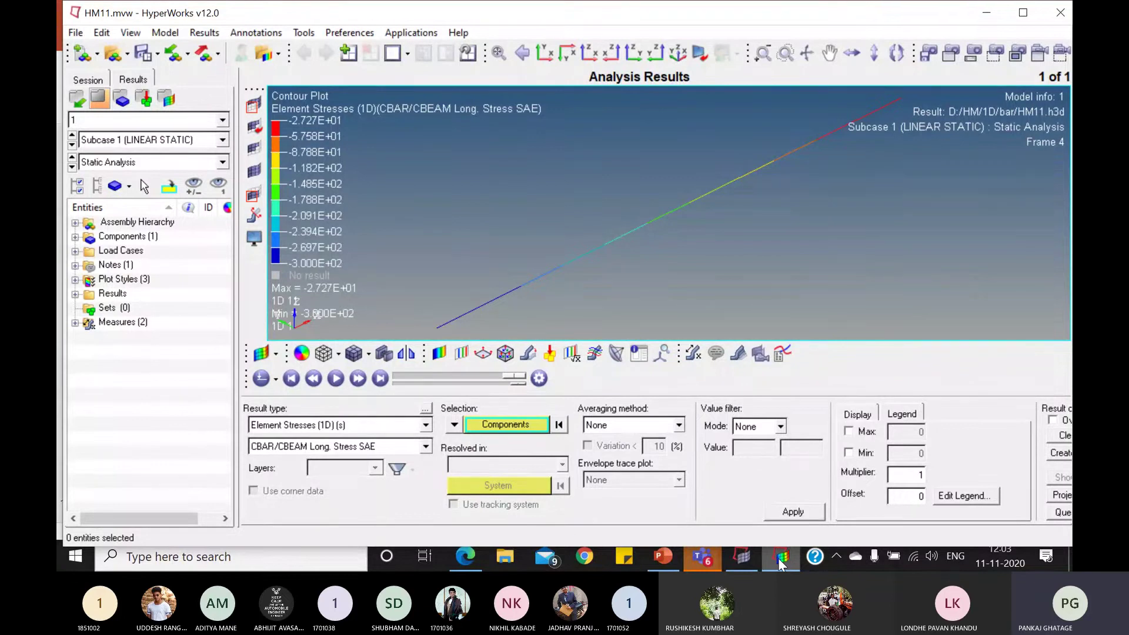
pyautogui.moveTo(702, 558)
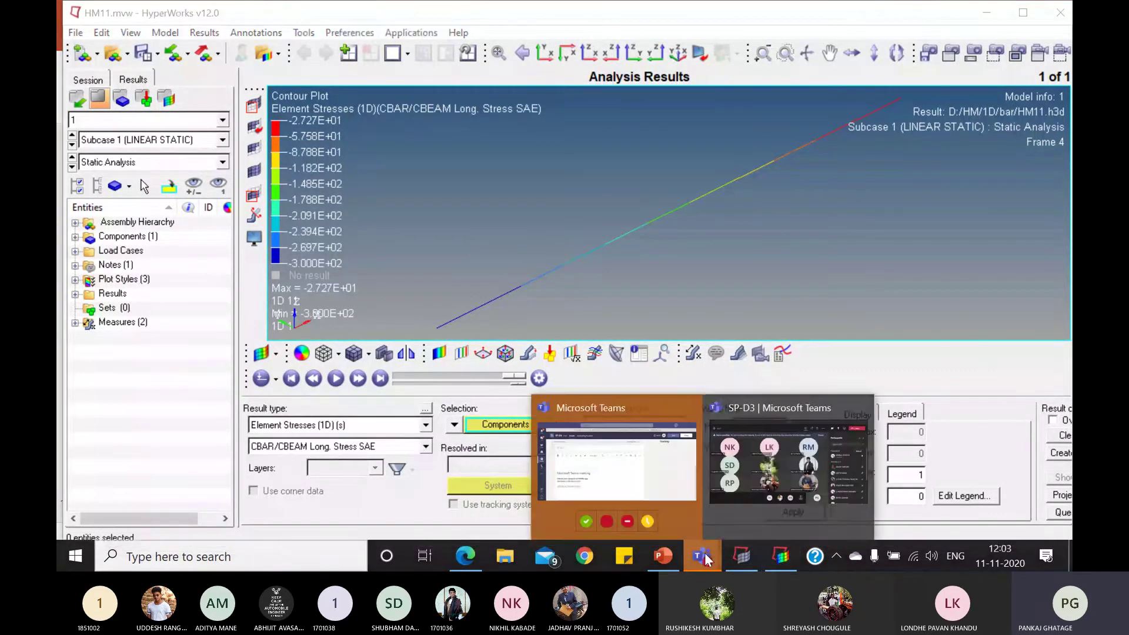
pyautogui.click(803, 495)
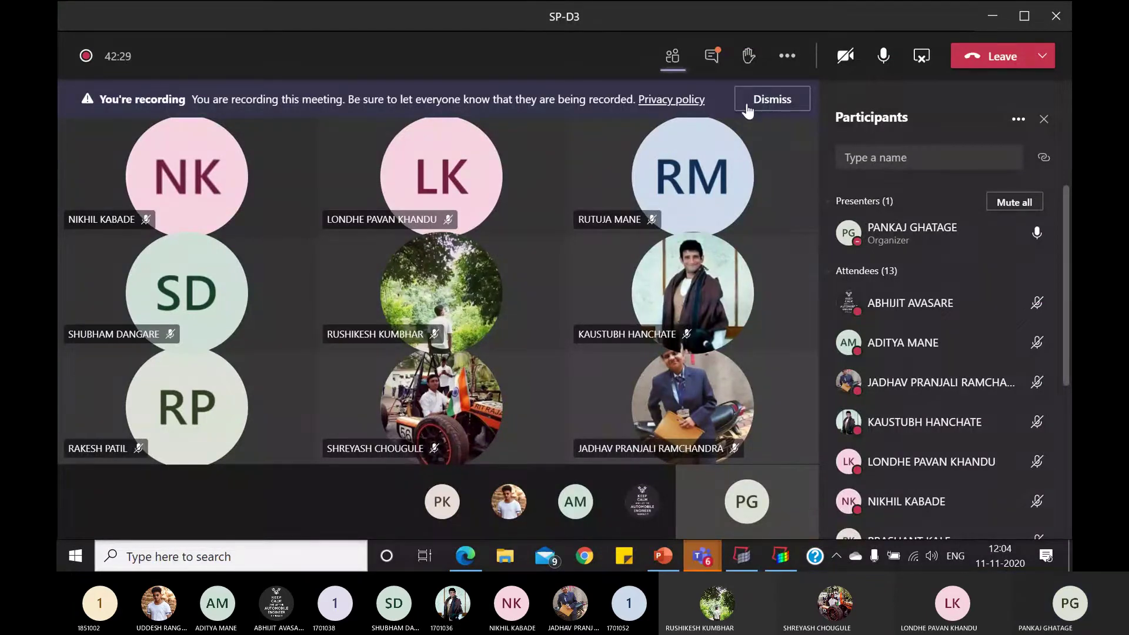
# Step: Switch to the HyperWorks results window and contour the 1D element stresses using CBAR/CBEAM Long. Stress SAF
pyautogui.click(712, 56)
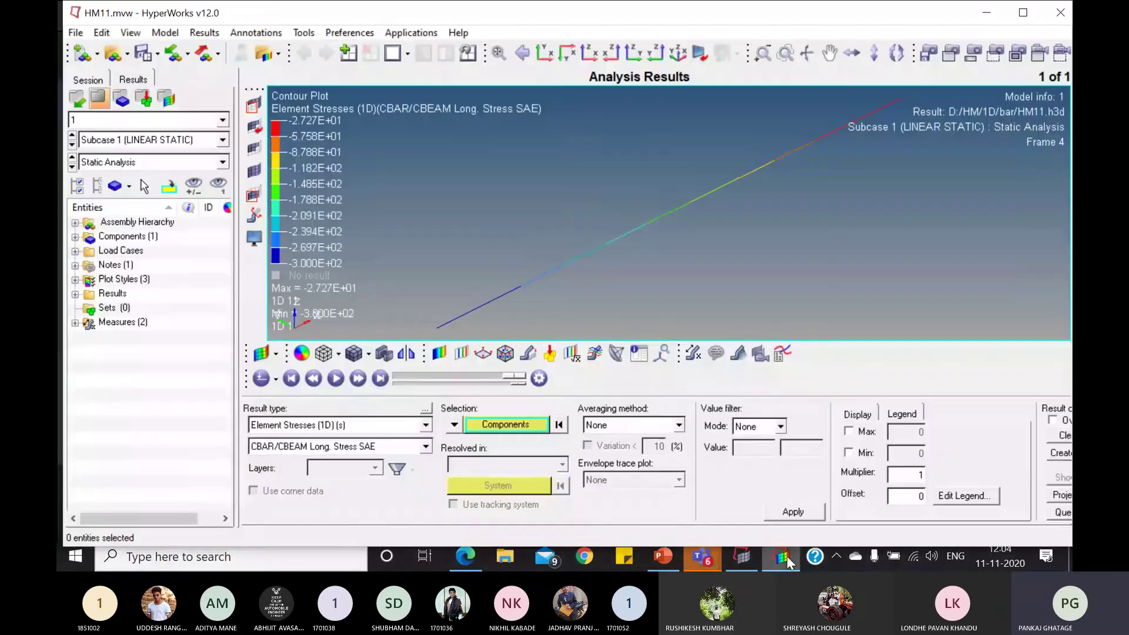
pyautogui.click(784, 557)
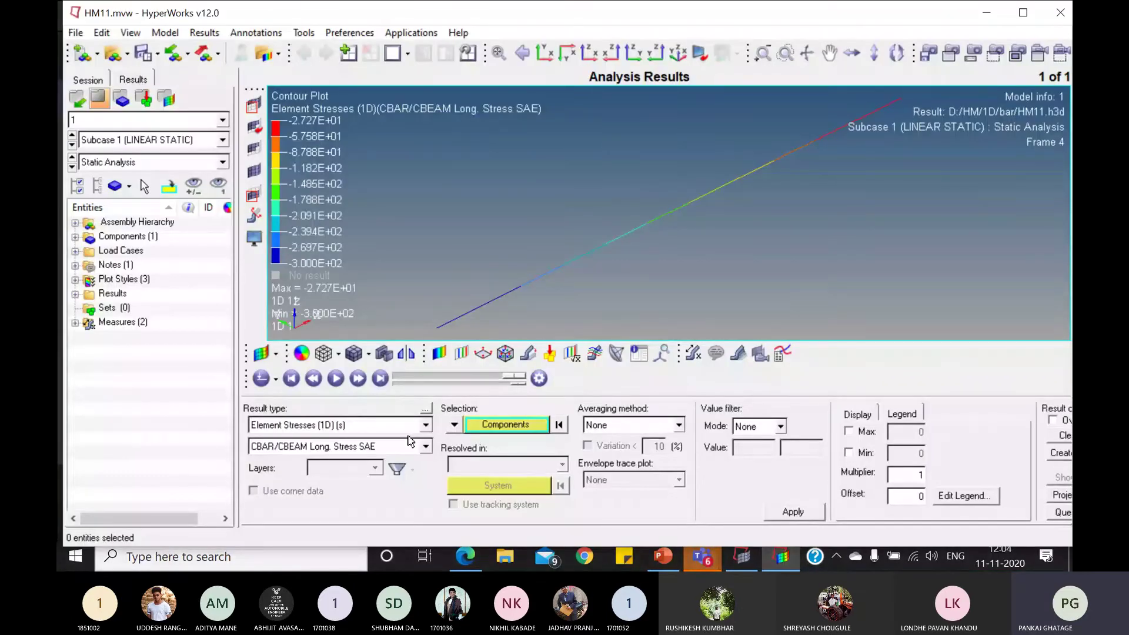
pyautogui.click(424, 447)
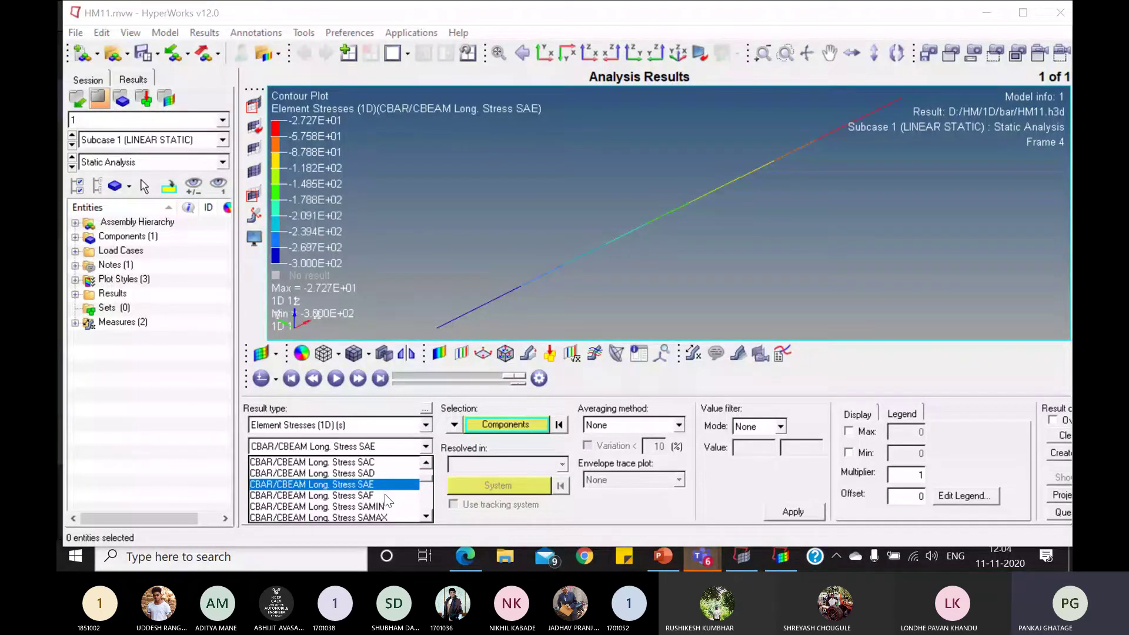
pyautogui.click(384, 495)
pyautogui.click(770, 513)
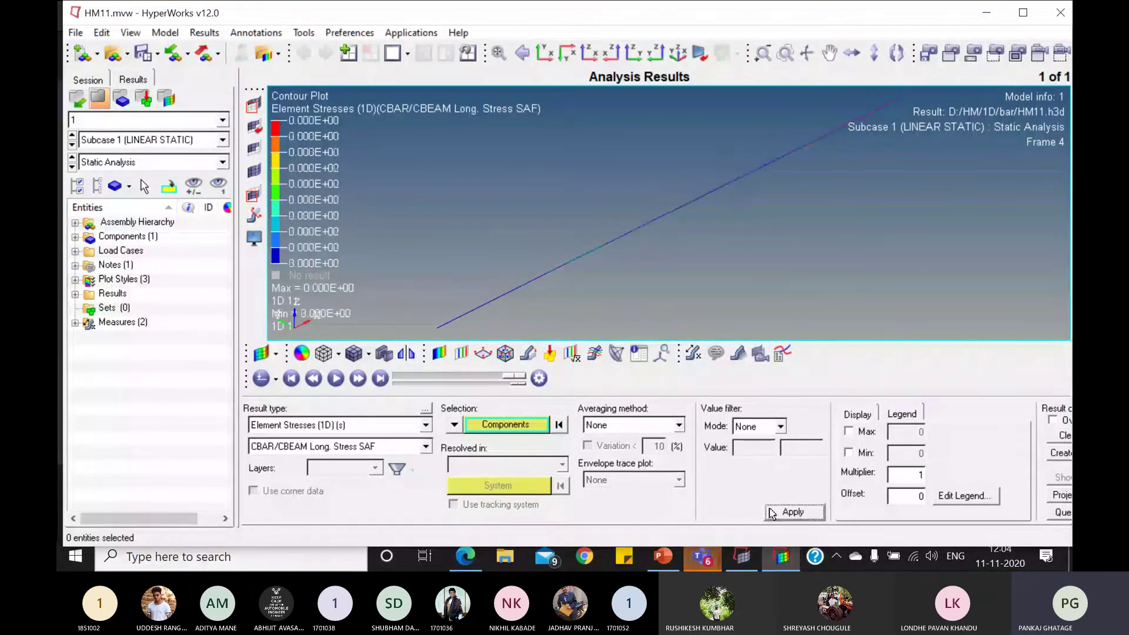
# Step: Change the stress component to CBAR/CBEAM Long. Stress SAD and apply the contour
pyautogui.click(425, 447)
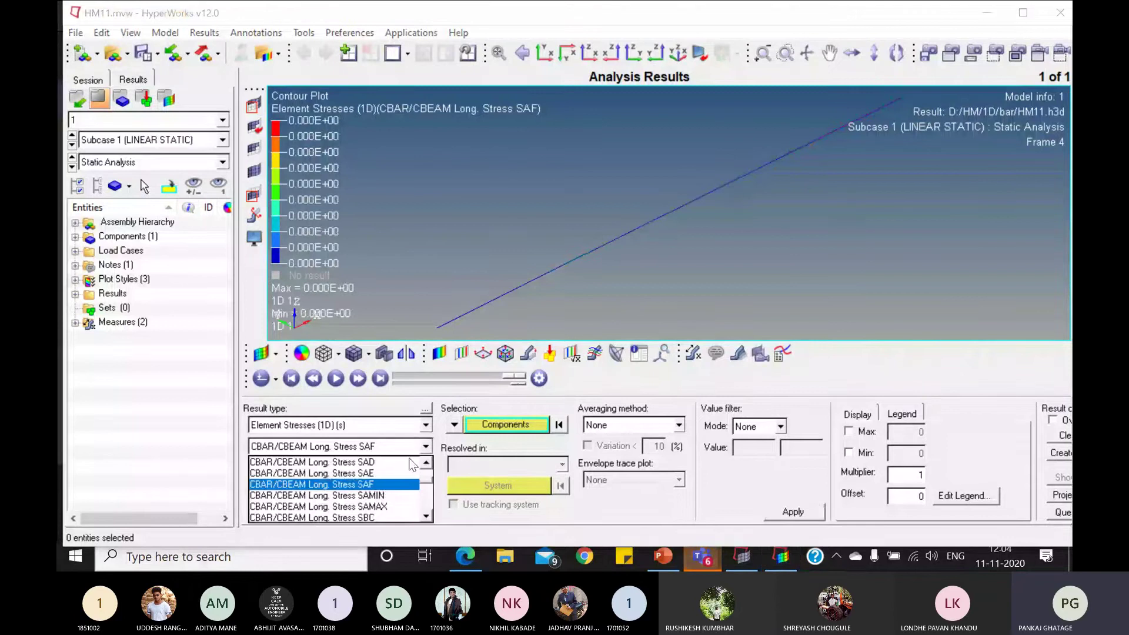
pyautogui.click(378, 464)
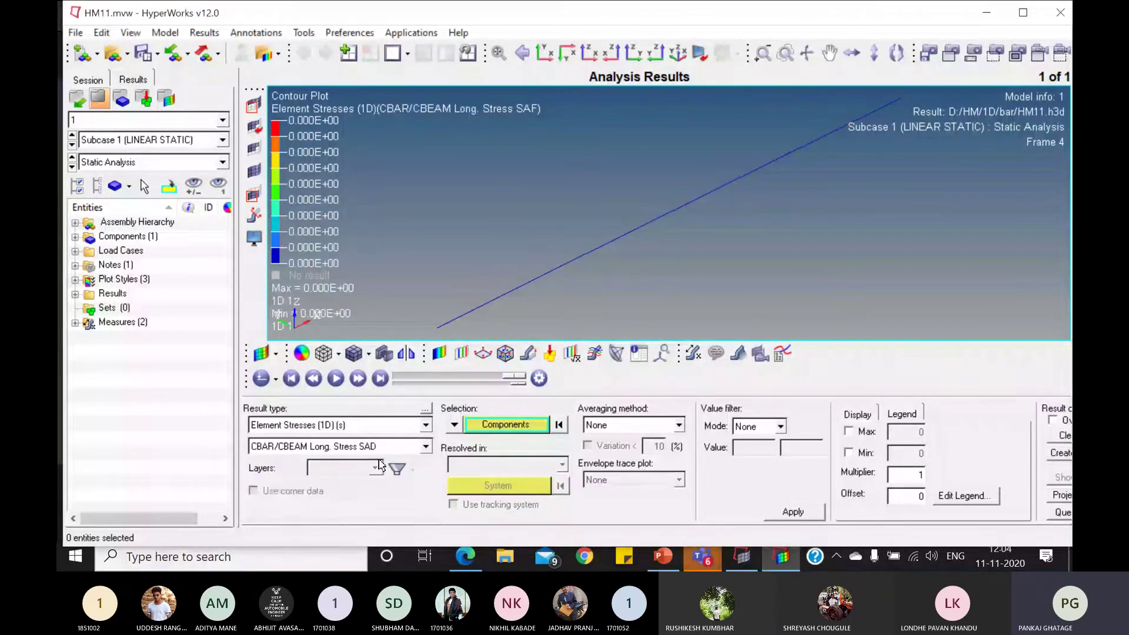
pyautogui.click(792, 513)
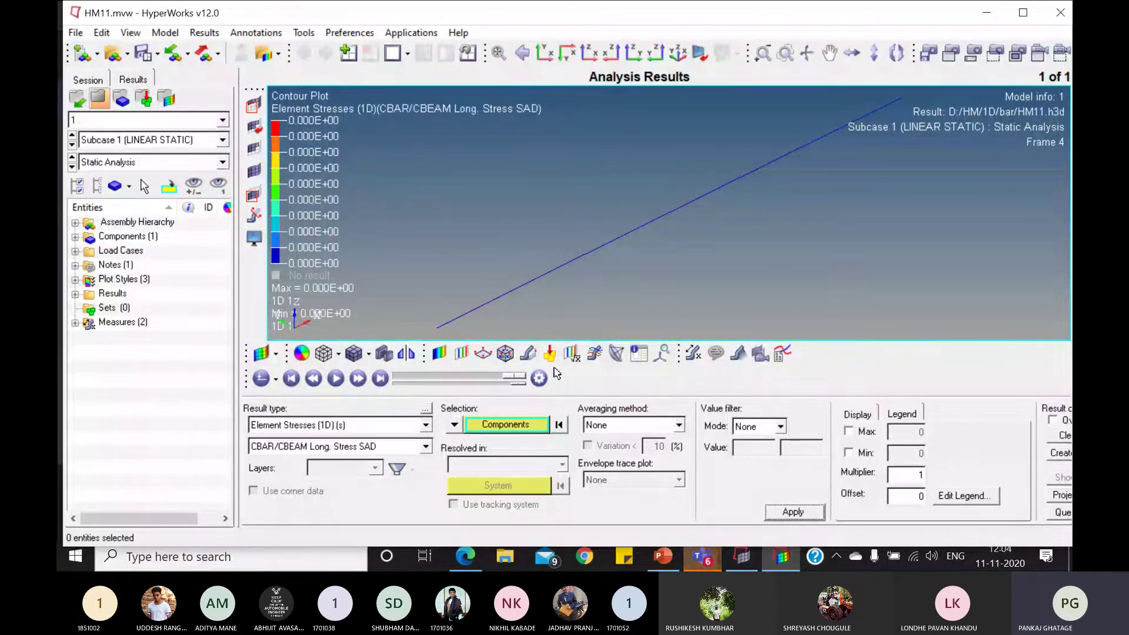
# Step: Contour the bar with the CBAR/CBEAM Long. Stress SAMIN component
pyautogui.click(785, 565)
pyautogui.click(785, 568)
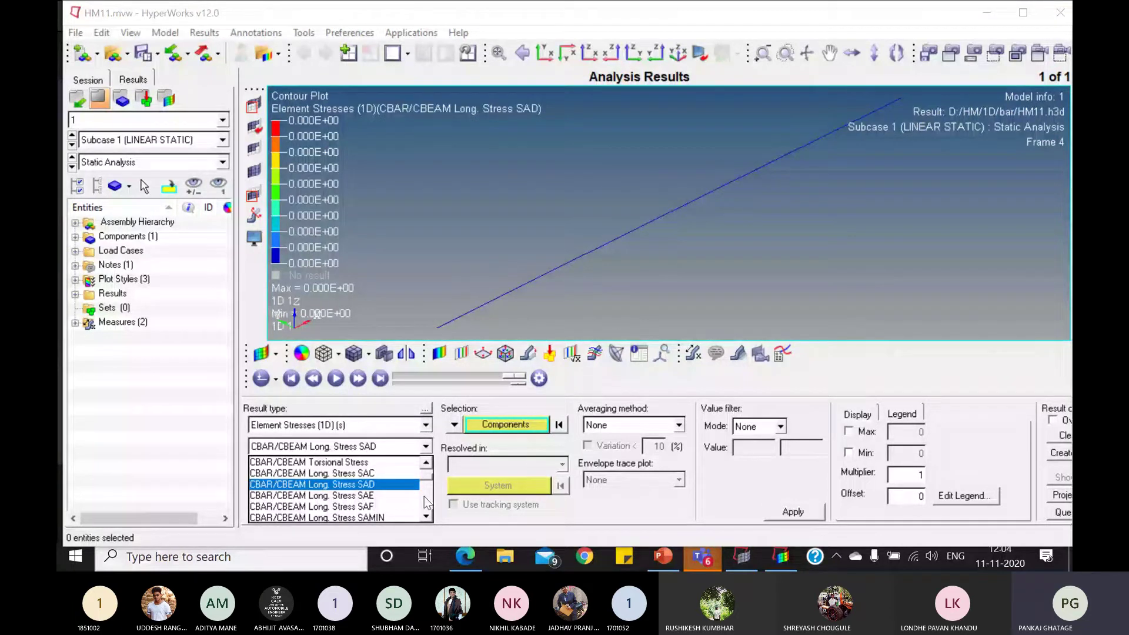
pyautogui.click(384, 518)
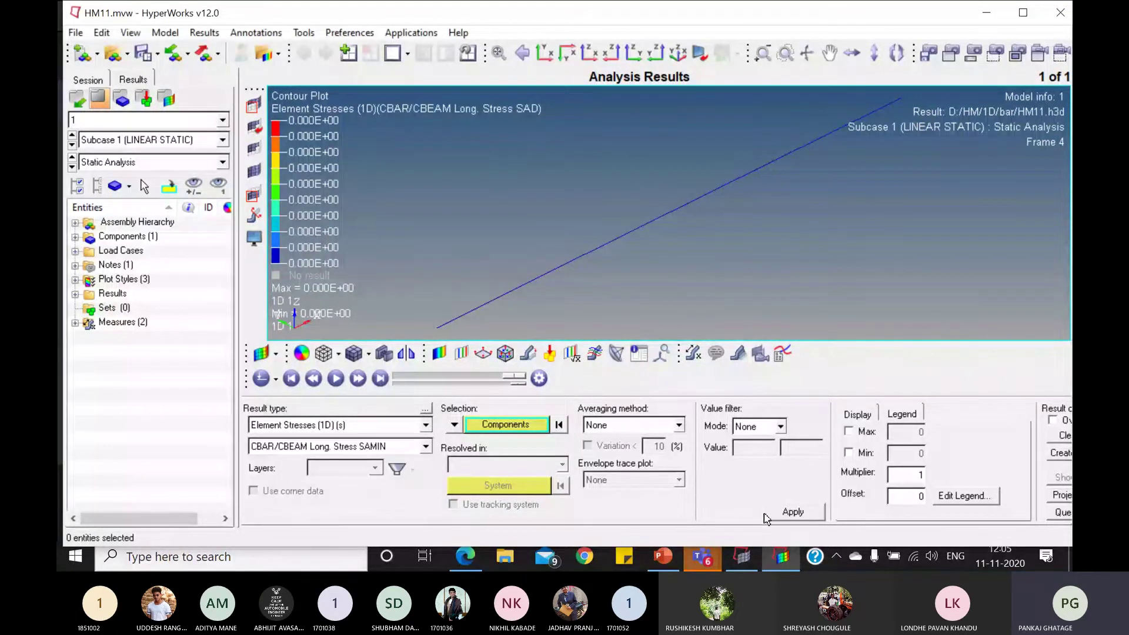
pyautogui.click(793, 512)
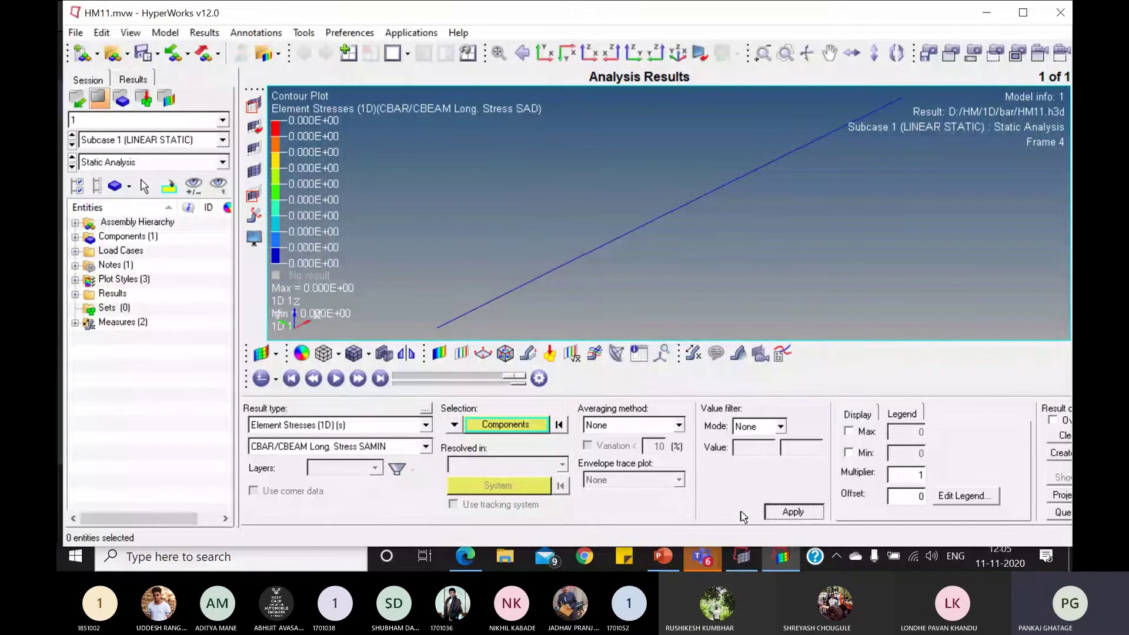
# Step: Plot the CBAR/CBEAM Long. Stress SBMAX contour on the bar
pyautogui.click(425, 447)
pyautogui.scroll(-1, 381, 479)
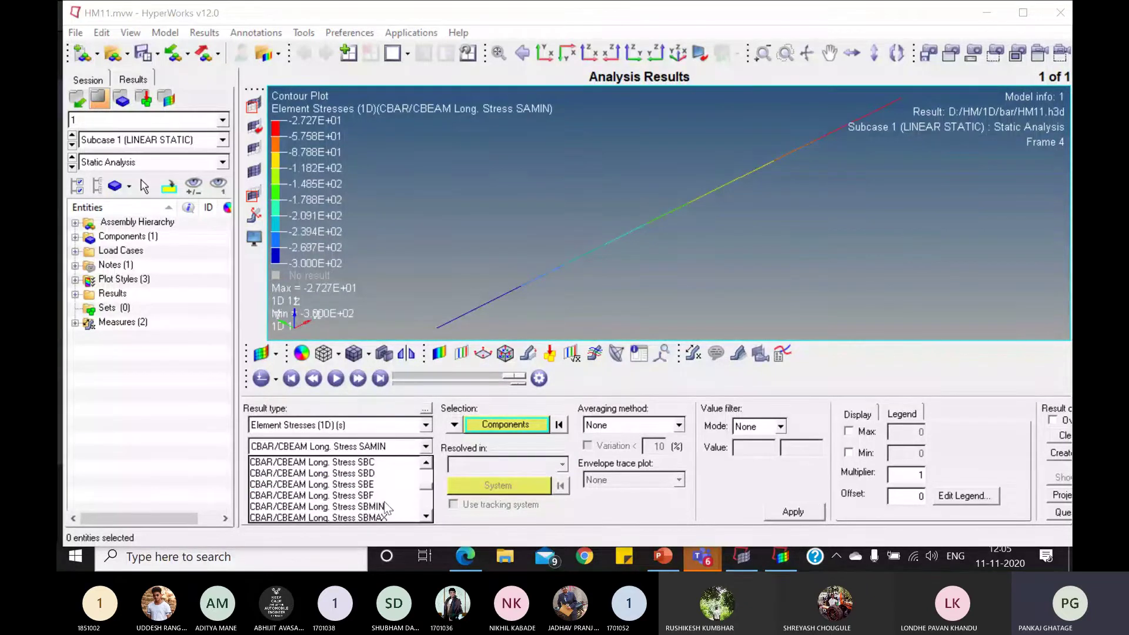
pyautogui.click(381, 518)
pyautogui.click(789, 518)
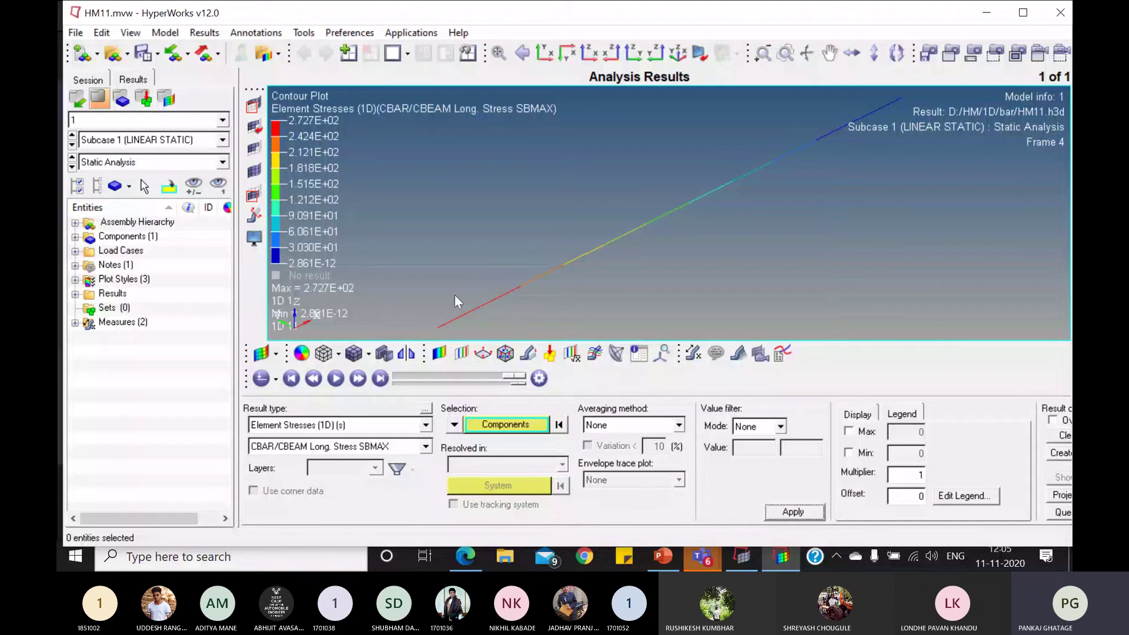
# Step: Select CBAR/CBEAM Long. Stress SAC as the stress component without applying the contour
pyautogui.click(426, 447)
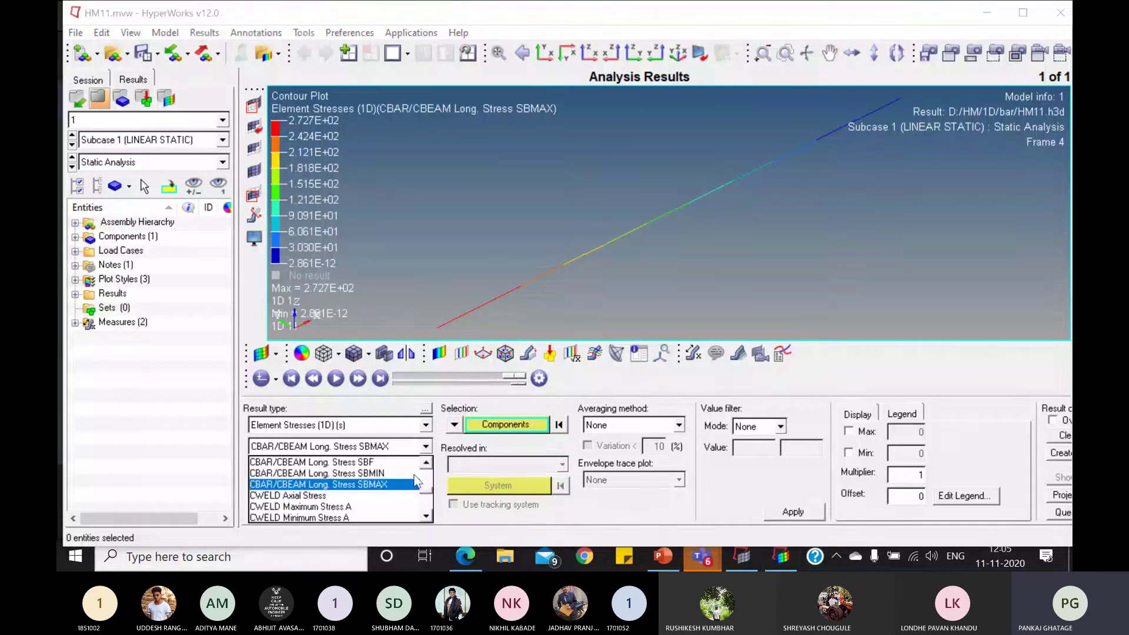
pyautogui.moveTo(428, 496); pyautogui.dragTo(432, 483)
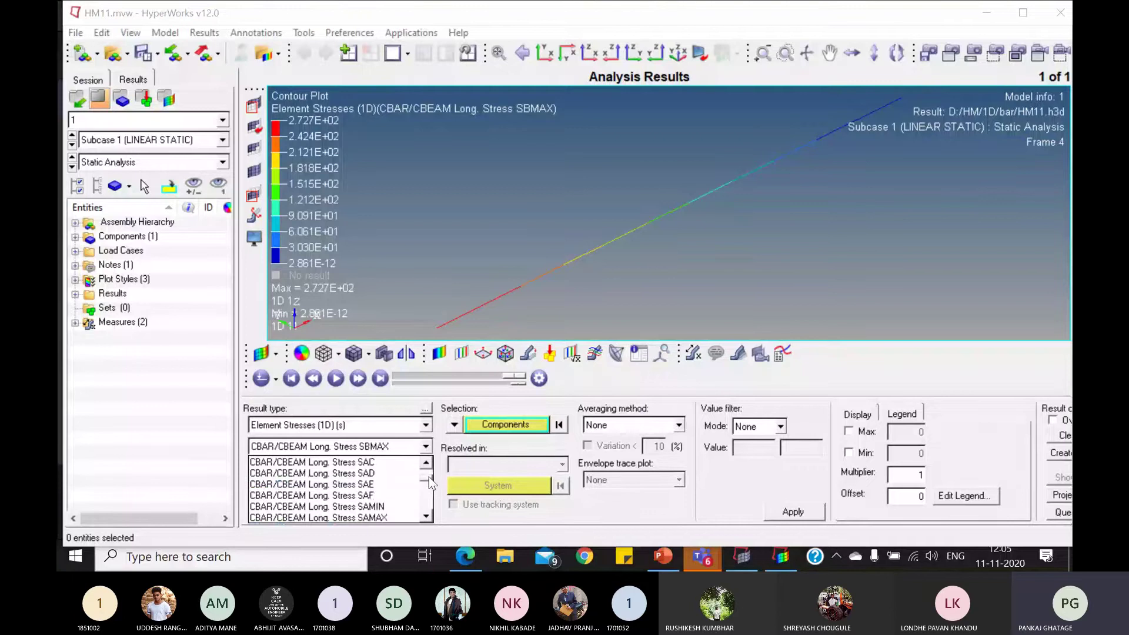
pyautogui.click(370, 463)
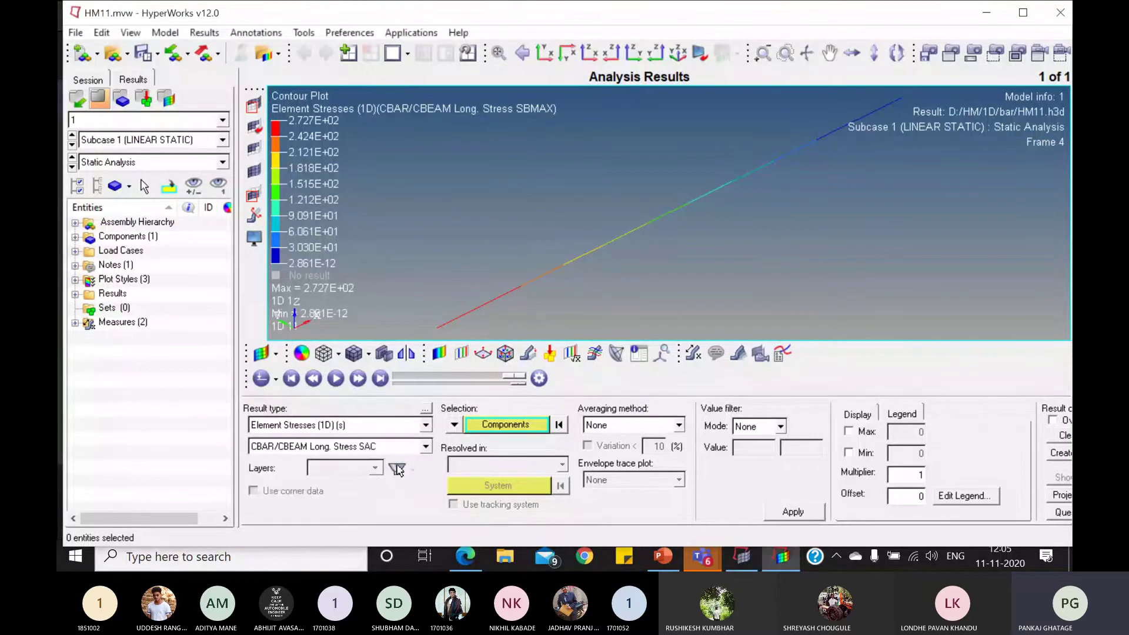
pyautogui.click(779, 559)
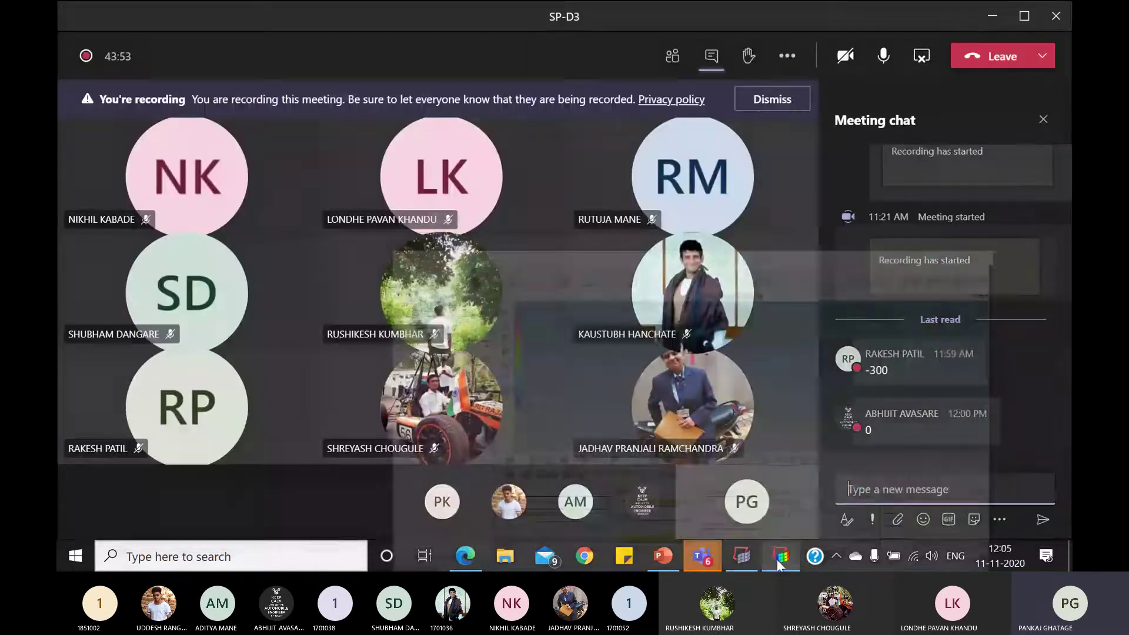
pyautogui.click(779, 562)
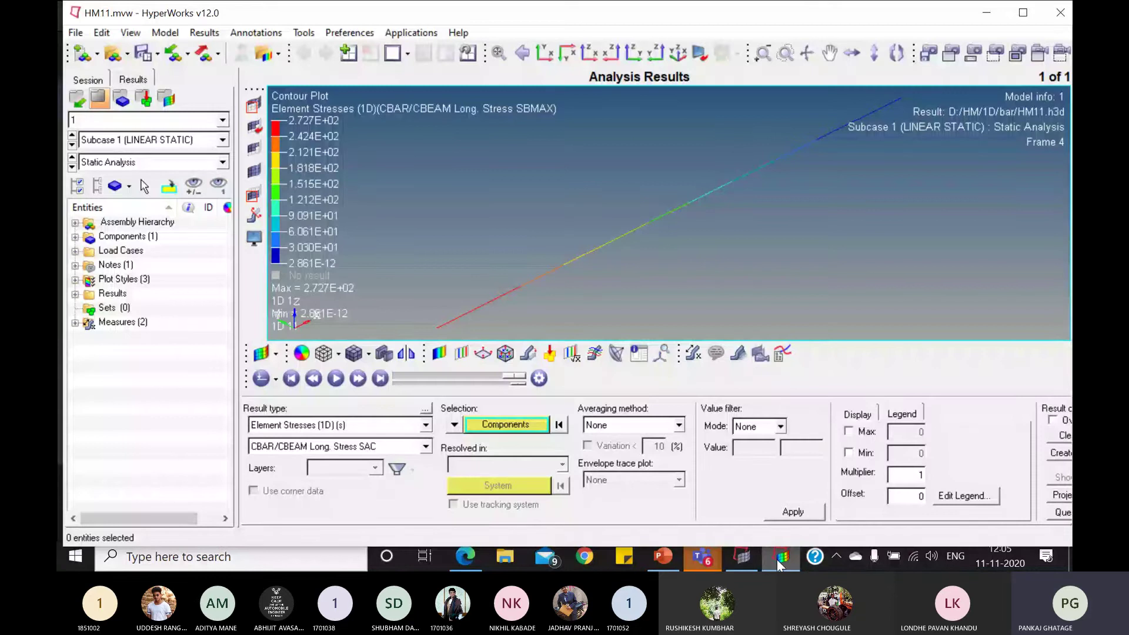
# Step: Switch to the 1D Meshing presentation in PowerPoint and review the bar bending, C-D-E-F points and rectangular cross-section beam slides
pyautogui.click(661, 562)
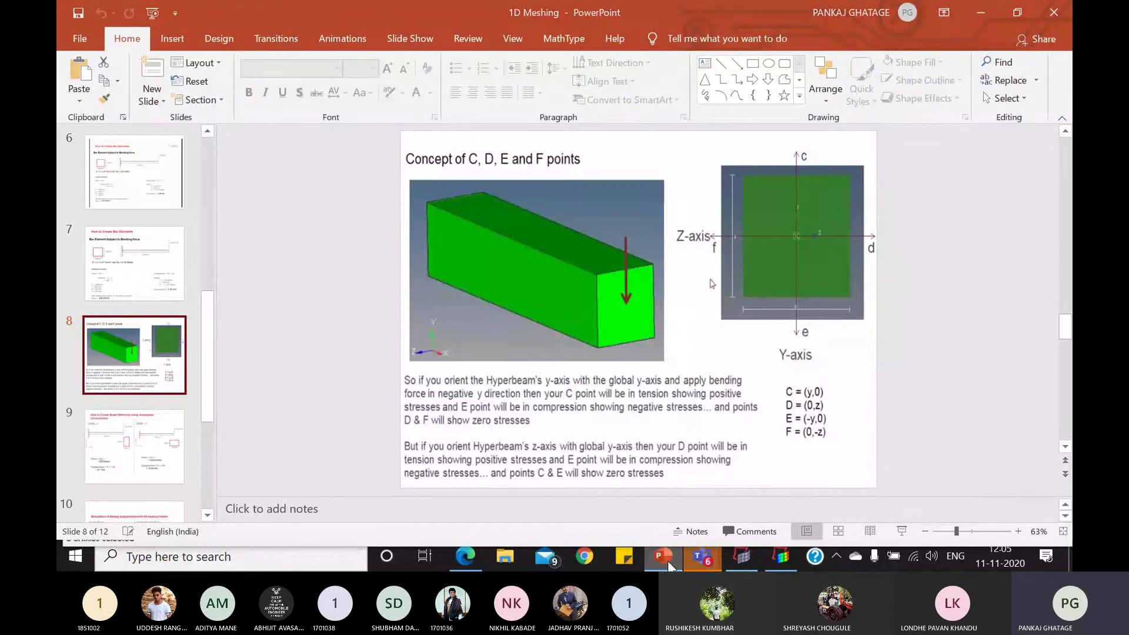
pyautogui.click(668, 560)
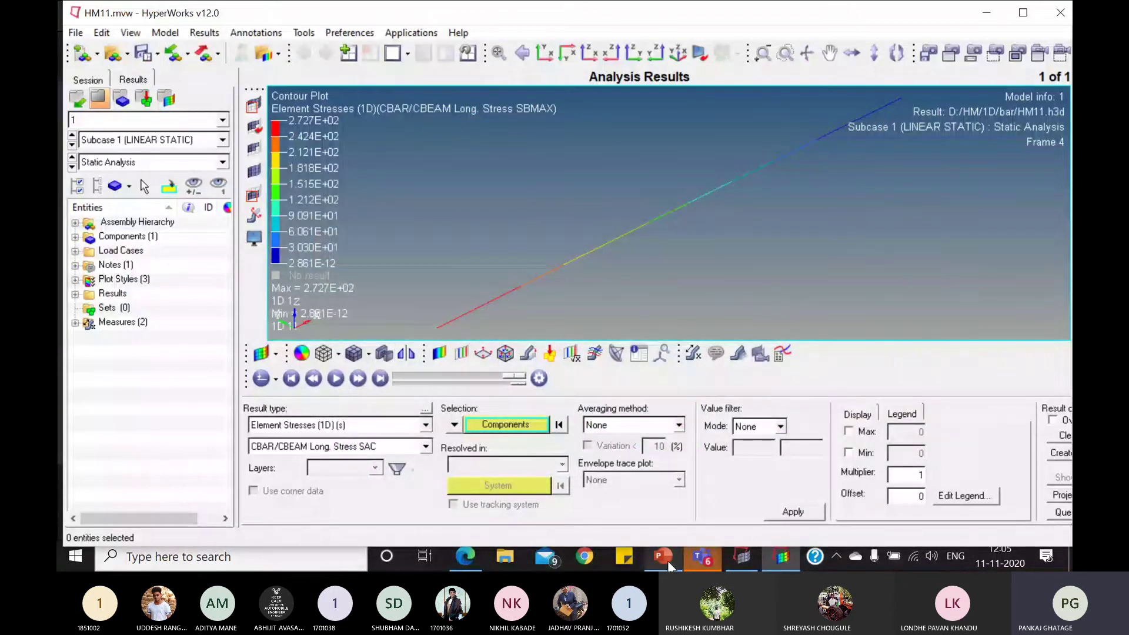
pyautogui.click(669, 560)
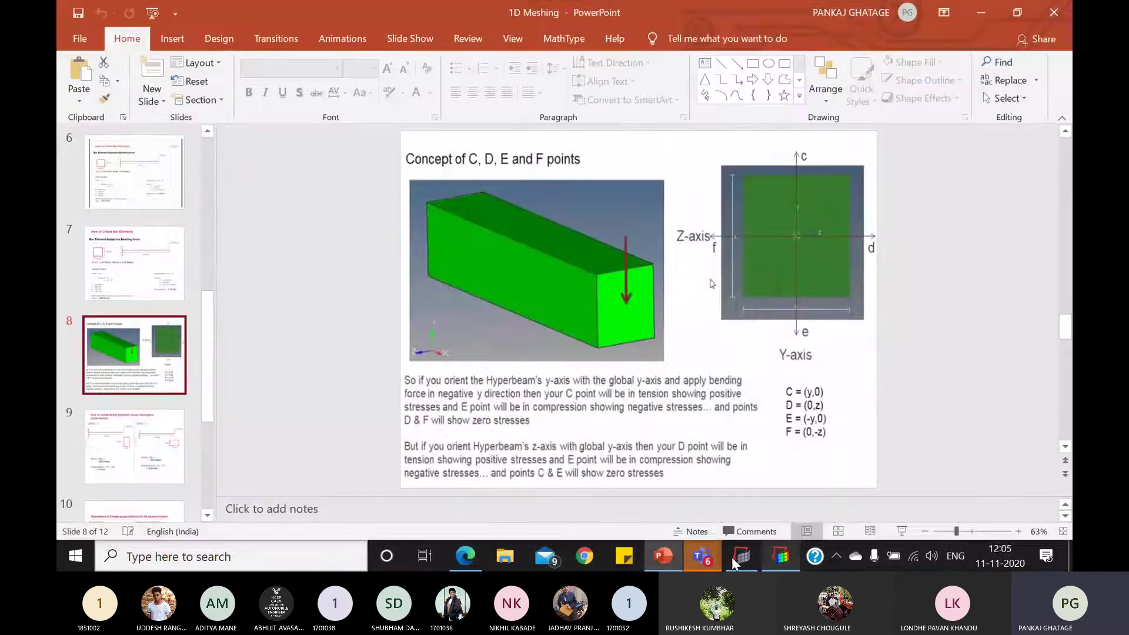
pyautogui.click(665, 554)
pyautogui.click(664, 551)
pyautogui.click(154, 247)
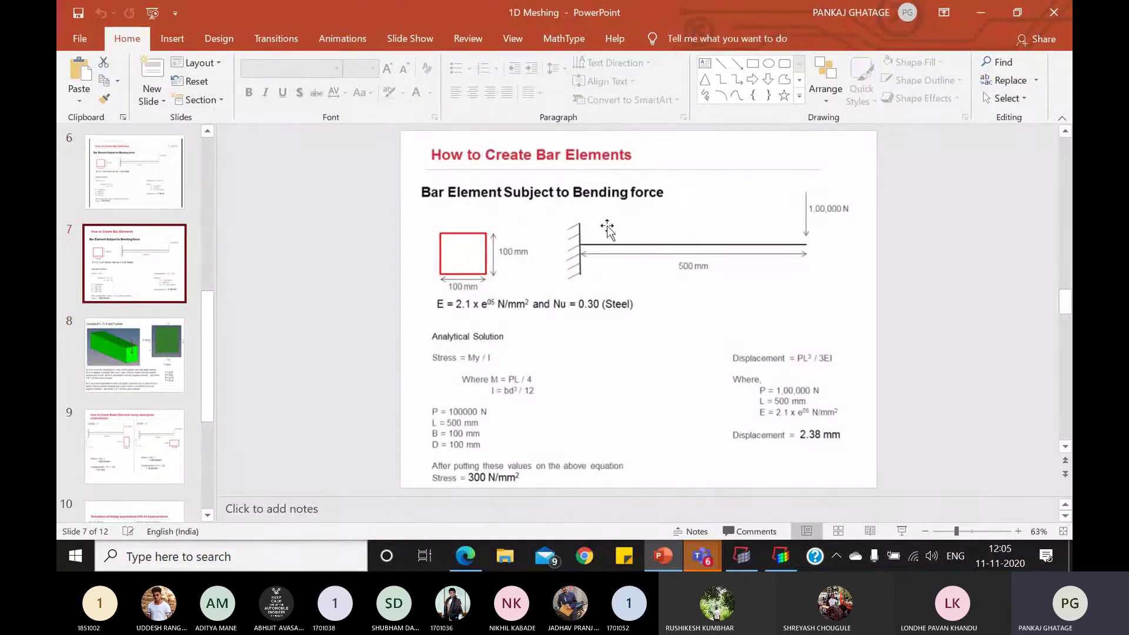
pyautogui.press('Down')
pyautogui.press('Down')
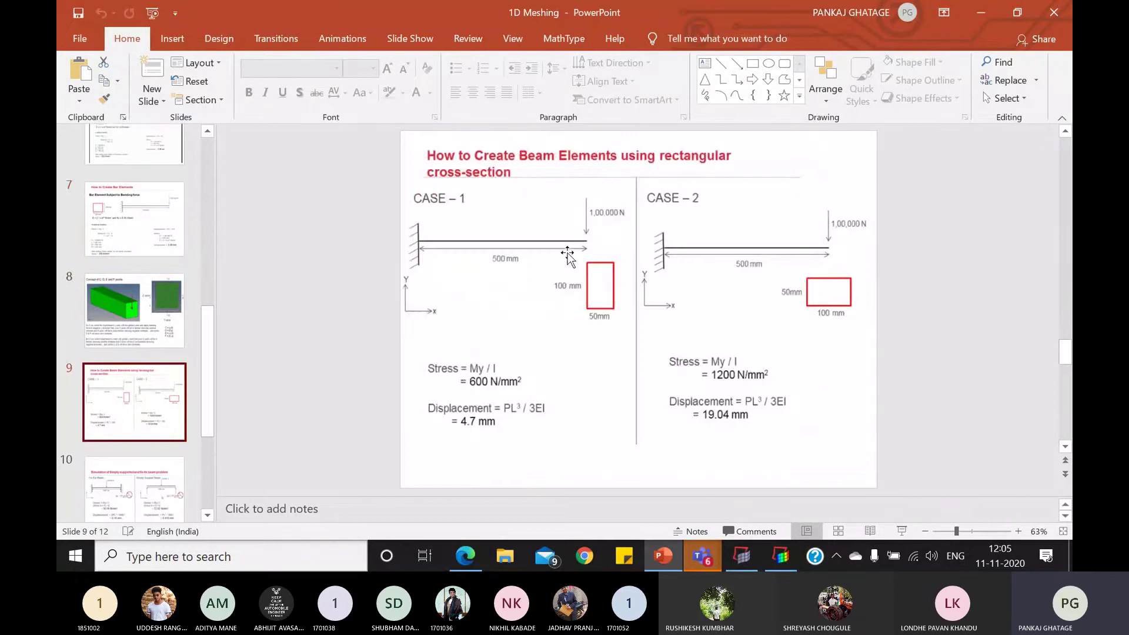
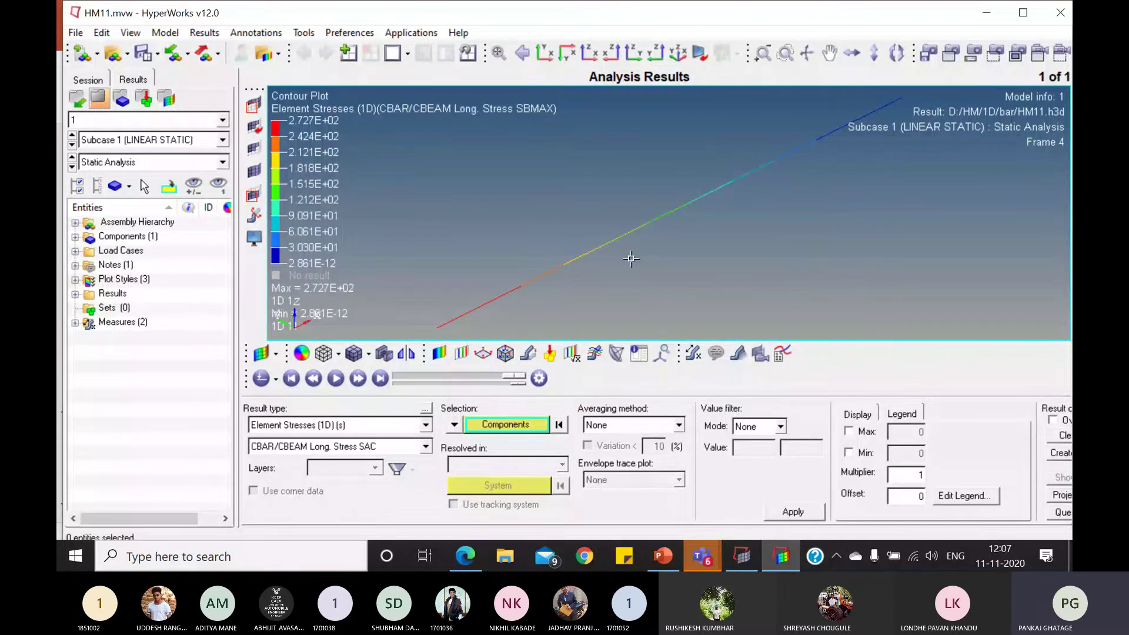
# Step: Set the element mark of BAR elements to Cube in the HyperWorks visualization options and apply it
pyautogui.press('o')
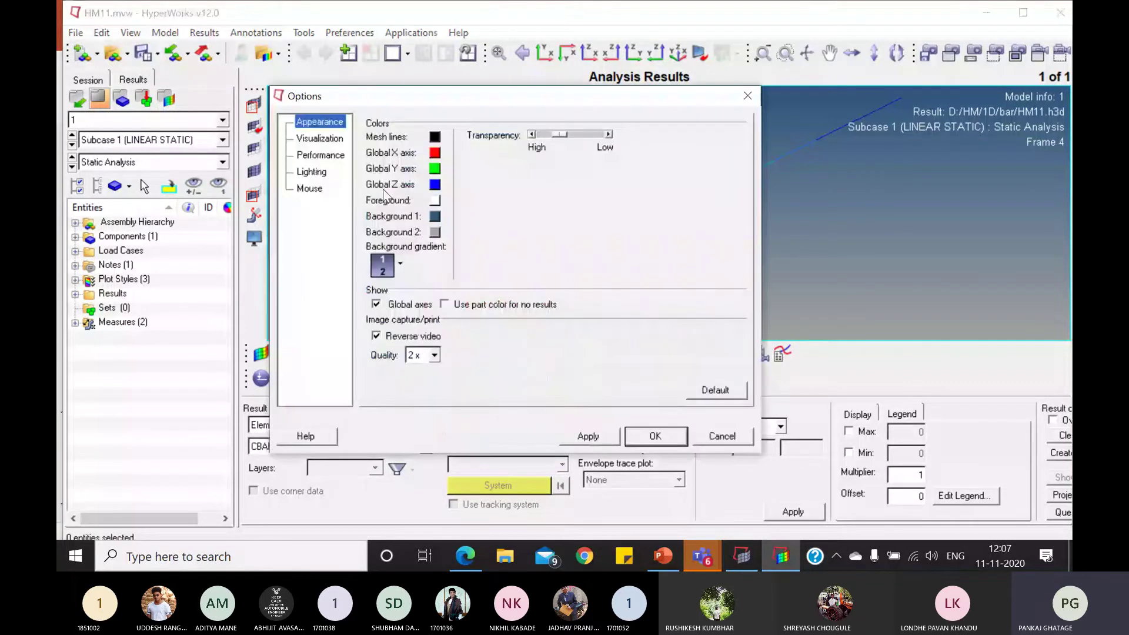
pyautogui.click(322, 156)
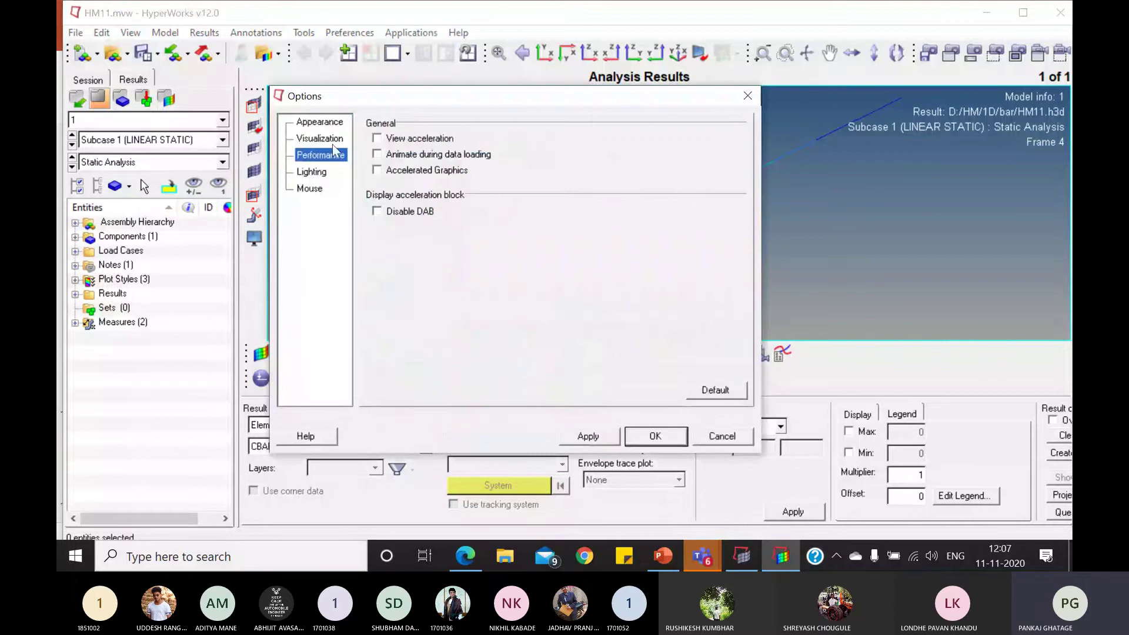
pyautogui.click(323, 139)
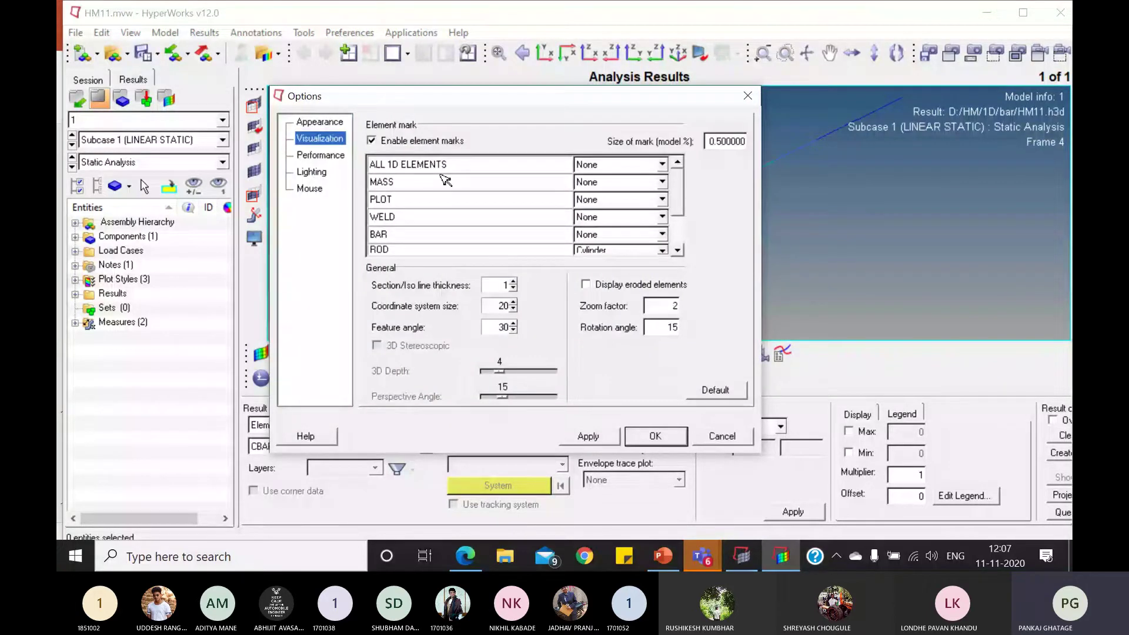
pyautogui.click(630, 234)
pyautogui.click(609, 289)
pyautogui.click(643, 238)
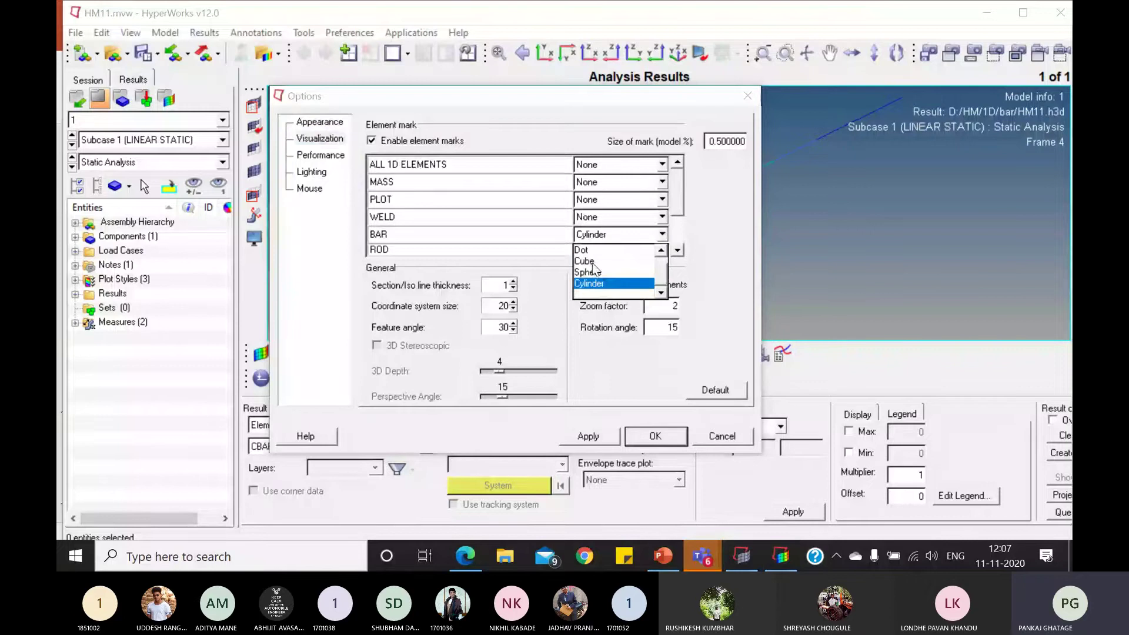
pyautogui.click(585, 262)
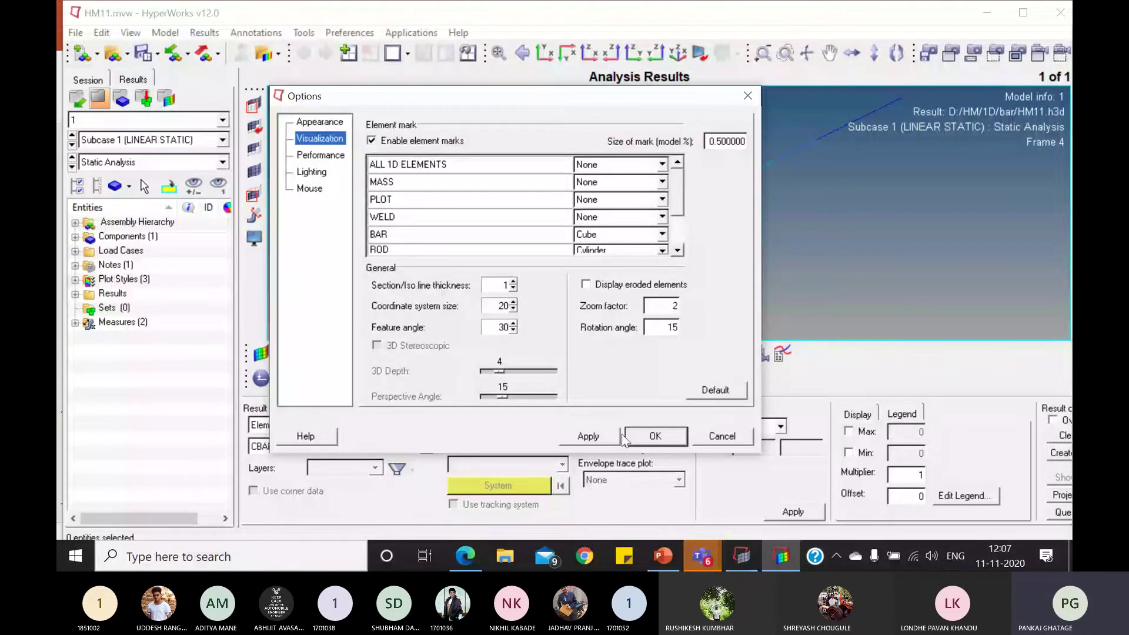
pyautogui.click(588, 436)
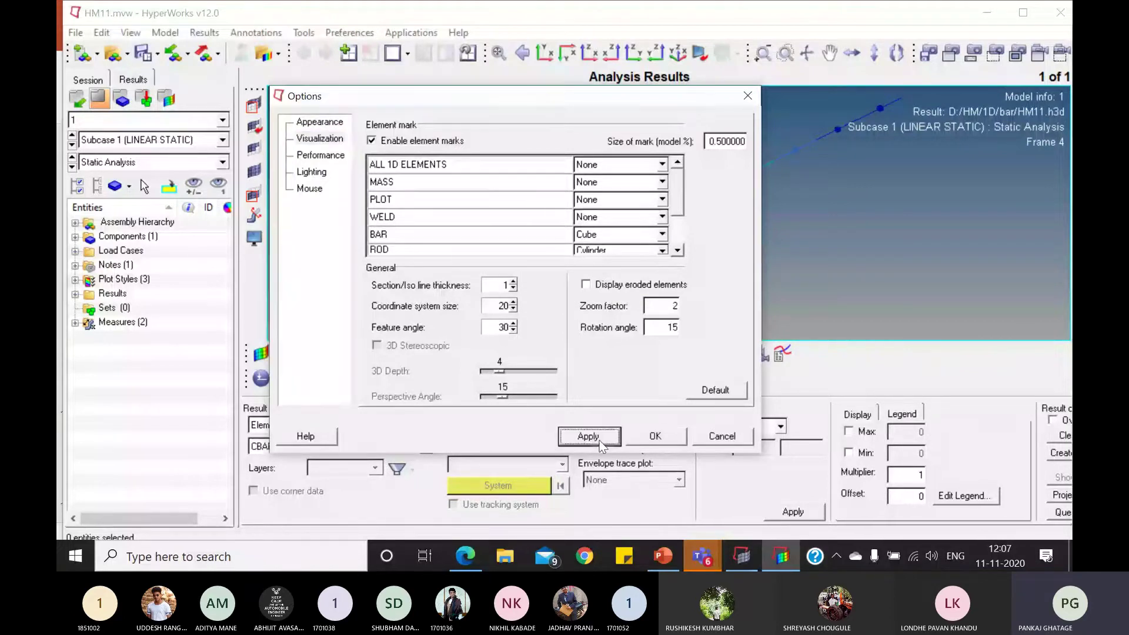
pyautogui.click(650, 436)
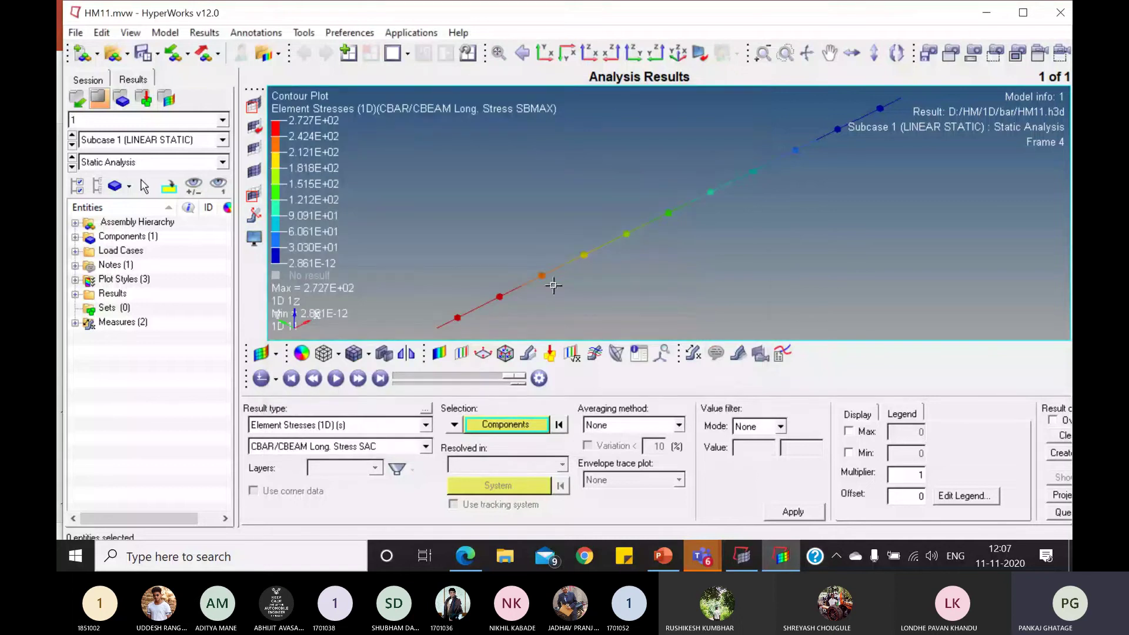
# Step: Change the BAR element mark to Cylinder in the visualization options and view the bar in the XY plane
pyautogui.click(350, 32)
pyautogui.moveTo(366, 51)
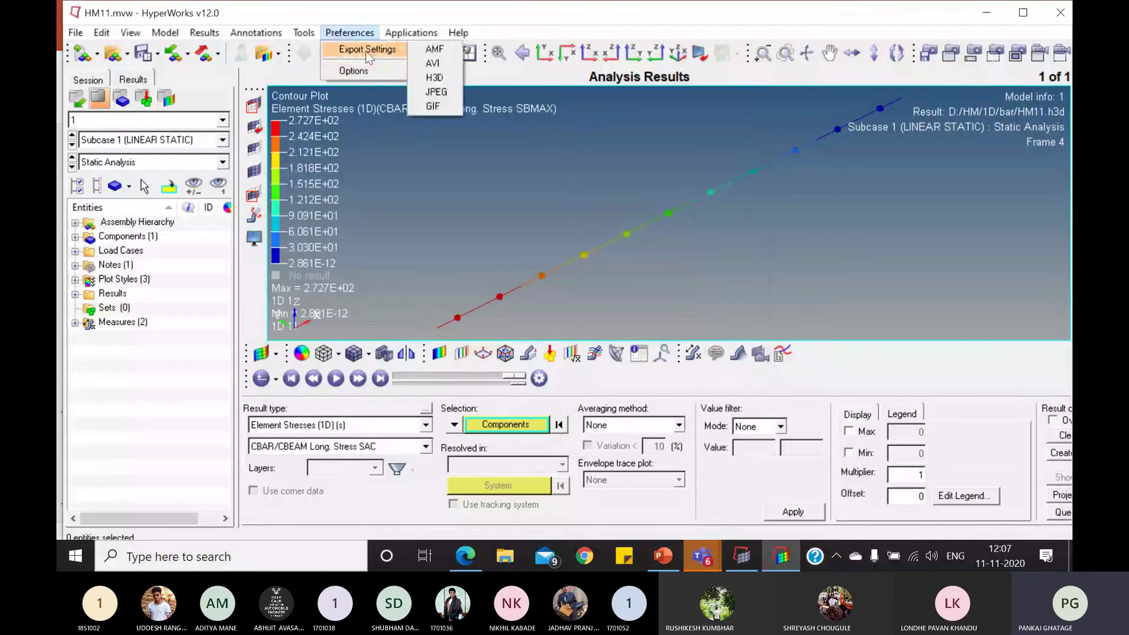
pyautogui.click(354, 71)
pyautogui.click(644, 235)
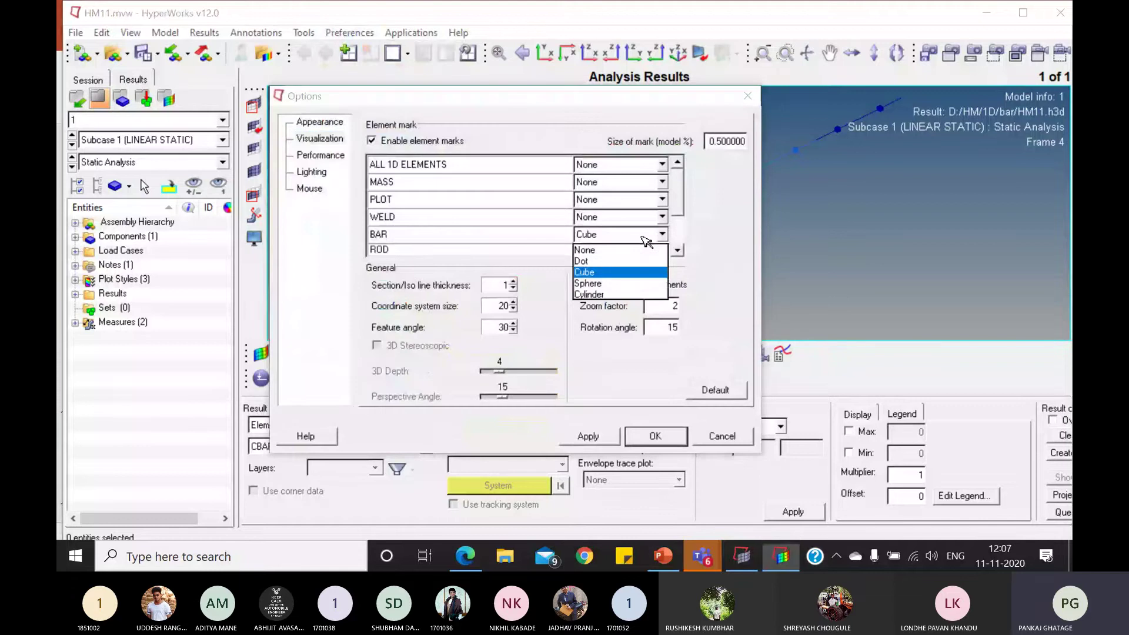
pyautogui.click(600, 294)
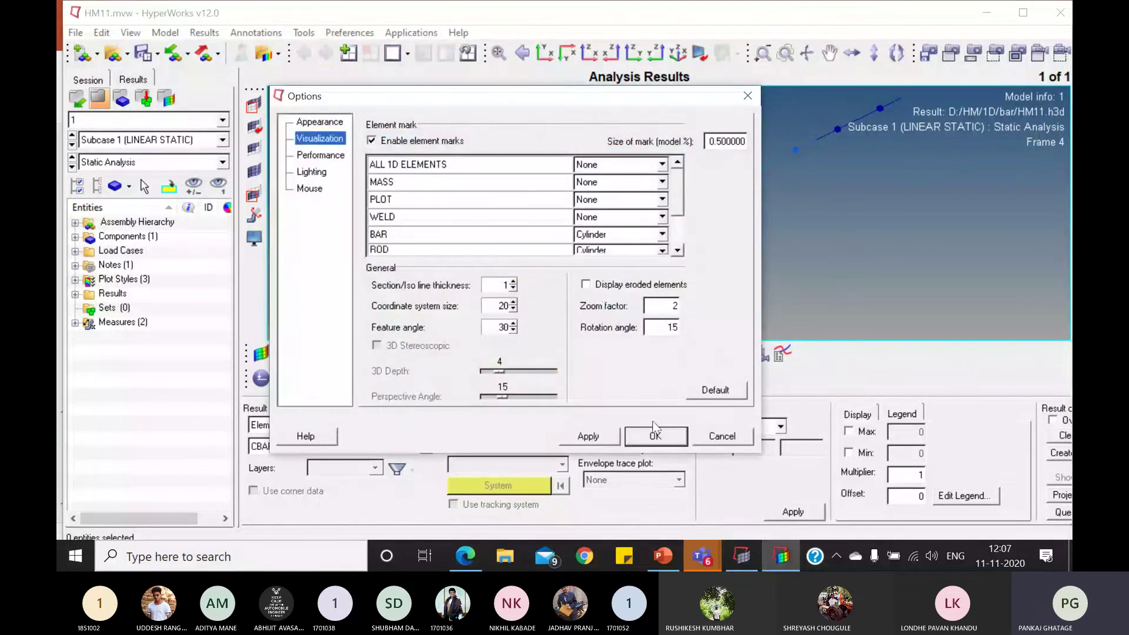
pyautogui.click(651, 437)
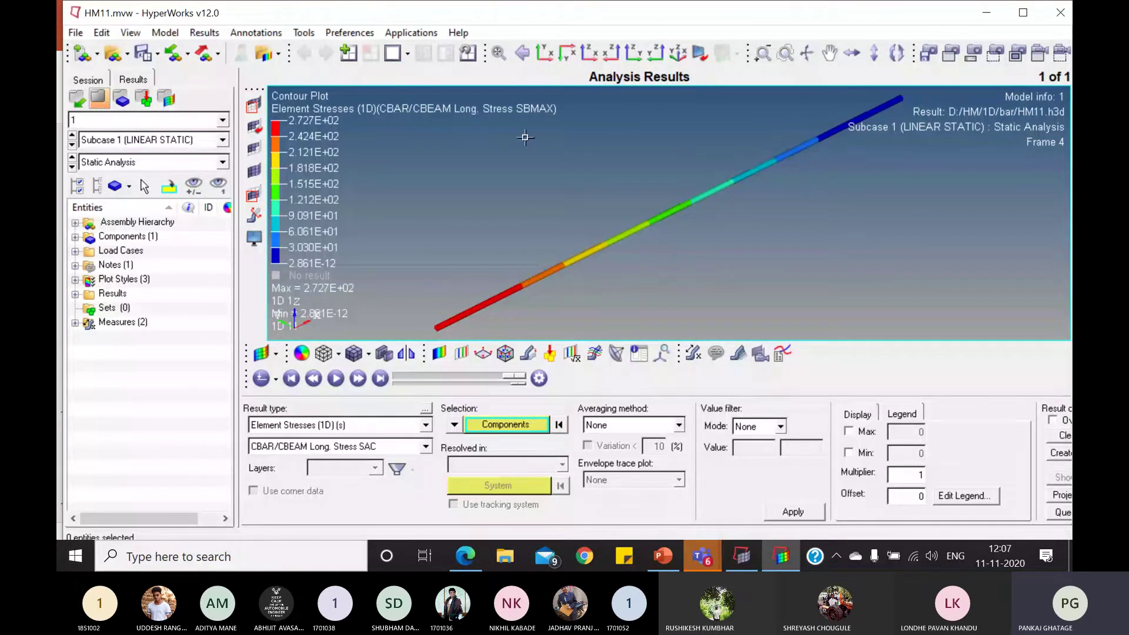
pyautogui.click(545, 54)
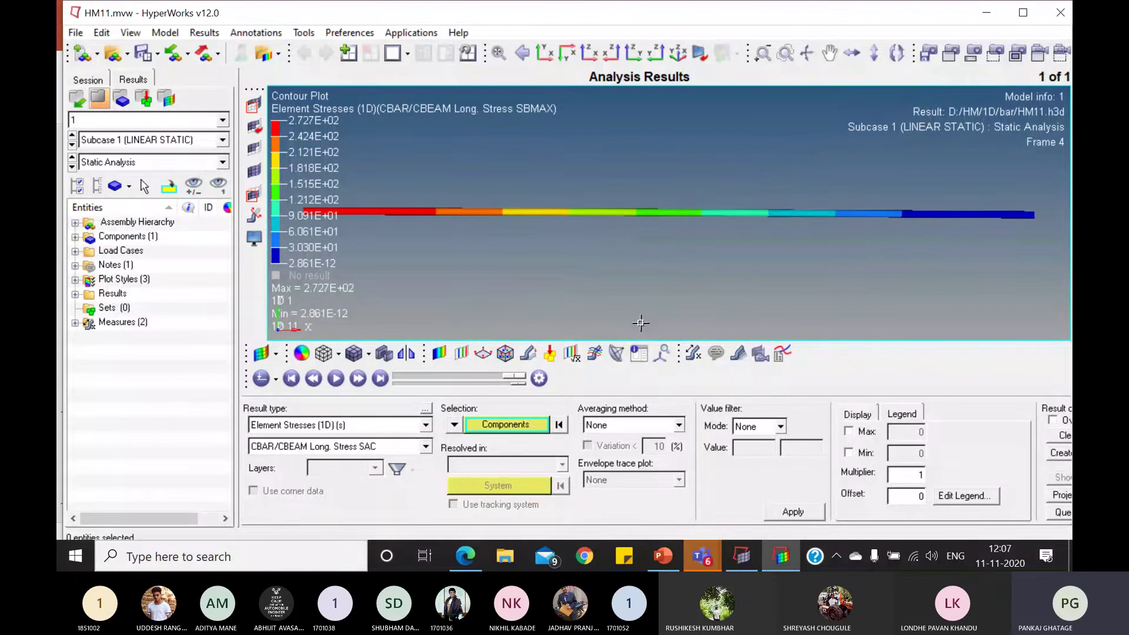
# Step: Contour the bar with Displacement (v) Mag and start animating the result
pyautogui.click(356, 428)
pyautogui.click(334, 447)
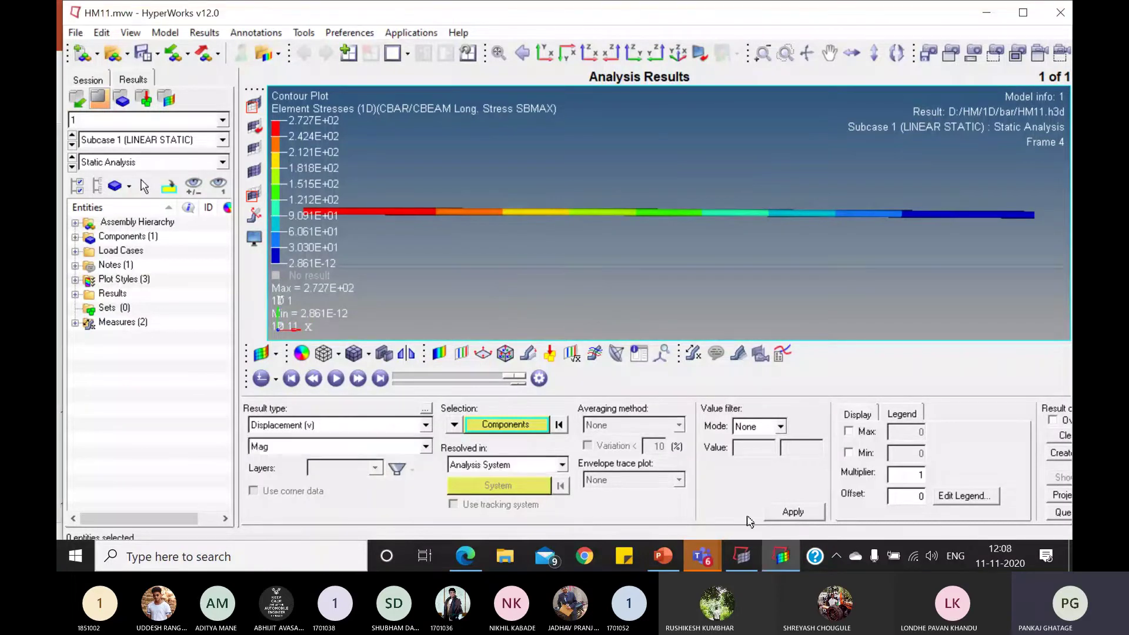
pyautogui.click(779, 516)
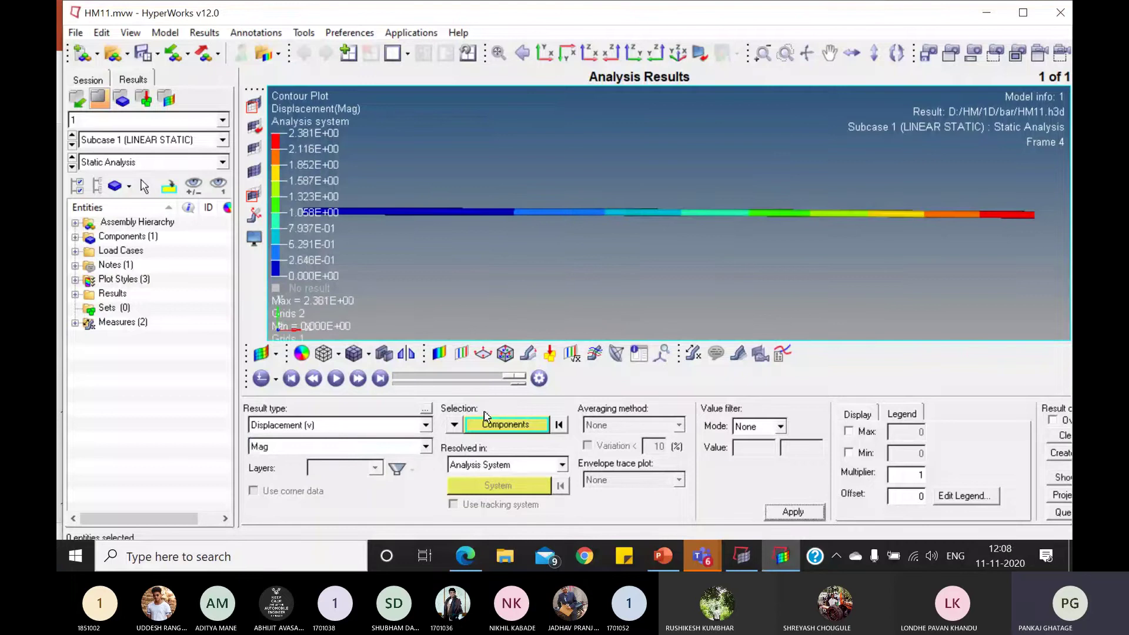
pyautogui.click(336, 378)
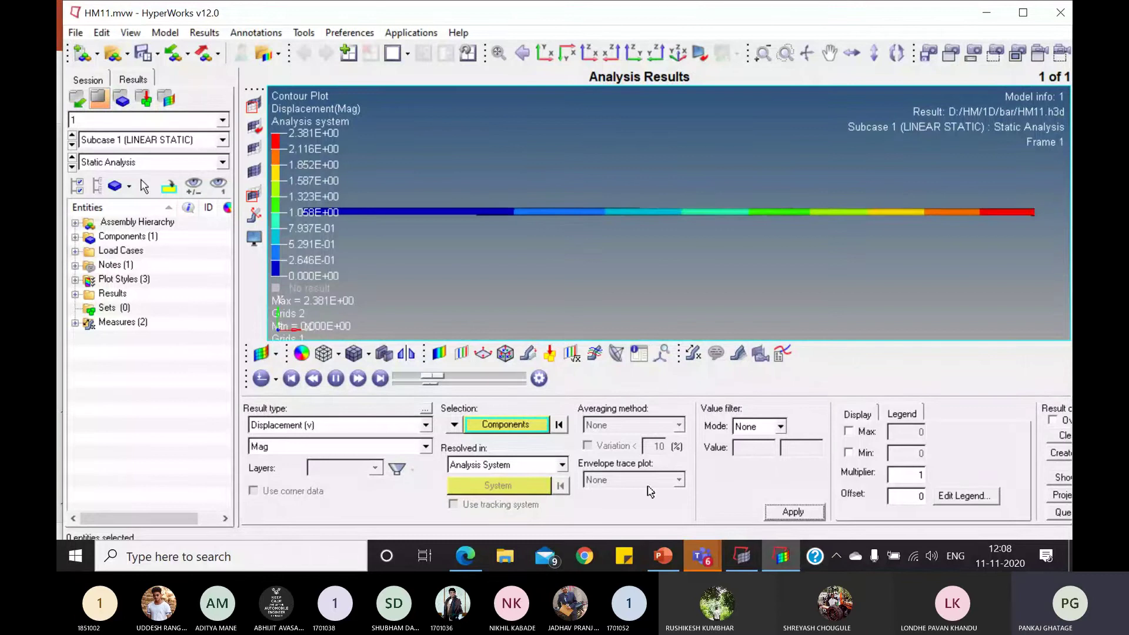
pyautogui.click(563, 465)
pyautogui.click(640, 510)
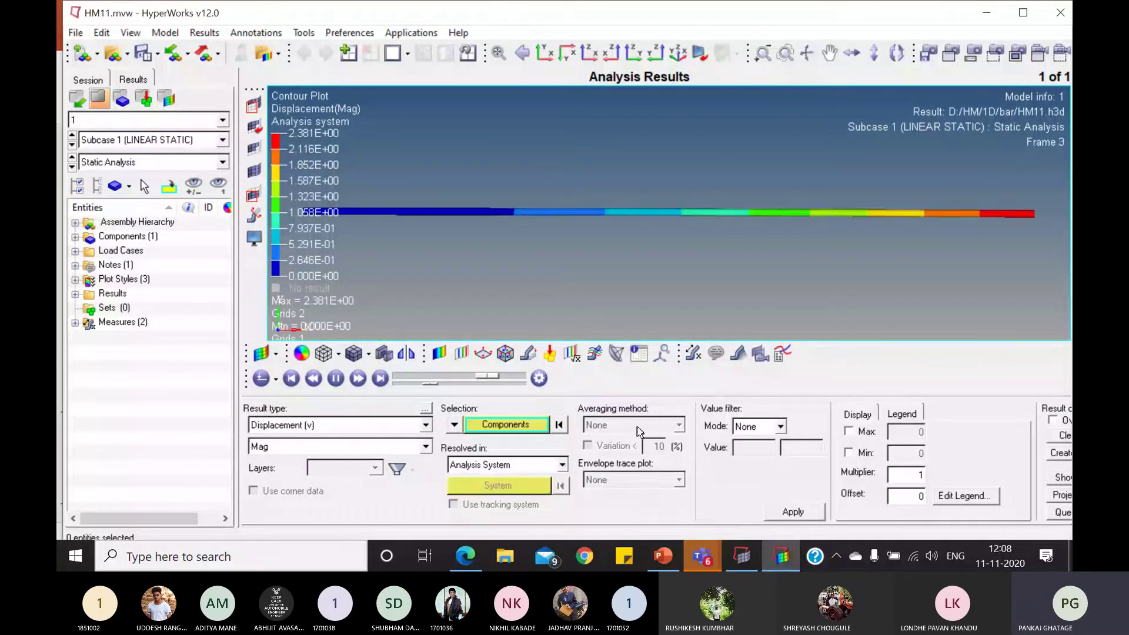
pyautogui.click(780, 427)
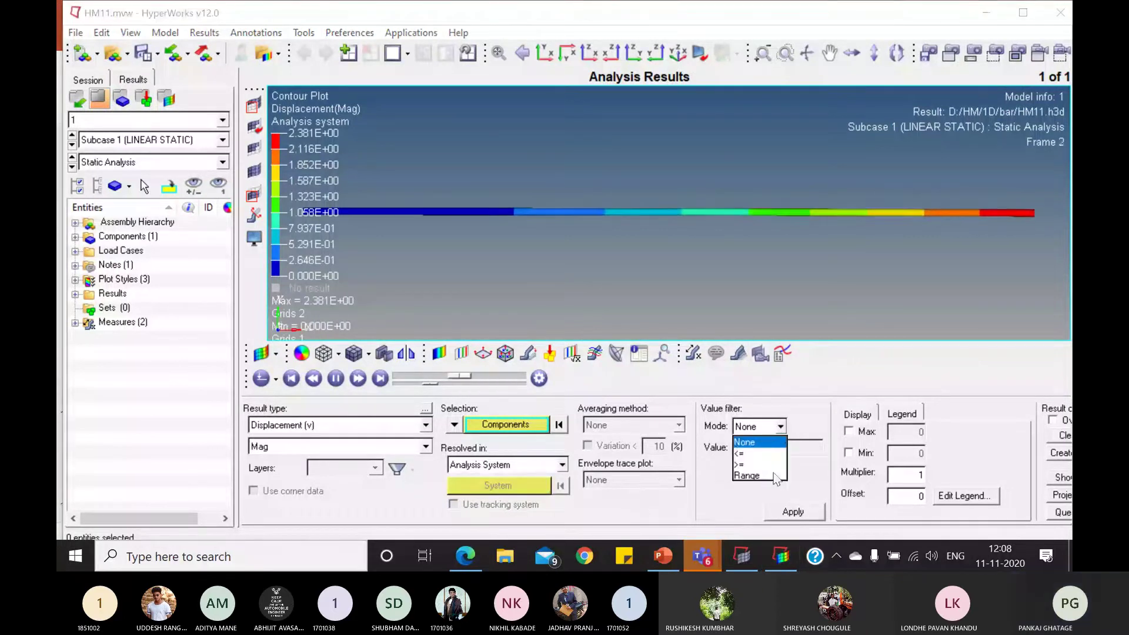
pyautogui.click(772, 442)
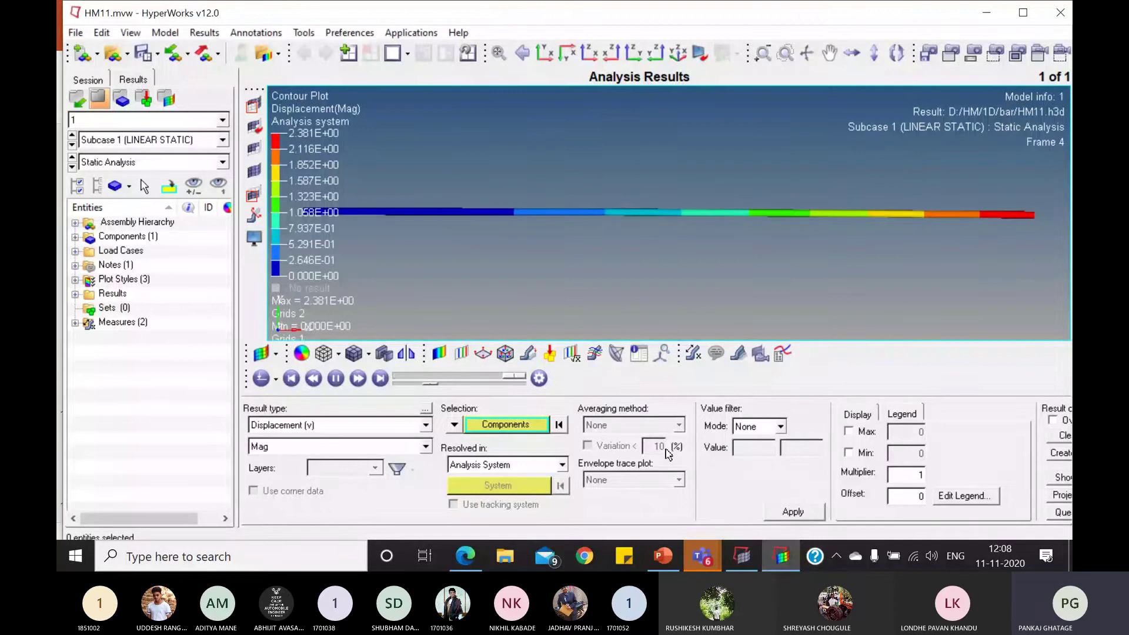
# Step: Apply an iso plot of Displacement (v) Mag showing values above the current value, and lower the current value to 0
pyautogui.click(459, 354)
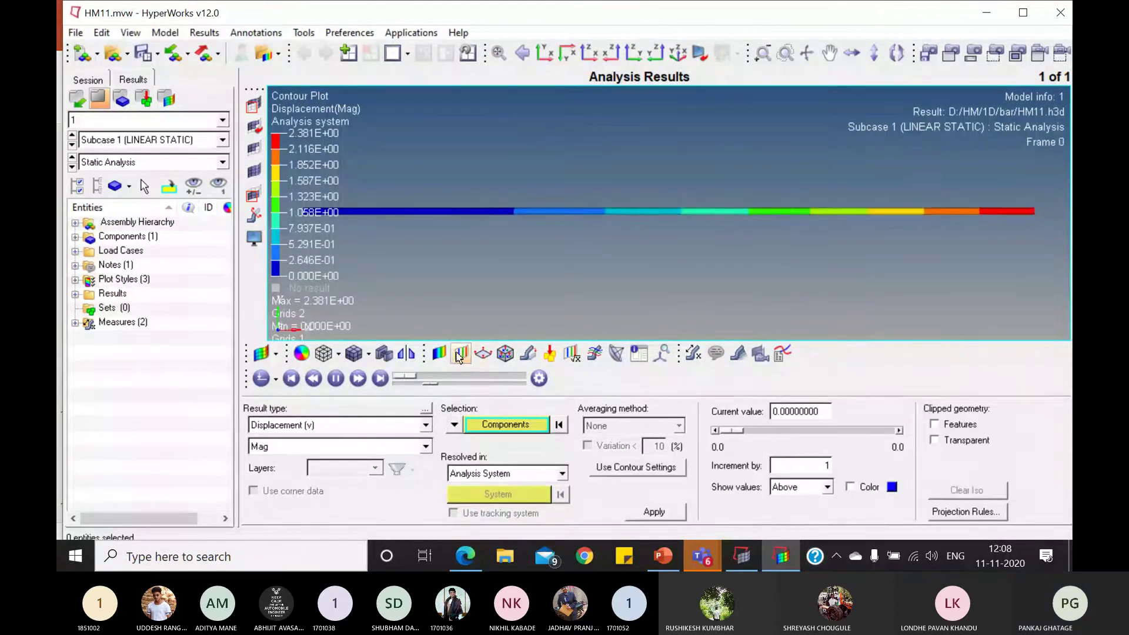
pyautogui.doubleClick(805, 412)
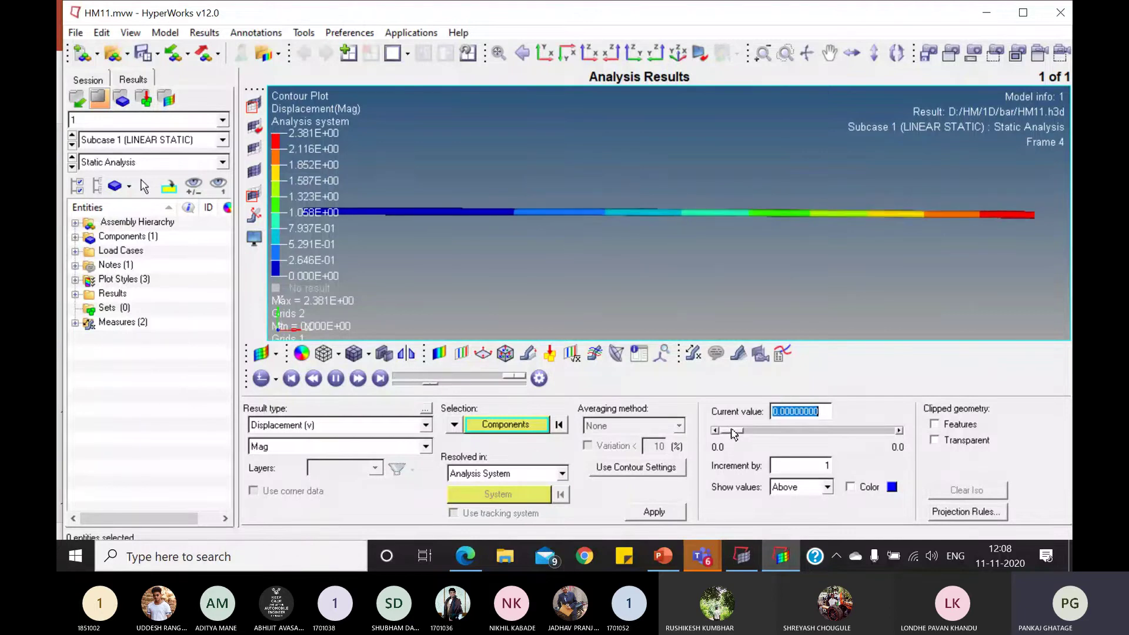
pyautogui.click(808, 414)
pyautogui.doubleClick(806, 413)
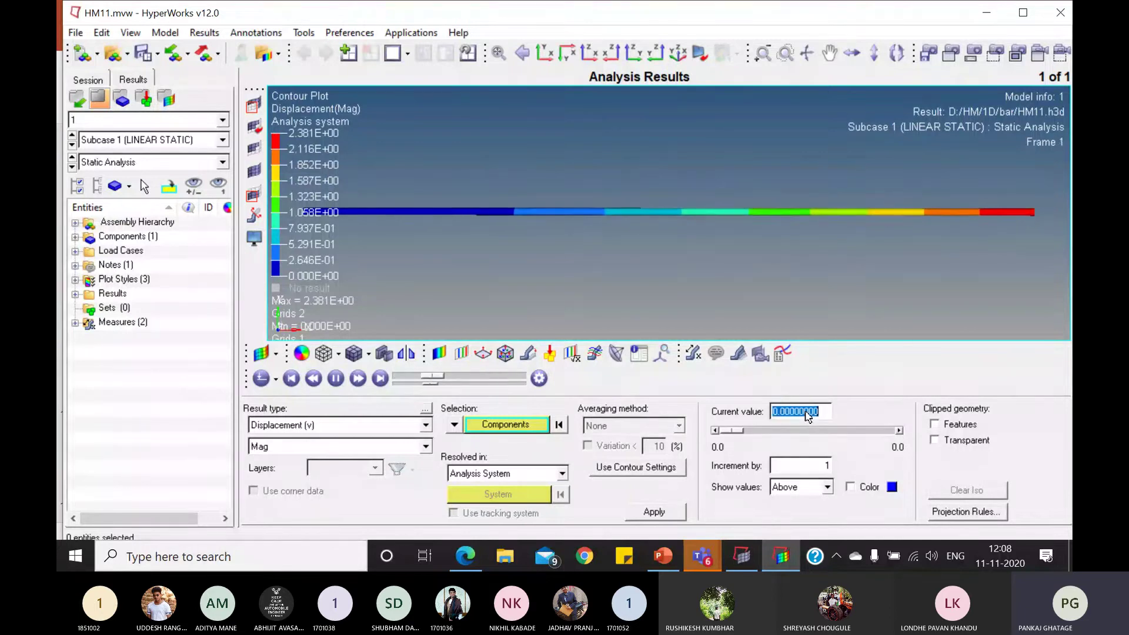
pyautogui.write('2')
pyautogui.press('Return')
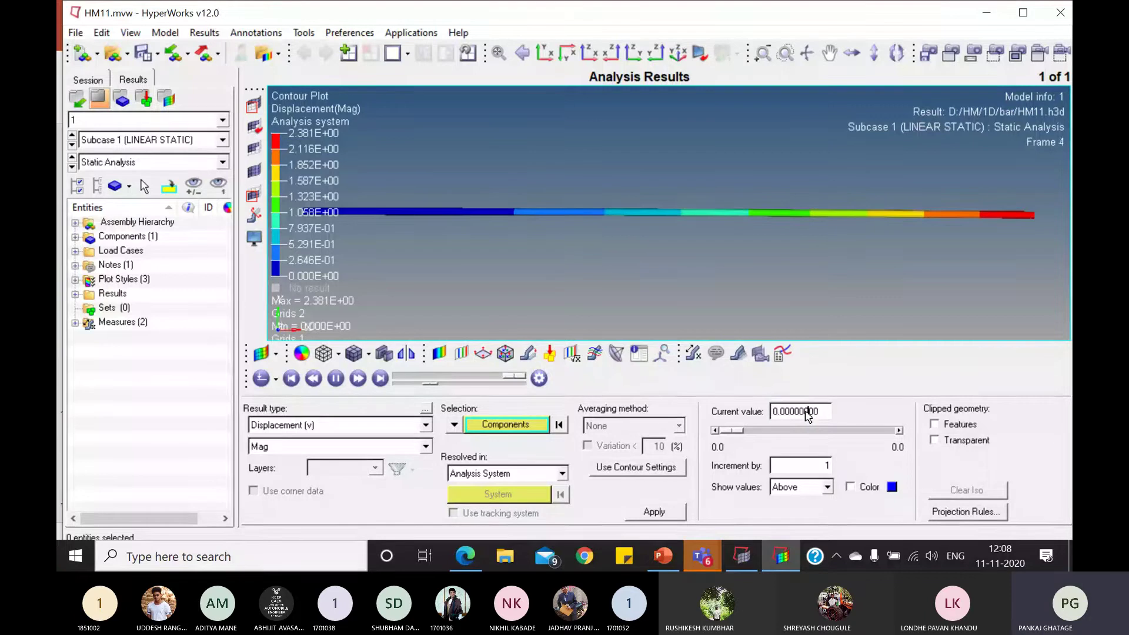
pyautogui.doubleClick(809, 416)
pyautogui.write('2')
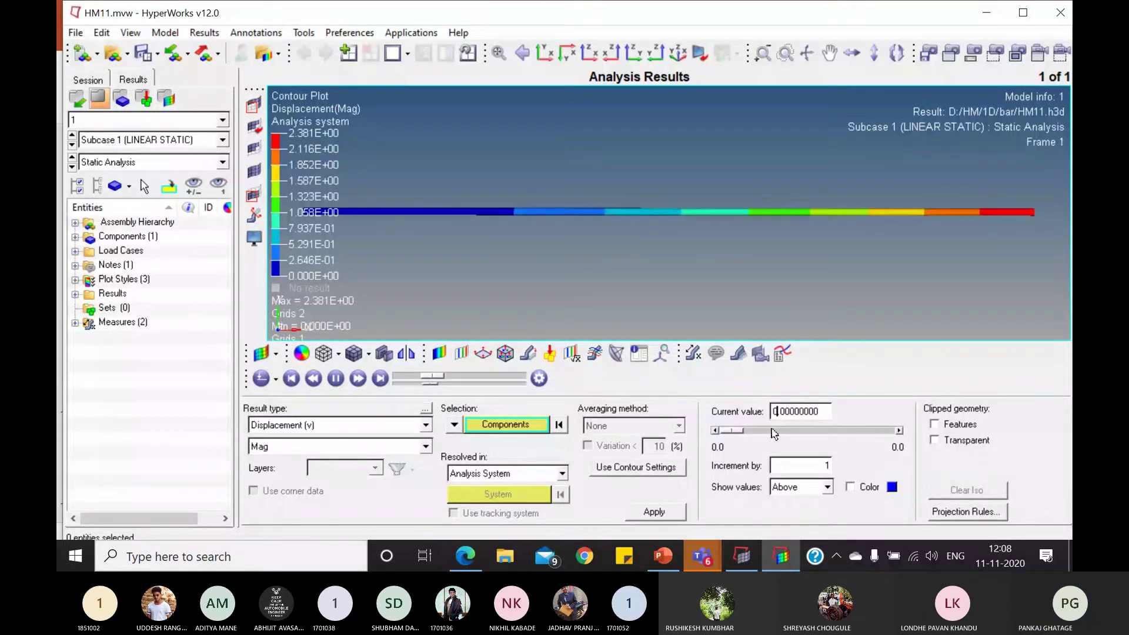
pyautogui.doubleClick(800, 412)
pyautogui.write('3')
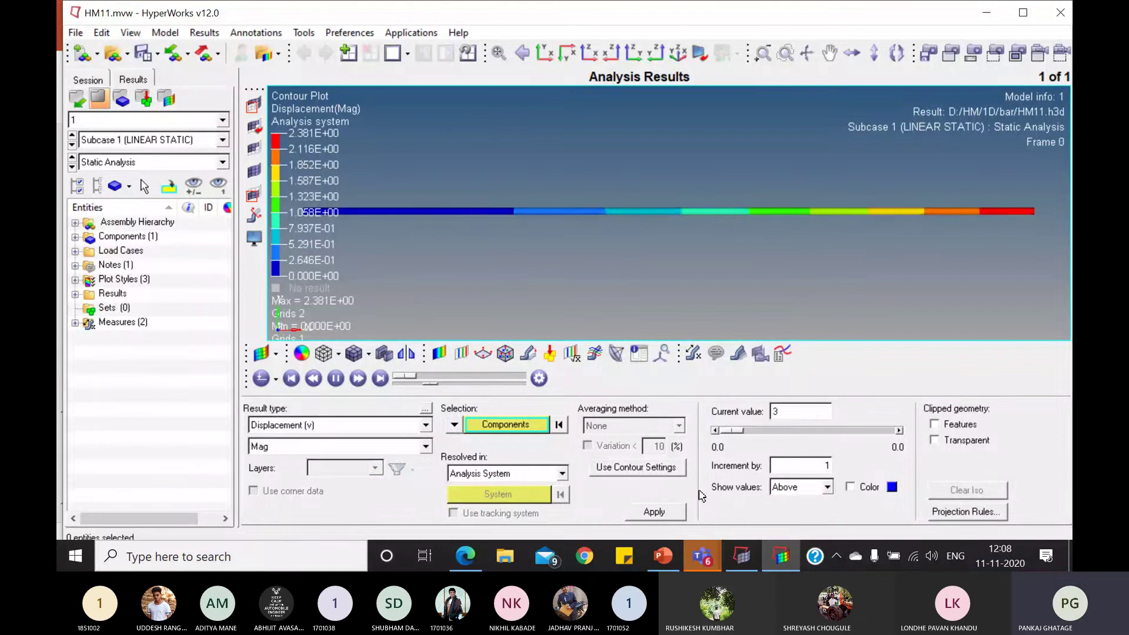
pyautogui.click(653, 512)
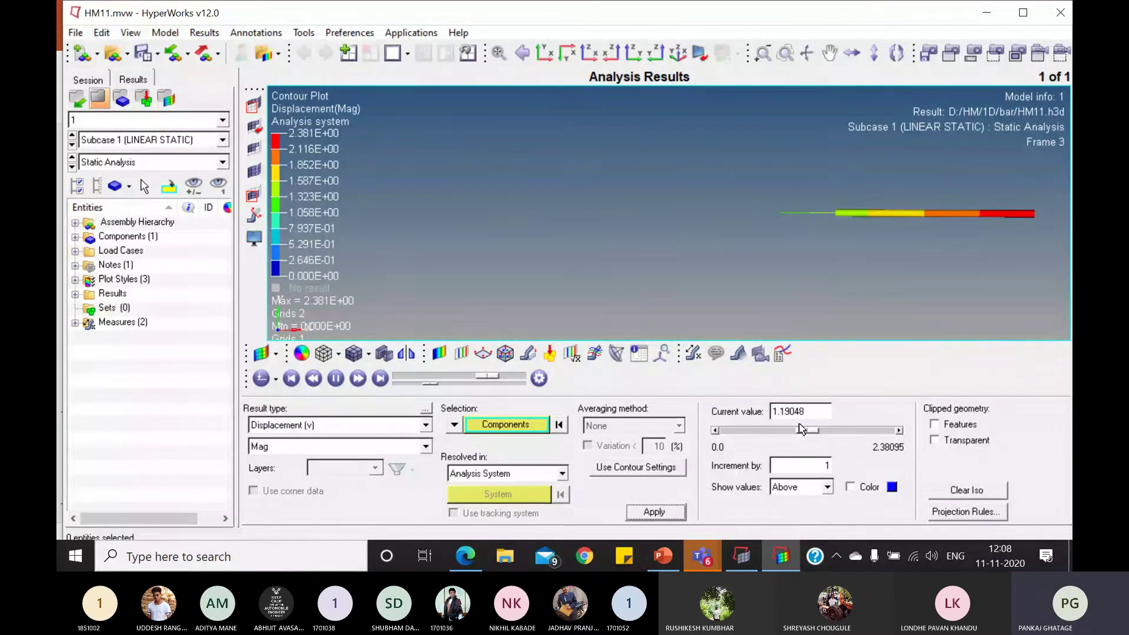
pyautogui.moveTo(802, 429); pyautogui.dragTo(728, 430)
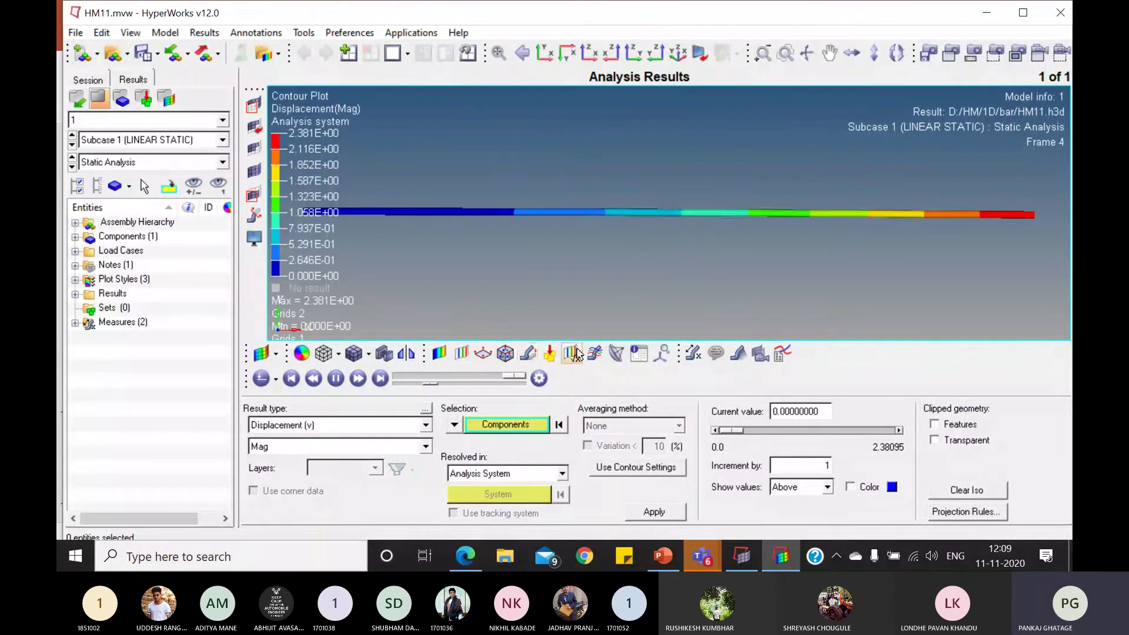
pyautogui.click(574, 354)
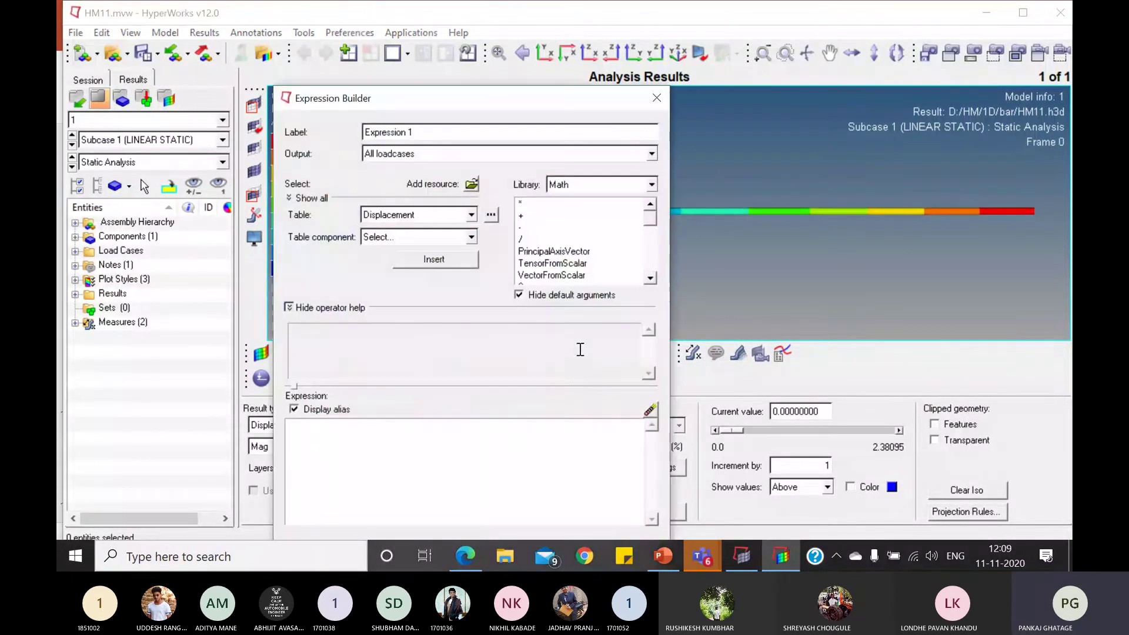
pyautogui.click(654, 100)
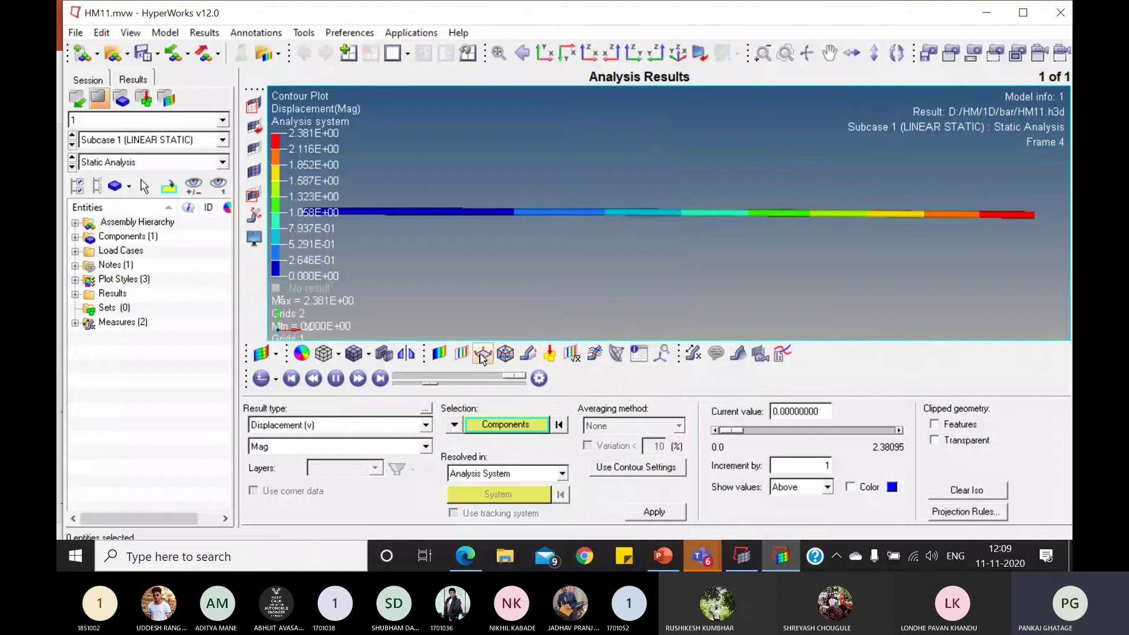
# Step: Apply a uniform displacement scale factor of 2 and then 5 to the deformed shape
pyautogui.click(531, 356)
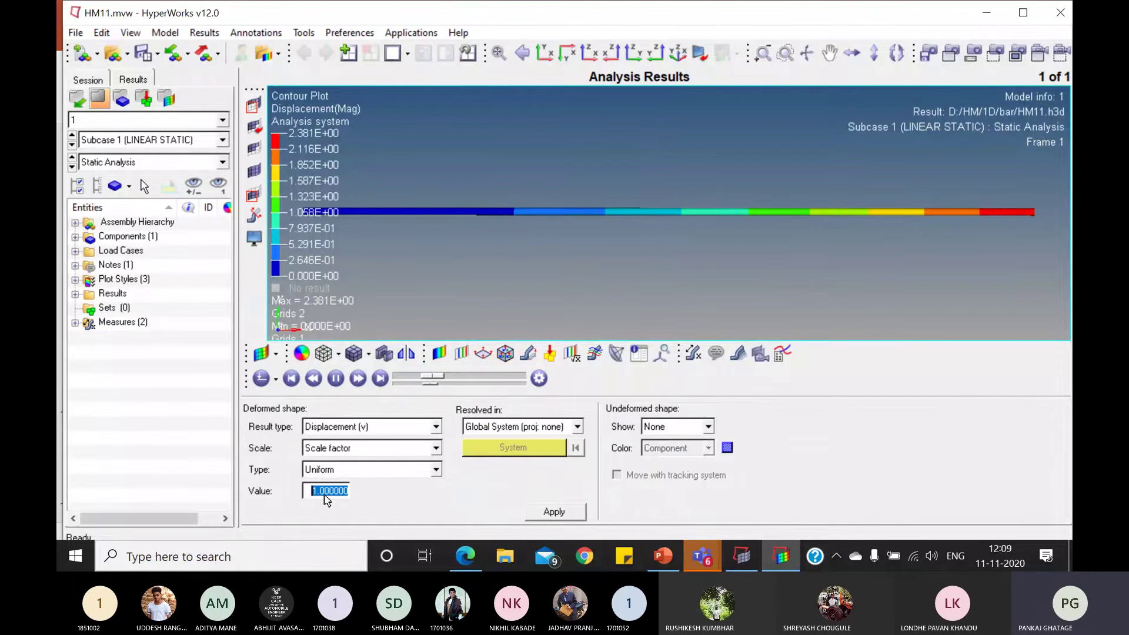
pyautogui.write('2')
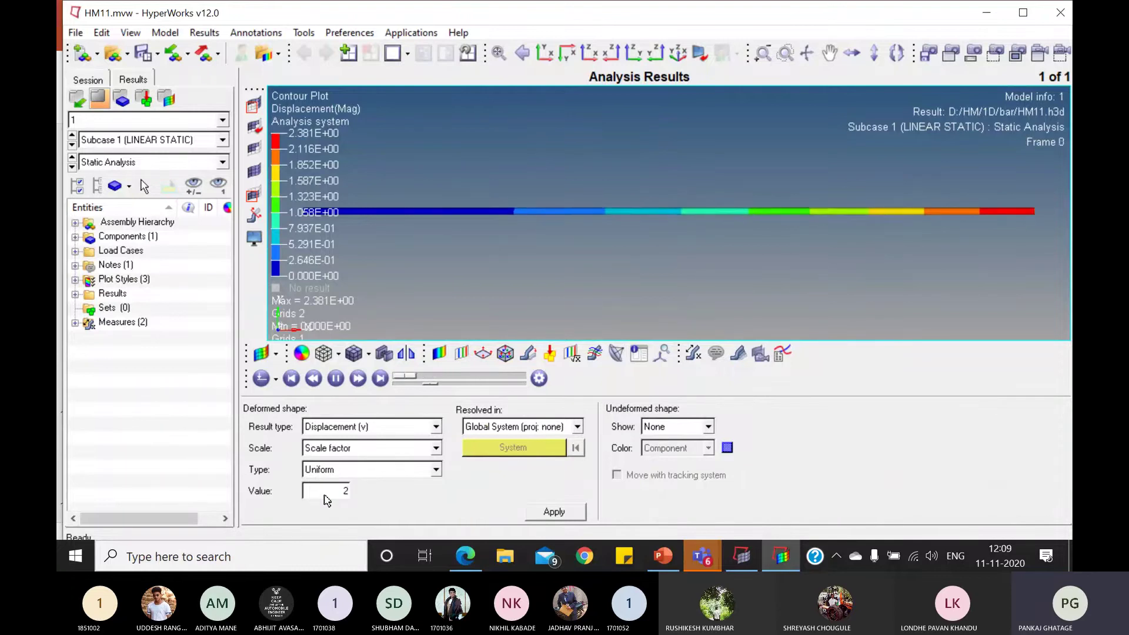
pyautogui.click(553, 512)
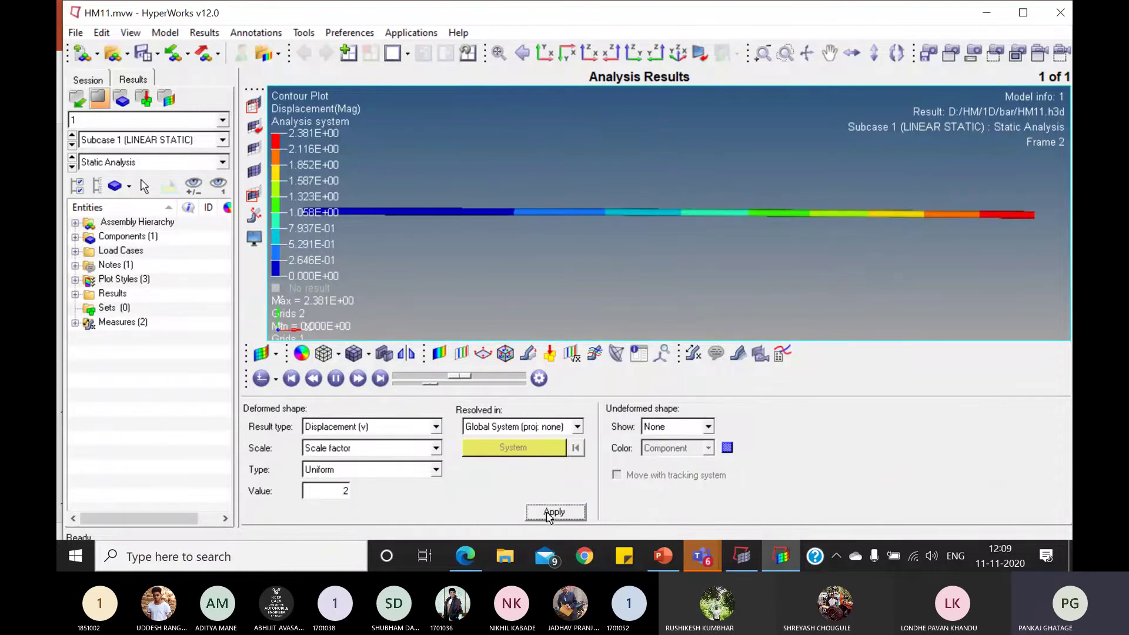
pyautogui.doubleClick(344, 491)
pyautogui.write('5')
pyautogui.click(554, 513)
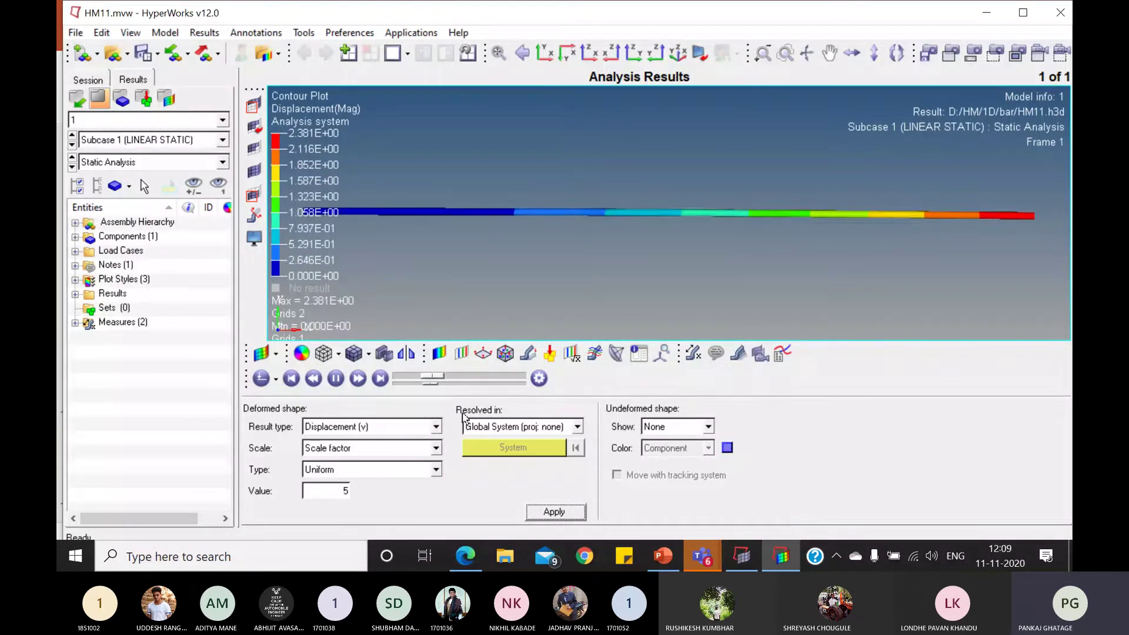
# Step: Reapply the Displacement (v) Mag contour and pause the bar's deformation animation
pyautogui.click(442, 354)
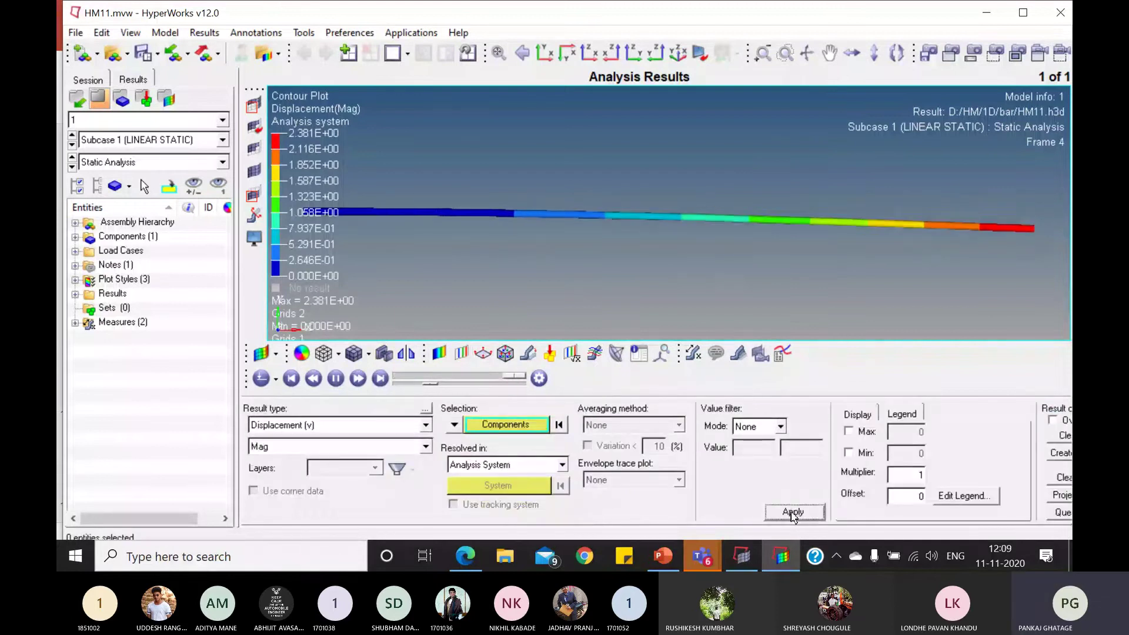
pyautogui.click(337, 380)
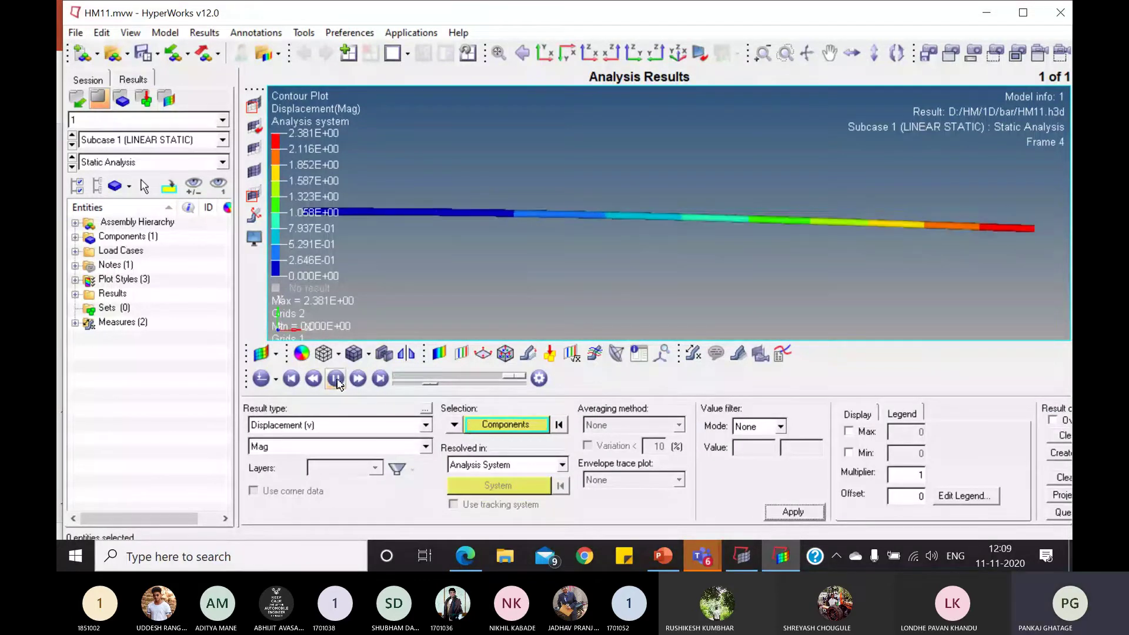
pyautogui.click(336, 380)
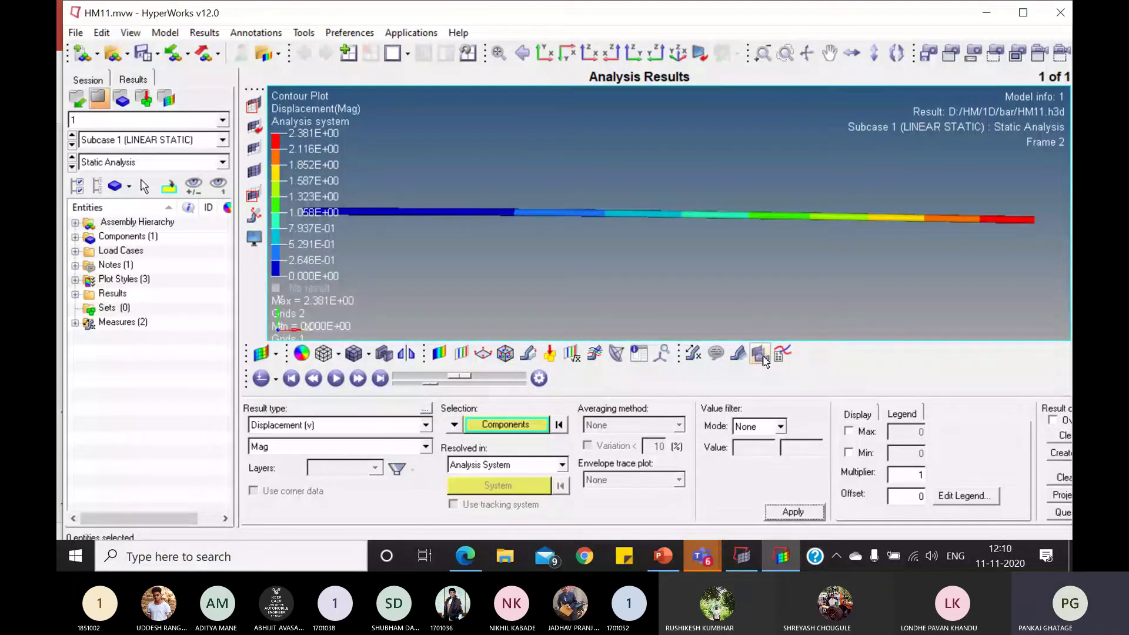
# Step: Save an image of the graphics area to the Desktop as a PNG file named bar
pyautogui.click(949, 54)
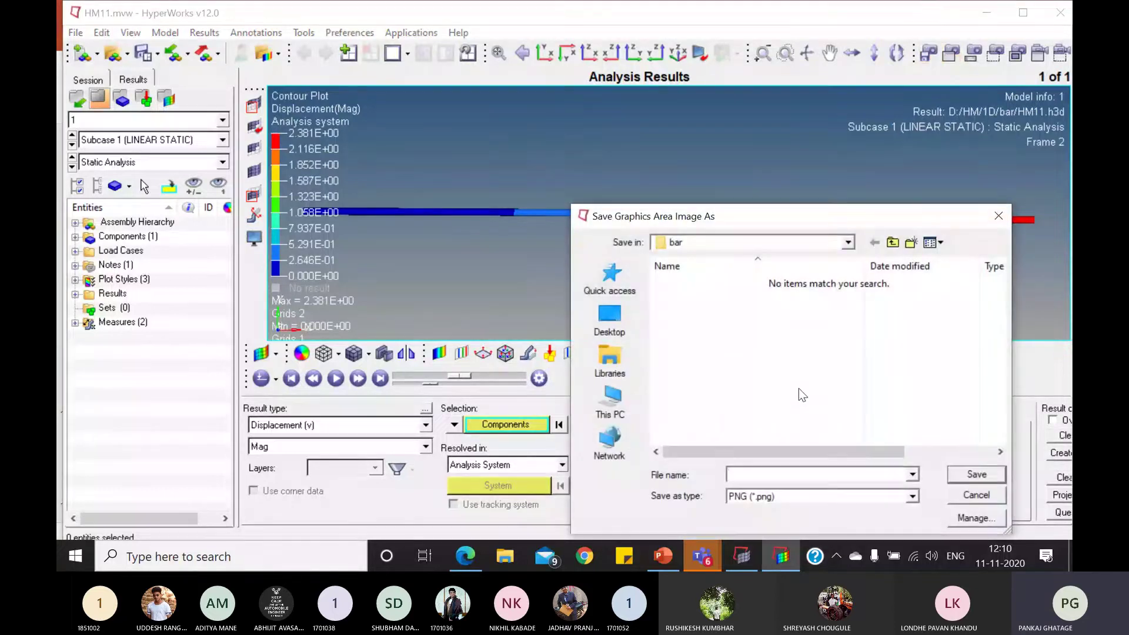
pyautogui.click(847, 243)
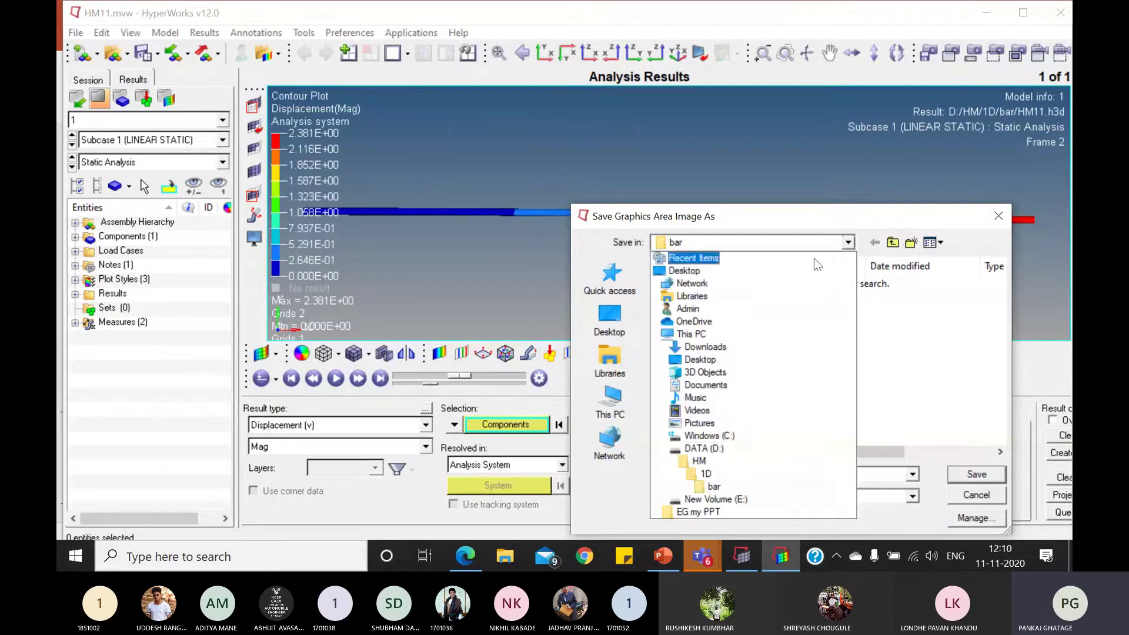
pyautogui.click(775, 271)
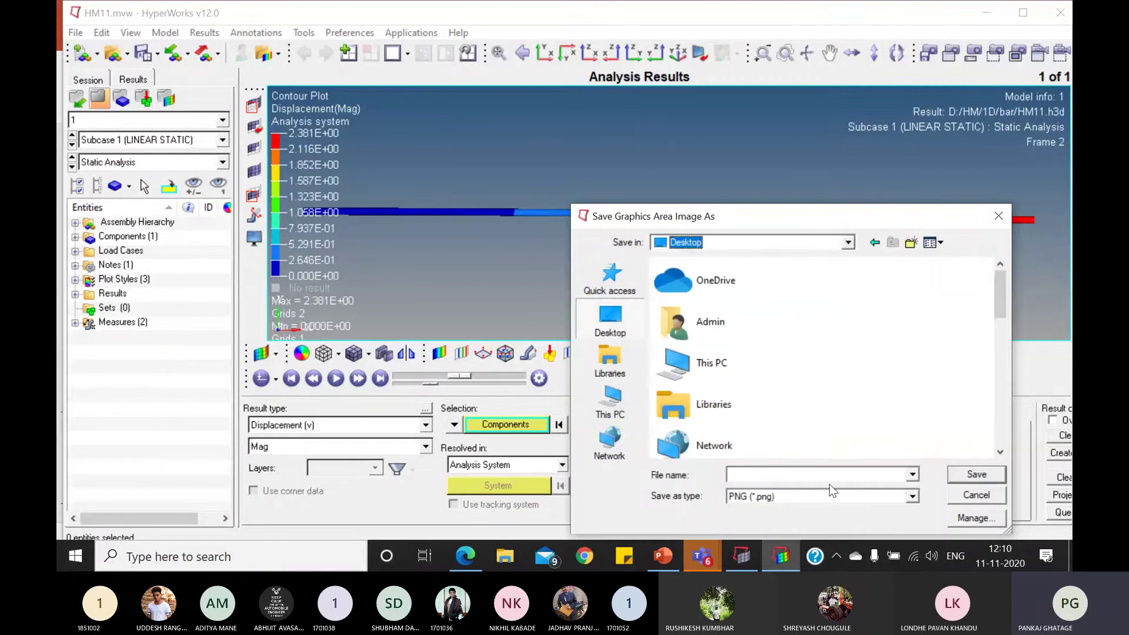
pyautogui.click(778, 474)
pyautogui.write('bar')
pyautogui.click(987, 479)
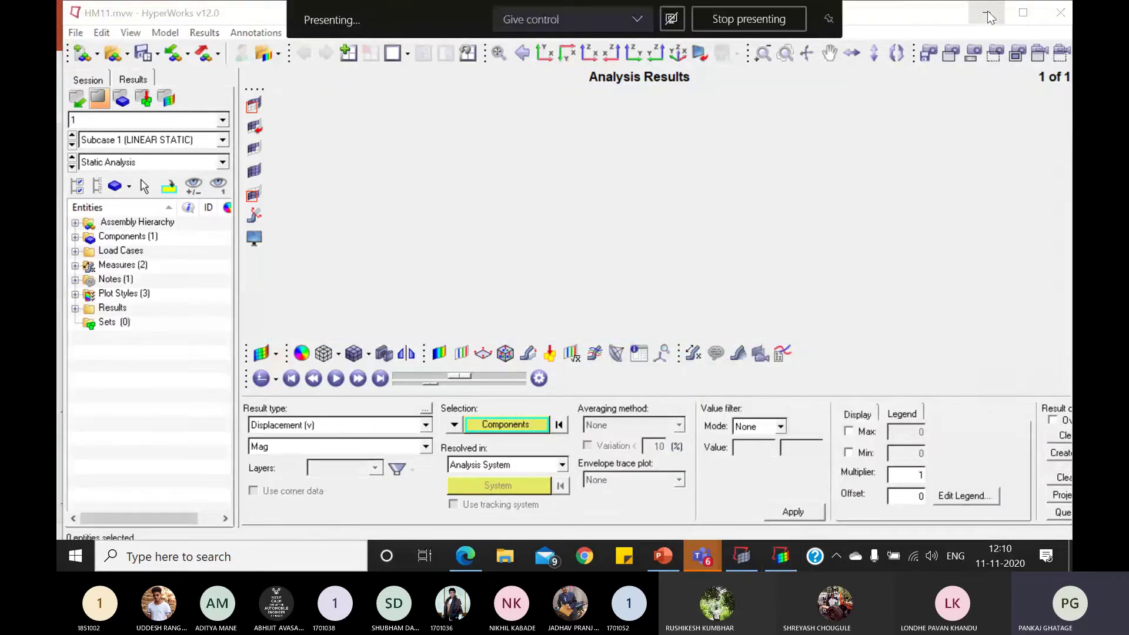
# Step: Minimize the open windows, view the saved bar.png from the desktop in Photos, and switch back to HyperWorks
pyautogui.click(987, 12)
pyautogui.click(987, 14)
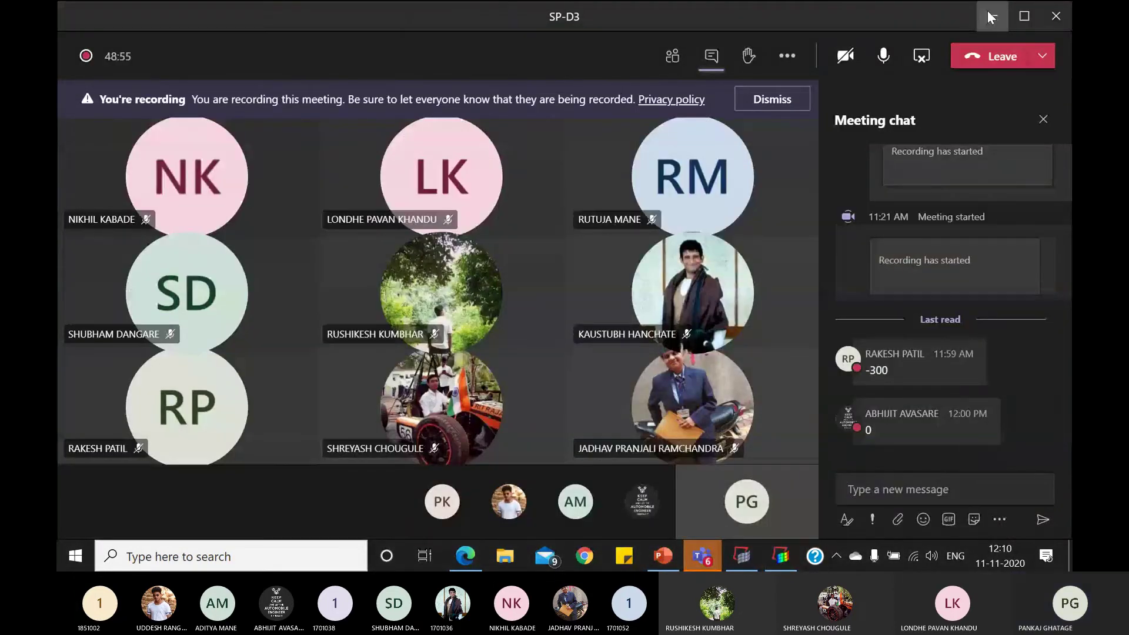
pyautogui.click(988, 13)
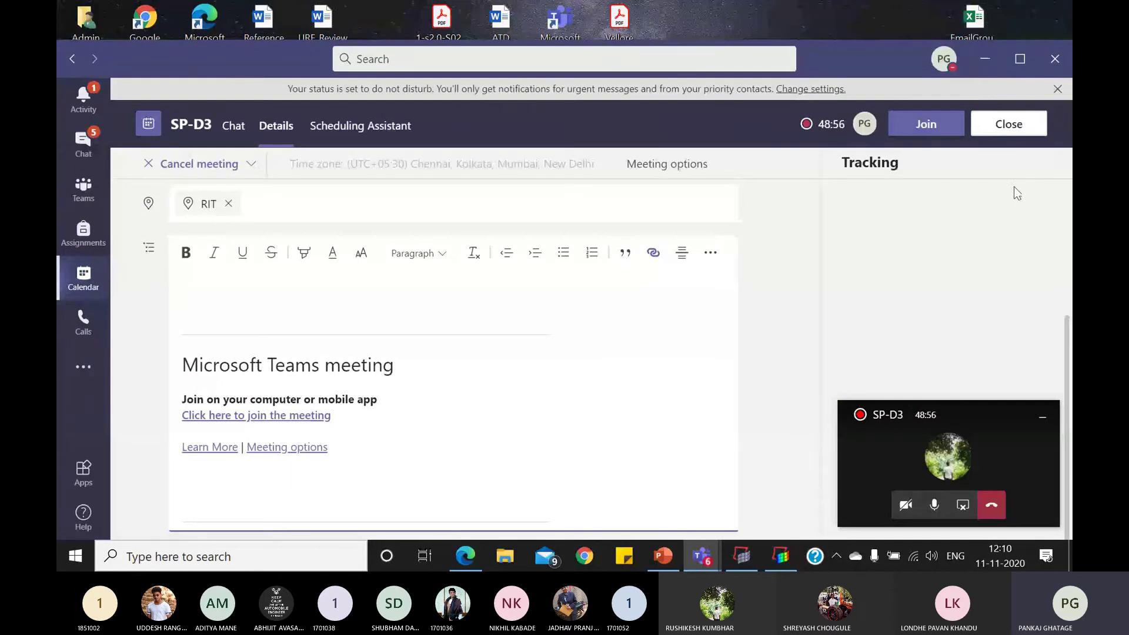
pyautogui.click(987, 58)
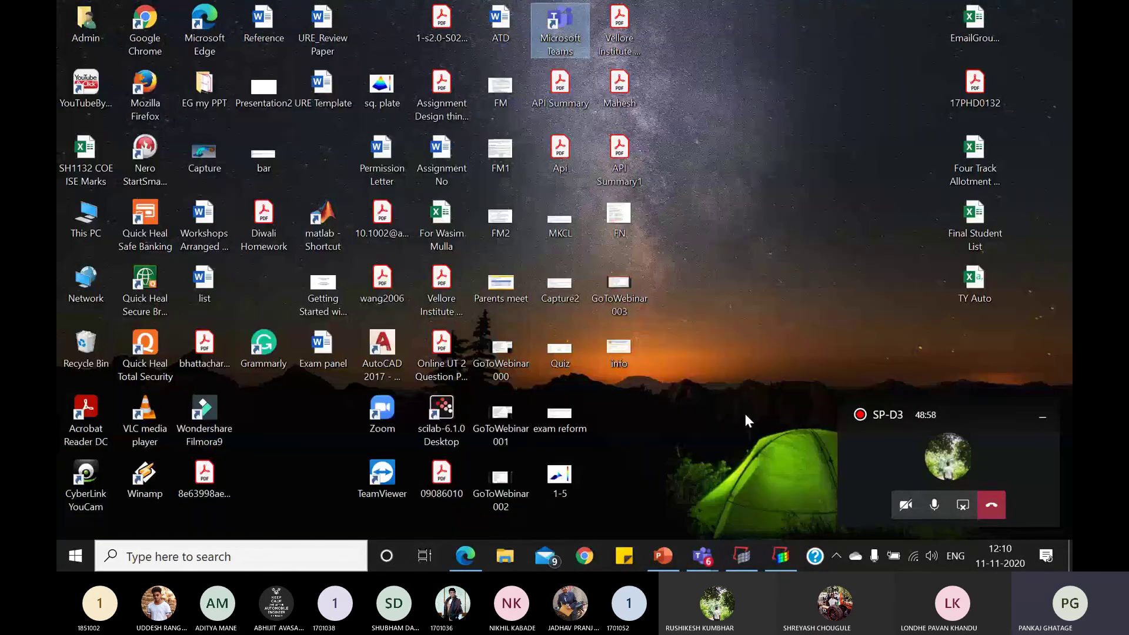
pyautogui.click(629, 224)
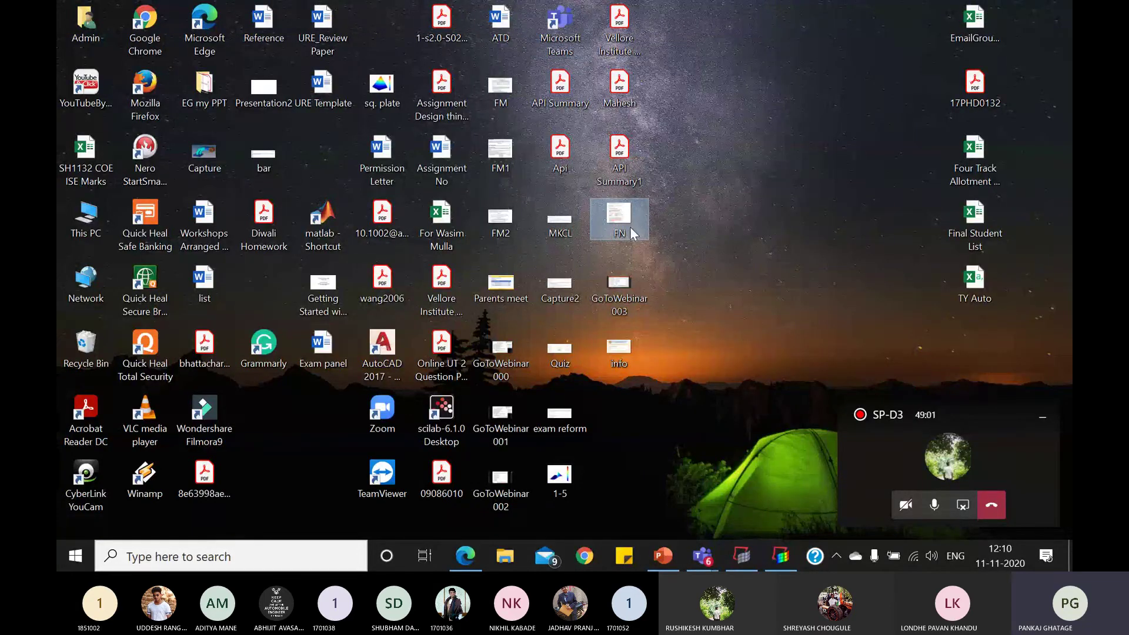
pyautogui.doubleClick(259, 157)
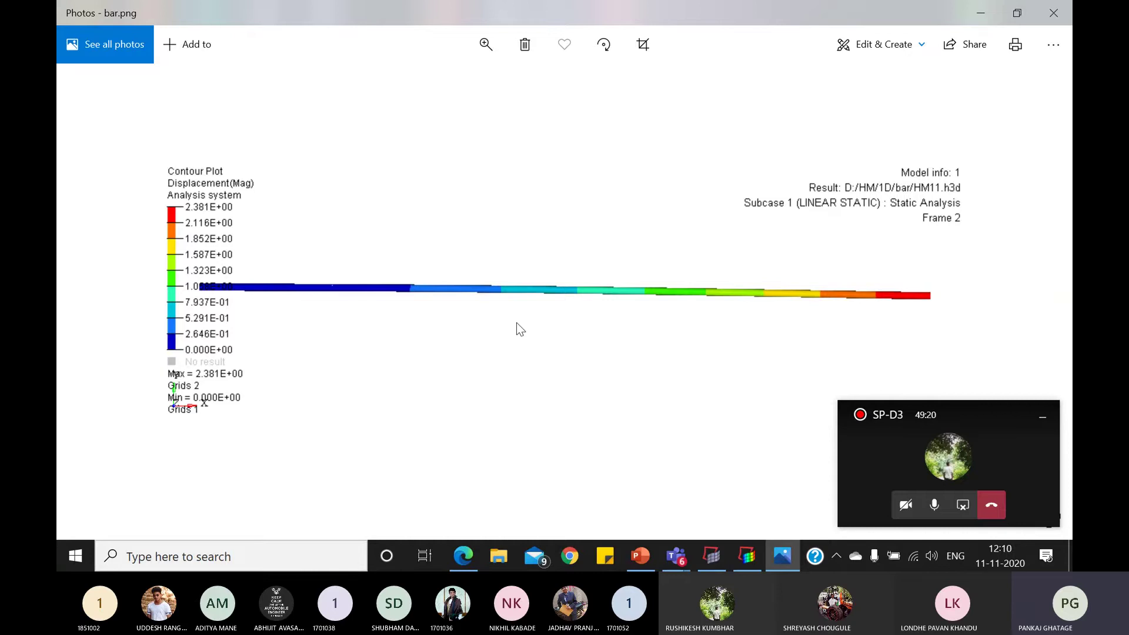
pyautogui.click(1058, 18)
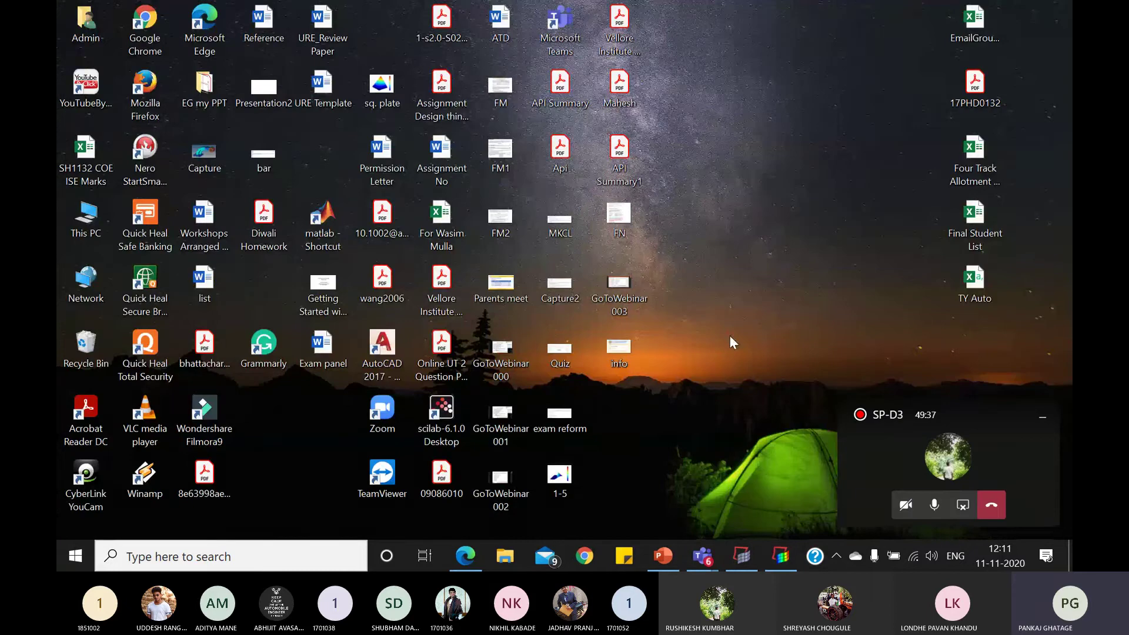
pyautogui.click(775, 557)
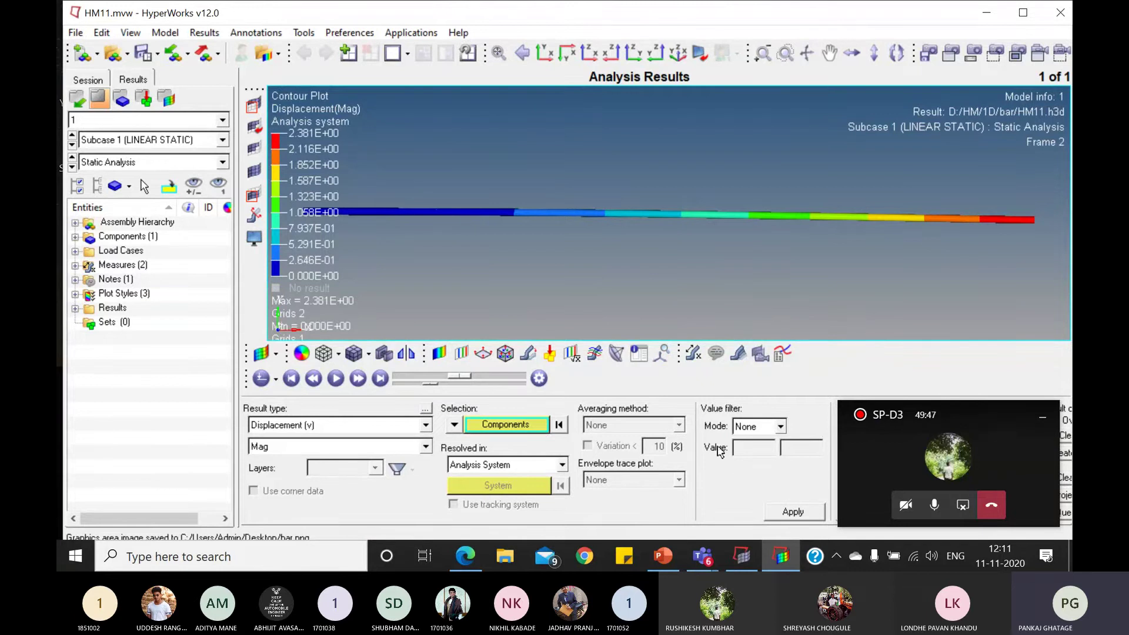
pyautogui.moveTo(786, 566)
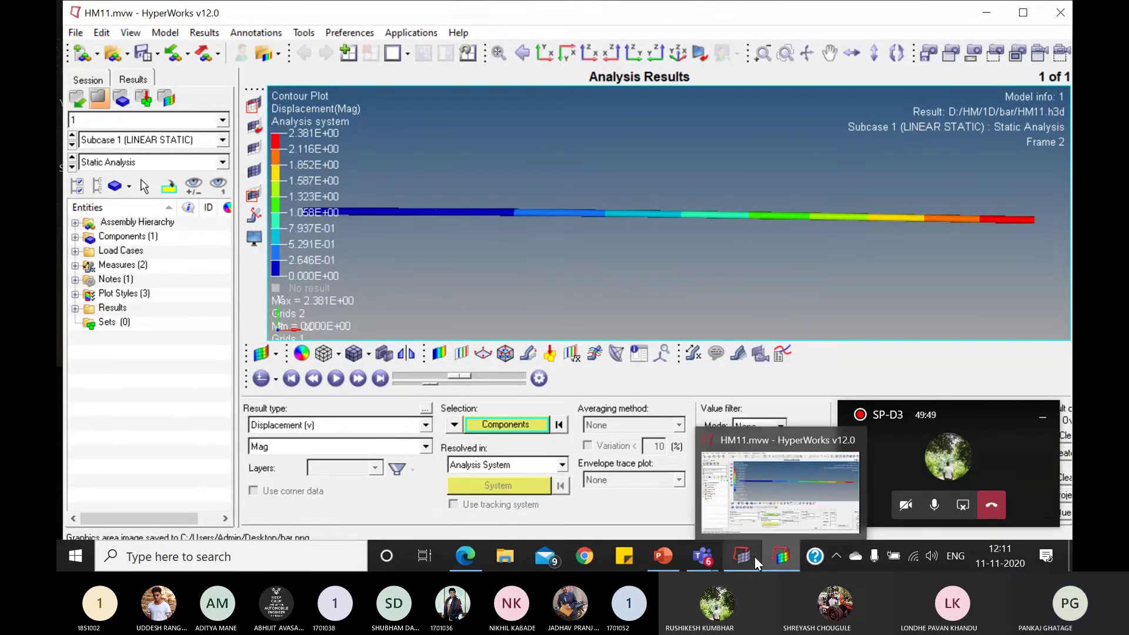
# Step: Switch to the 1D Meshing presentation in PowerPoint and review the beam problem slides 9 and 10
pyautogui.click(664, 556)
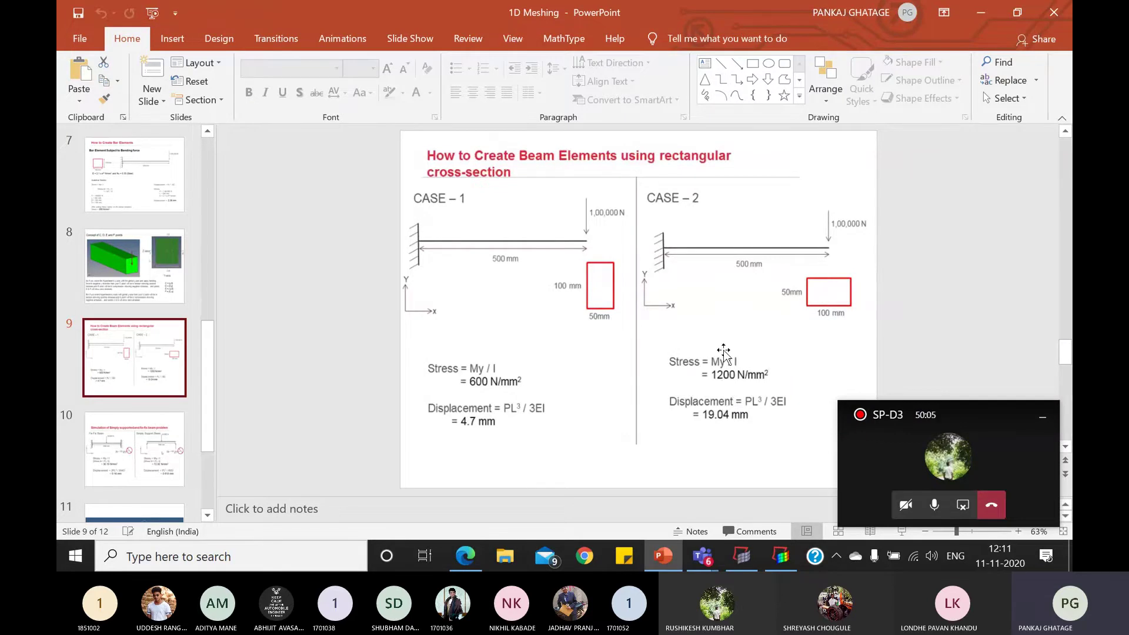
pyautogui.scroll(-1, 513, 353)
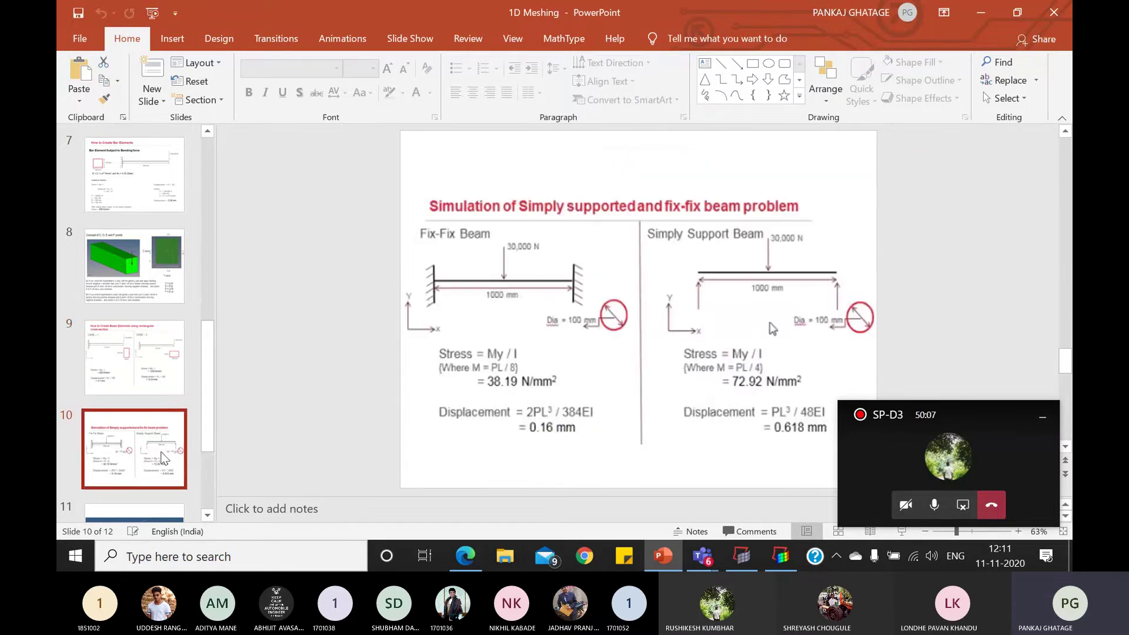
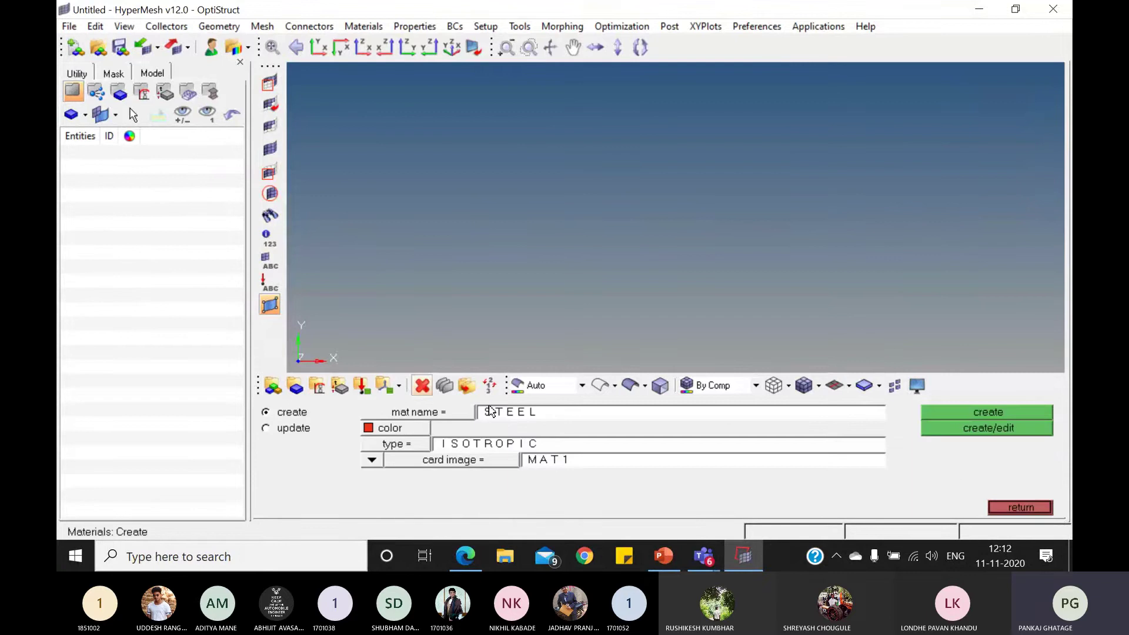
# Step: Create the isotropic STEEL material with a MAT1 card, E of 2.1e+05 and NU of 0.3
pyautogui.click(968, 427)
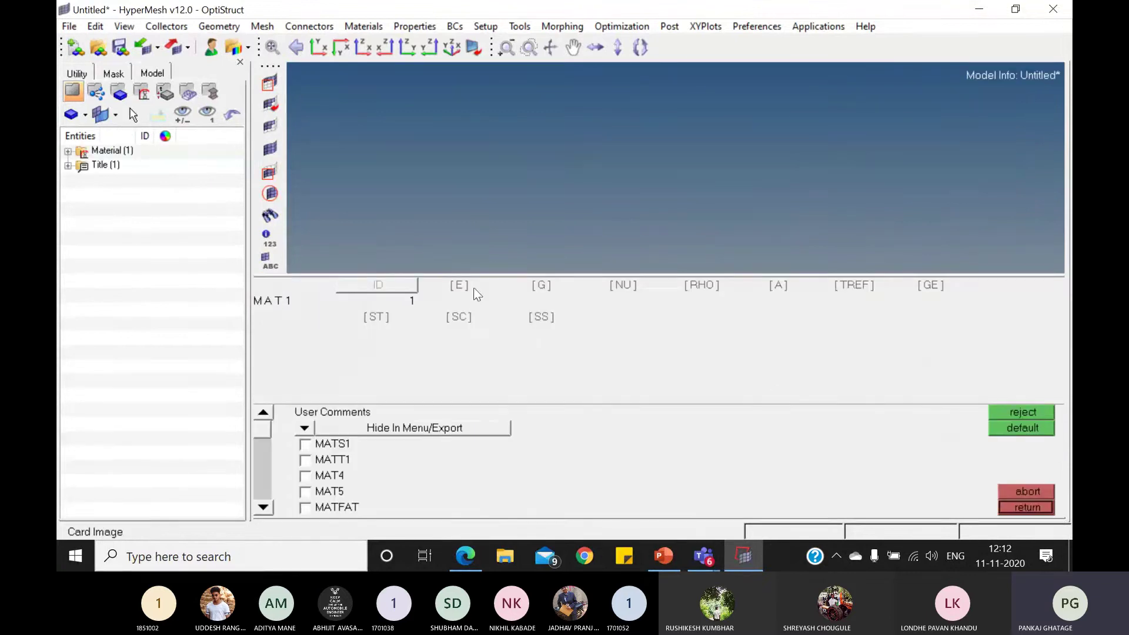
pyautogui.click(462, 301)
pyautogui.write('2.1e+05')
pyautogui.click(638, 300)
pyautogui.write('0.300')
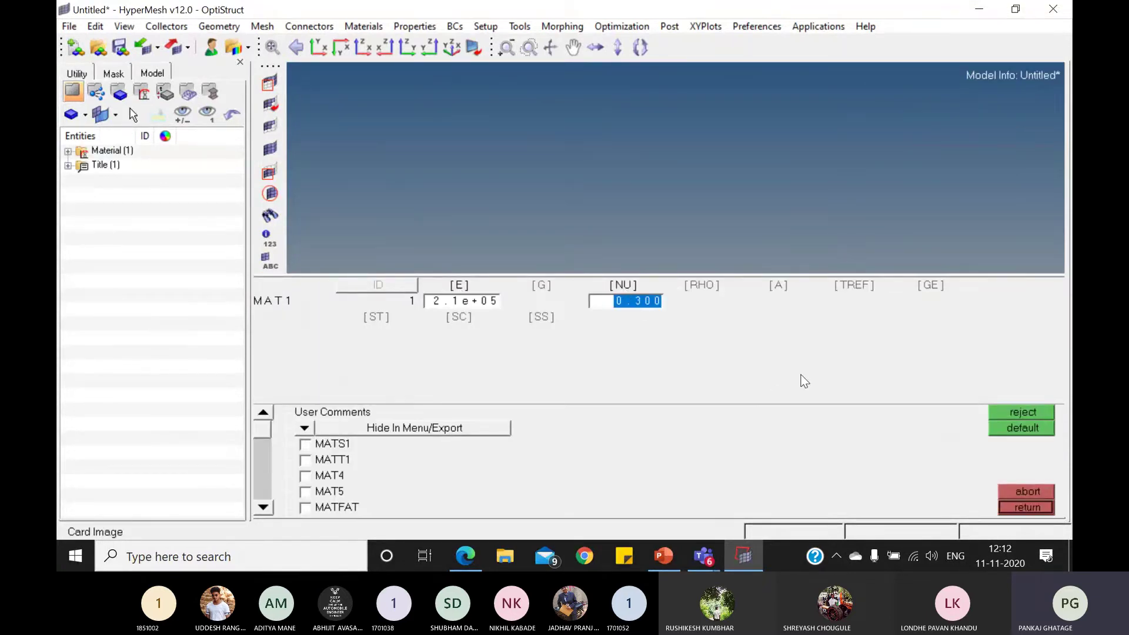
pyautogui.click(1027, 507)
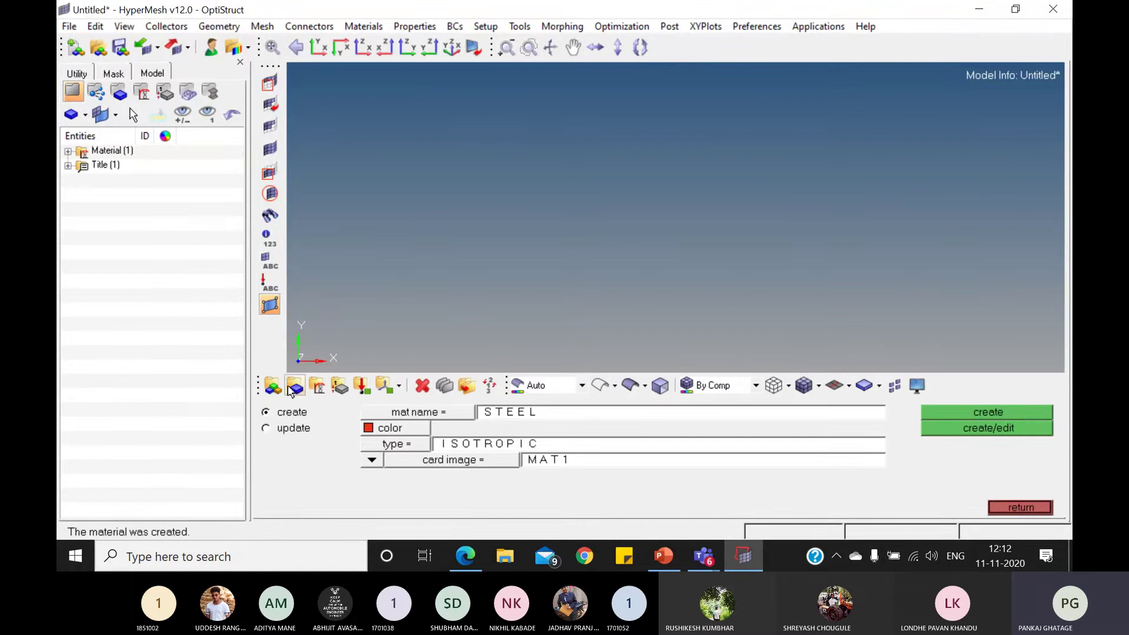
pyautogui.click(1029, 507)
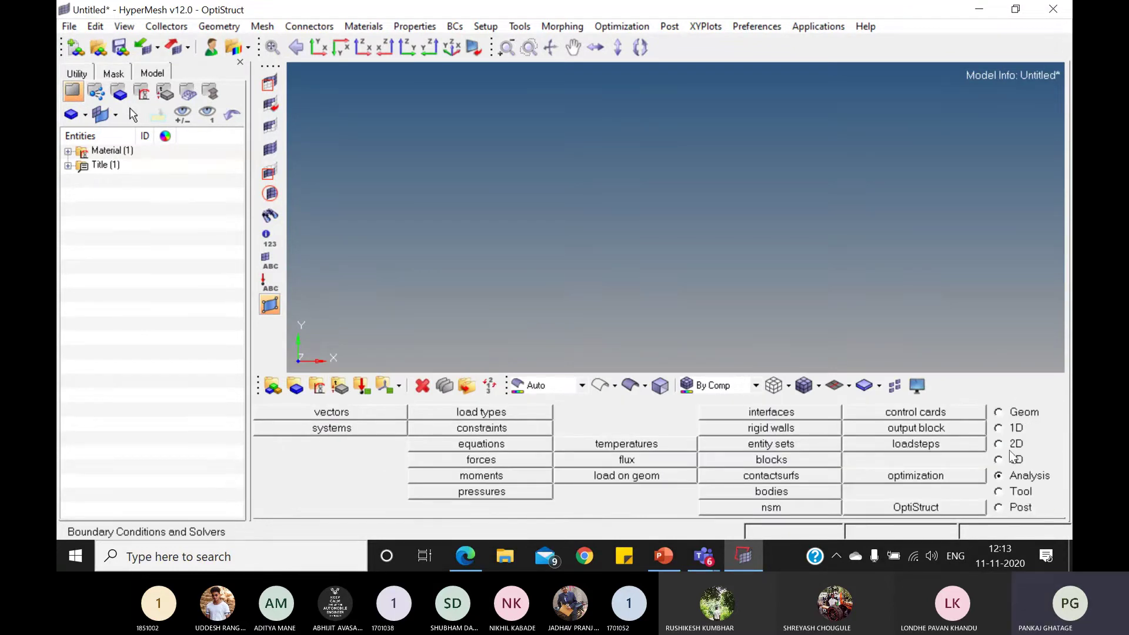
# Step: Start a HyperBeam solid rectangle standard section and check the Case 1 cross-section dimensions on the PowerPoint slide
pyautogui.click(1021, 414)
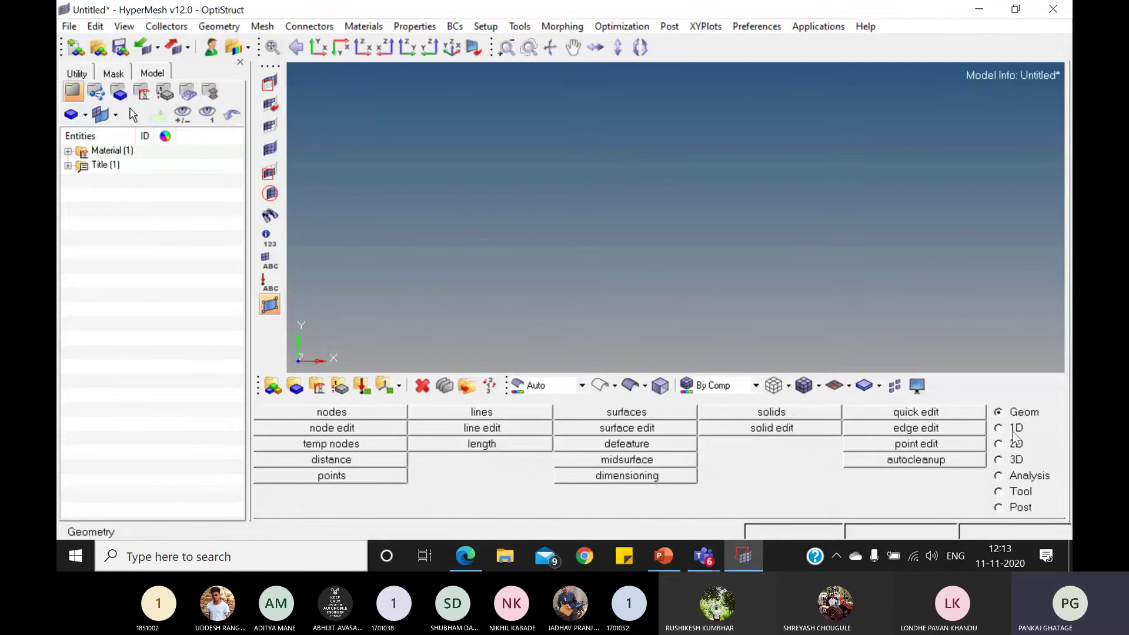
pyautogui.click(1017, 428)
pyautogui.click(644, 447)
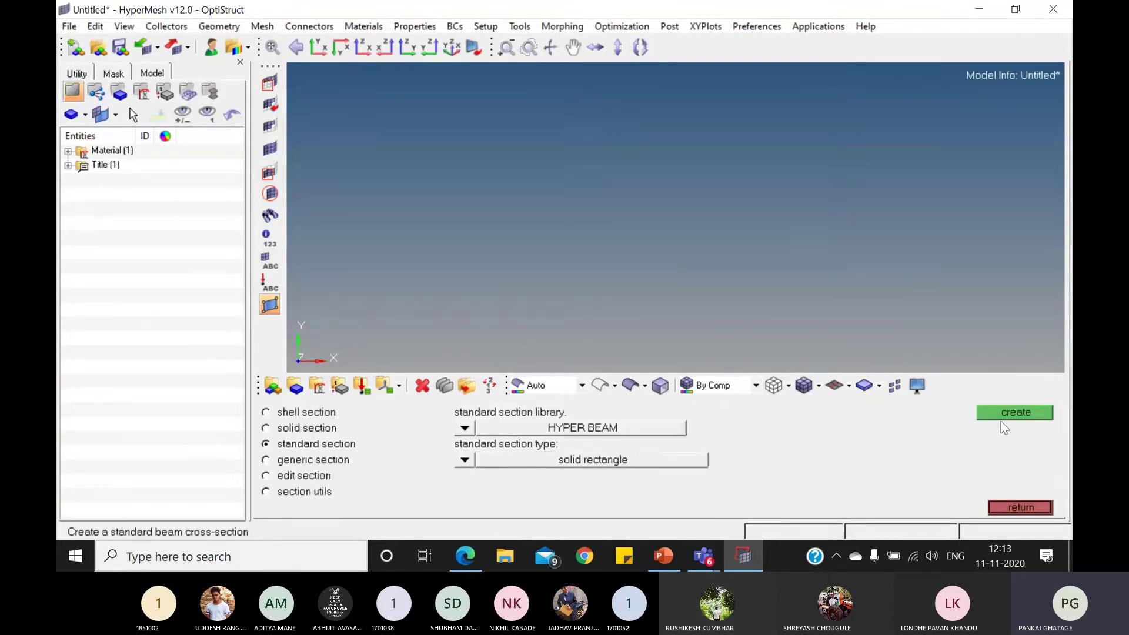
pyautogui.click(1015, 413)
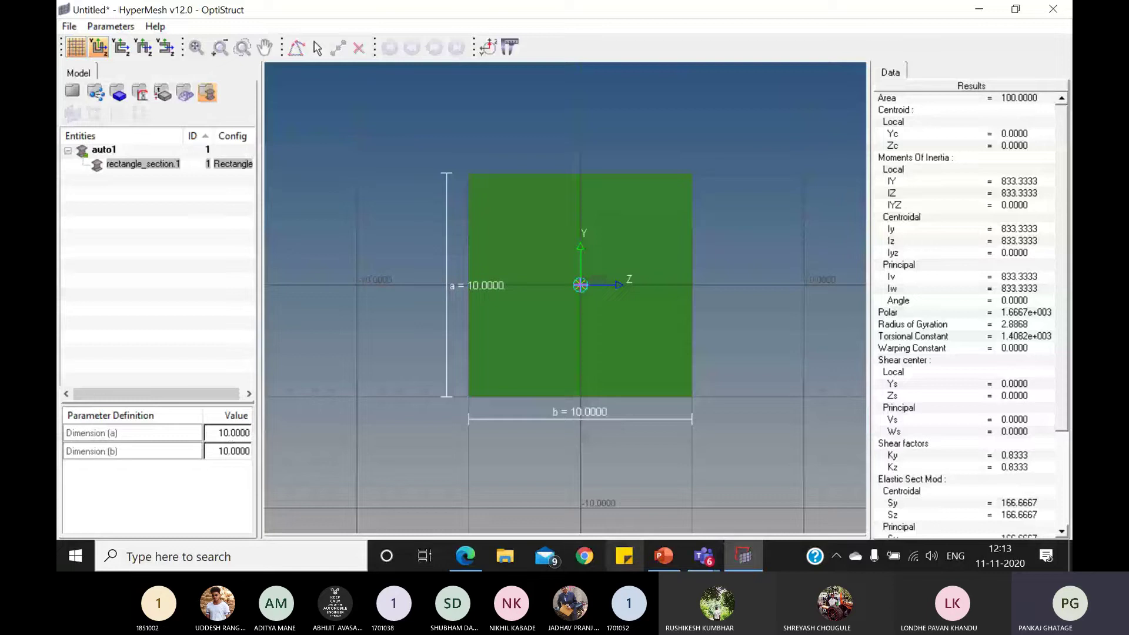
pyautogui.click(669, 556)
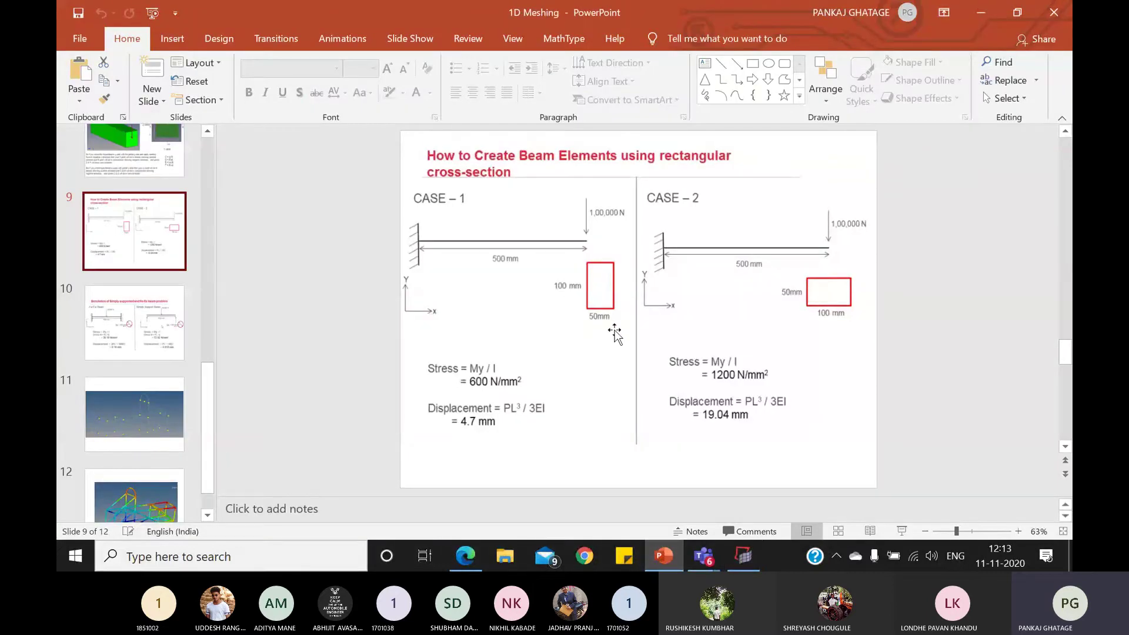
pyautogui.click(666, 563)
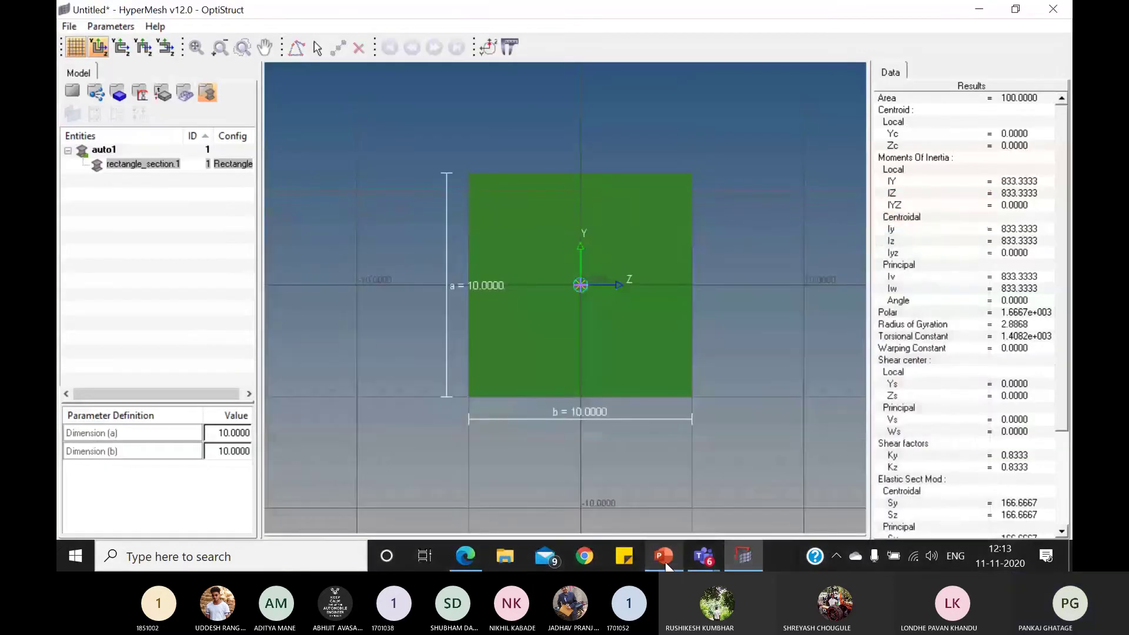
# Step: Set the rectangular section's dimension a to 100 and dimension b to 50, and return to the model
pyautogui.doubleClick(235, 435)
pyautogui.write('100')
pyautogui.doubleClick(231, 452)
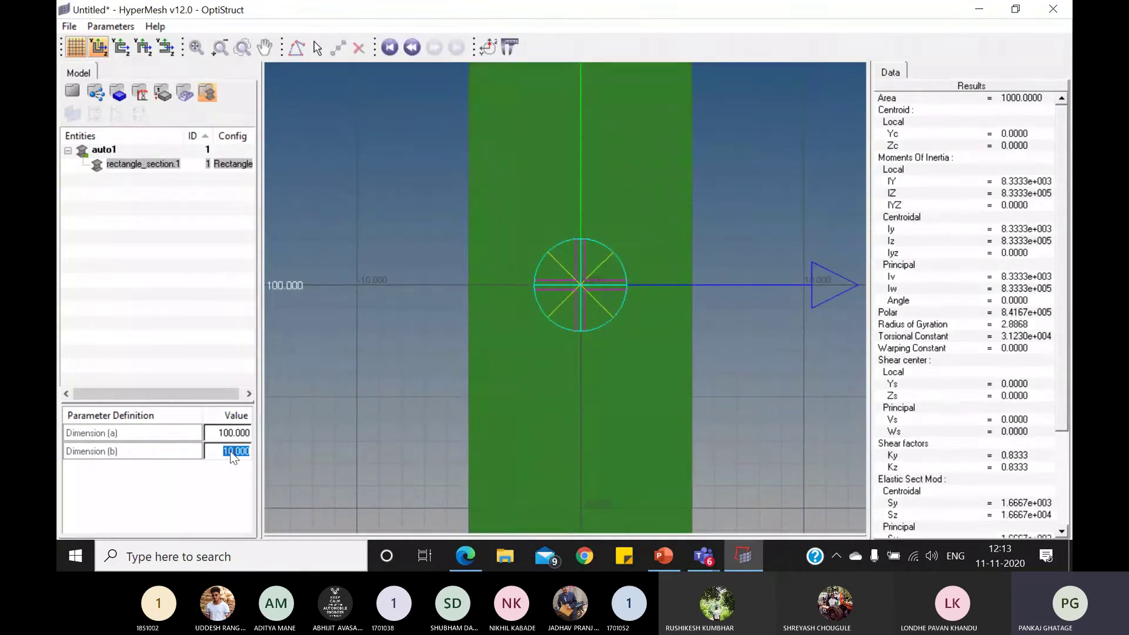
pyautogui.write('50')
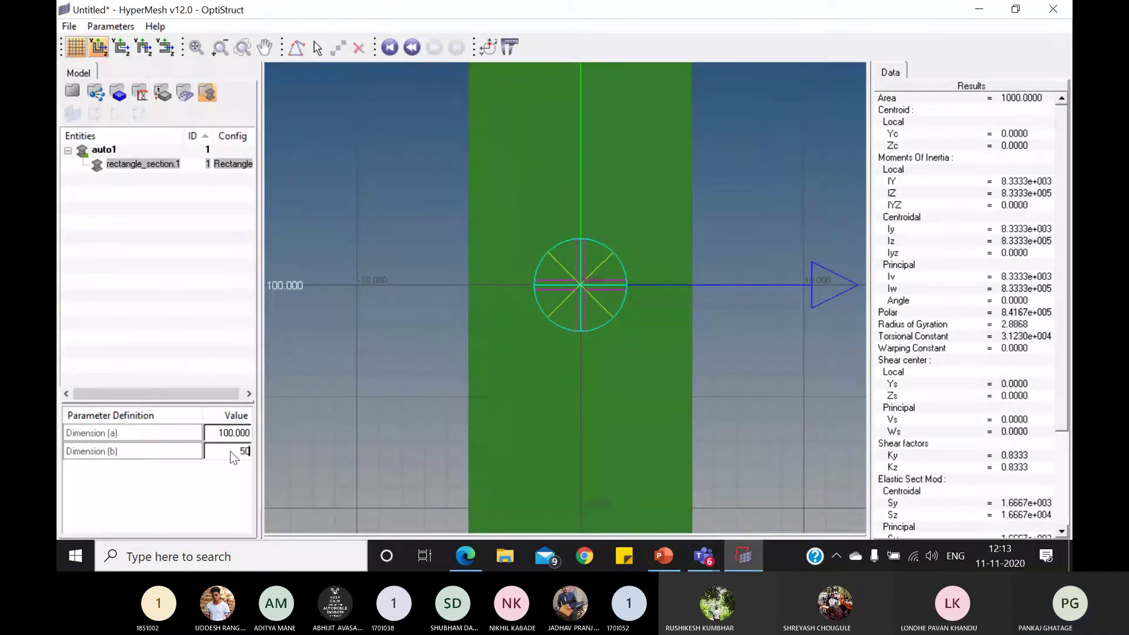
pyautogui.press('Return')
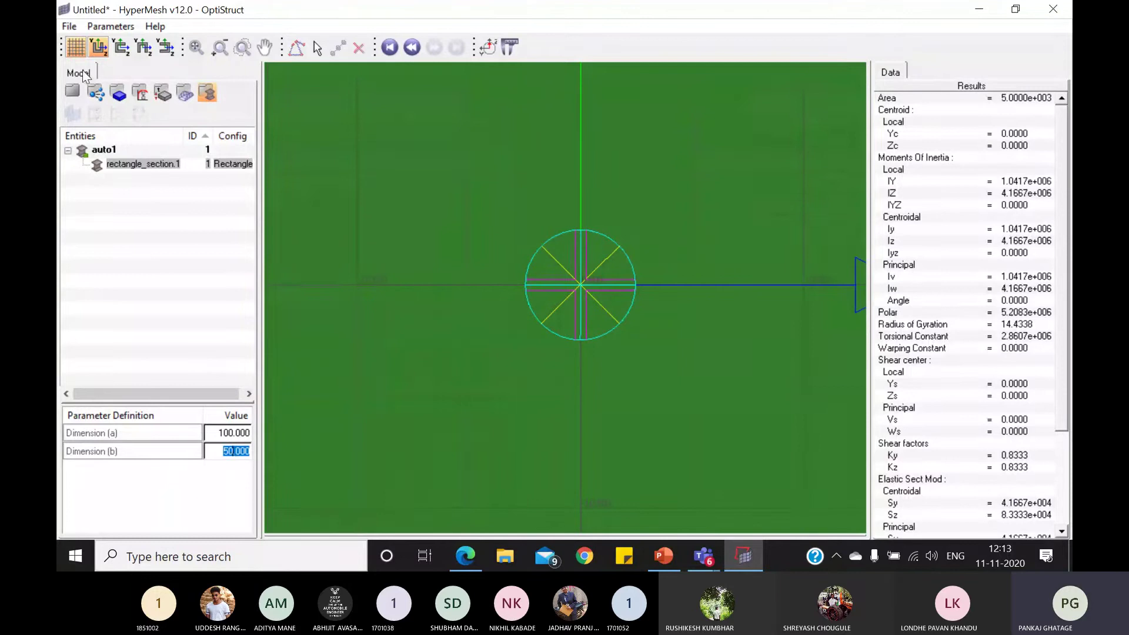
pyautogui.click(75, 88)
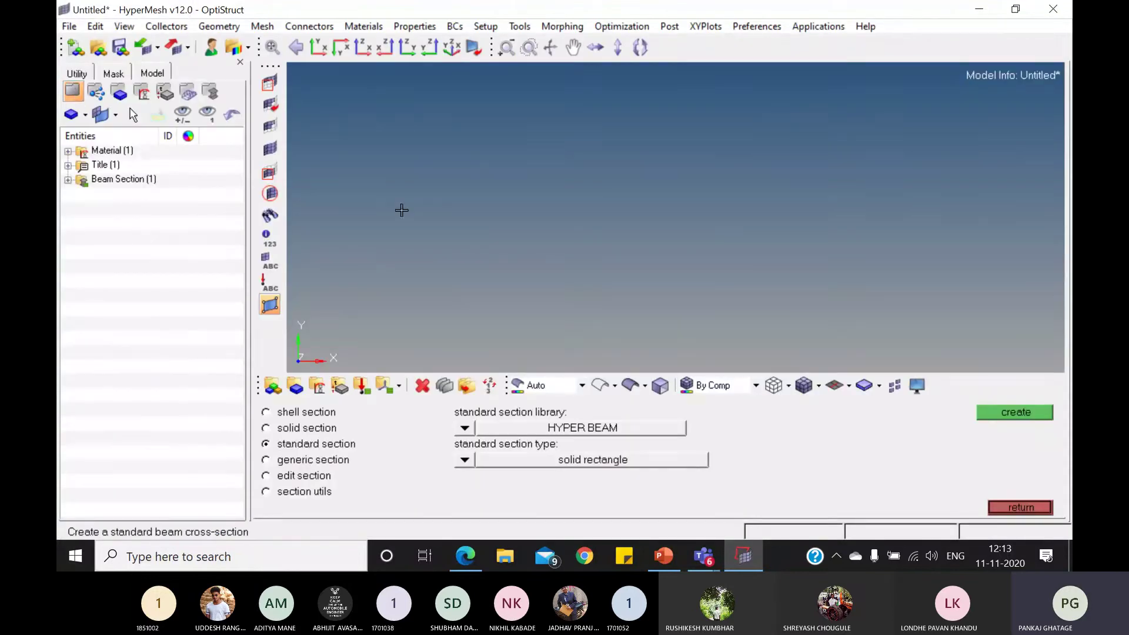
pyautogui.click(1024, 508)
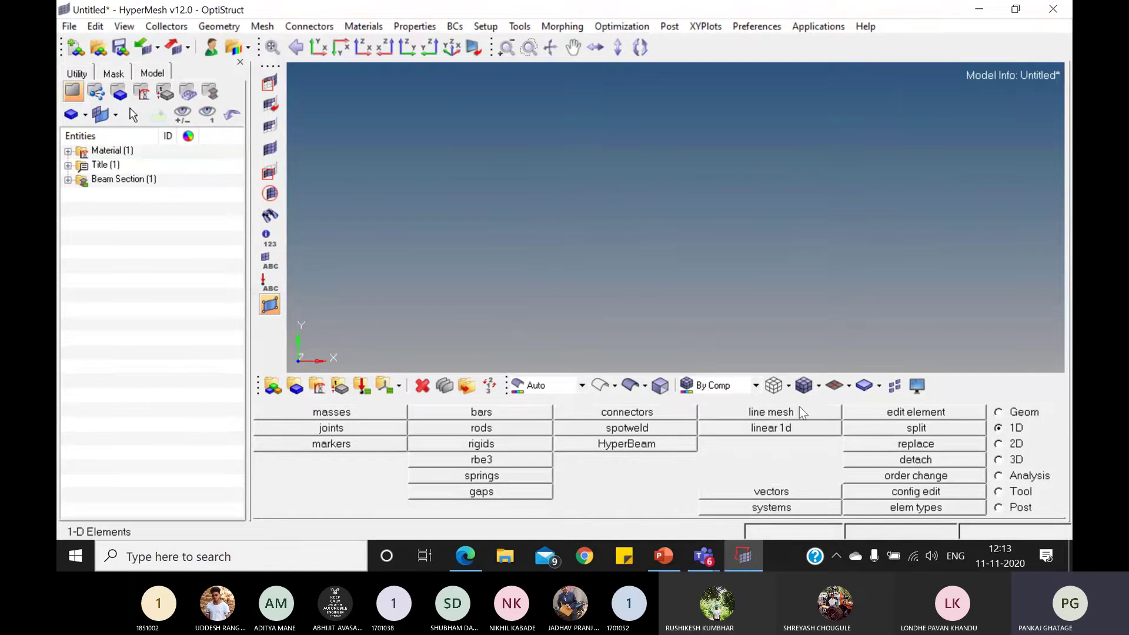
# Step: Start a new 1D property and name it beam_prop
pyautogui.click(317, 387)
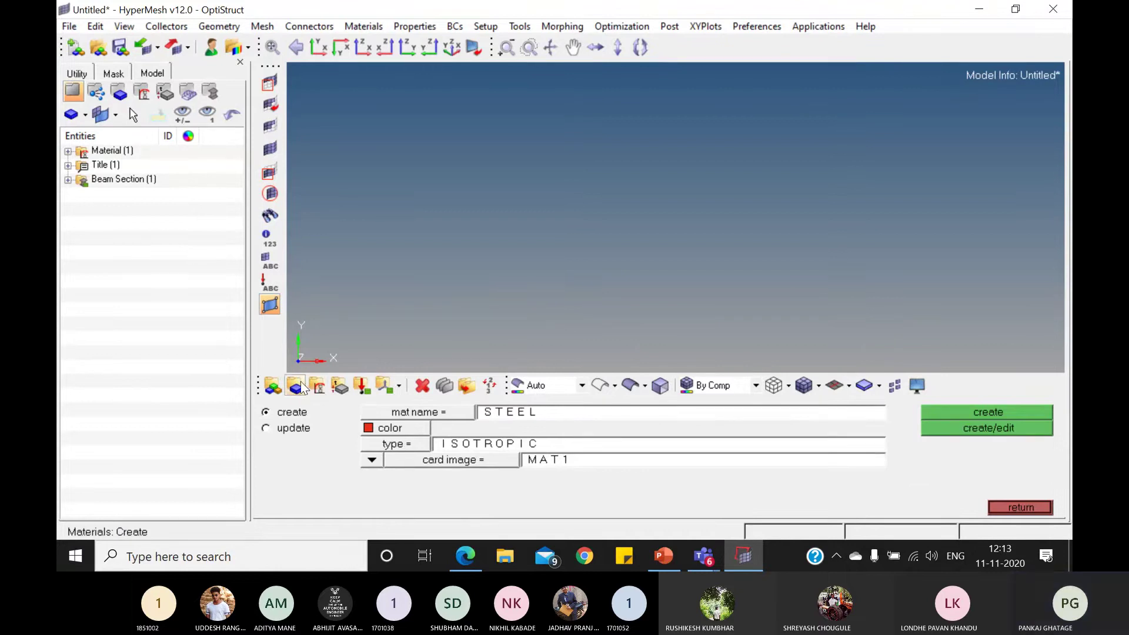
pyautogui.click(296, 387)
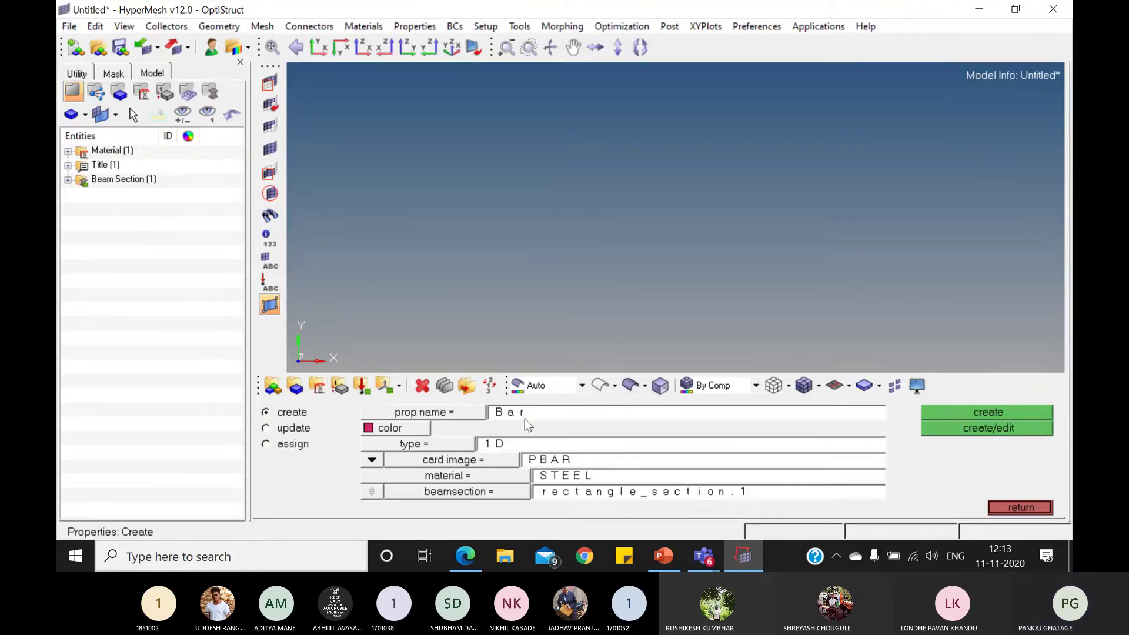
pyautogui.click(539, 413)
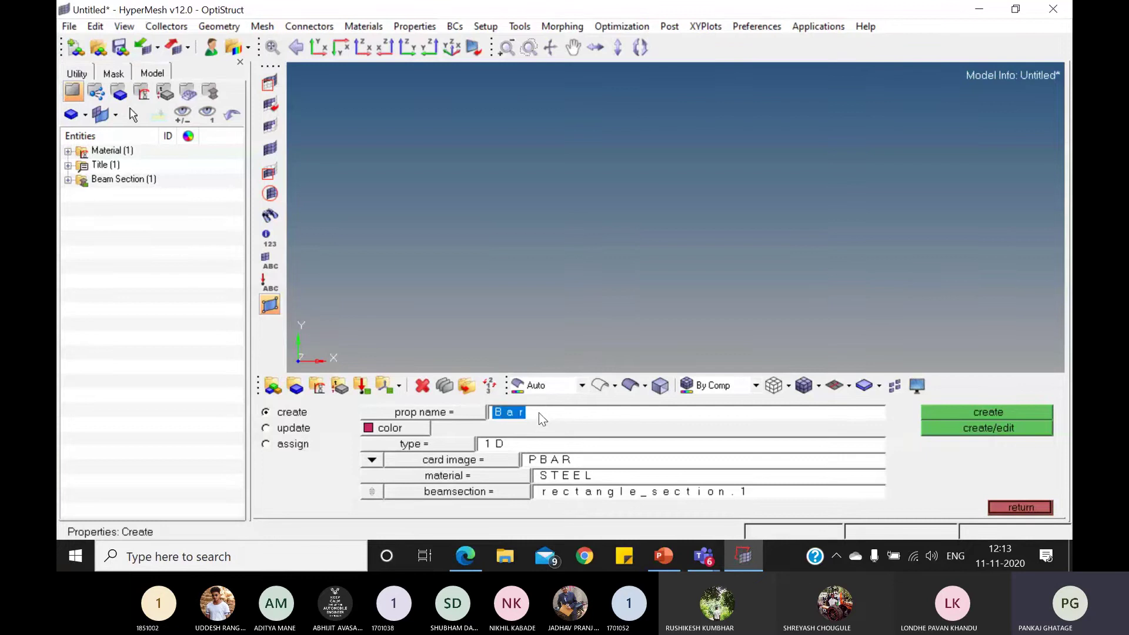
pyautogui.write('beam')
pyautogui.press('Return')
pyautogui.click(419, 431)
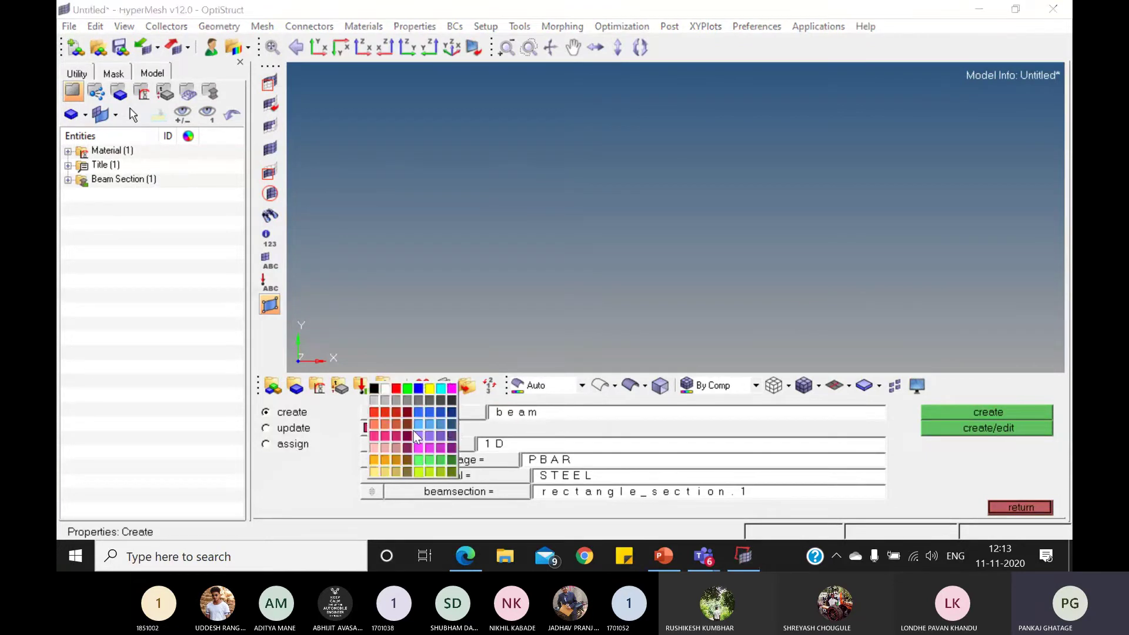
pyautogui.click(553, 418)
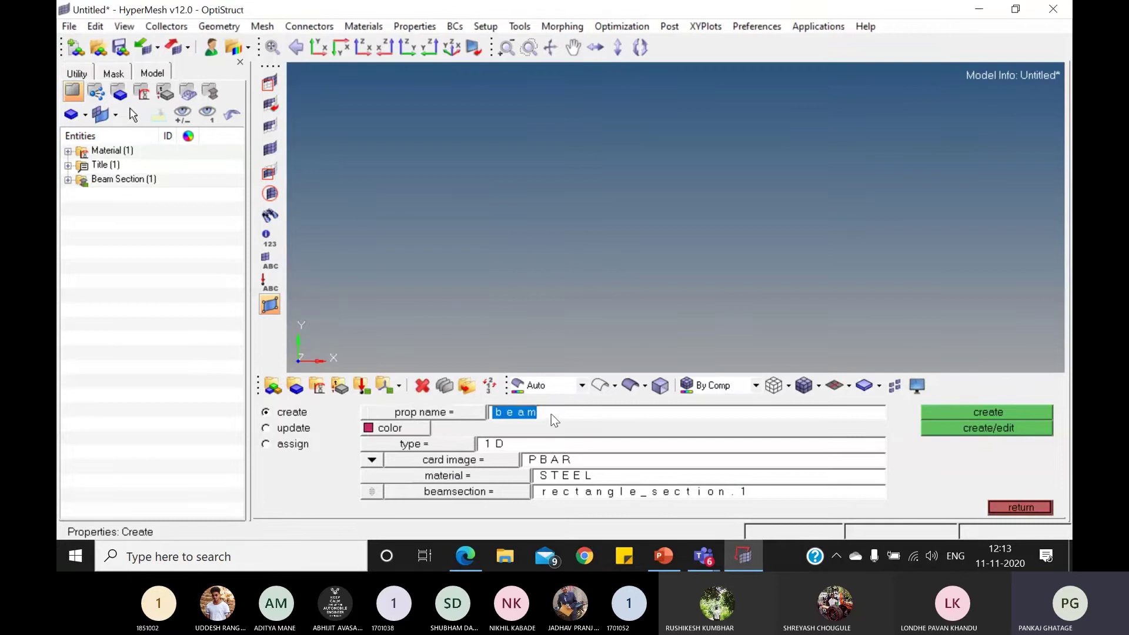
pyautogui.click(553, 418)
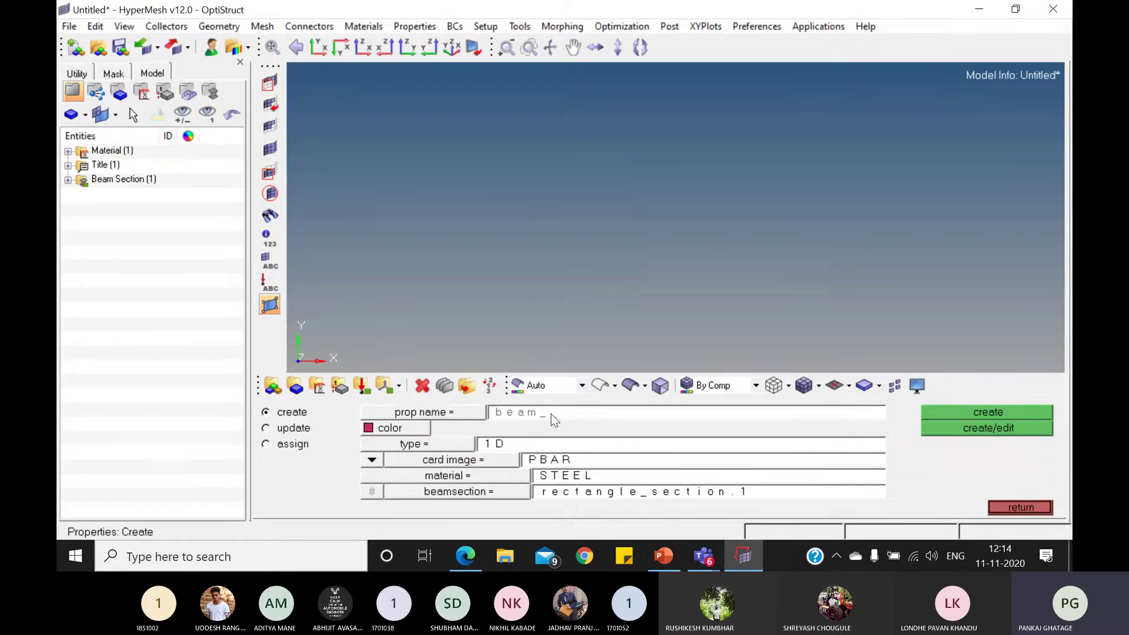
pyautogui.write('_prop')
pyautogui.click(579, 441)
# Step: Create the beam_prop property with card image PBEAM, material STEEL and beam section rectangle_section.1, opening its card for editing
pyautogui.click(468, 462)
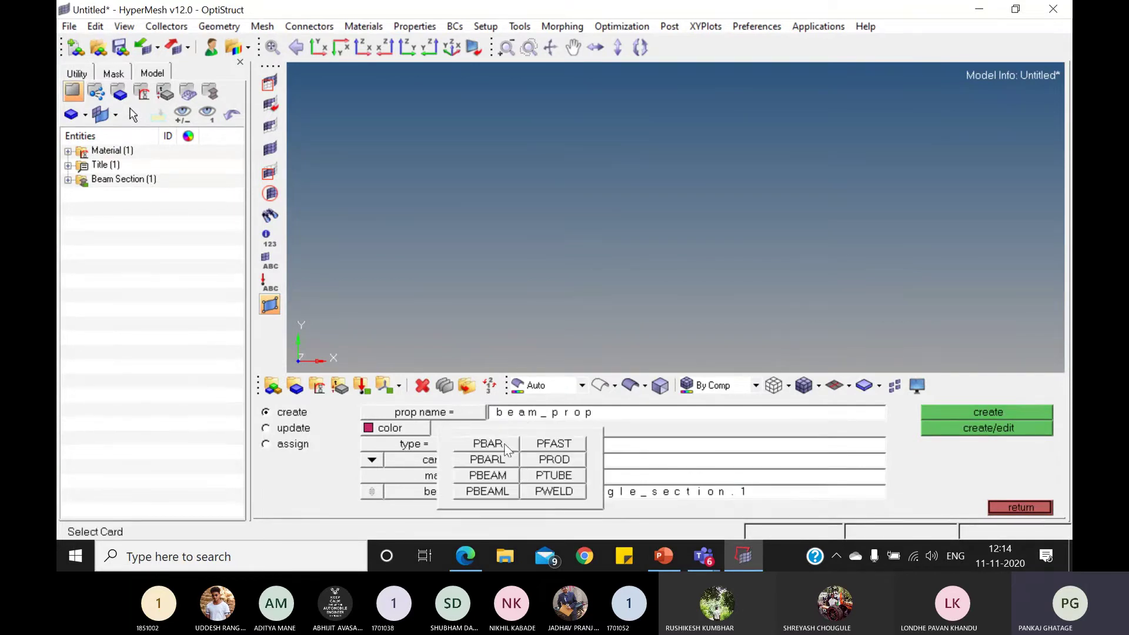
pyautogui.click(489, 477)
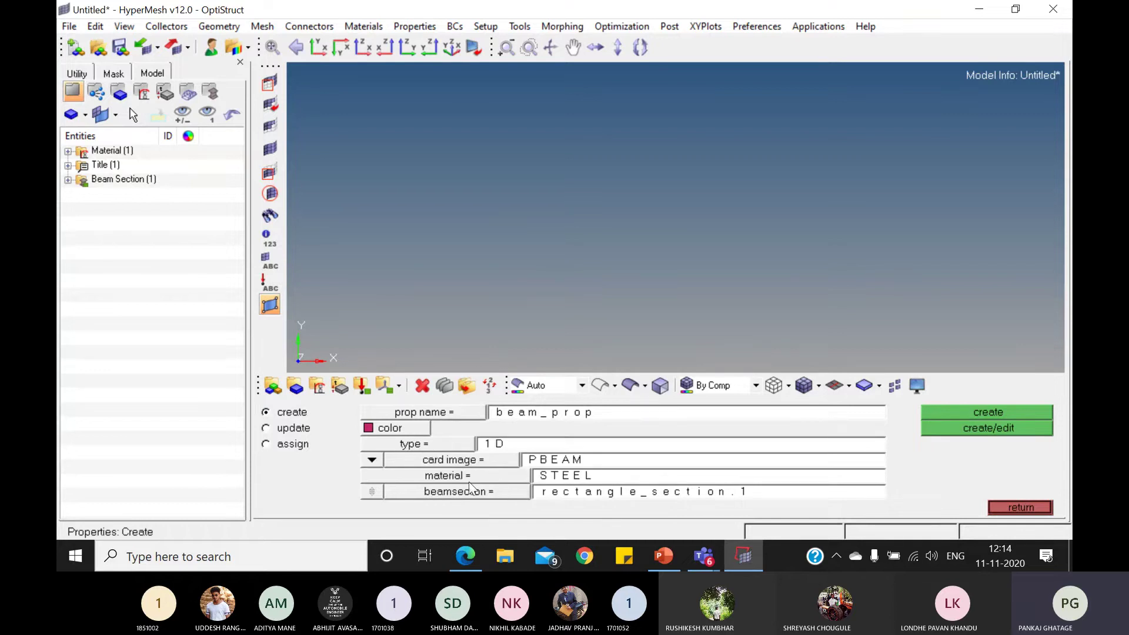
pyautogui.click(468, 475)
pyautogui.click(329, 411)
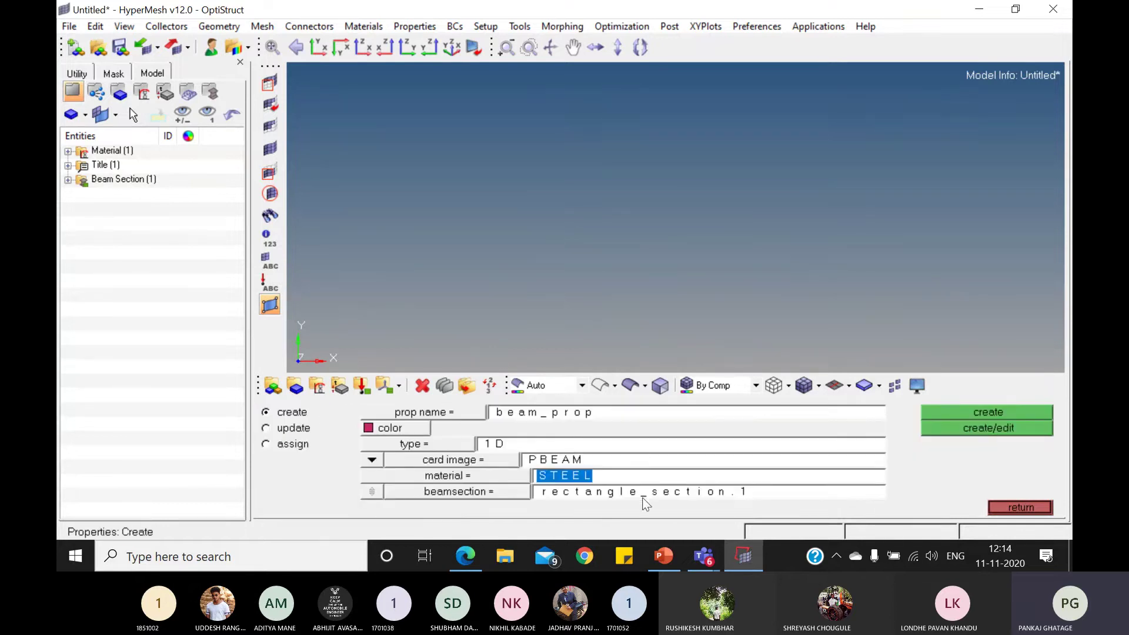
pyautogui.click(490, 491)
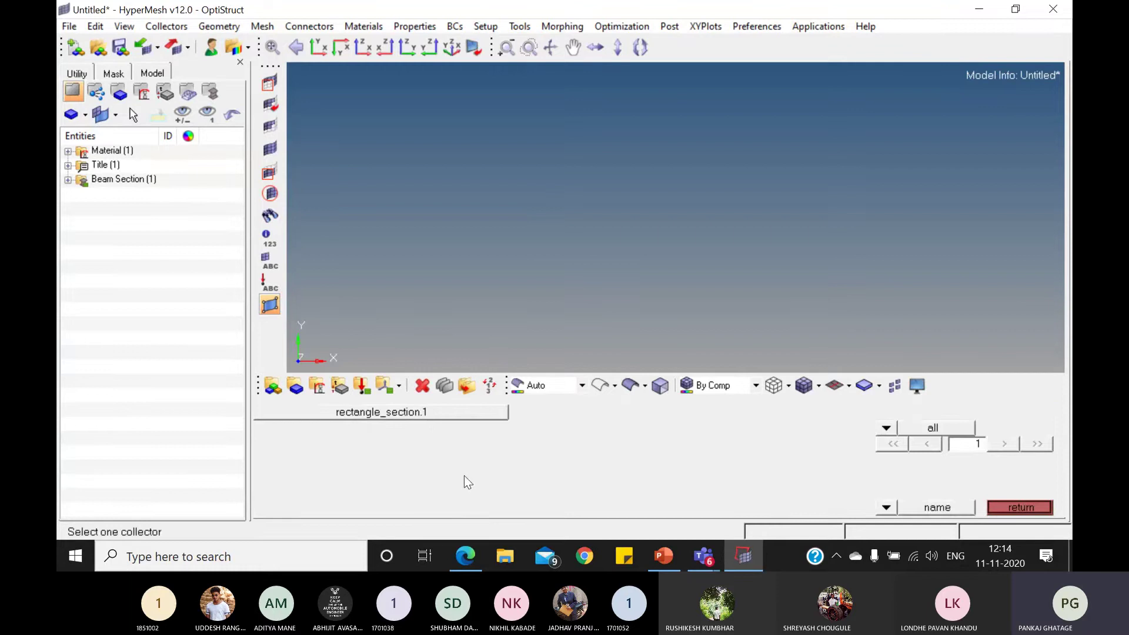
pyautogui.click(432, 417)
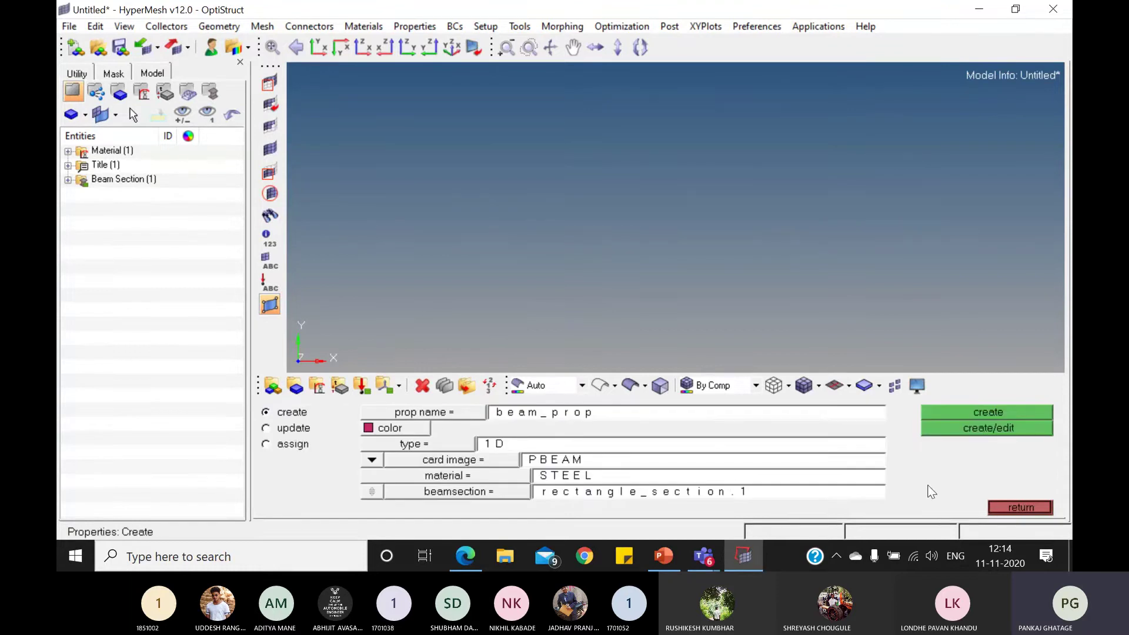
pyautogui.click(969, 429)
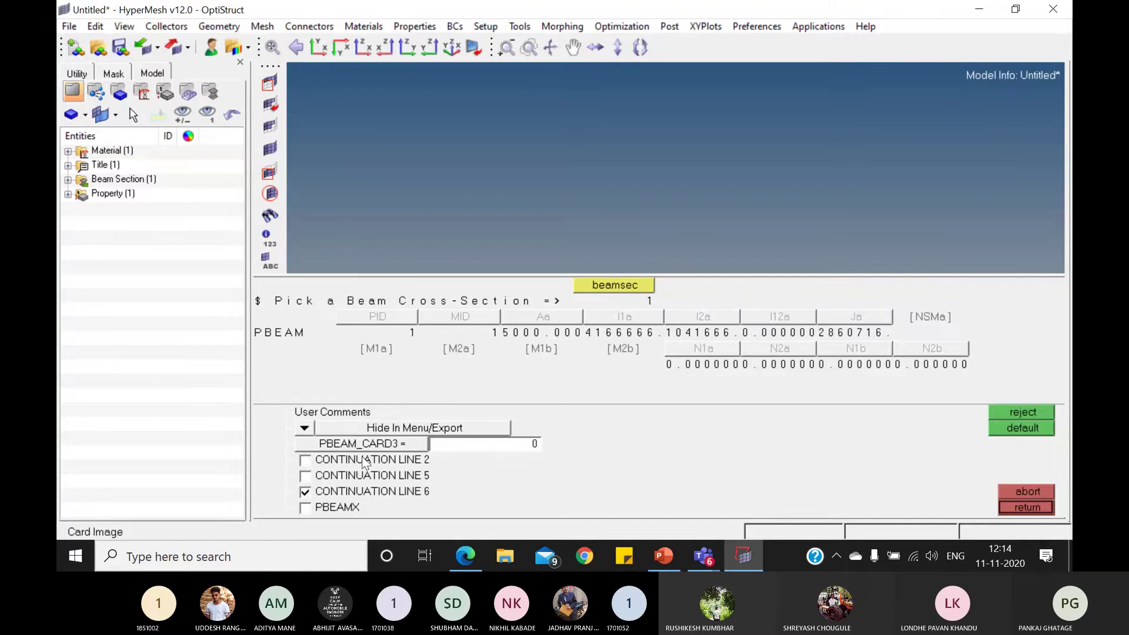
# Step: Try the PBEAMX option on the beam property's PBEAM card and enable CONTINUATION LINE 2
pyautogui.click(306, 461)
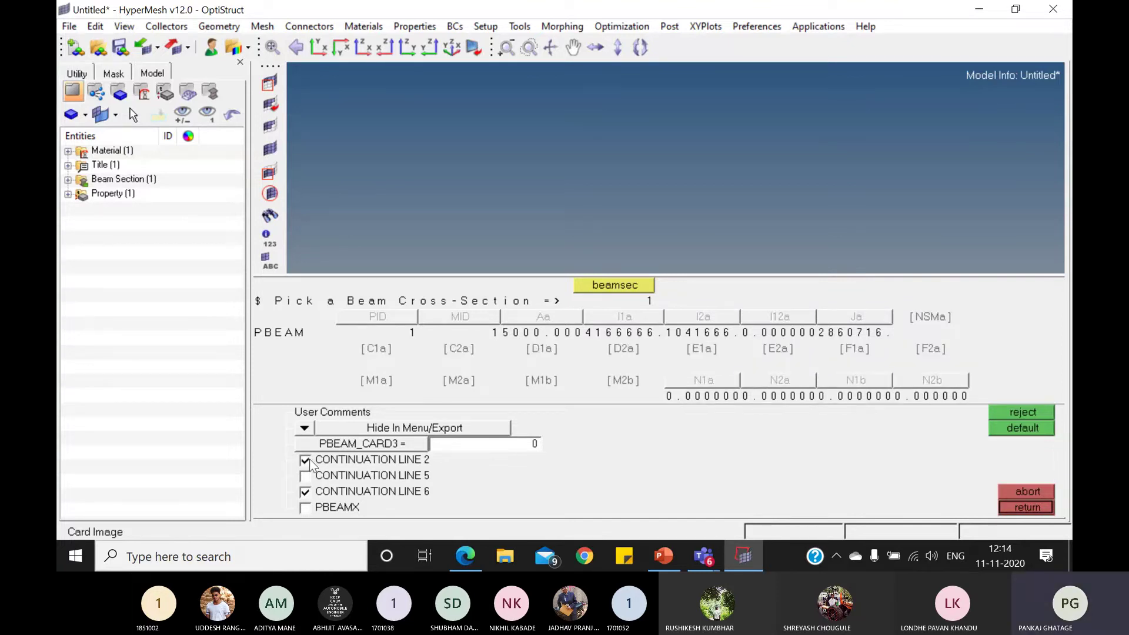
pyautogui.click(306, 460)
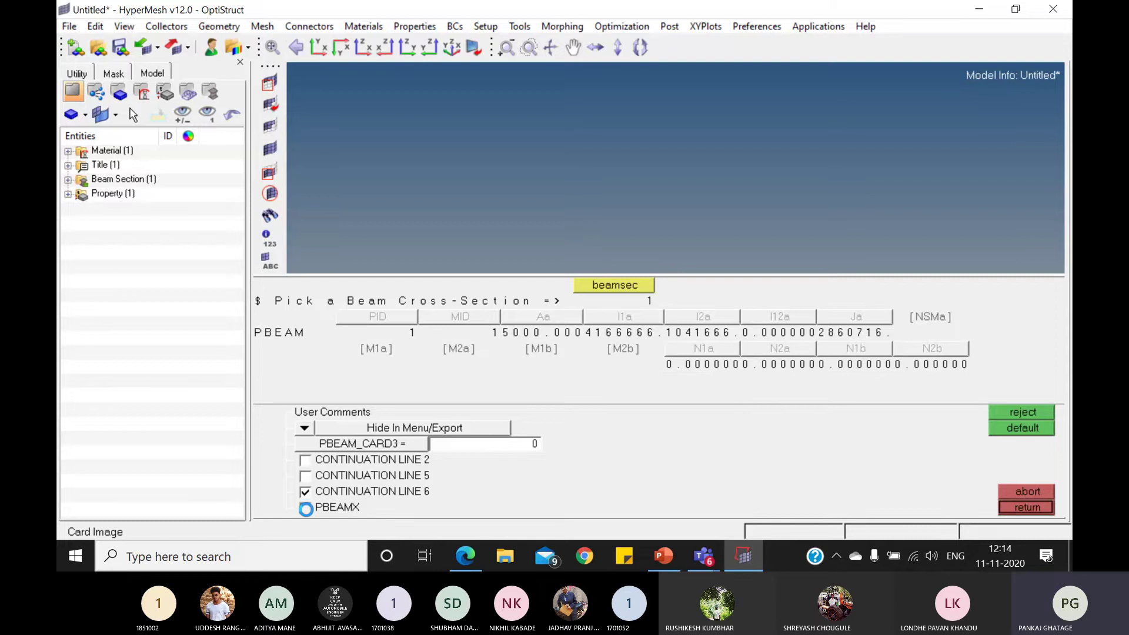
pyautogui.click(306, 461)
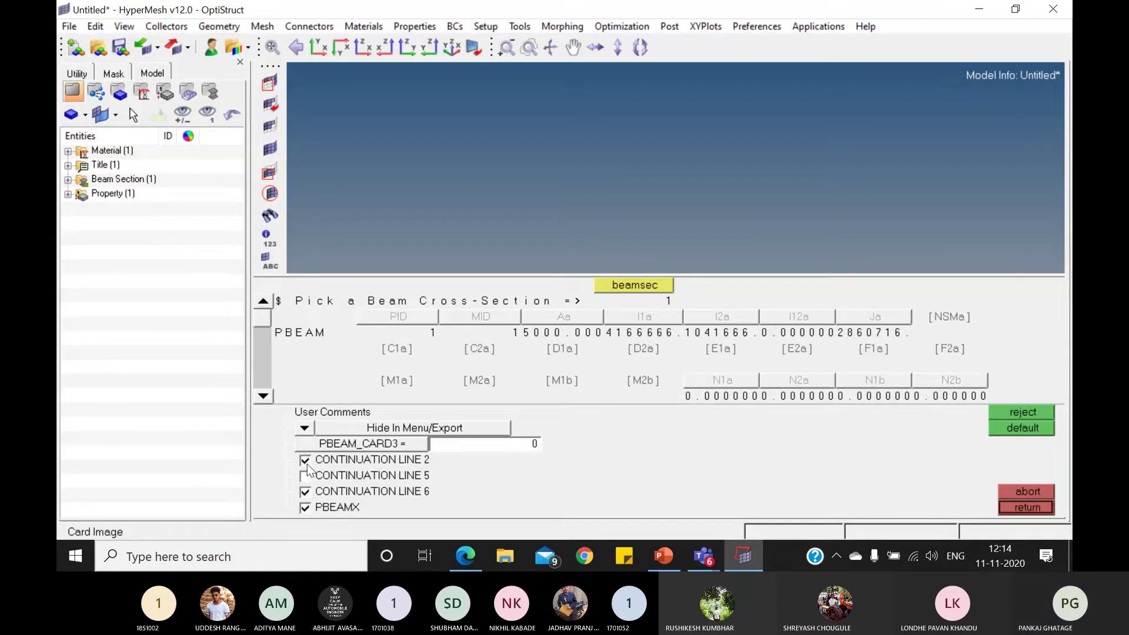
pyautogui.click(306, 461)
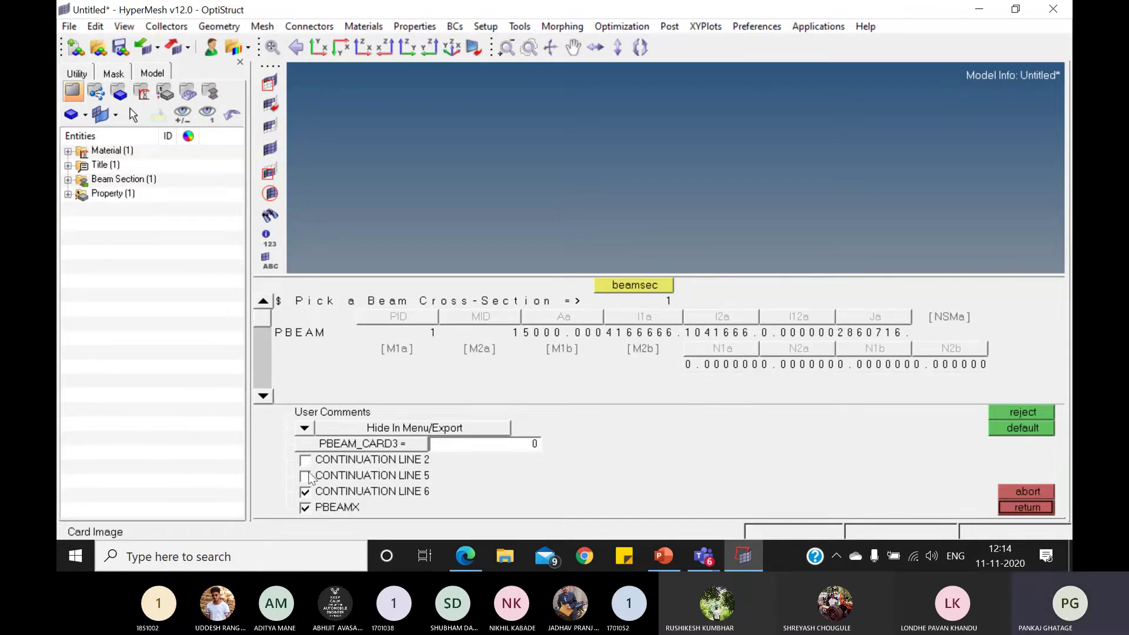
pyautogui.click(305, 507)
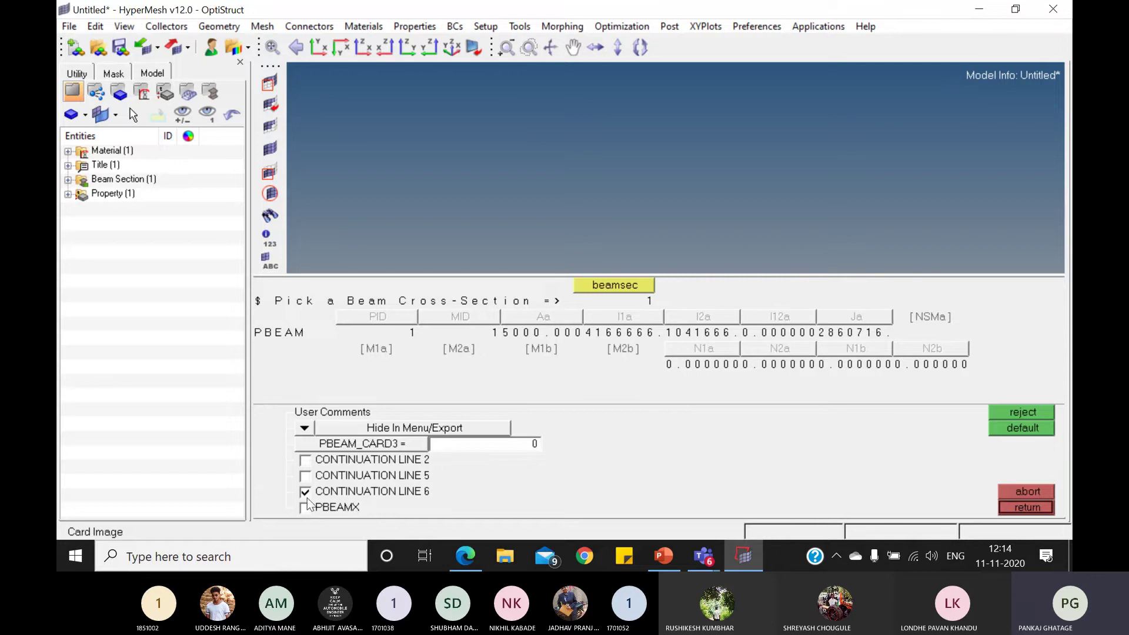
pyautogui.click(306, 460)
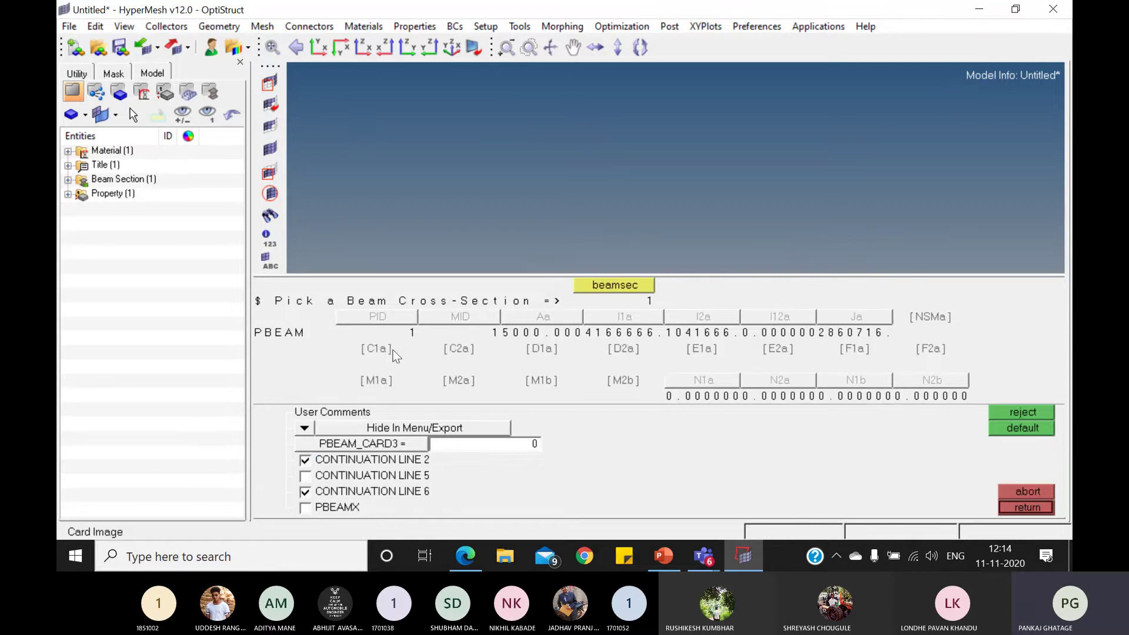
# Step: Activate the remaining stress recovery fields C2a, D1a, D2a, E1a, E2a, F1a and F2a on the PBEAM card
pyautogui.click(457, 349)
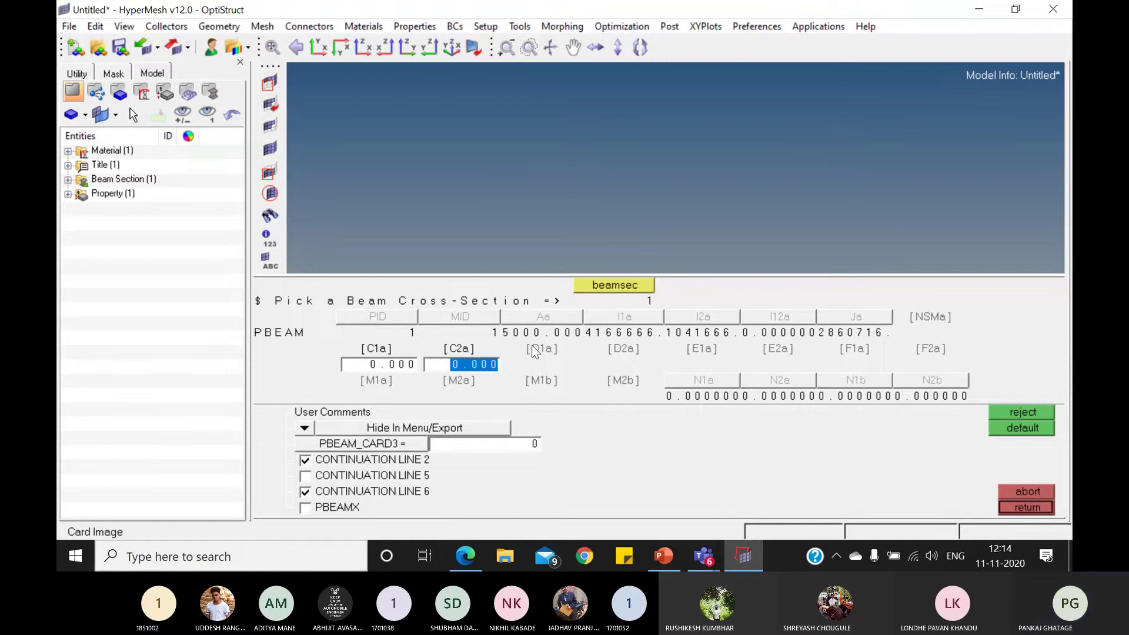
pyautogui.click(541, 349)
pyautogui.click(623, 349)
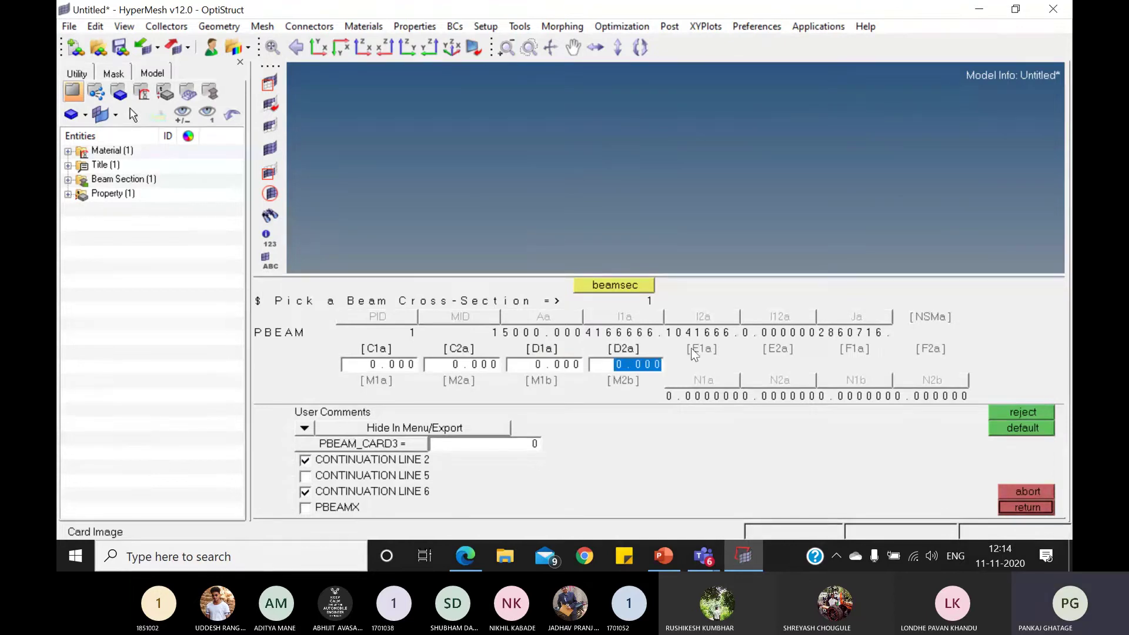
pyautogui.click(697, 351)
pyautogui.click(778, 350)
pyautogui.click(854, 350)
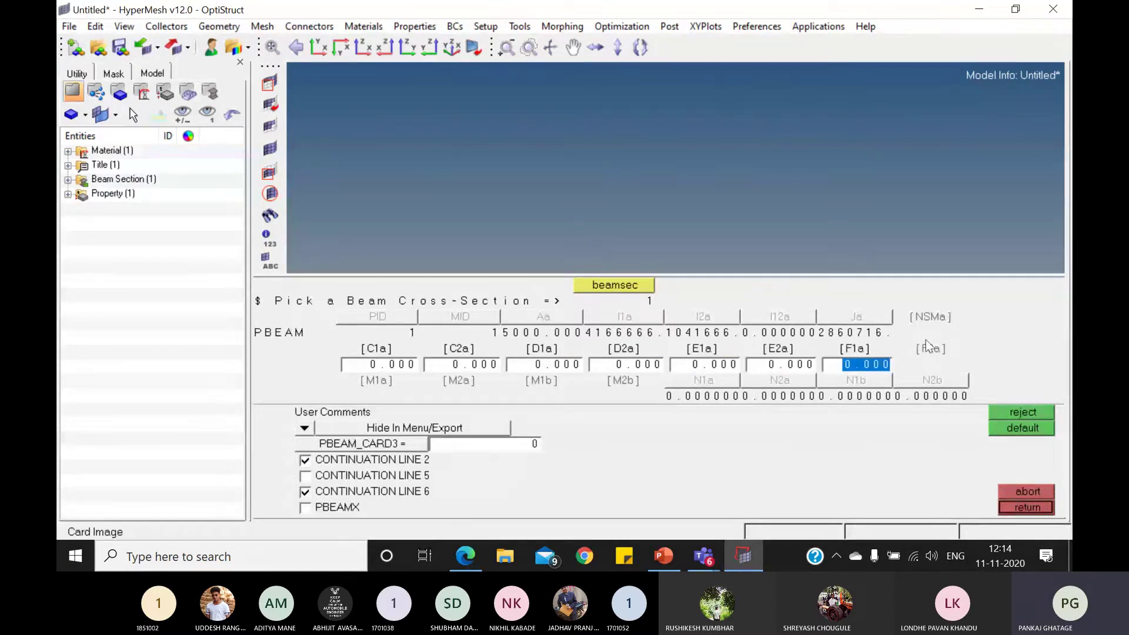
pyautogui.click(941, 350)
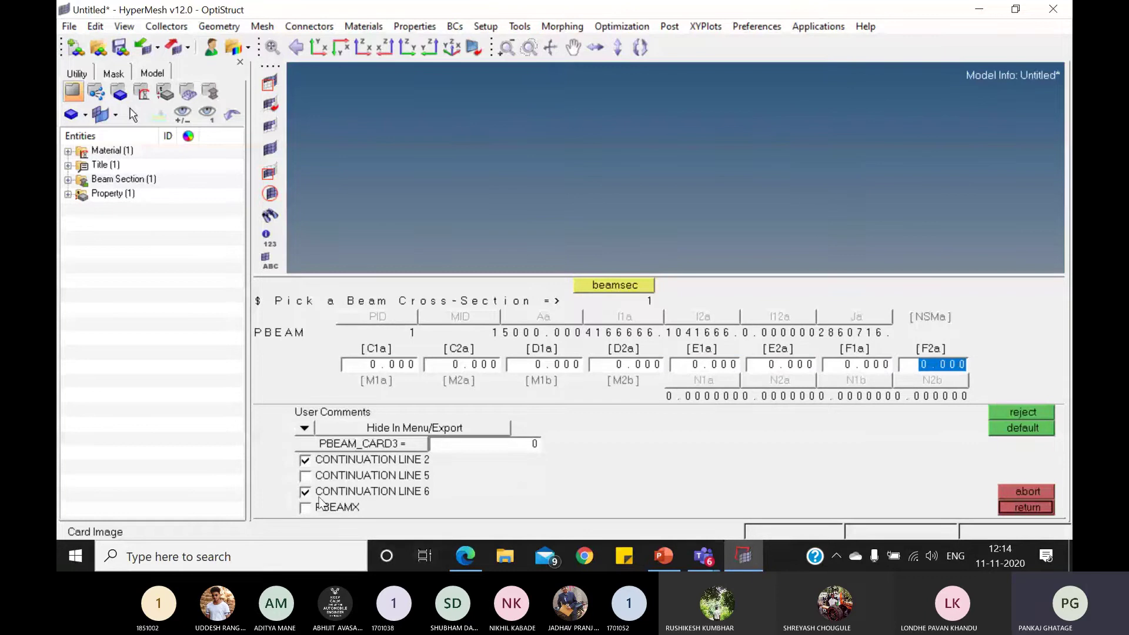
pyautogui.click(305, 496)
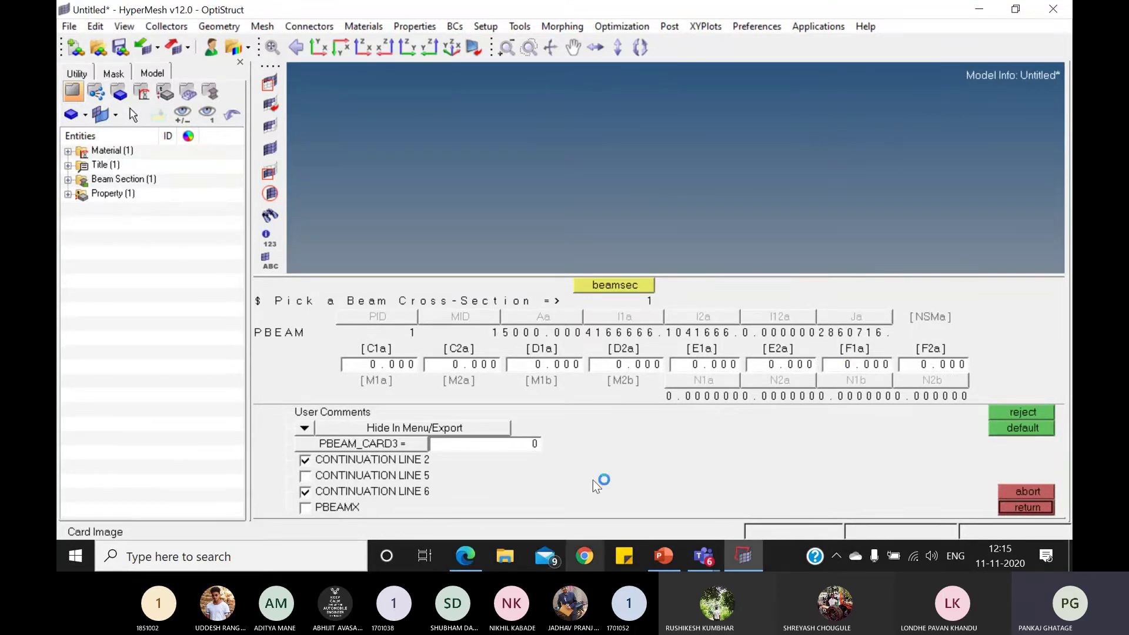
# Step: Check the Case 1 section on the PowerPoint slide, and set C1a to 50 on the PBEAM card in HyperMesh
pyautogui.click(744, 553)
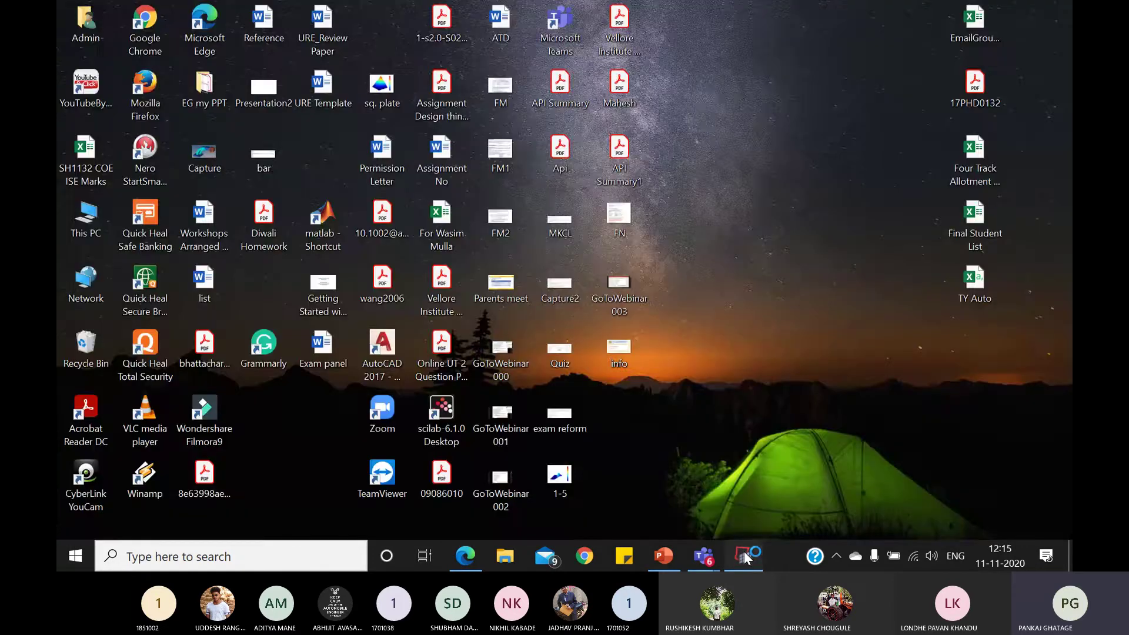
pyautogui.click(663, 556)
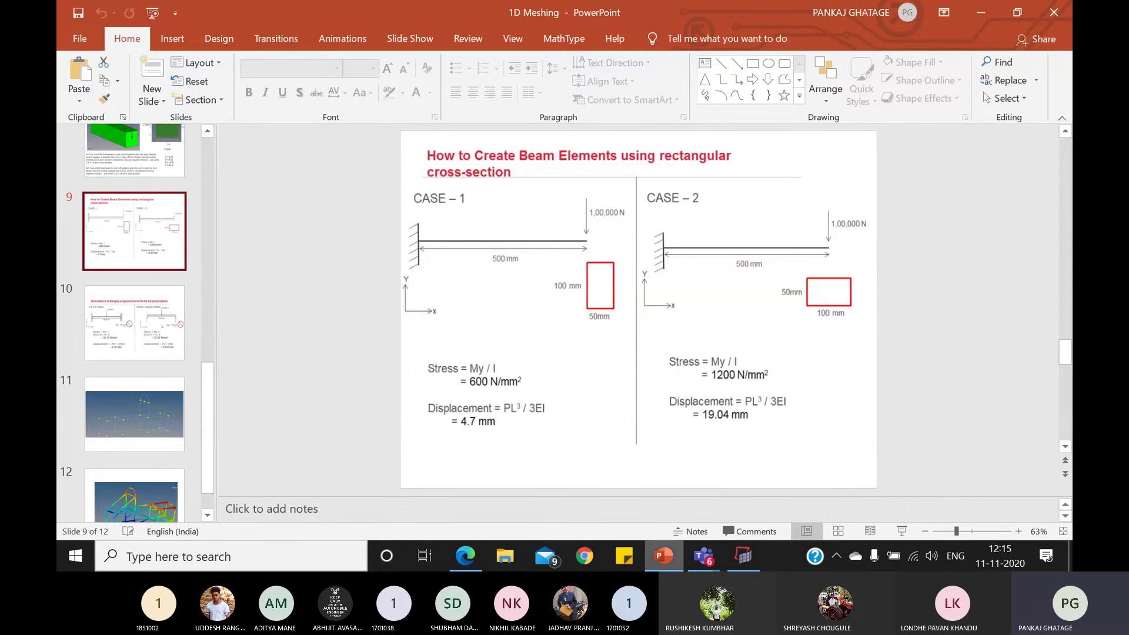
pyautogui.click(745, 555)
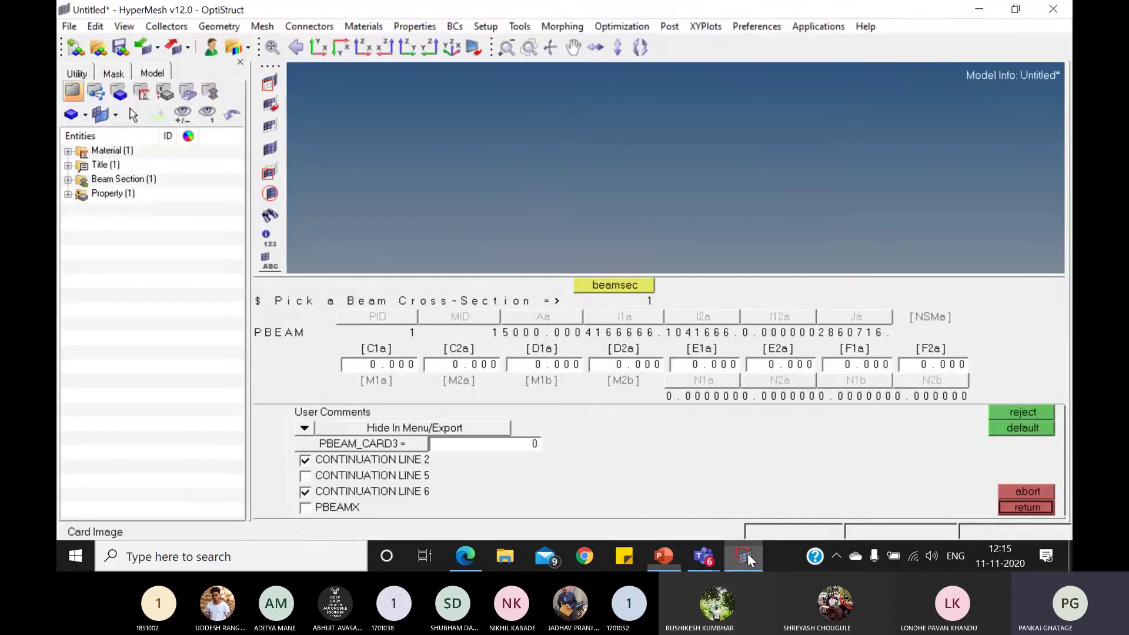
pyautogui.write('50')
pyautogui.press('Tab')
pyautogui.press('Tab')
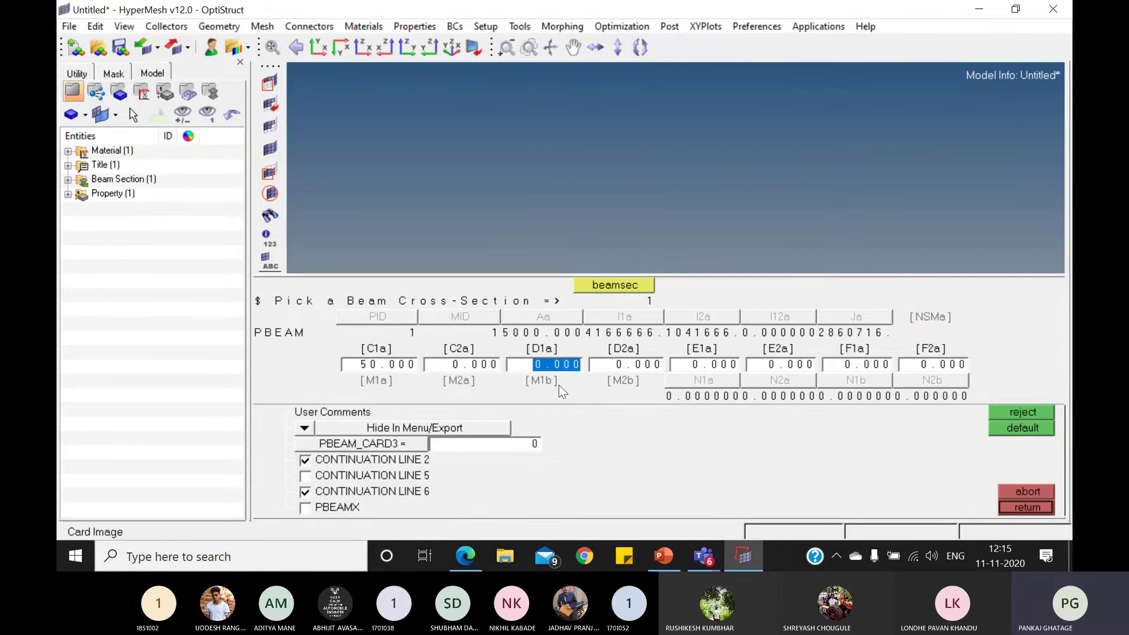
# Step: Consult the Case 1 section on the PowerPoint slide again, and set D2a to 25 on the PBEAM card in HyperMesh
pyautogui.click(743, 556)
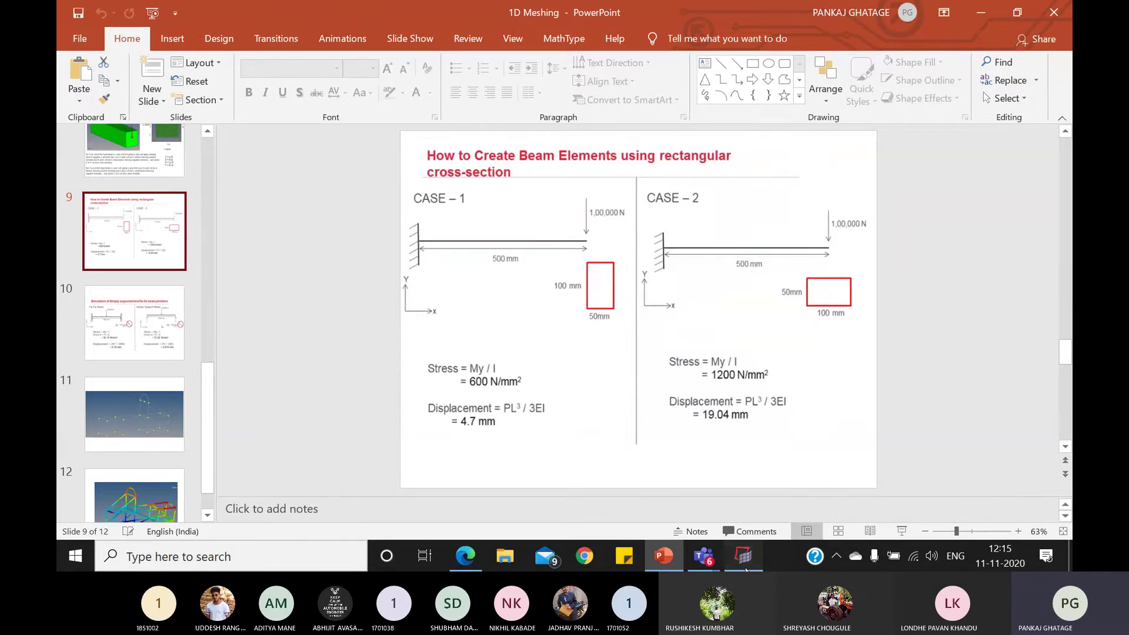
pyautogui.hotkey('alt', 'Tab')
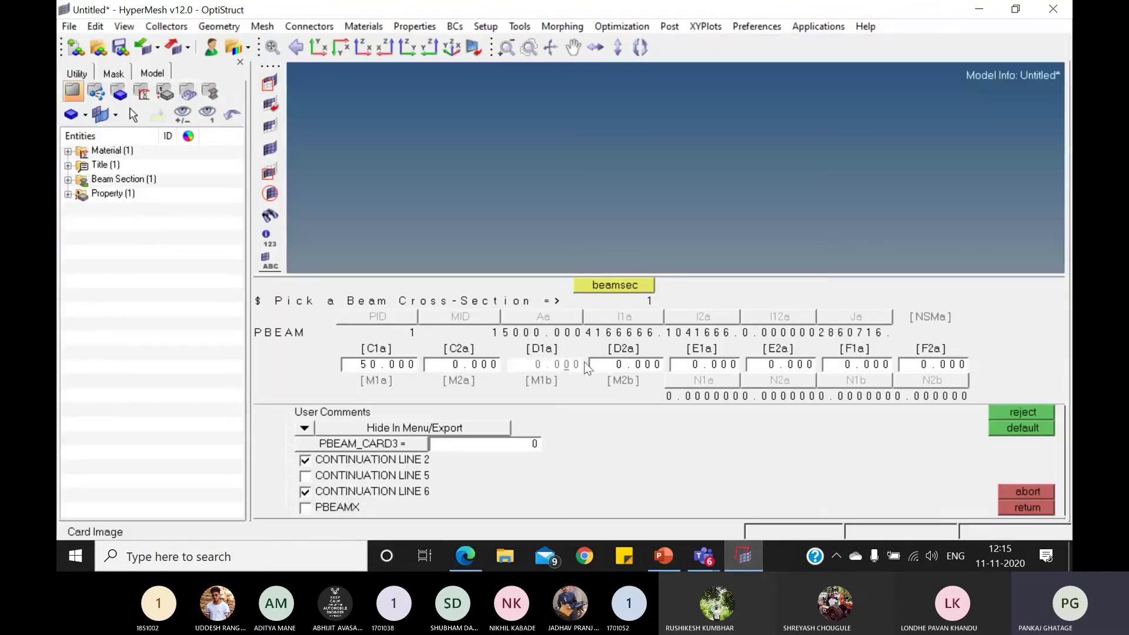
pyautogui.click(611, 367)
pyautogui.write('25')
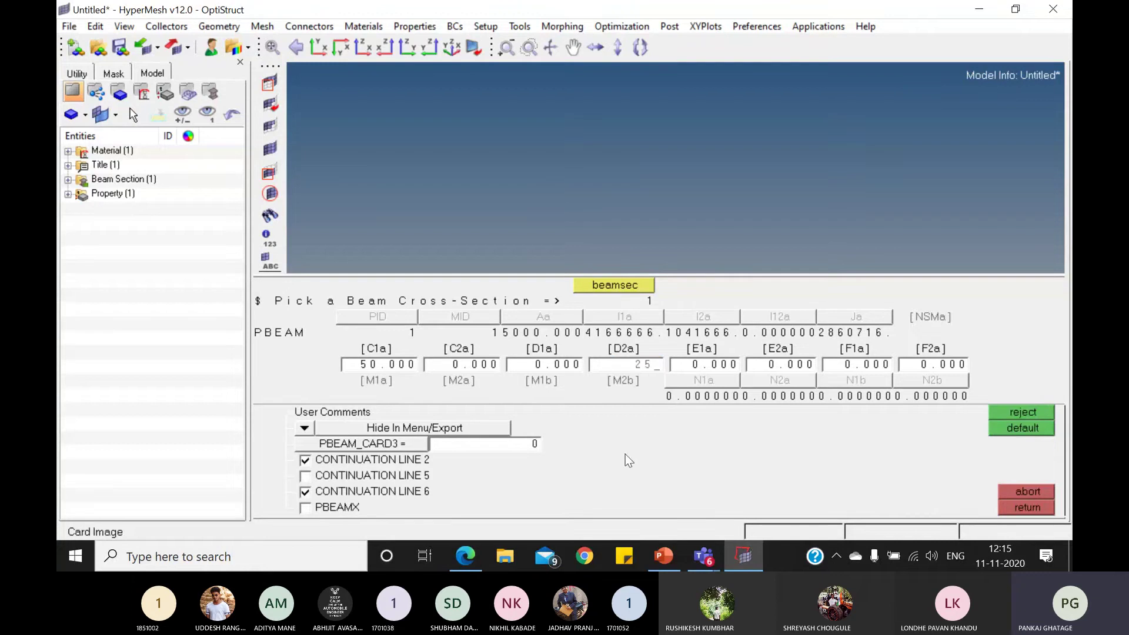
pyautogui.click(625, 454)
# Step: Recheck the PowerPoint slide, set E1a to -50 and F1a to -25 in HyperMesh, and leave the PBEAM card and property settings
pyautogui.click(747, 555)
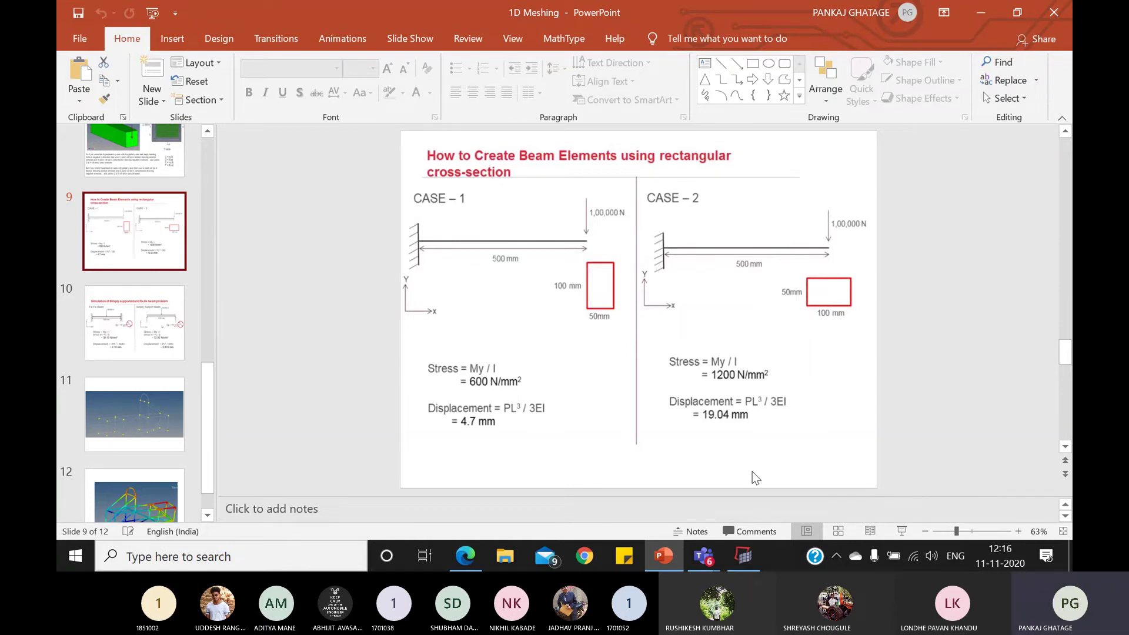
pyautogui.click(745, 557)
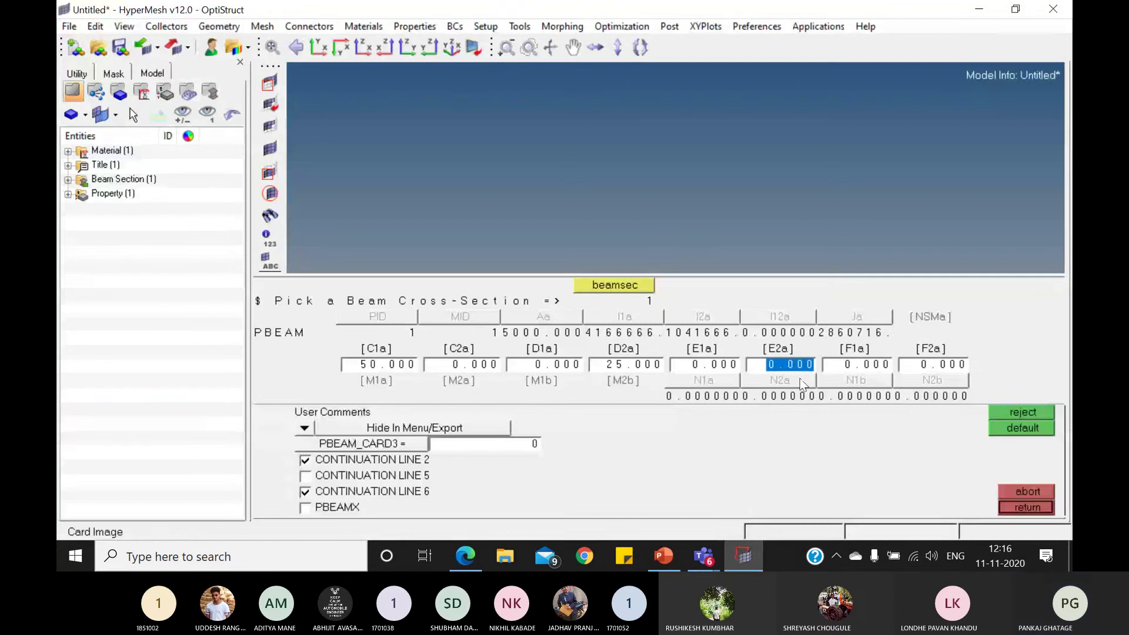
pyautogui.click(725, 365)
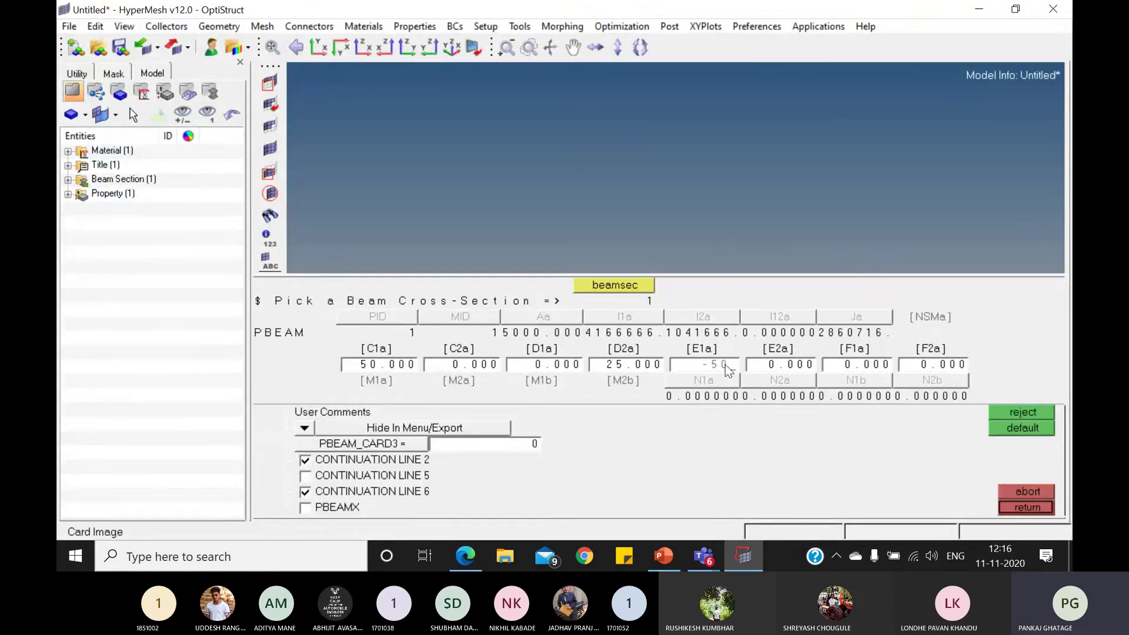
pyautogui.click(797, 435)
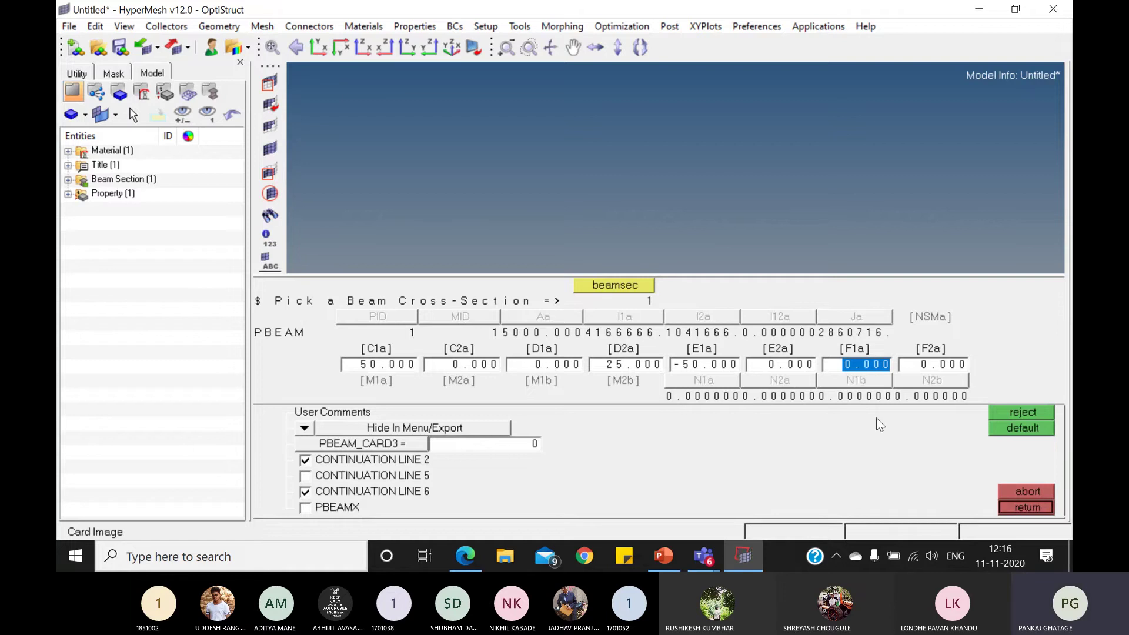
pyautogui.write('-25')
pyautogui.press('Return')
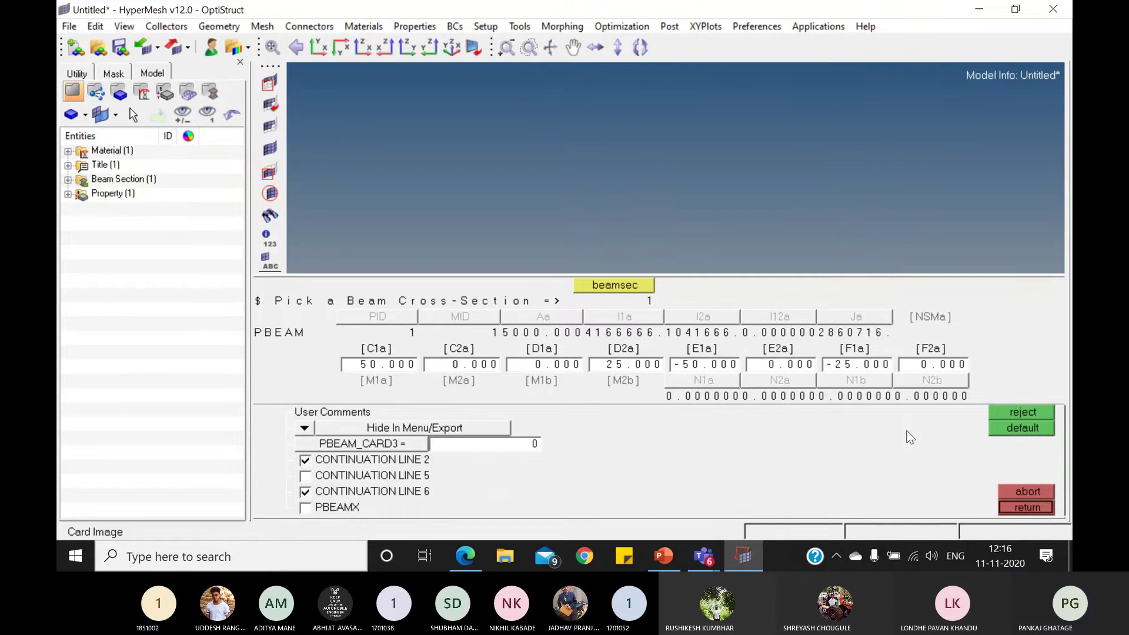
pyautogui.click(1039, 509)
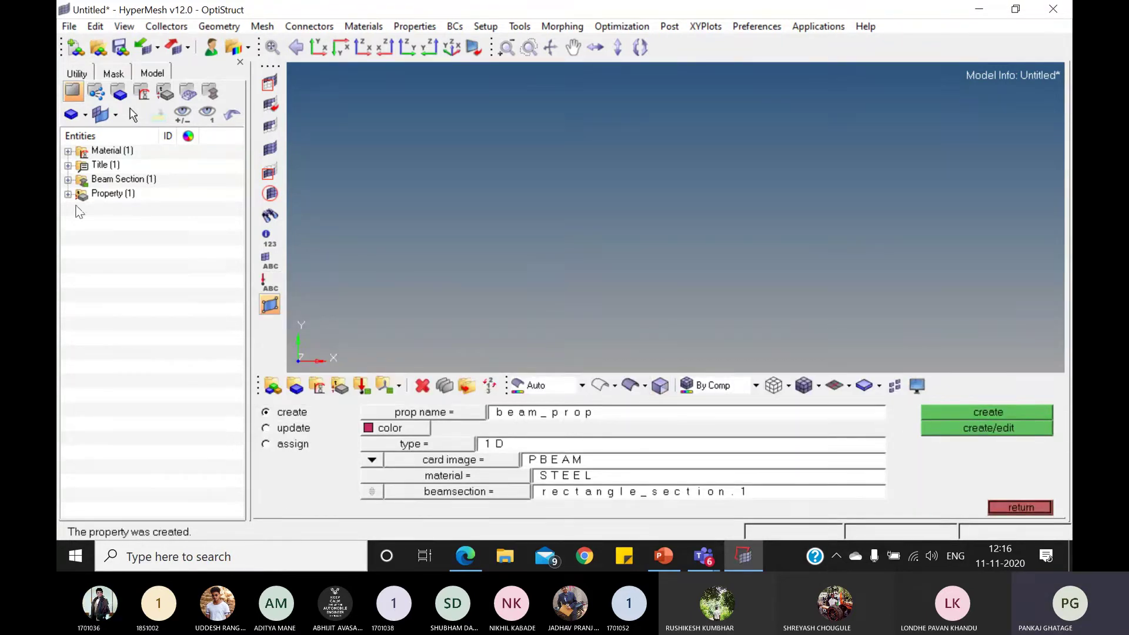
pyautogui.click(1030, 508)
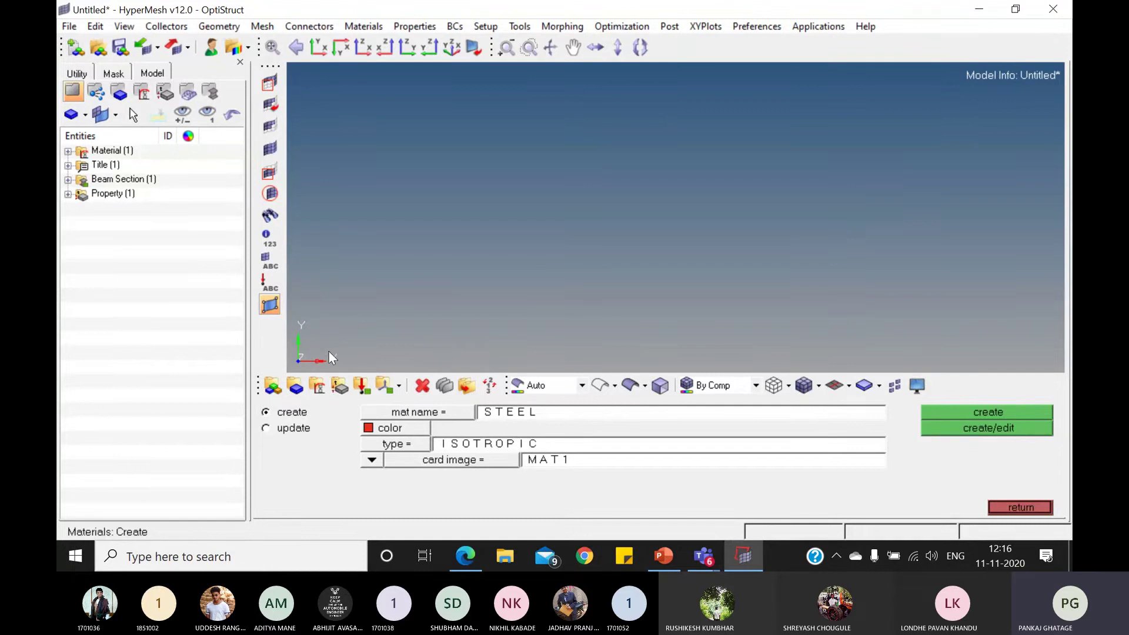
# Step: Try to create the beam_prop property again with card image PBEAM, material STEEL and beam section rectangle_section.1
pyautogui.click(361, 388)
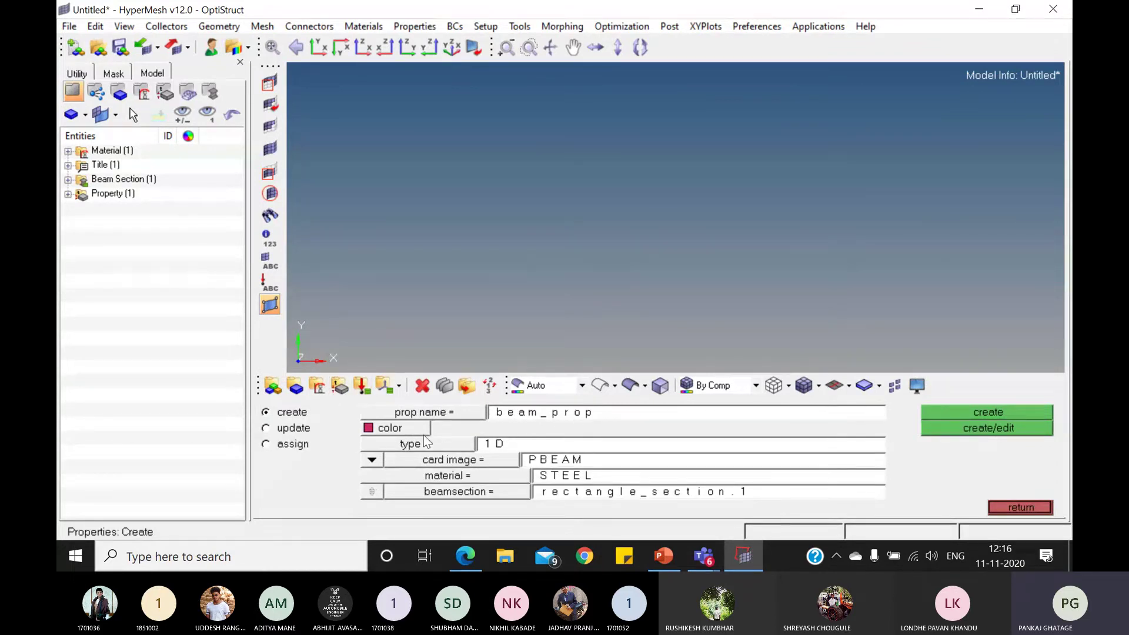
pyautogui.click(475, 462)
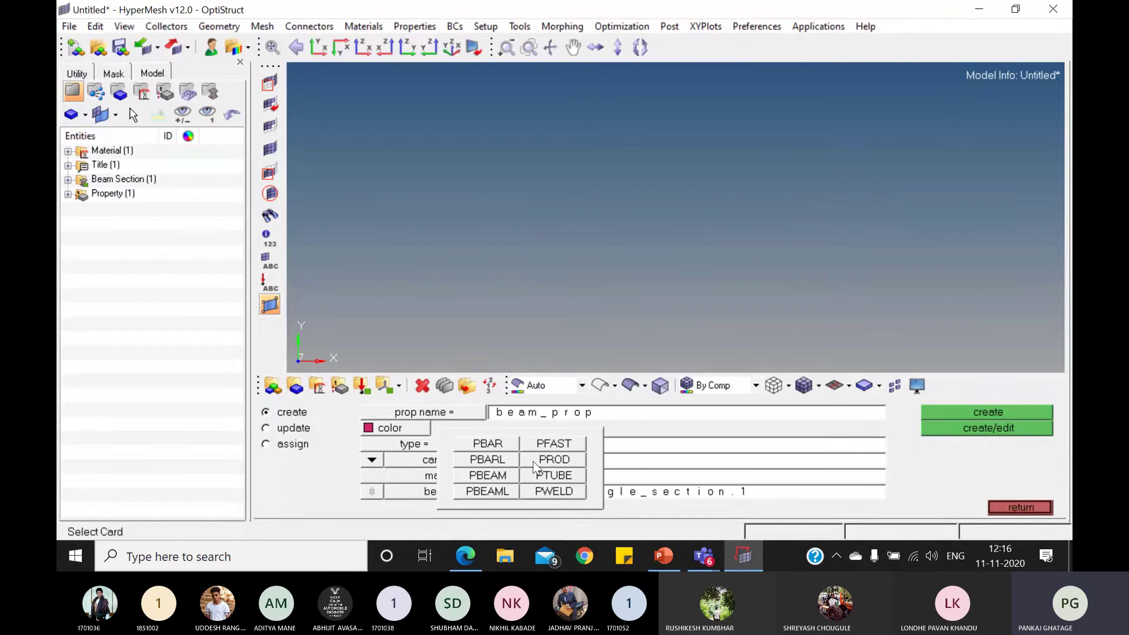
pyautogui.click(506, 476)
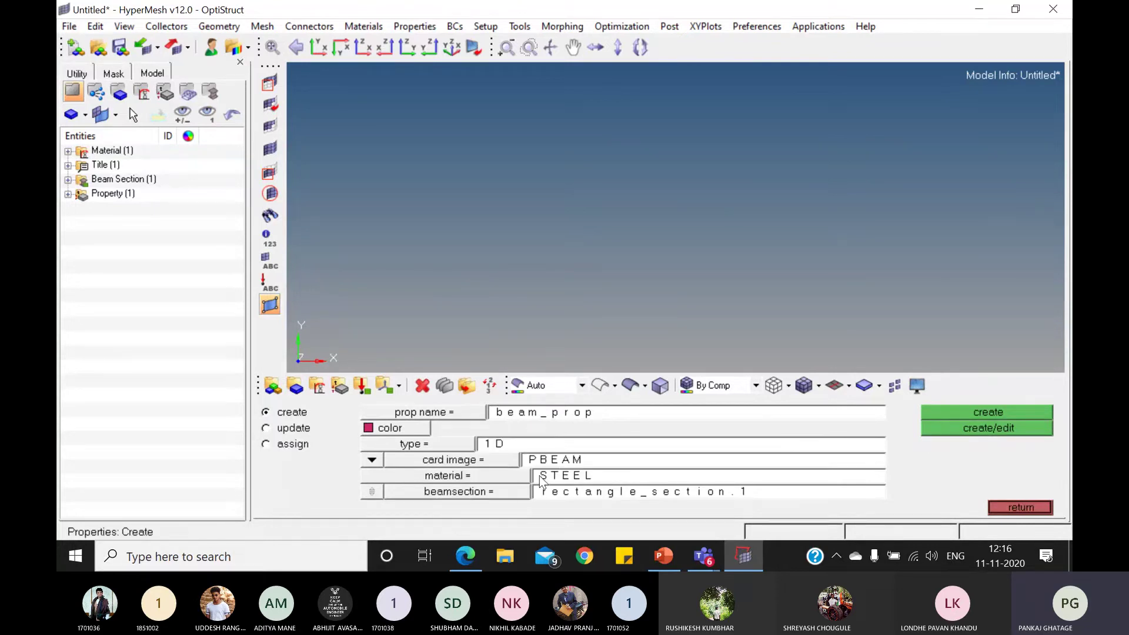
pyautogui.click(499, 477)
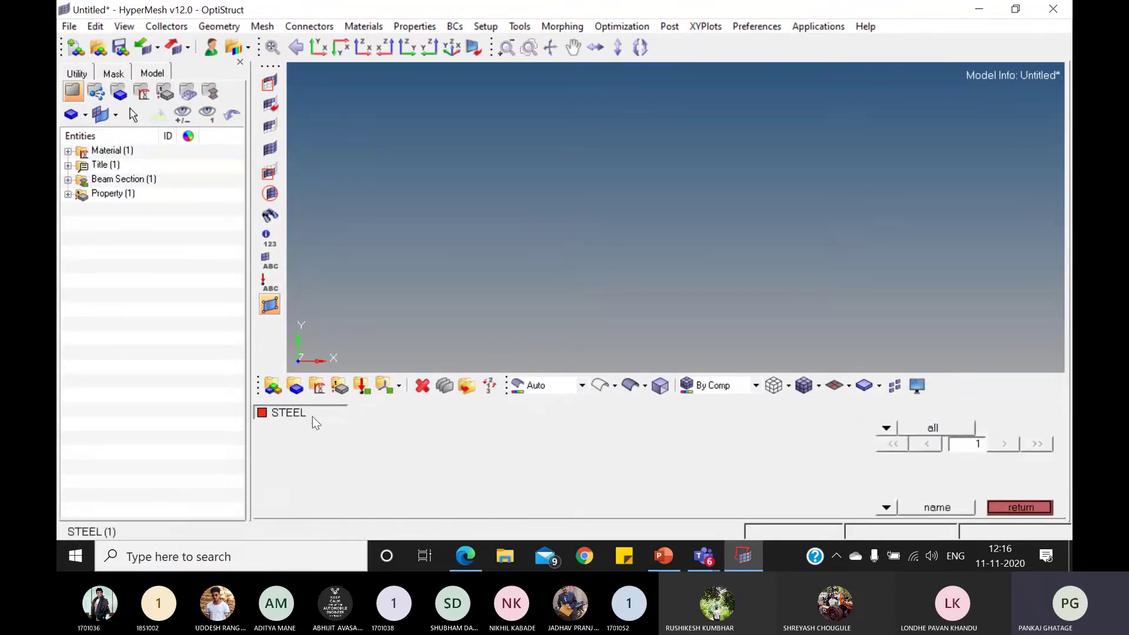
pyautogui.click(313, 416)
pyautogui.click(500, 491)
pyautogui.click(417, 415)
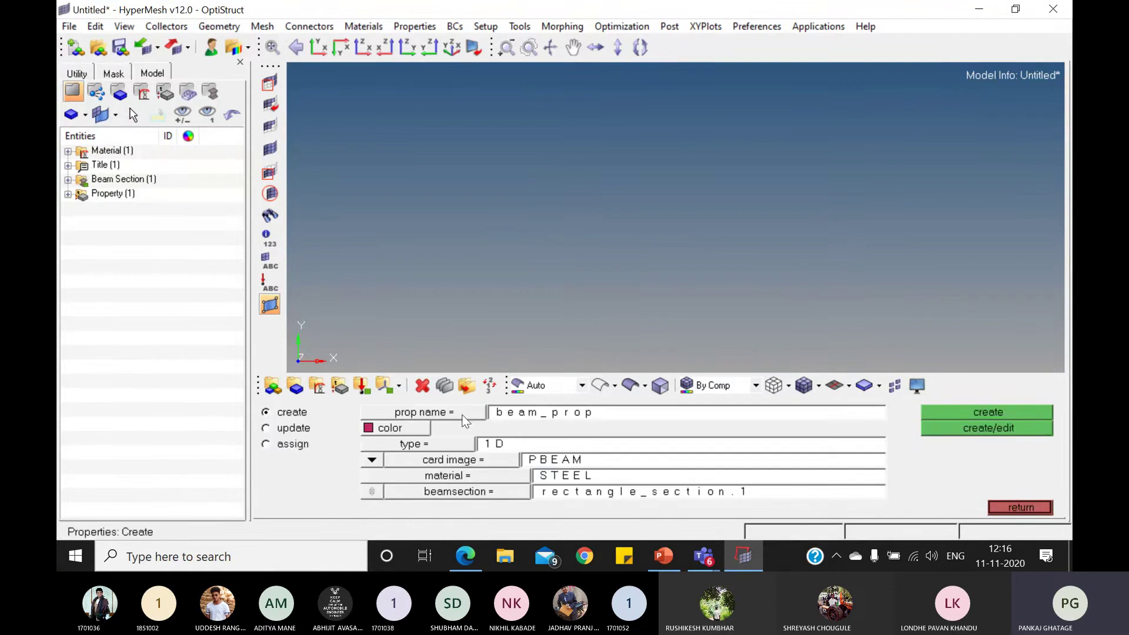
pyautogui.click(994, 413)
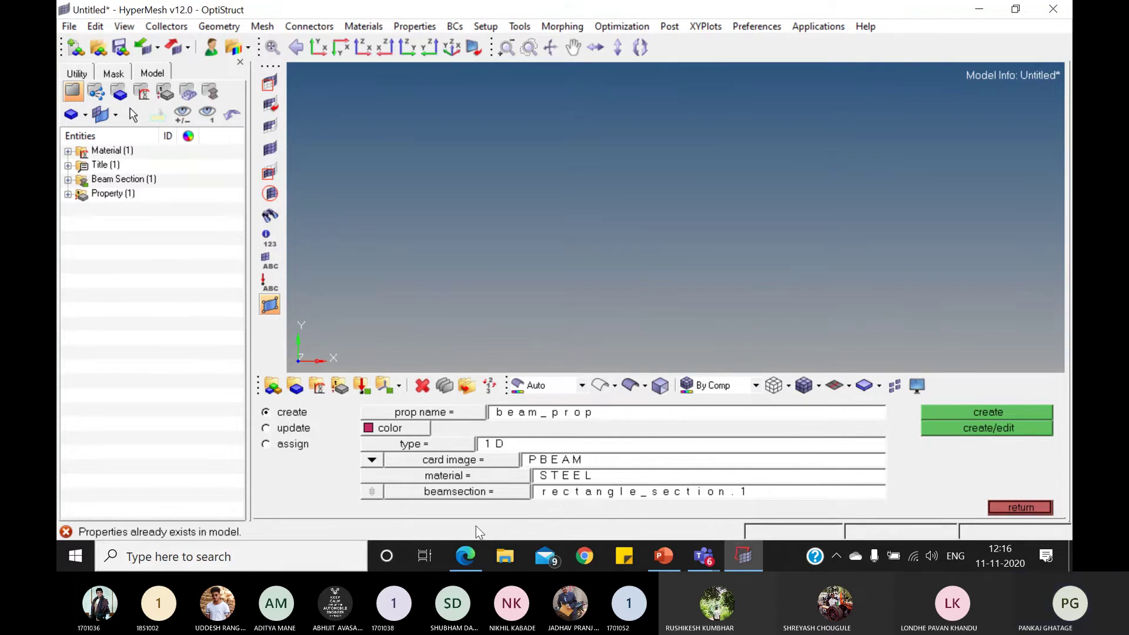
pyautogui.click(1029, 510)
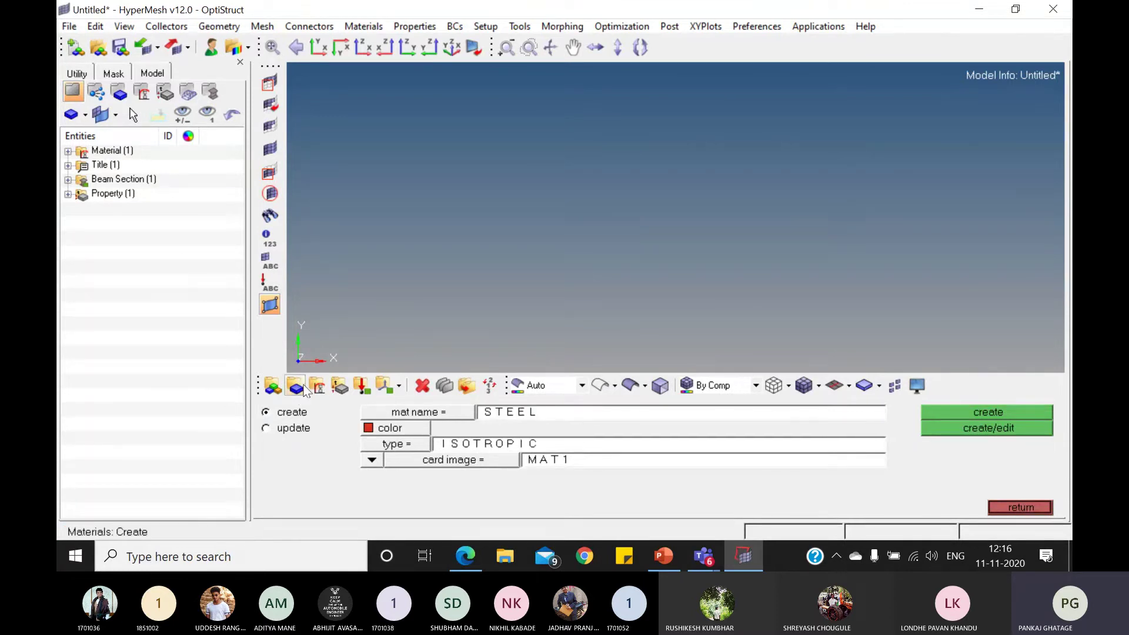
# Step: Create a component named beam_comp with the beam_prop property assigned and no card image, and expand the components in the model tree
pyautogui.click(295, 386)
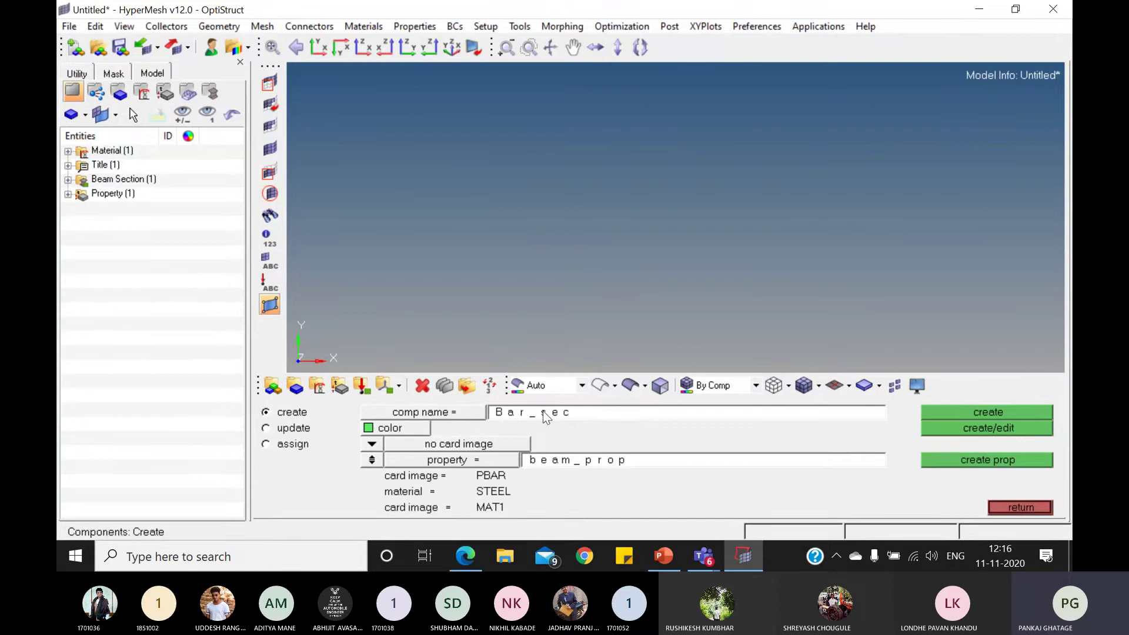
pyautogui.click(542, 412)
pyautogui.write('beam_comp_')
pyautogui.press('Tab')
pyautogui.click(462, 465)
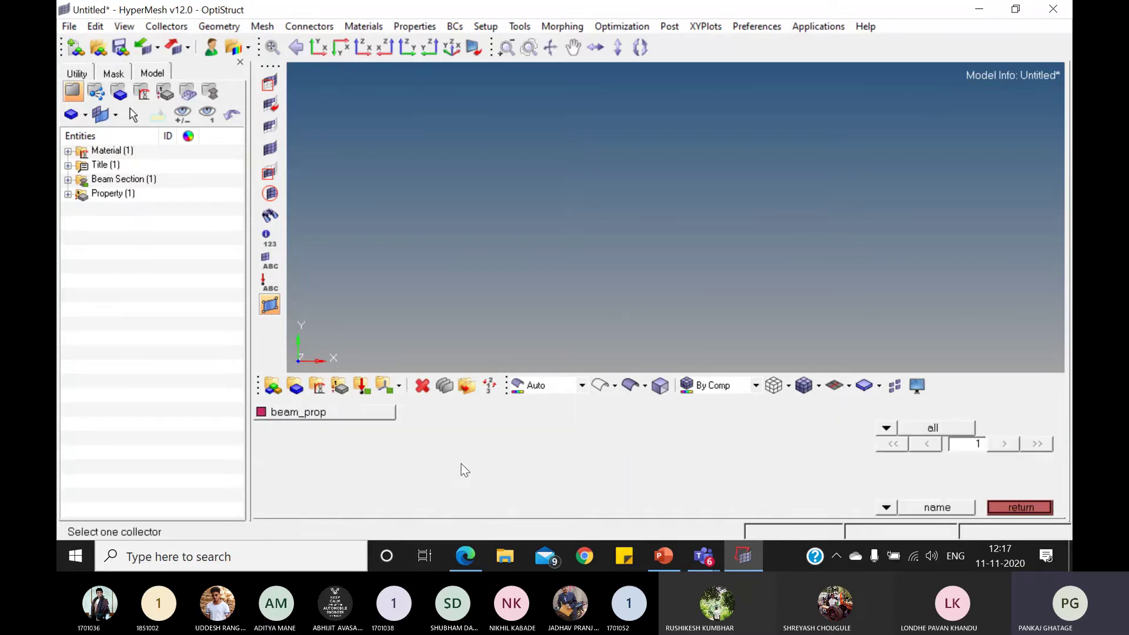
pyautogui.click(381, 413)
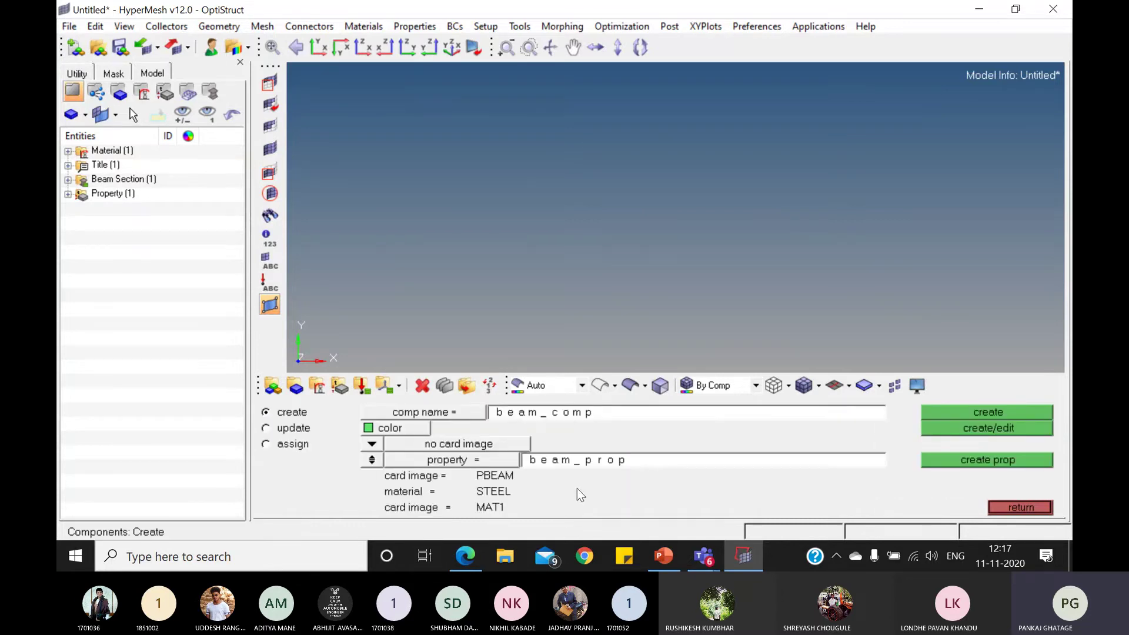
pyautogui.click(997, 426)
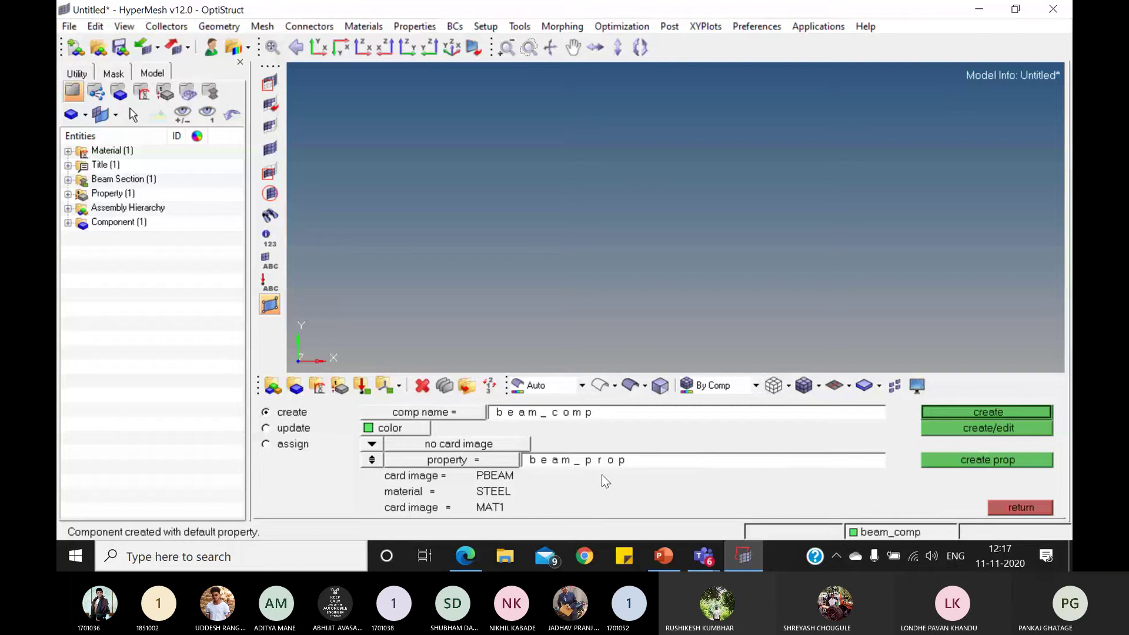
pyautogui.click(67, 222)
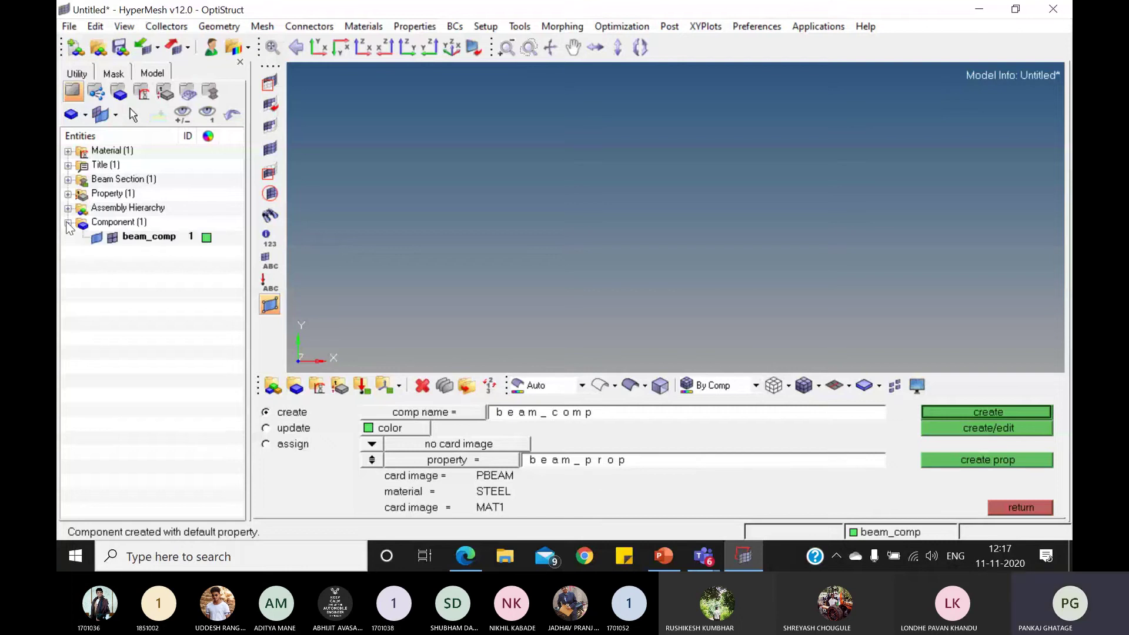
# Step: Leave the open component and material settings, and create a node at the origin (x 0, y 0, z 0)
pyautogui.click(1039, 509)
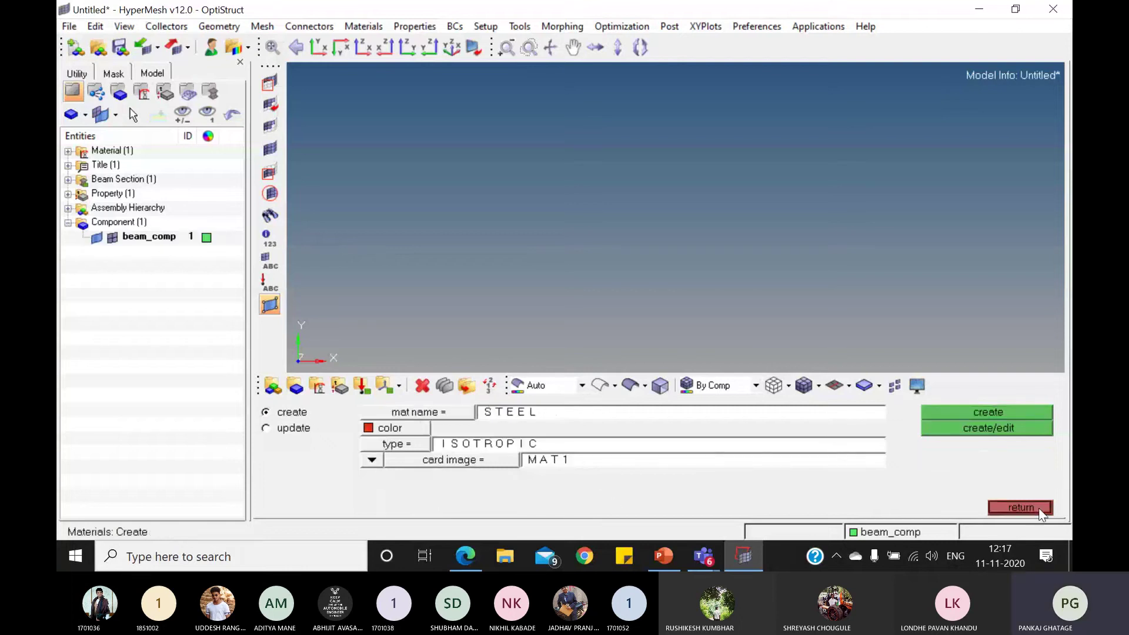
pyautogui.click(1041, 511)
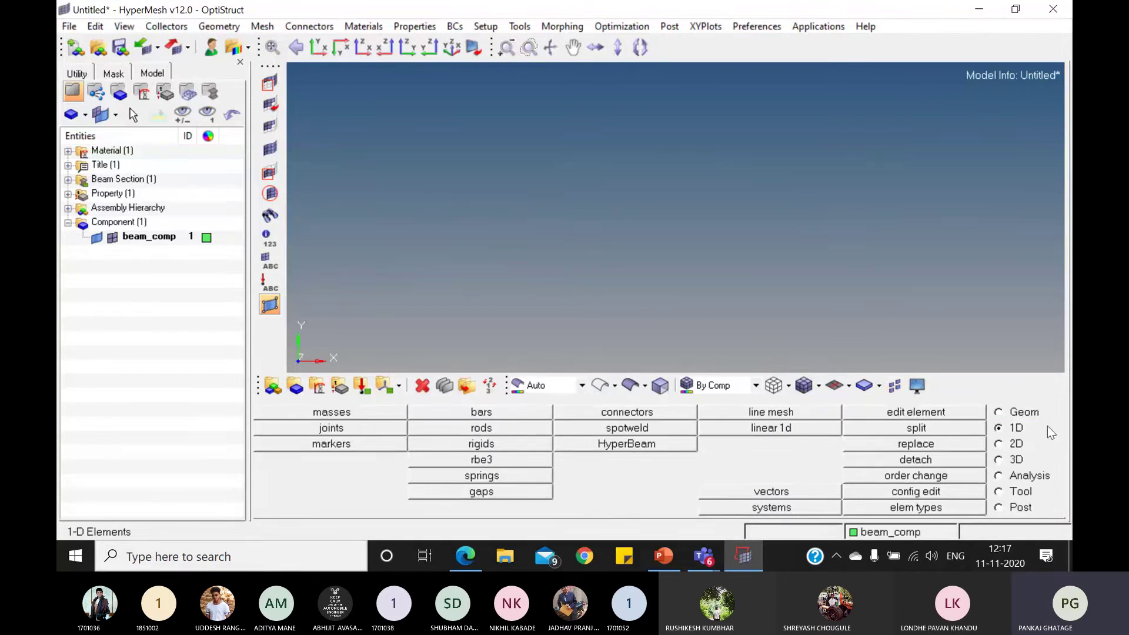
pyautogui.click(1008, 416)
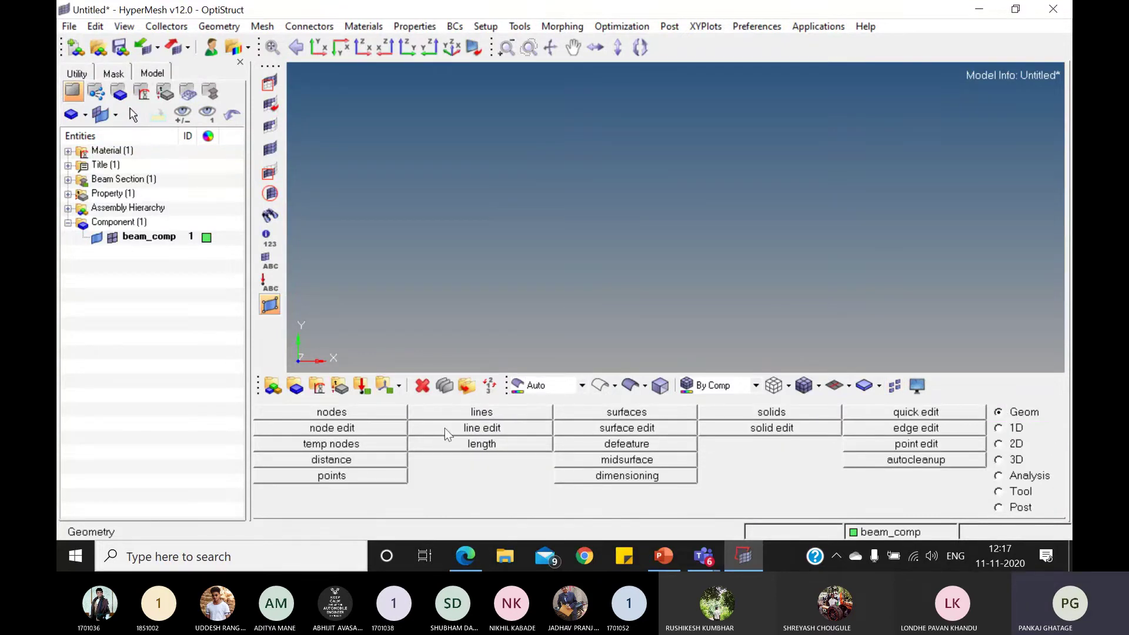
pyautogui.click(329, 412)
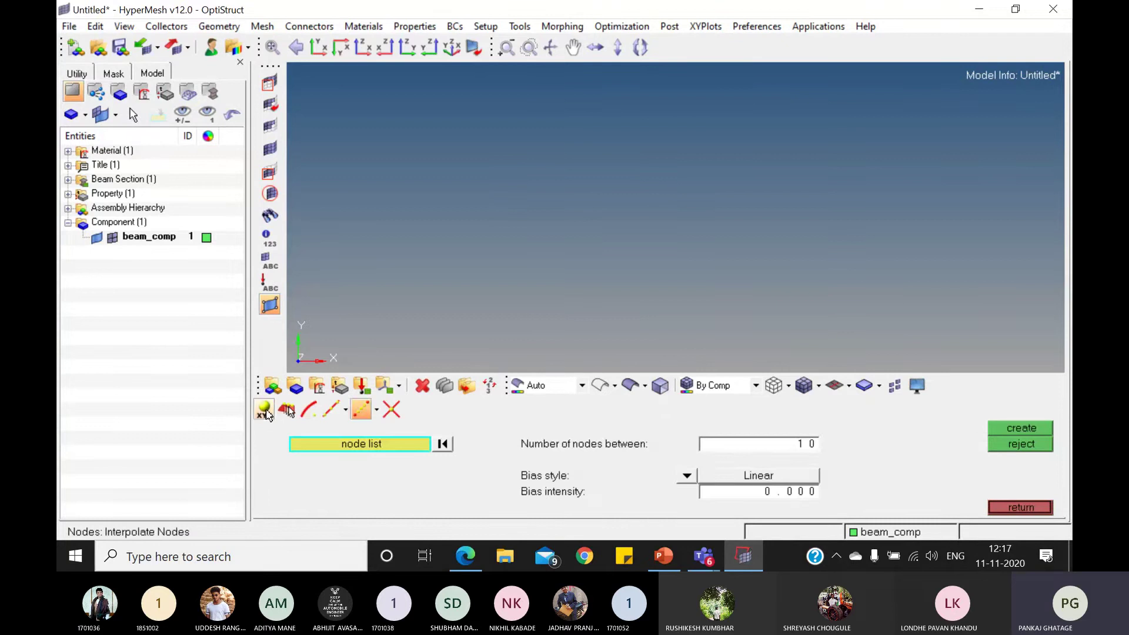
pyautogui.click(265, 411)
pyautogui.click(475, 430)
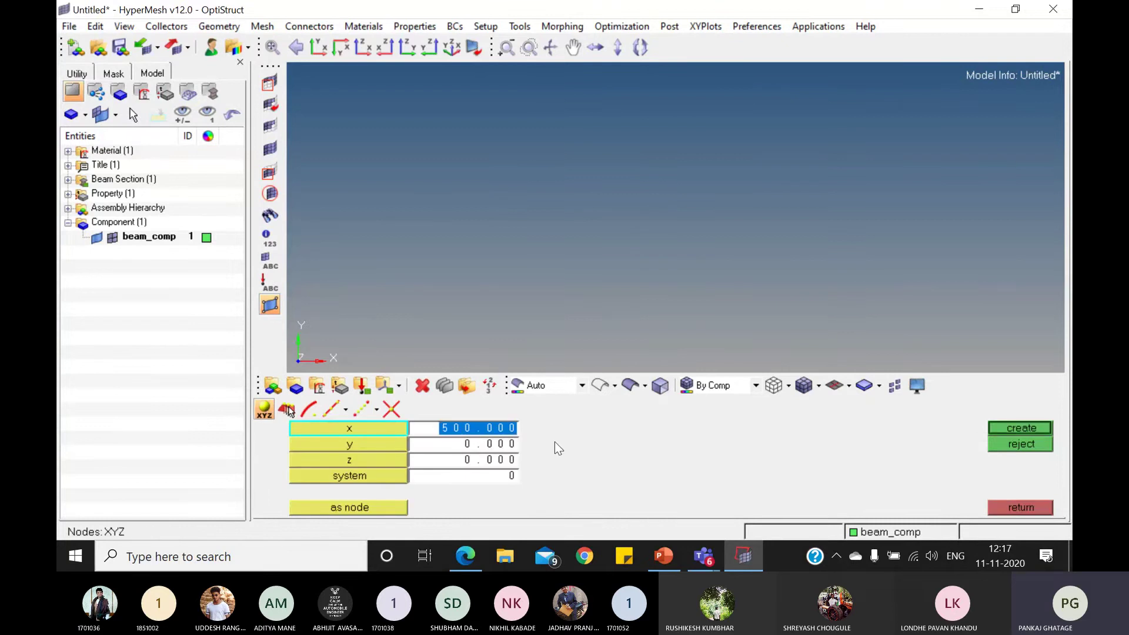
pyautogui.write('0')
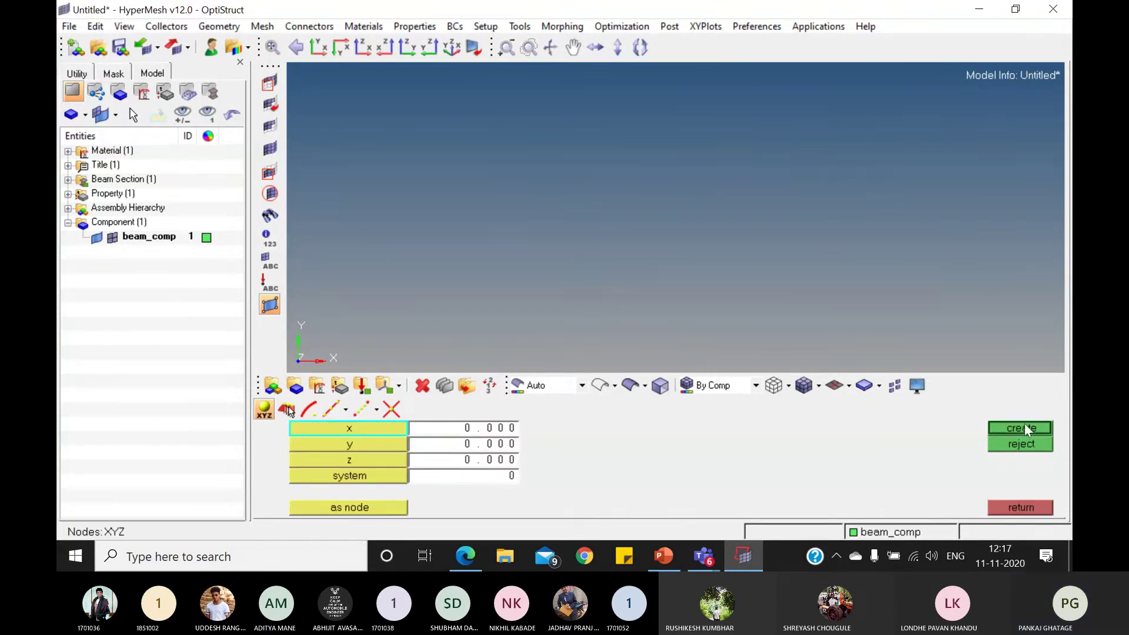
pyautogui.middleClick(513, 448)
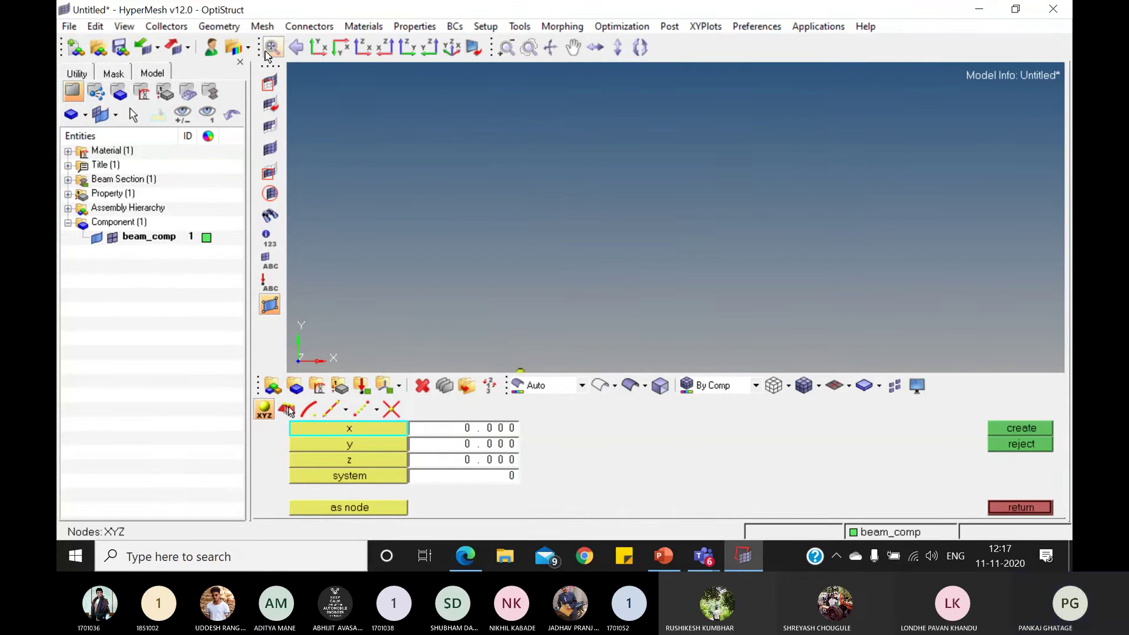
# Step: Create two more nodes on the x-axis at x 250 and x 500, and leave node creation
pyautogui.click(500, 431)
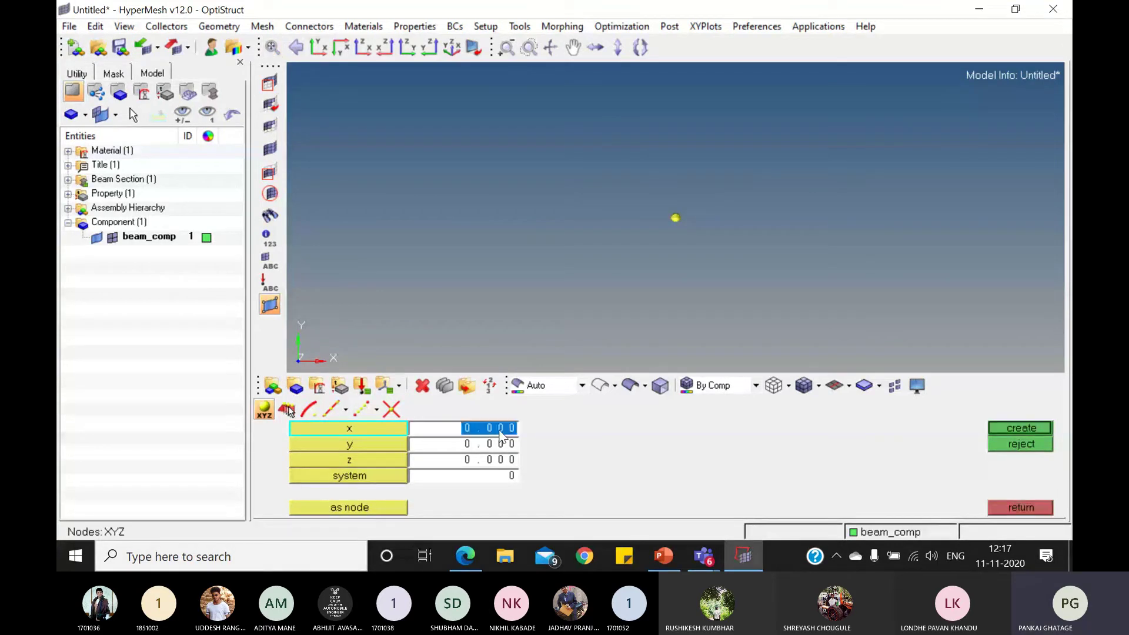
pyautogui.write('250')
pyautogui.click(1032, 430)
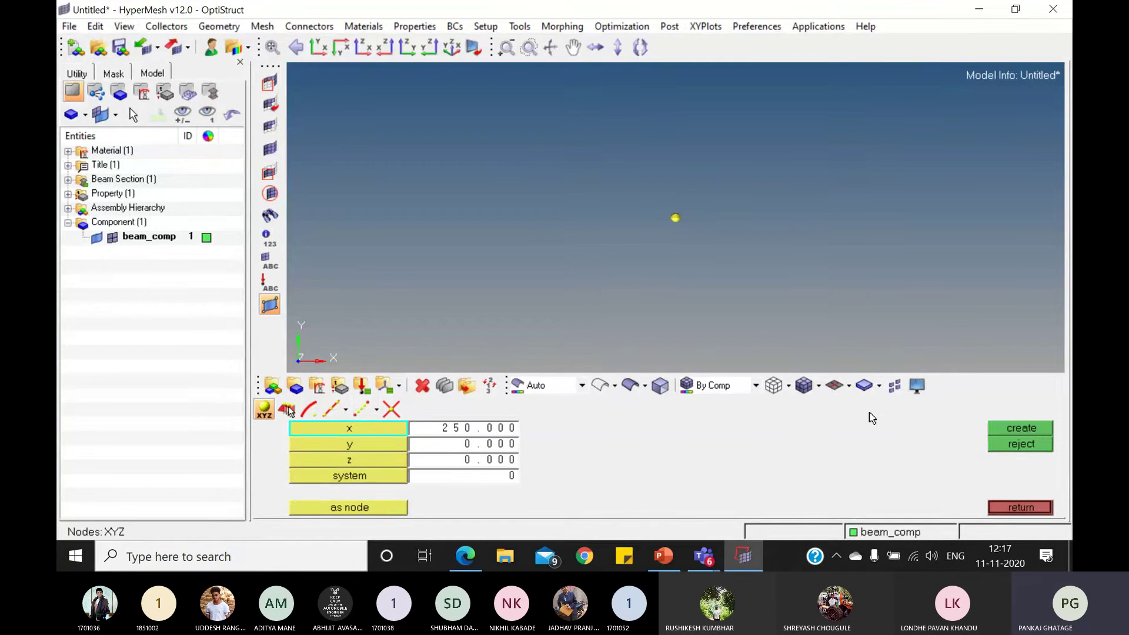
pyautogui.click(273, 49)
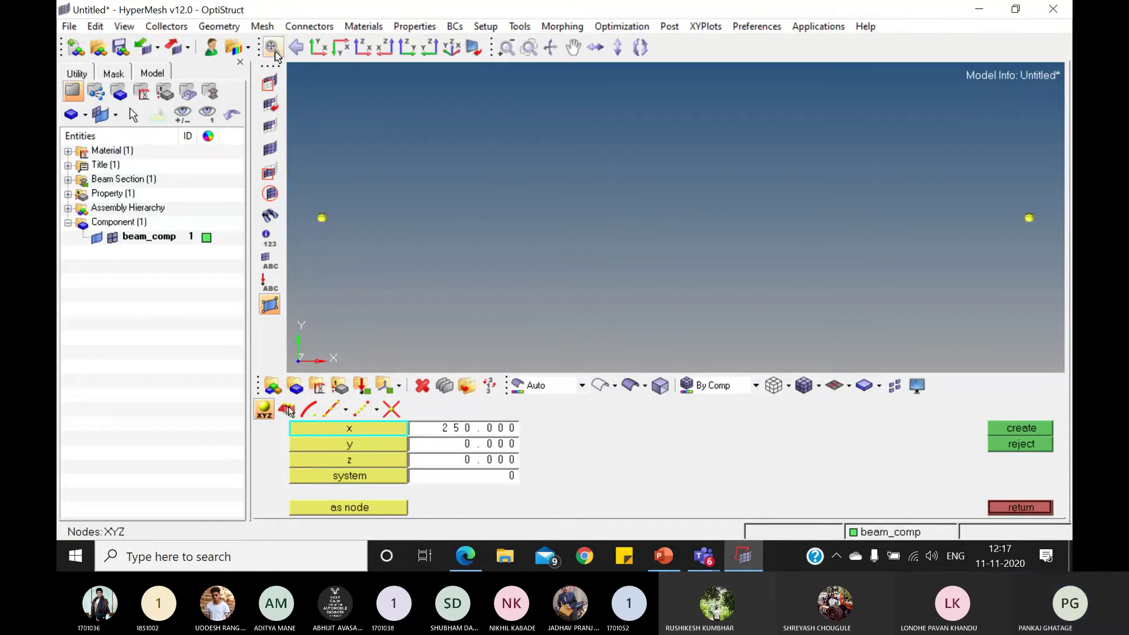
pyautogui.click(463, 429)
pyautogui.write('500')
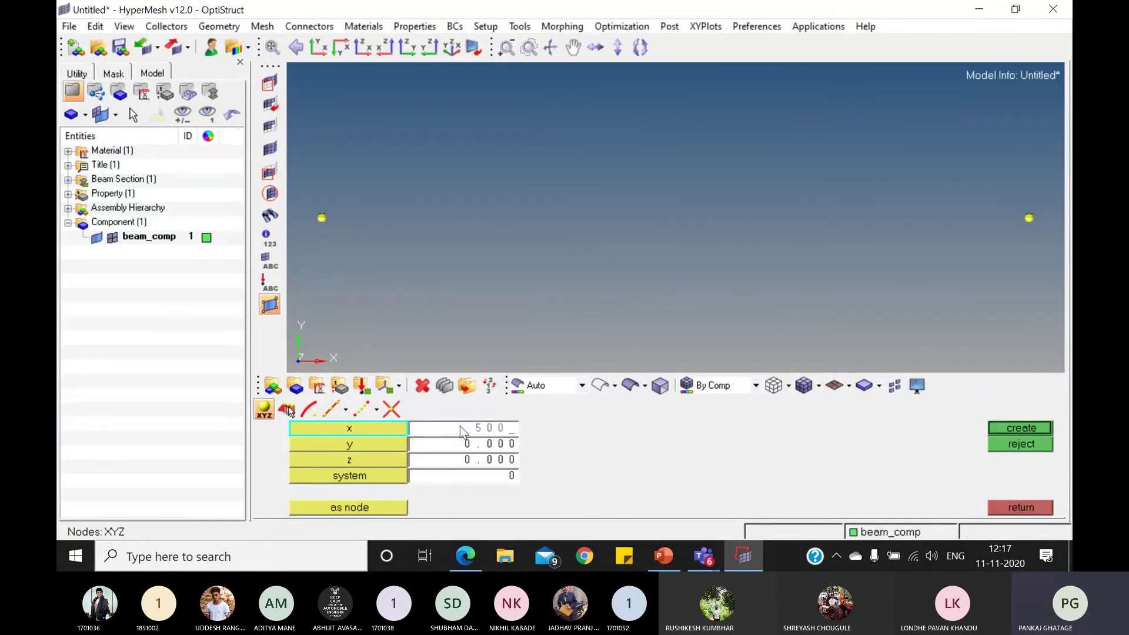
pyautogui.click(1011, 426)
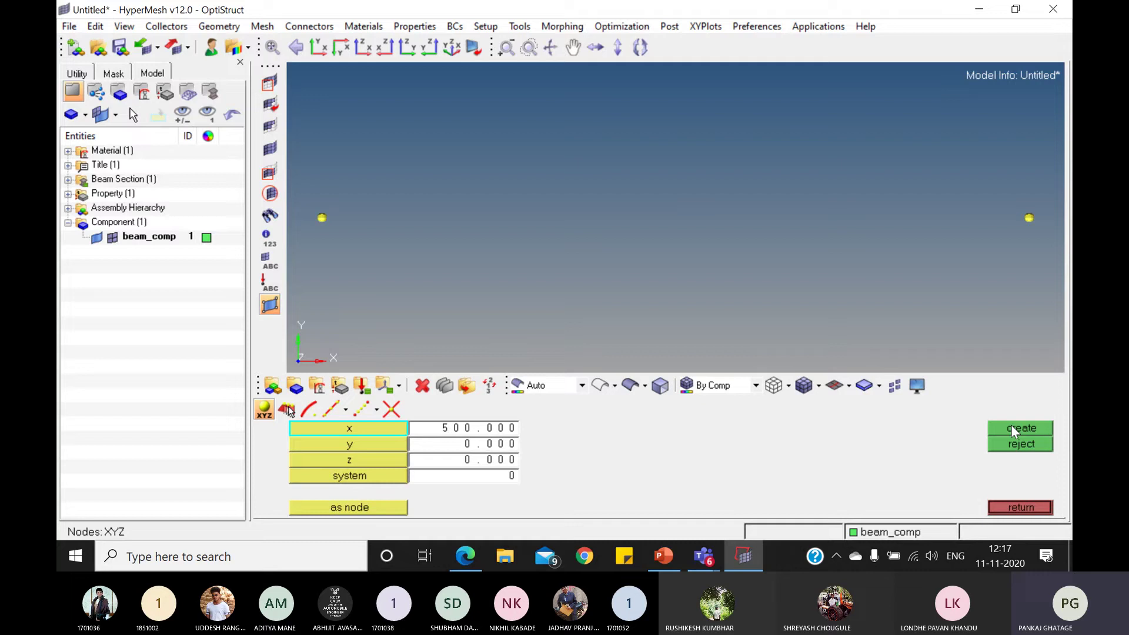
pyautogui.click(1044, 510)
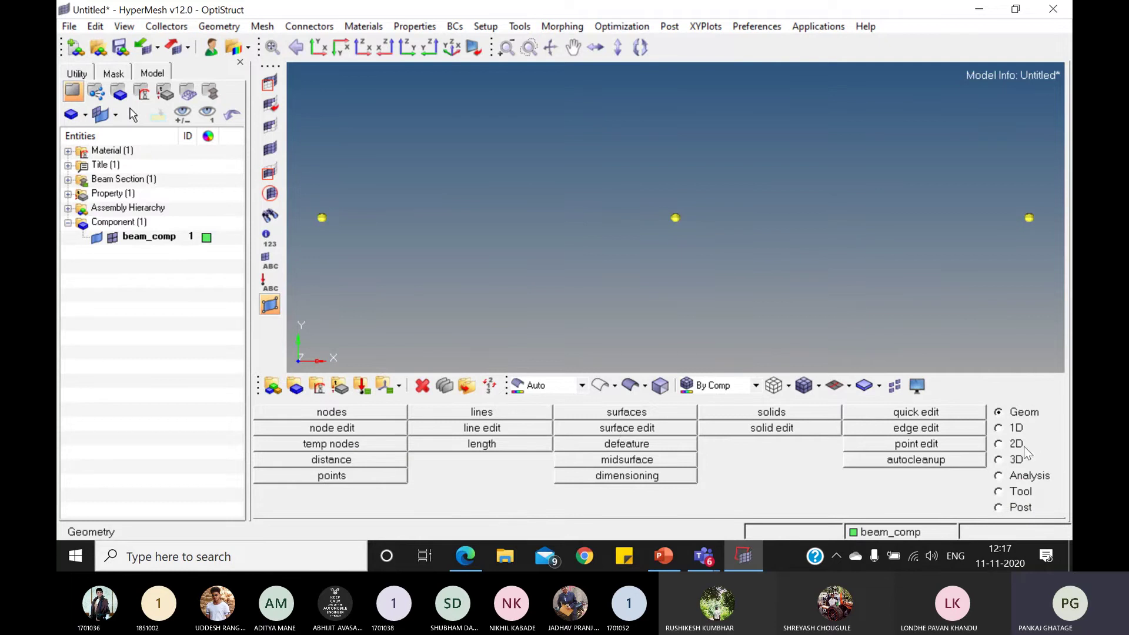
# Step: Set up bar element creation with the property beam_prop and the element type CBEAM
pyautogui.click(1016, 428)
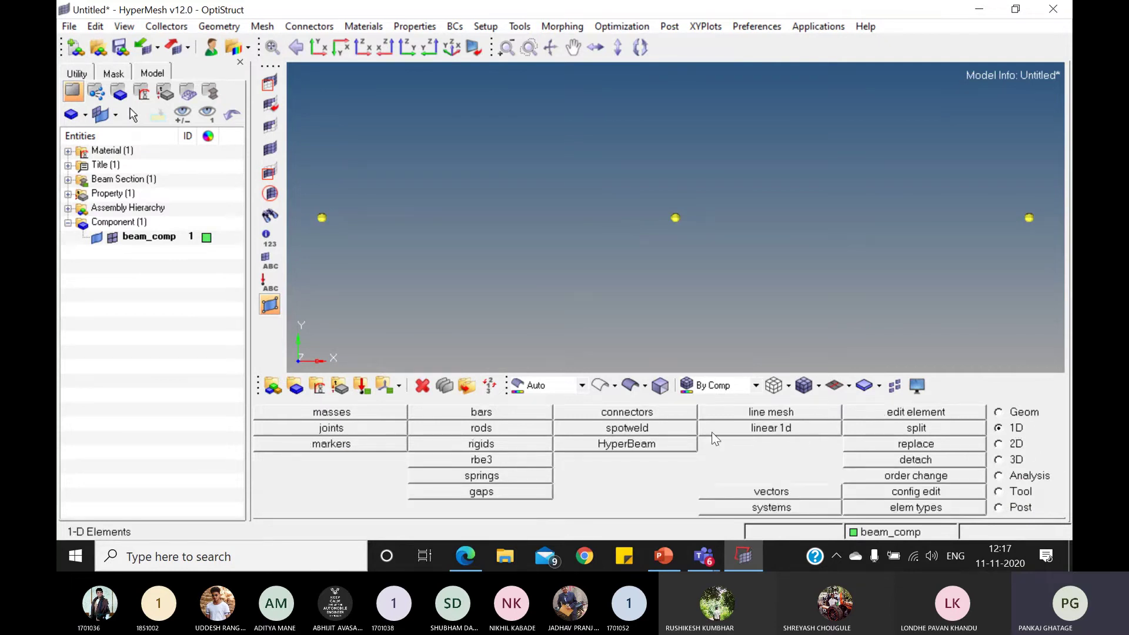
pyautogui.click(513, 410)
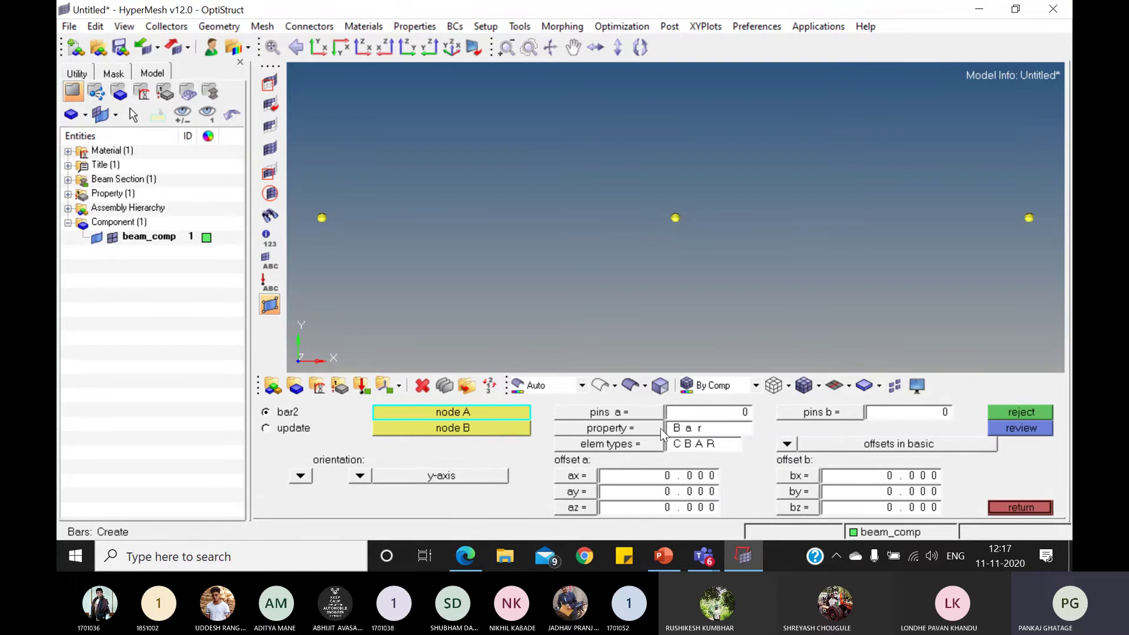
pyautogui.click(623, 428)
pyautogui.click(350, 411)
pyautogui.click(623, 448)
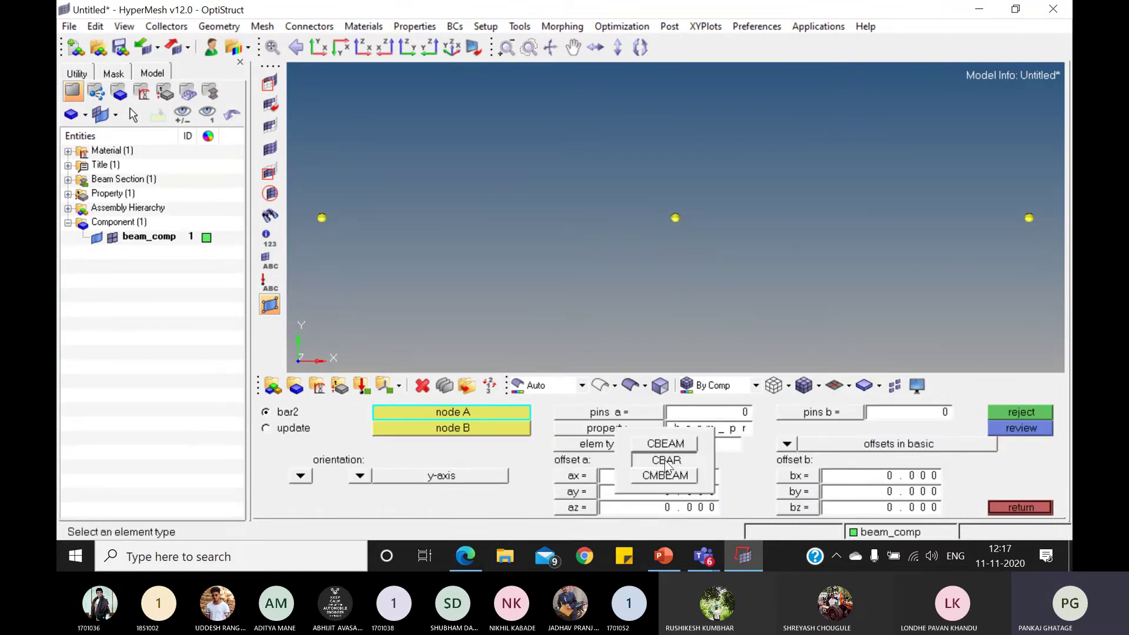
pyautogui.click(663, 462)
pyautogui.click(637, 447)
pyautogui.click(687, 445)
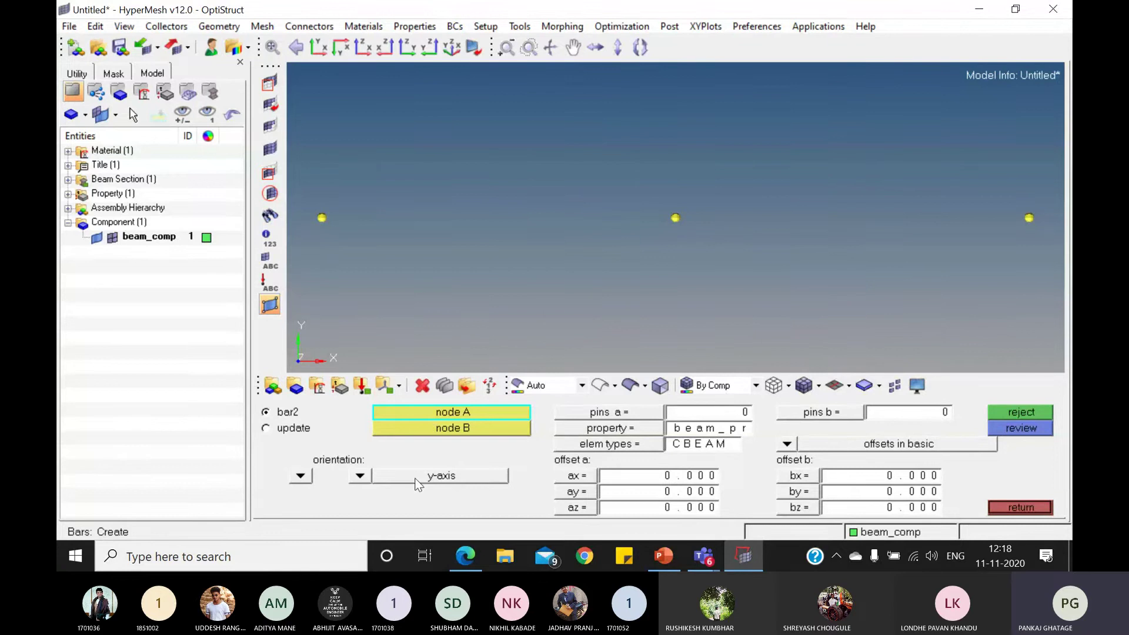
# Step: Create a y-axis-oriented beam element between the nodes at x 0 and x 250, and inspect it in 3D element representation
pyautogui.click(321, 218)
pyautogui.click(675, 217)
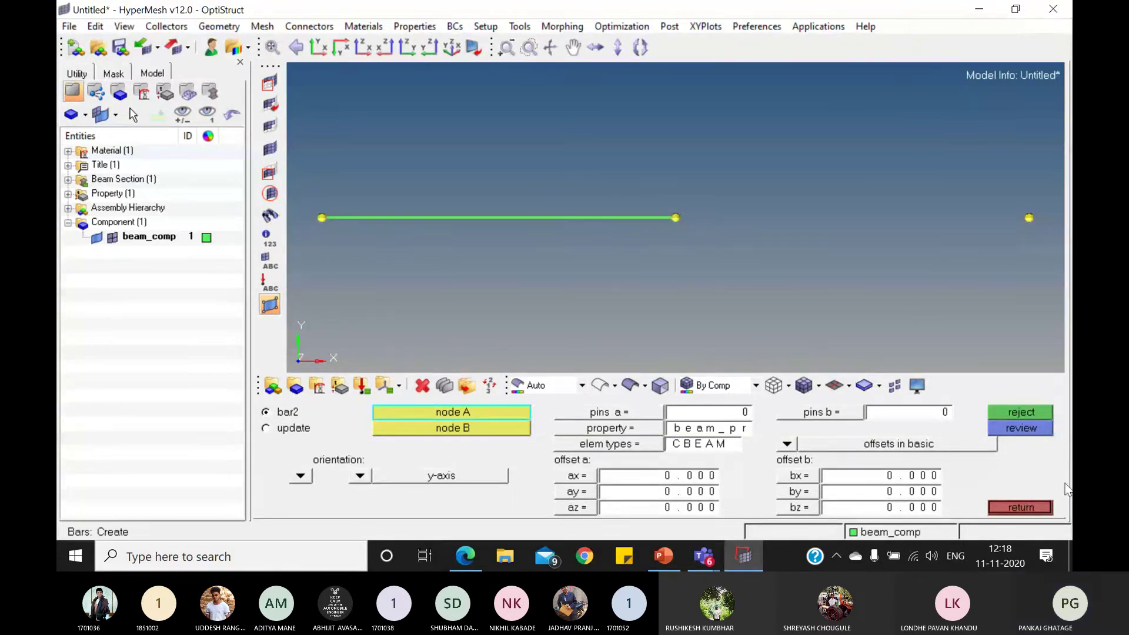
pyautogui.click(851, 385)
pyautogui.click(867, 427)
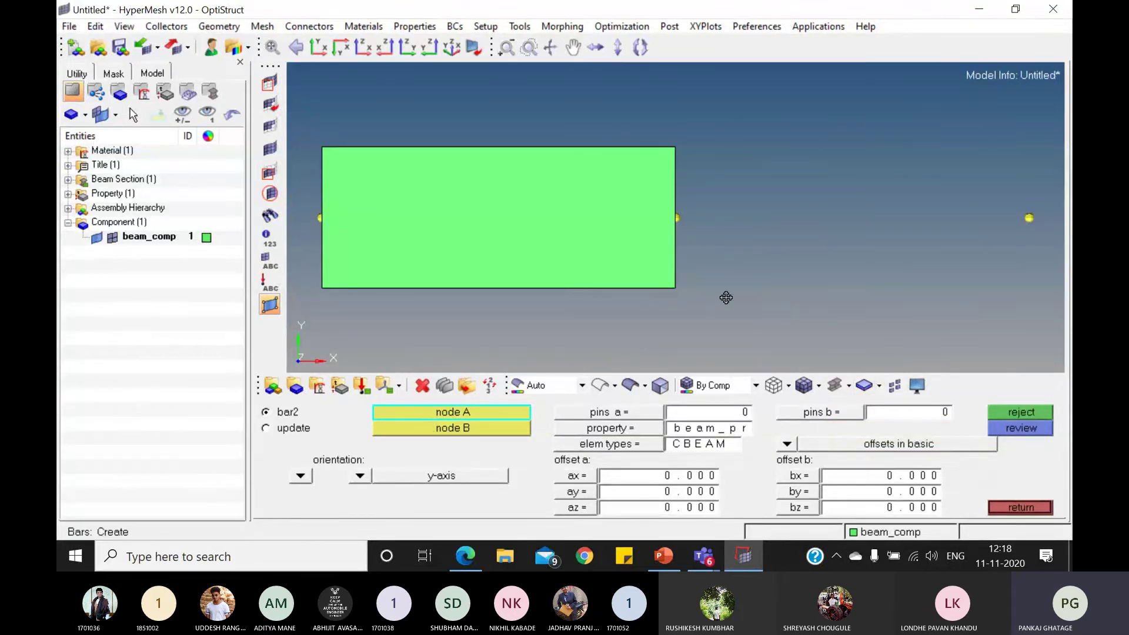
pyautogui.keyDown('ctrl'); pyautogui.moveTo(726, 297); pyautogui.dragTo(737, 240); pyautogui.keyUp('ctrl')
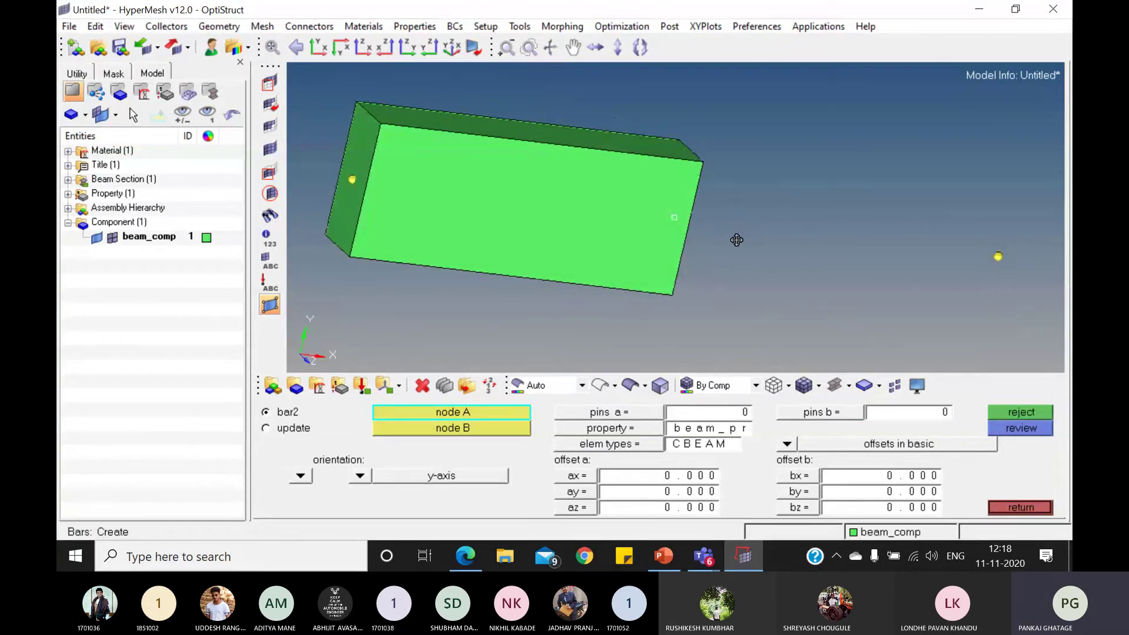
# Step: Check the Case 1 section on the PowerPoint slide, return to HyperMesh, and restore the traditional element representation
pyautogui.click(664, 556)
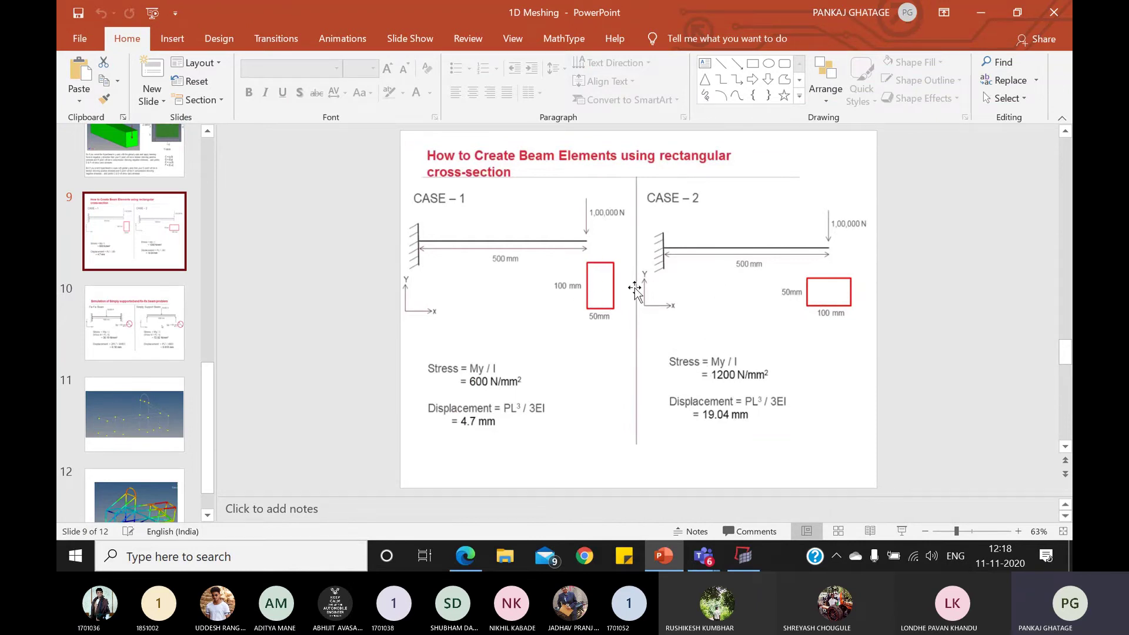
pyautogui.click(672, 559)
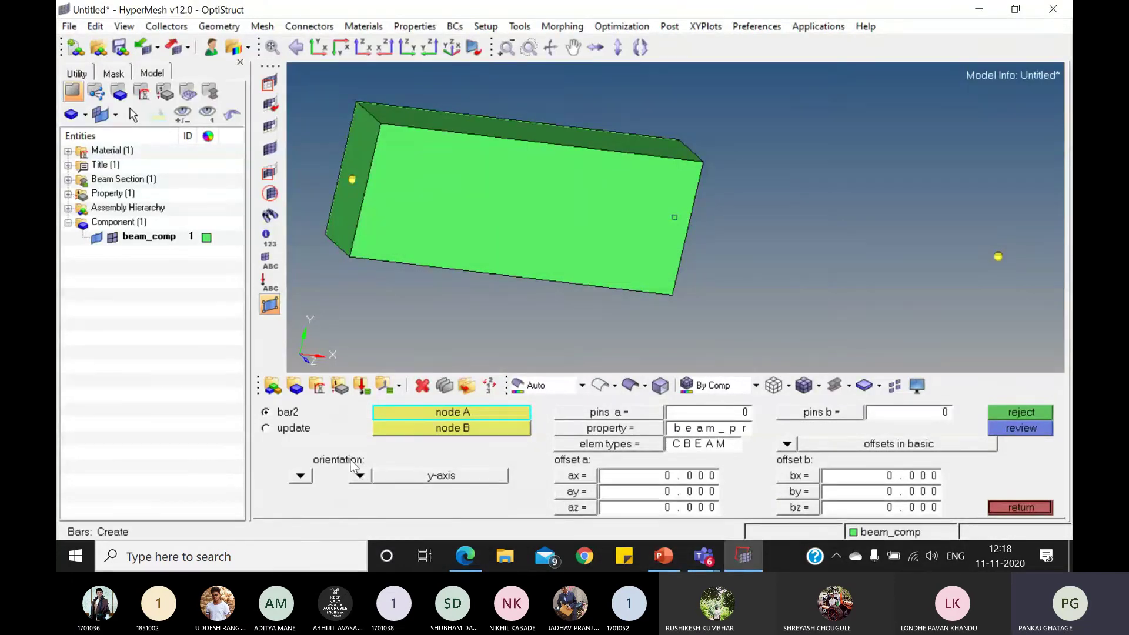
pyautogui.click(850, 387)
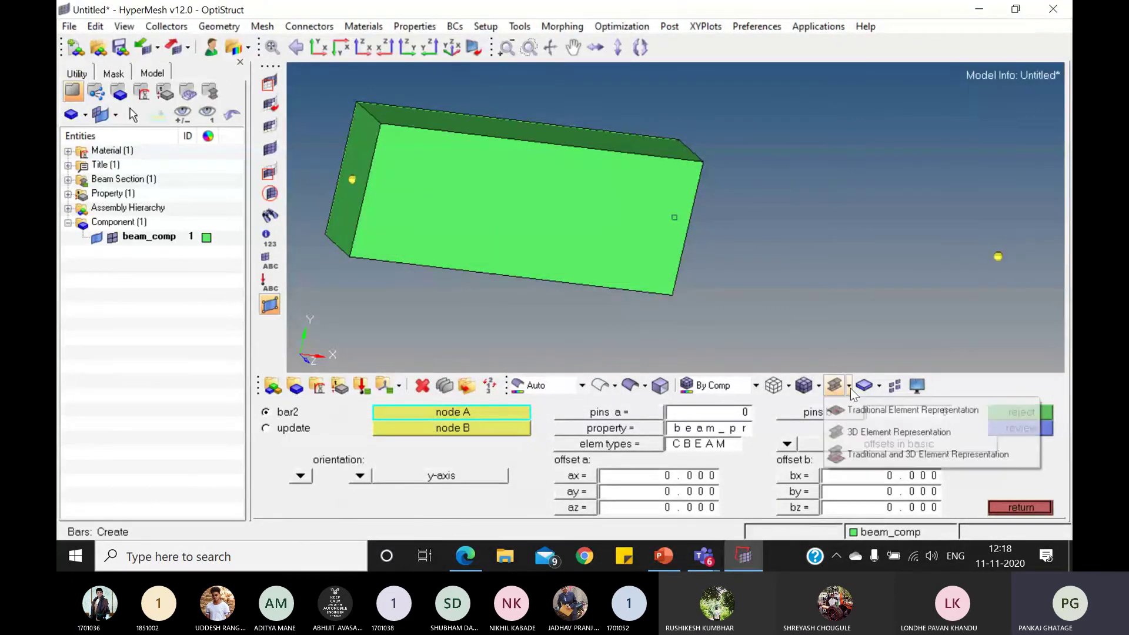
pyautogui.click(871, 410)
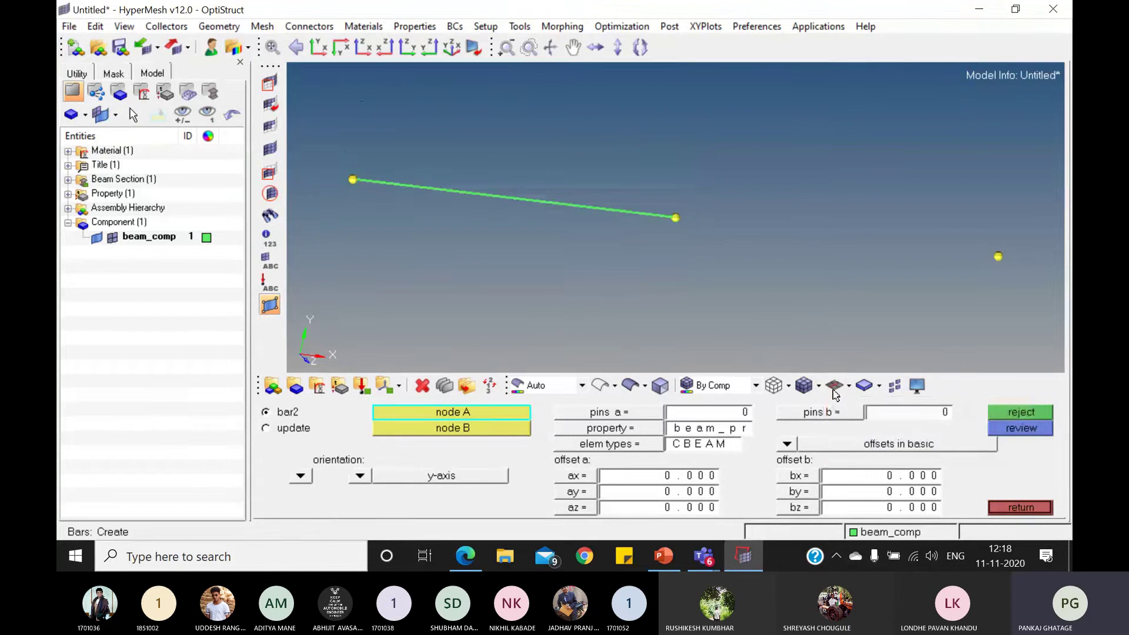
# Step: Set the orientation to the z-axis and create a second beam element between the nodes at x 250 and x 500
pyautogui.click(318, 47)
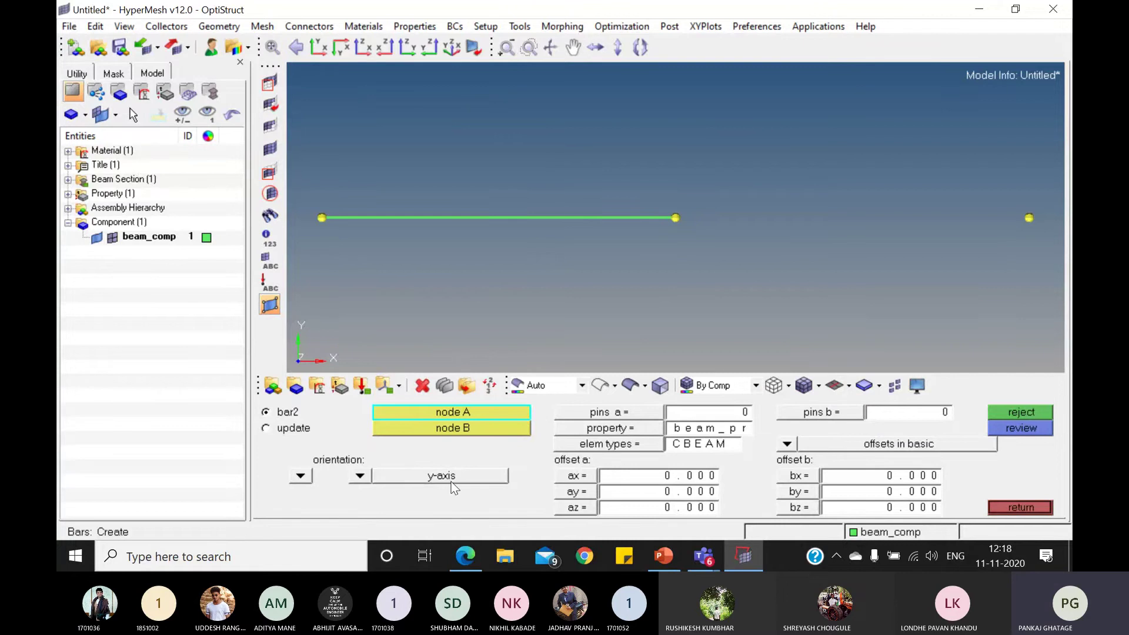
pyautogui.click(359, 476)
pyautogui.click(362, 459)
pyautogui.click(674, 218)
pyautogui.click(1027, 218)
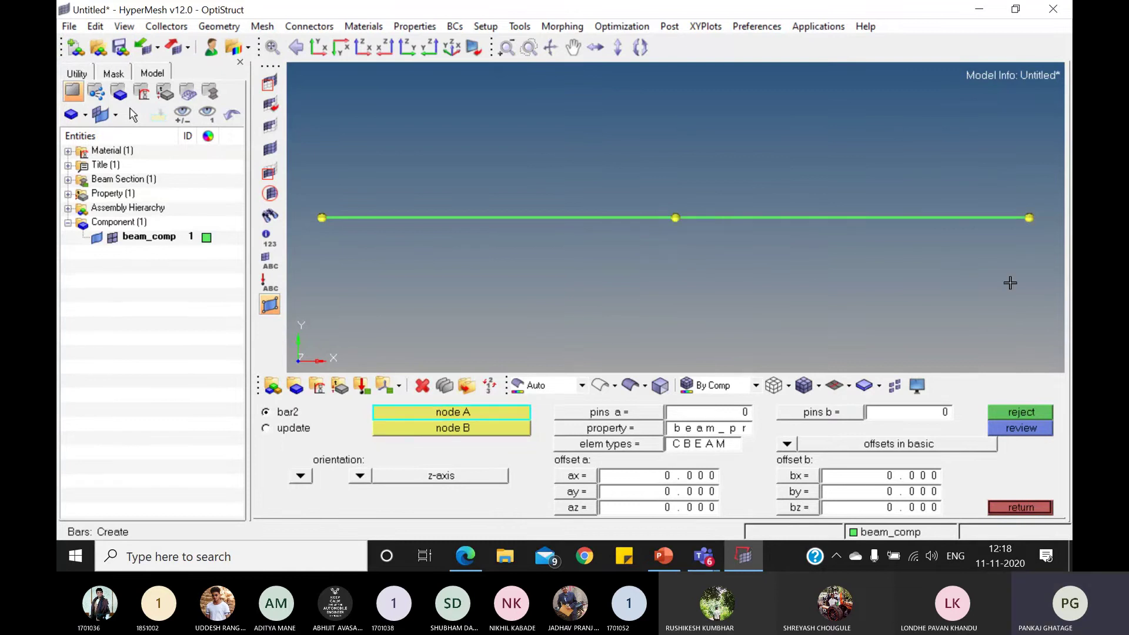
# Step: Show both beam elements in 3D element representation and compare their cross-section orientations from an angle
pyautogui.click(849, 386)
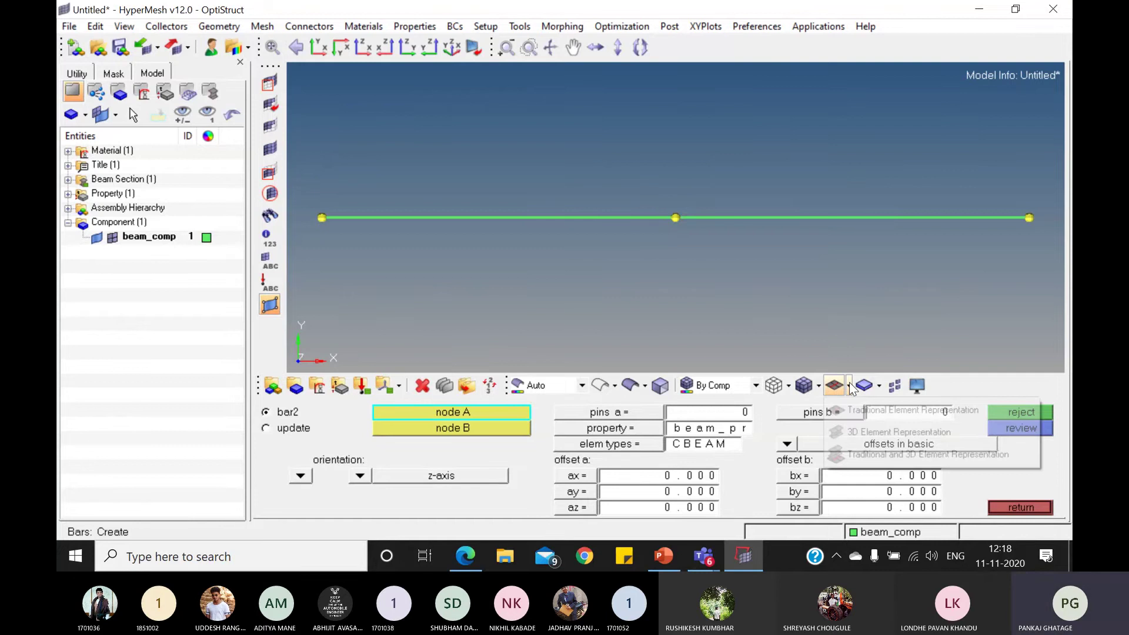
pyautogui.click(897, 432)
pyautogui.keyDown('ctrl'); pyautogui.moveTo(863, 318); pyautogui.dragTo(736, 310); pyautogui.keyUp('ctrl')
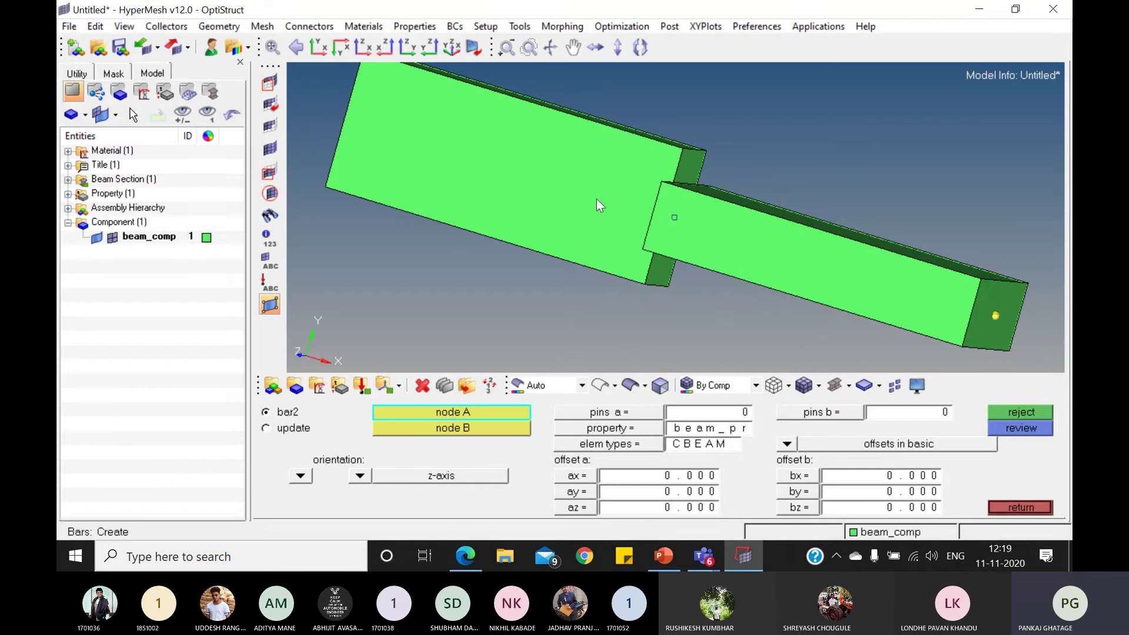
# Step: Compare the Case 1 and Case 2 section orientations on the PowerPoint slide, and switch back to HyperMesh
pyautogui.click(669, 556)
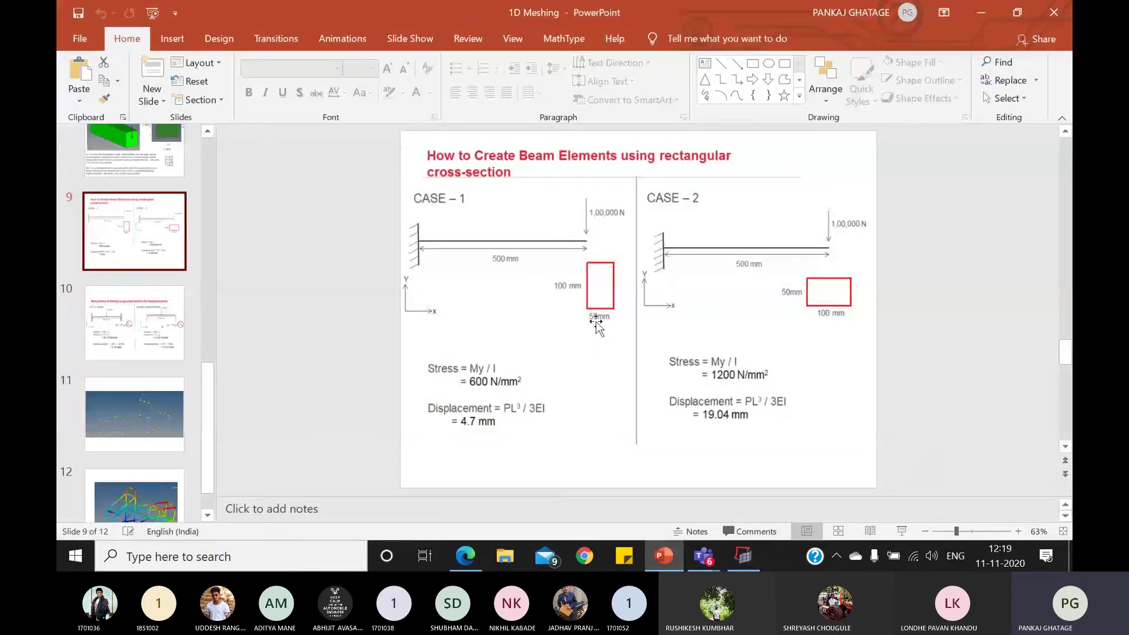
pyautogui.click(591, 555)
pyautogui.click(1058, 10)
pyautogui.click(735, 558)
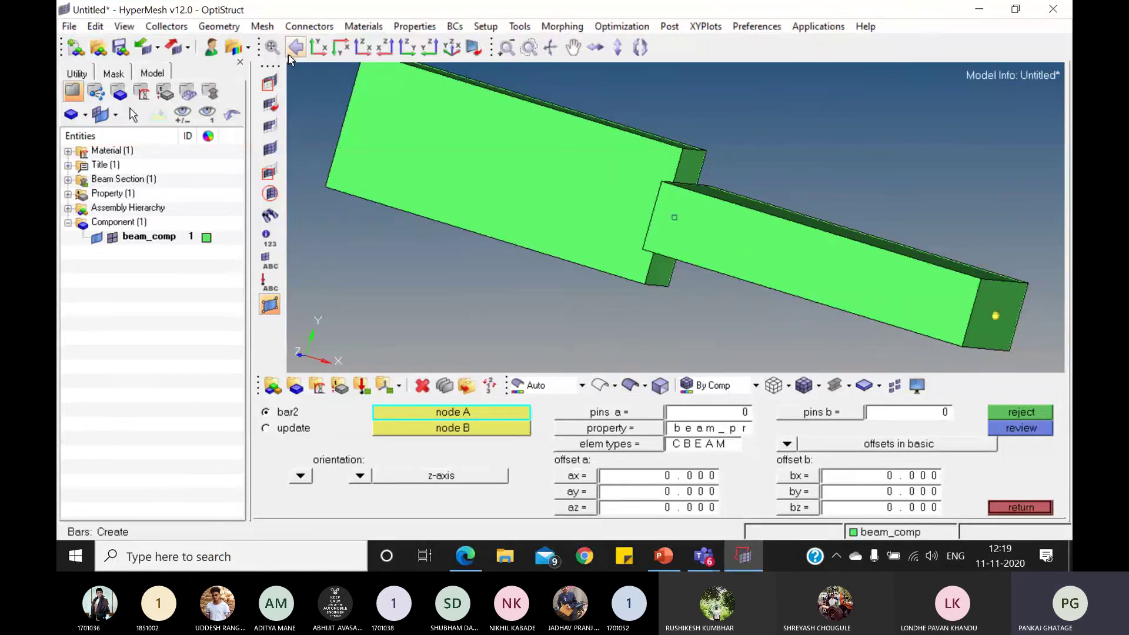
# Step: Restore the traditional element representation and view the two beam elements in the XY plane
pyautogui.click(861, 385)
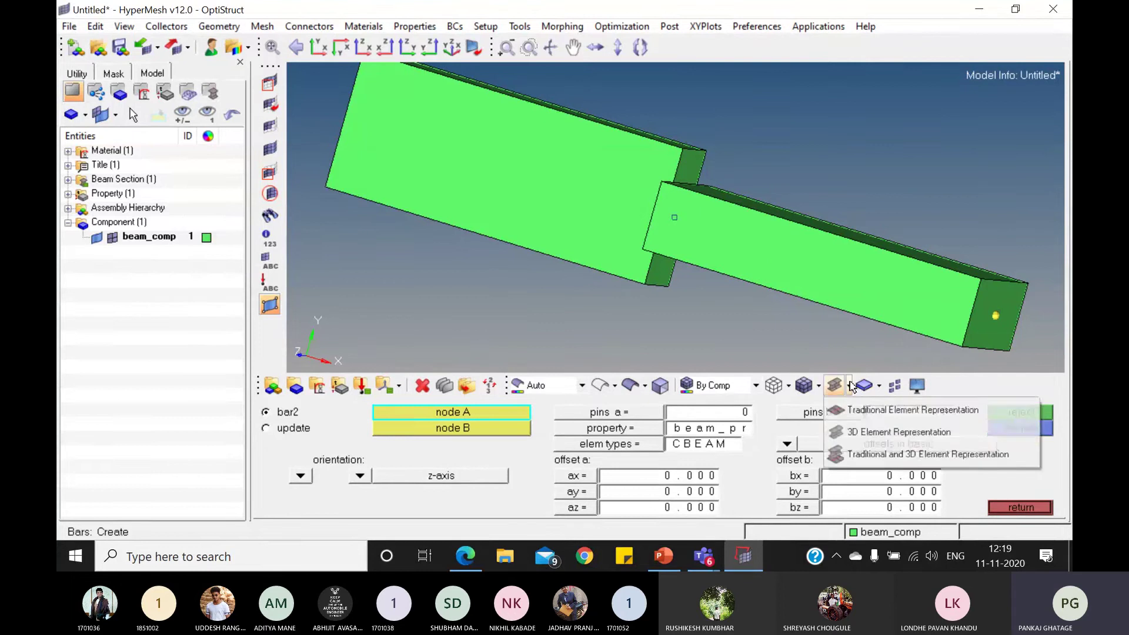
pyautogui.click(862, 414)
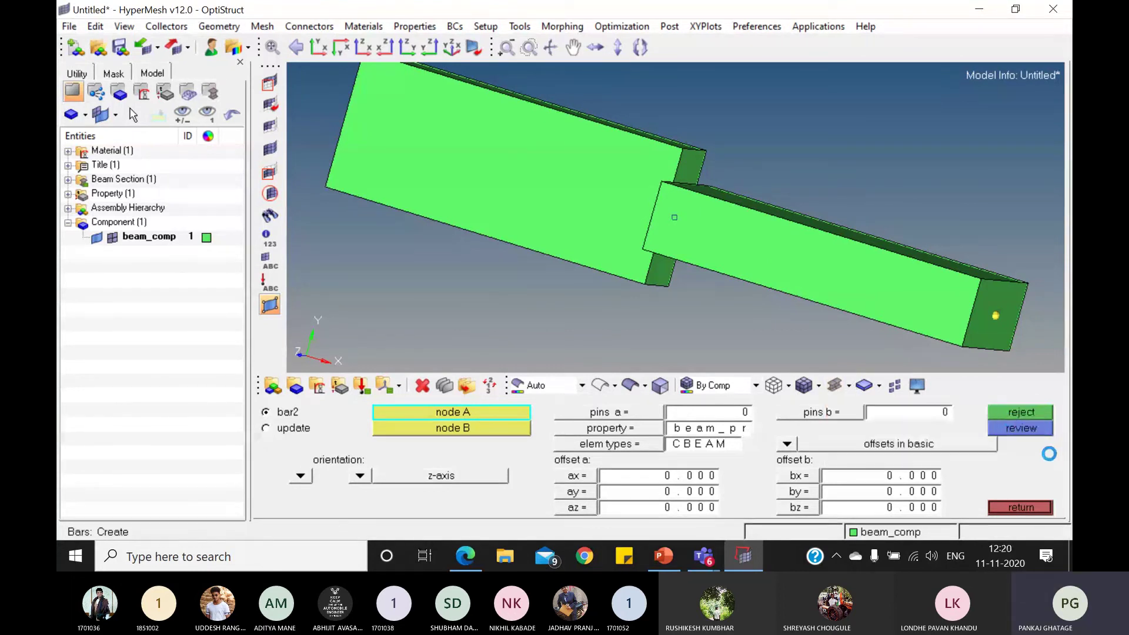
pyautogui.click(318, 47)
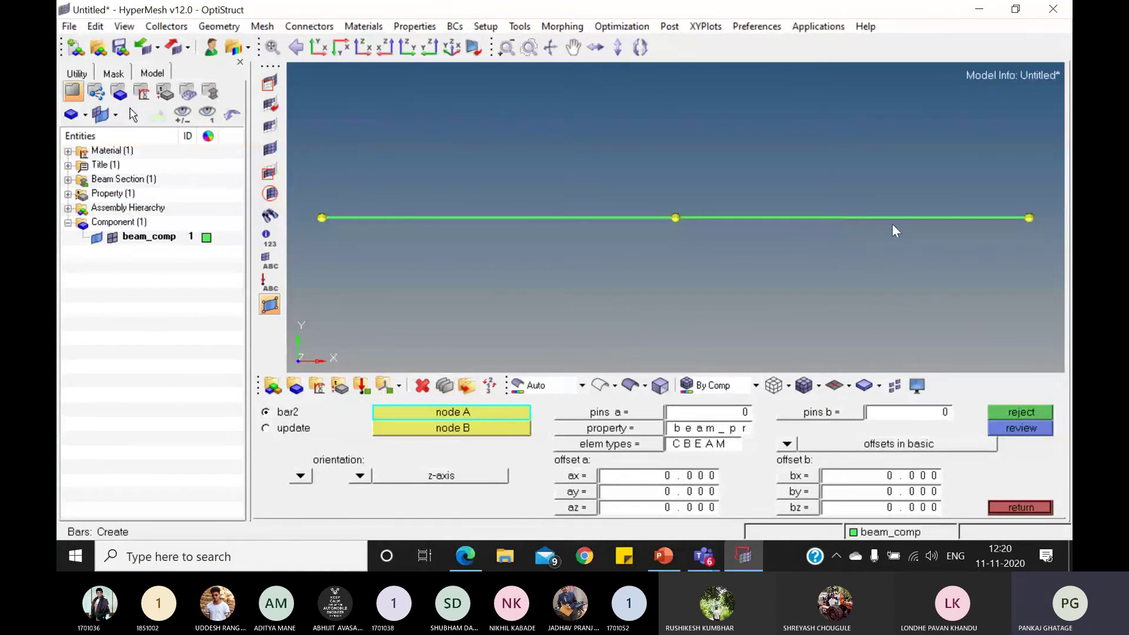
# Step: Update the second beam element to y-axis orientation, including local axis, pin flags, property, offsets at a and b, and elem type
pyautogui.click(298, 430)
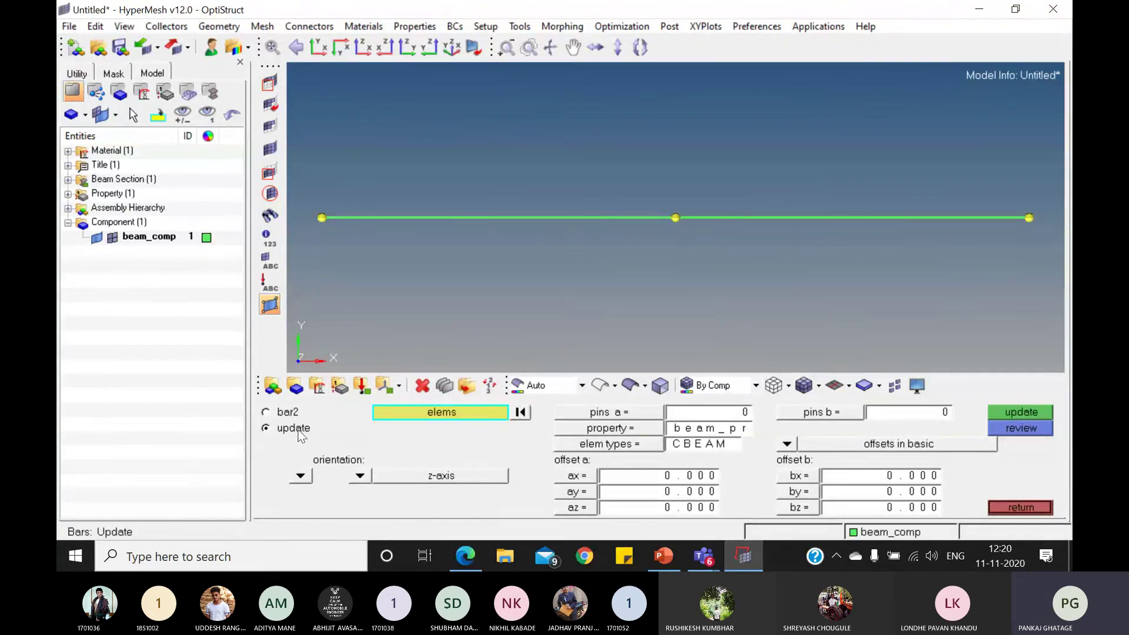
pyautogui.click(894, 218)
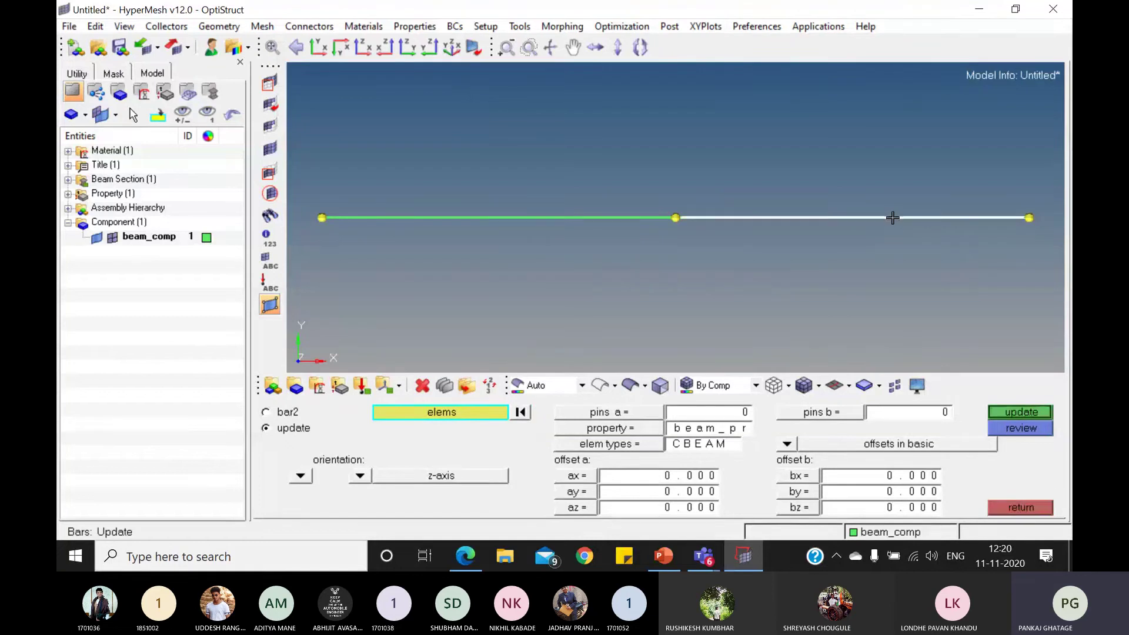
pyautogui.click(364, 475)
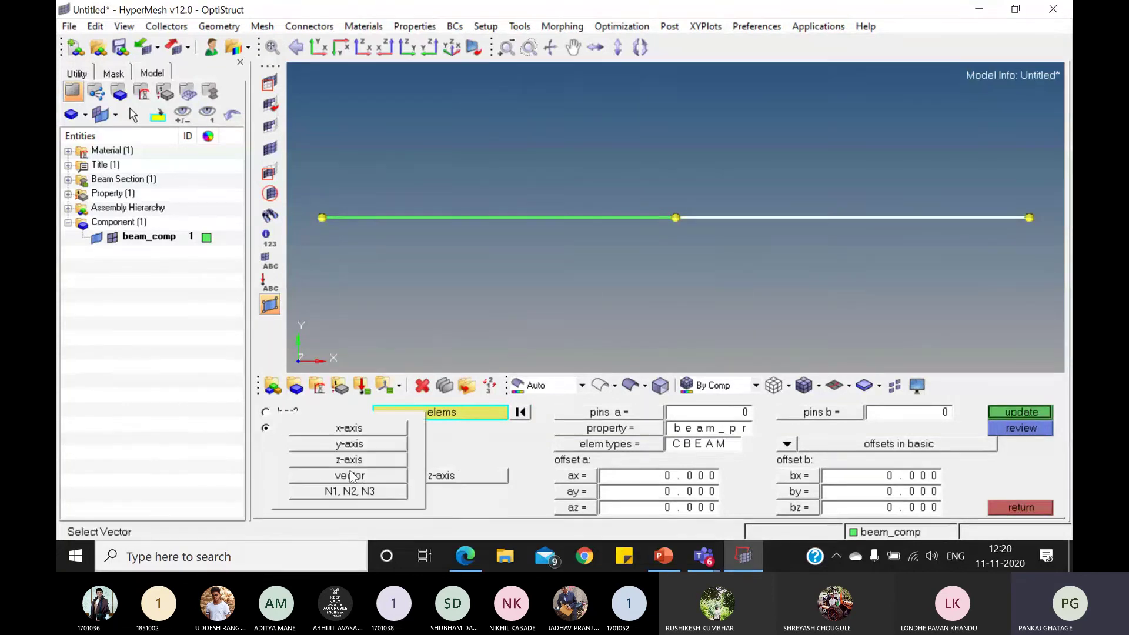
pyautogui.click(366, 444)
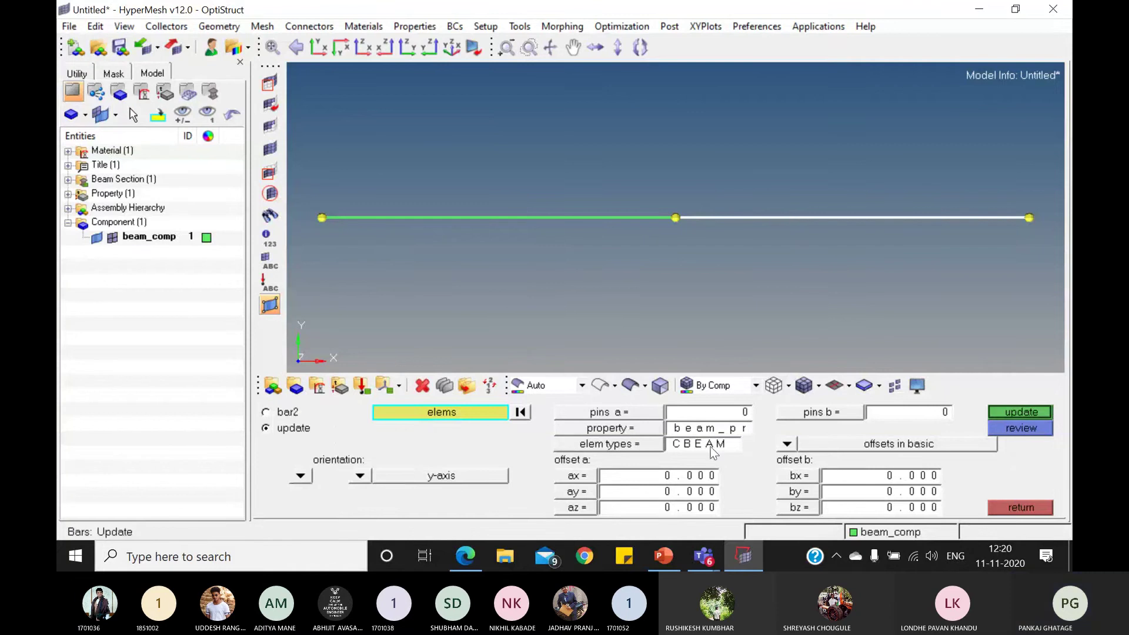
pyautogui.click(1018, 411)
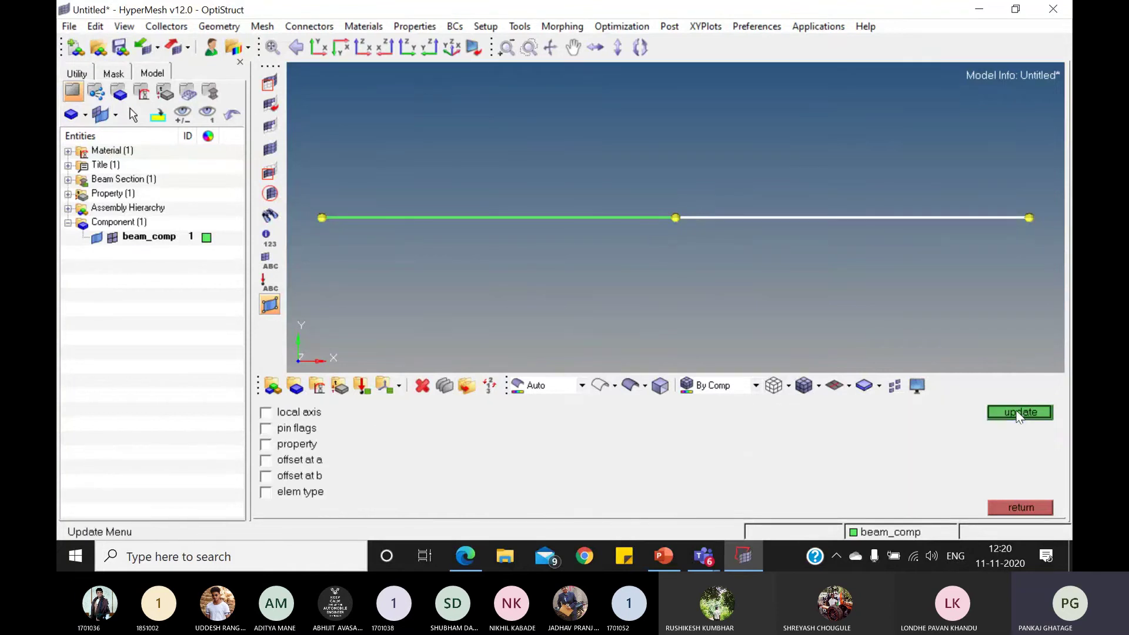
pyautogui.click(266, 412)
pyautogui.click(266, 428)
pyautogui.click(265, 444)
pyautogui.click(266, 460)
pyautogui.click(266, 476)
pyautogui.click(266, 492)
pyautogui.click(1002, 412)
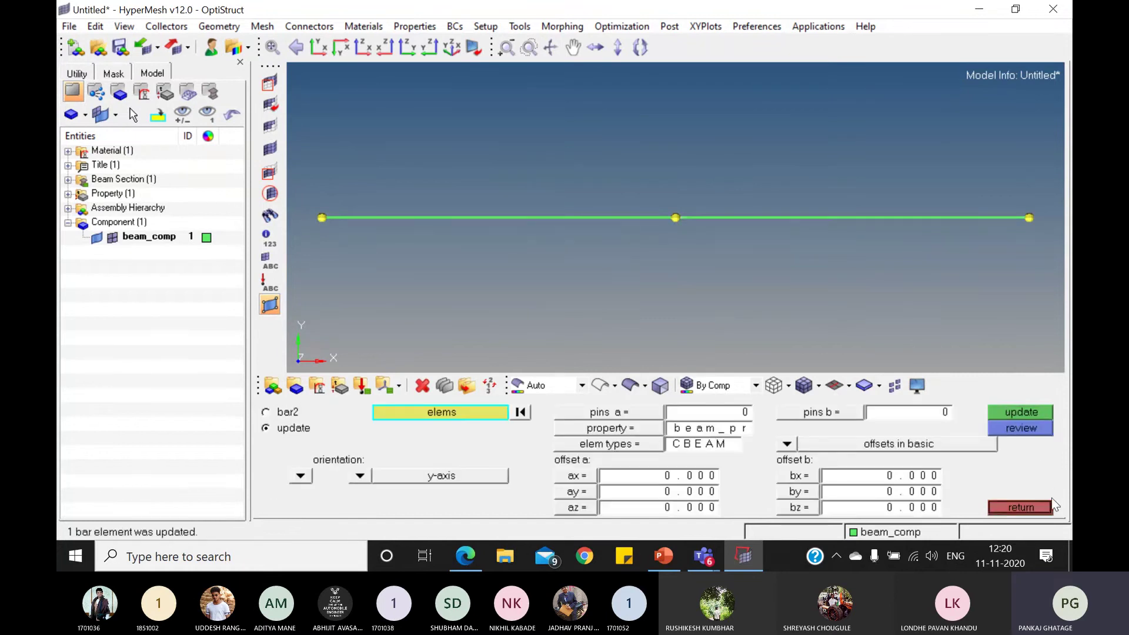
# Step: Show the beam in 3D element representation, inspect both section orientations from an angle, and return to the XY view
pyautogui.click(849, 385)
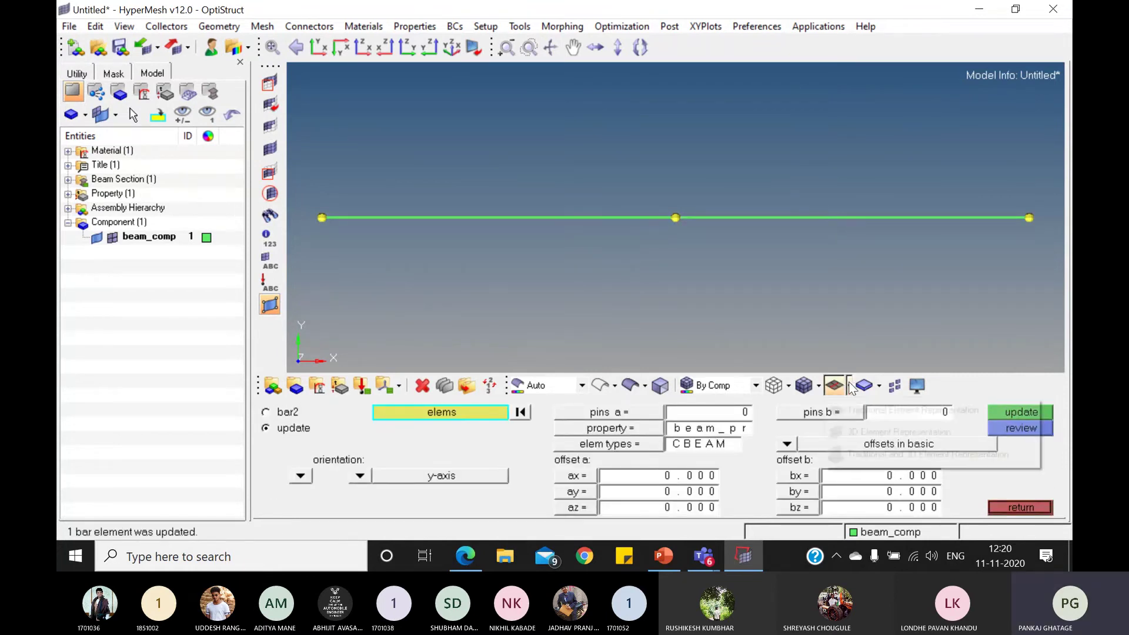
pyautogui.click(862, 428)
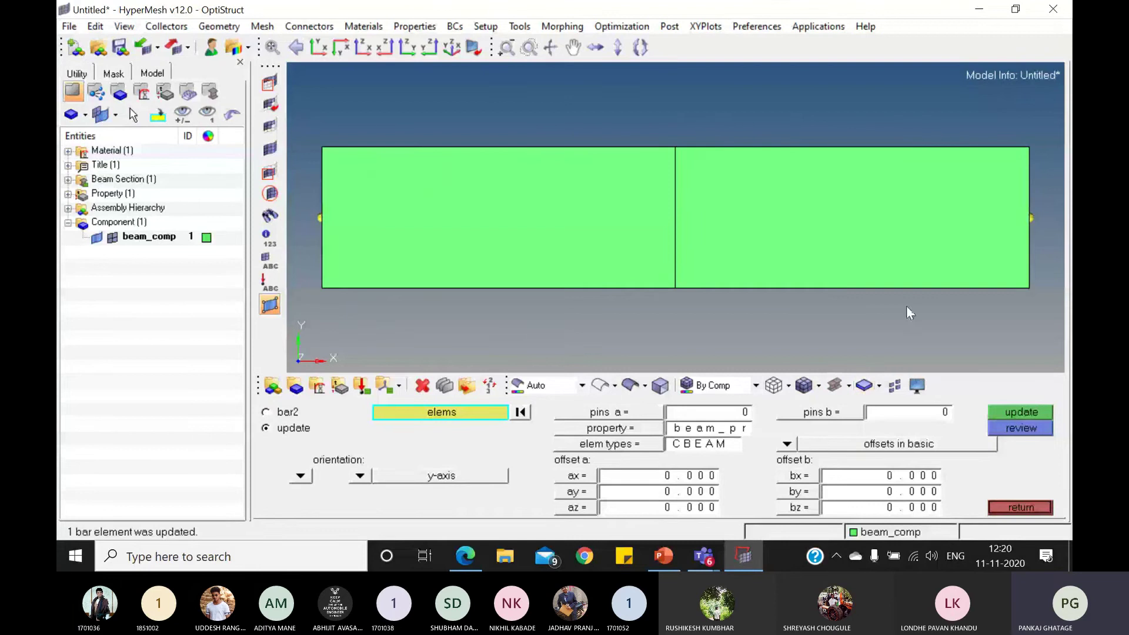
pyautogui.keyDown('ctrl'); pyautogui.moveTo(925, 319); pyautogui.dragTo(861, 317); pyautogui.keyUp('ctrl')
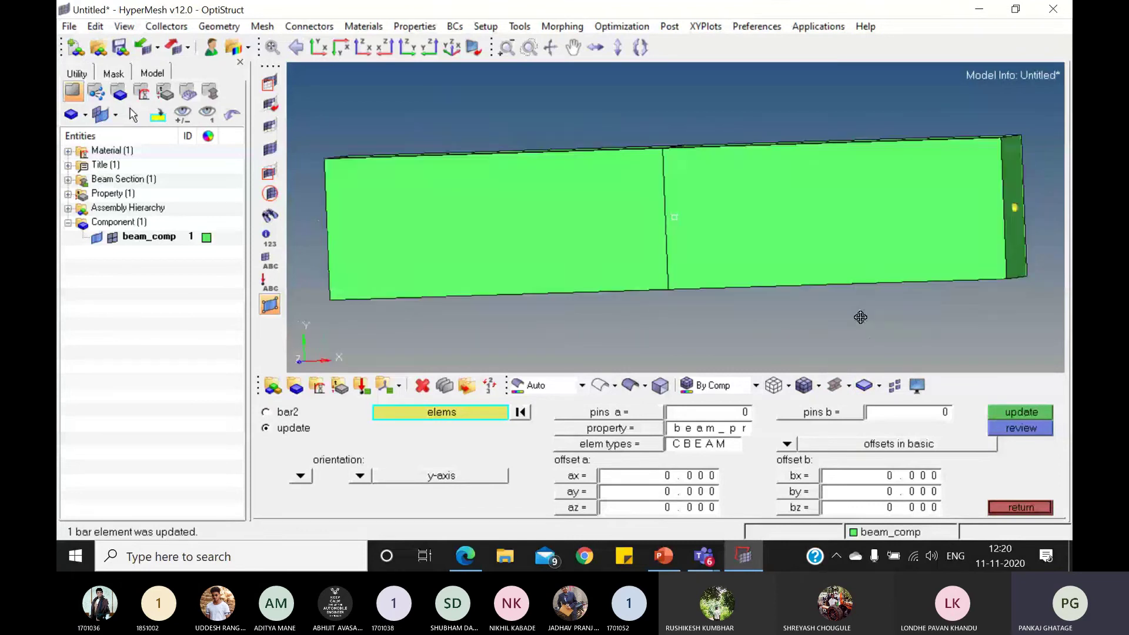
pyautogui.click(318, 47)
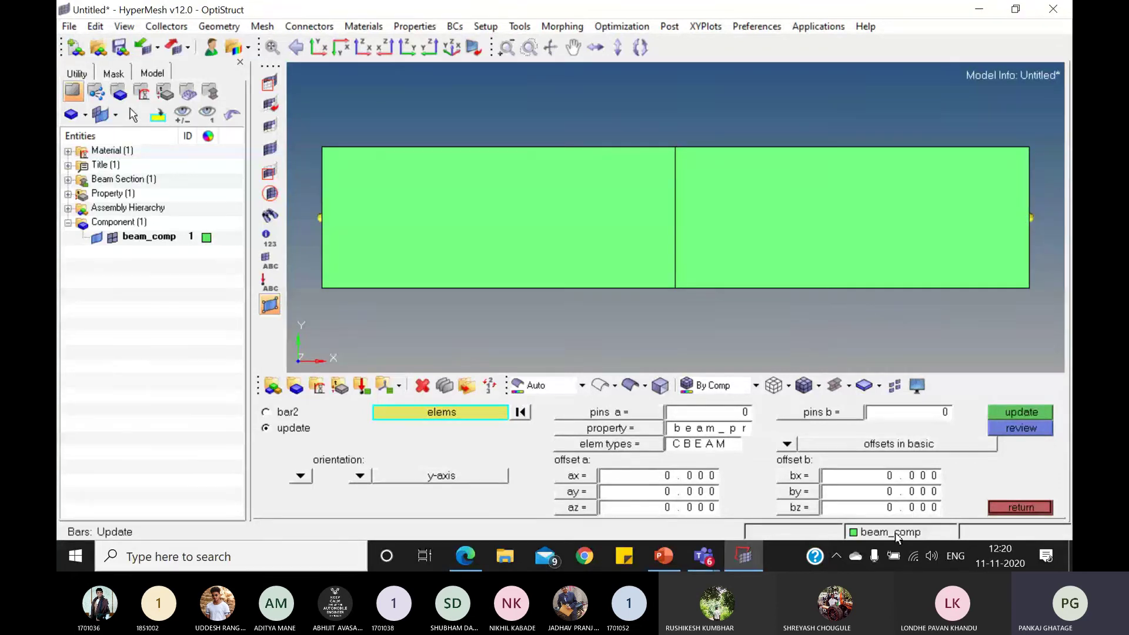
# Step: Check the Case 1 section on the PowerPoint slide, switch back to HyperMesh, and display the elements in traditional representation
pyautogui.click(664, 556)
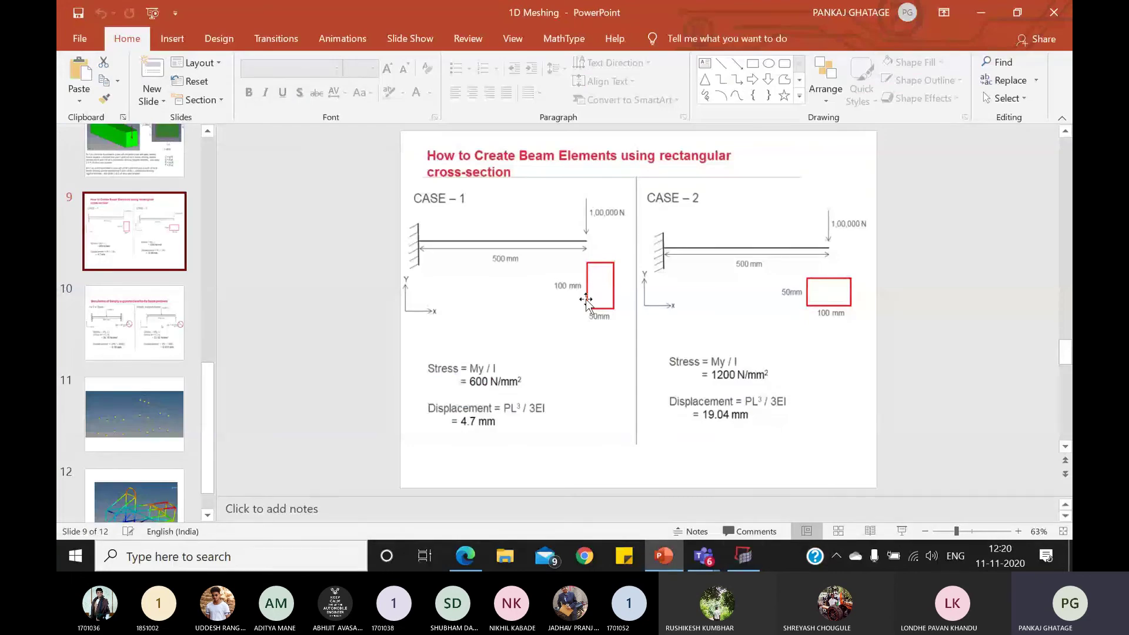
pyautogui.click(742, 556)
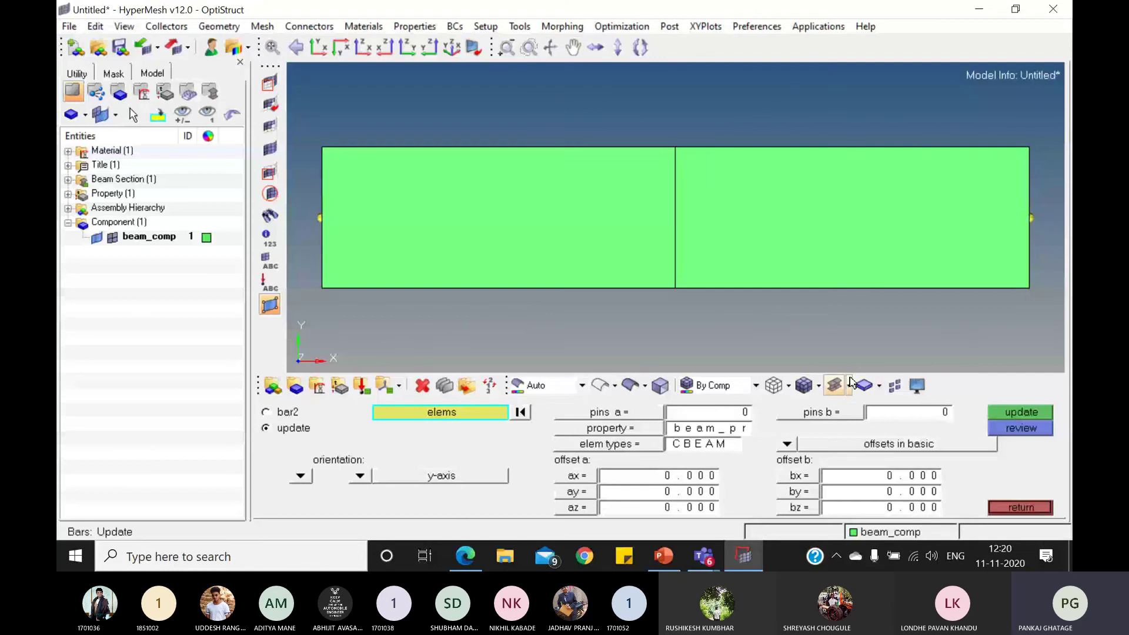
pyautogui.click(848, 386)
pyautogui.click(882, 413)
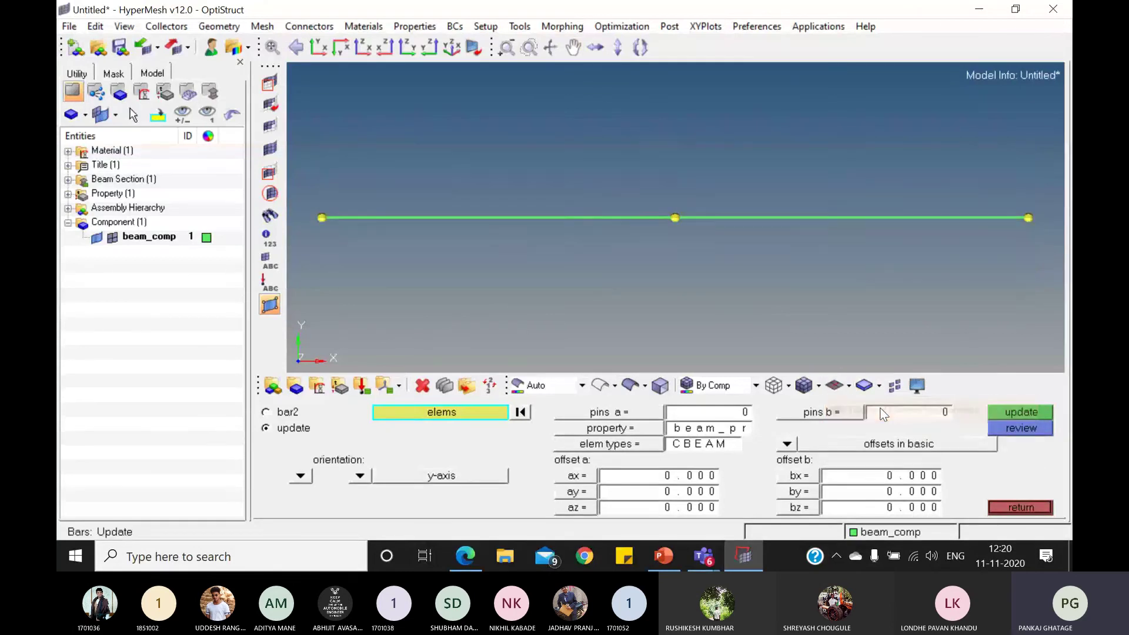
# Step: Review both cantilever cases on the PowerPoint slide, return to HyperMesh, and finish updating the bar elements
pyautogui.click(733, 556)
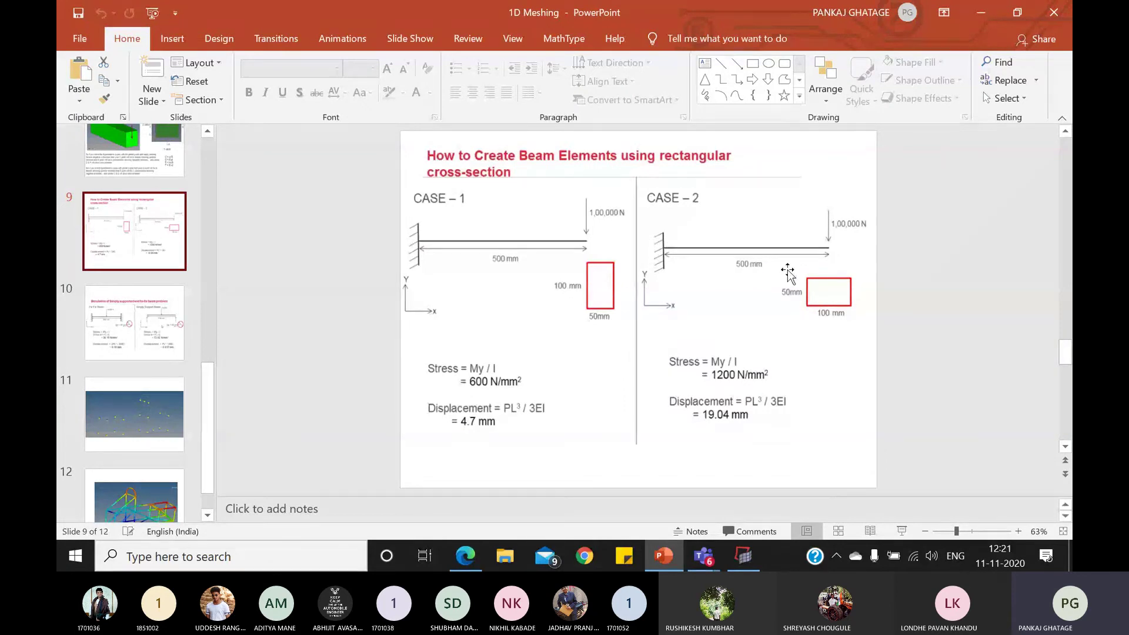
pyautogui.click(743, 557)
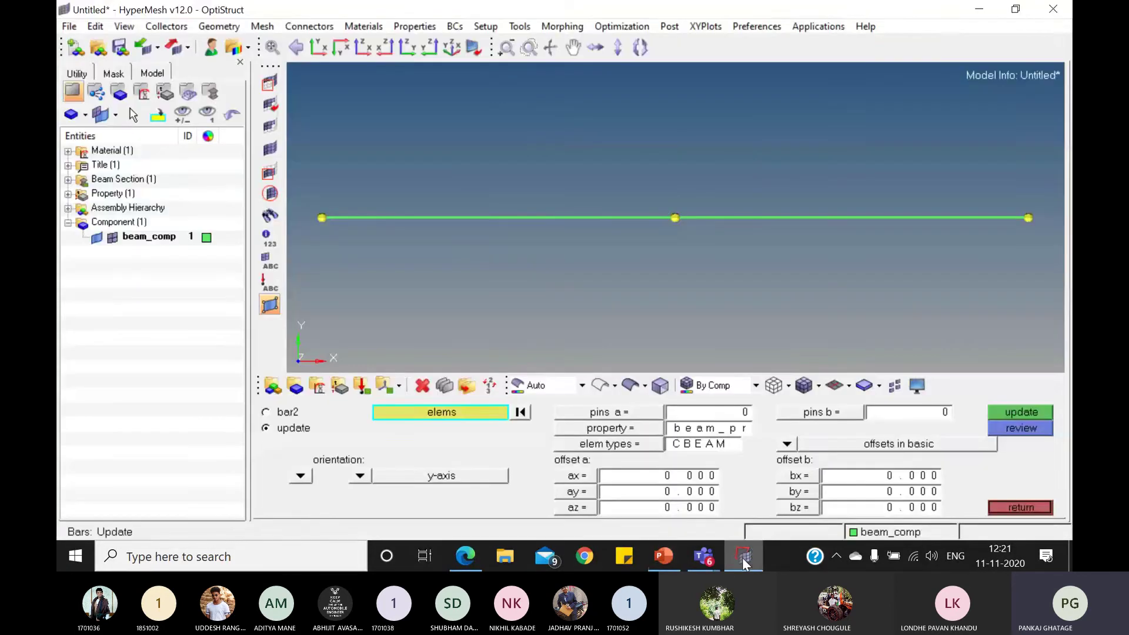
pyautogui.click(1019, 509)
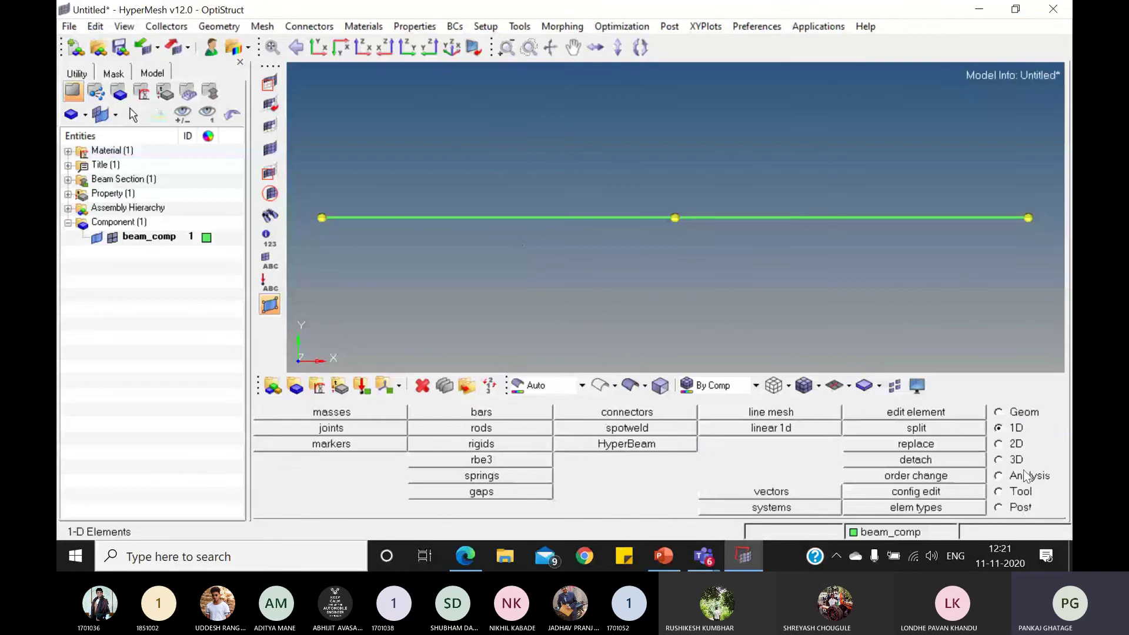
# Step: Create two load collectors with no card image: force in blue and spc in magenta
pyautogui.click(364, 386)
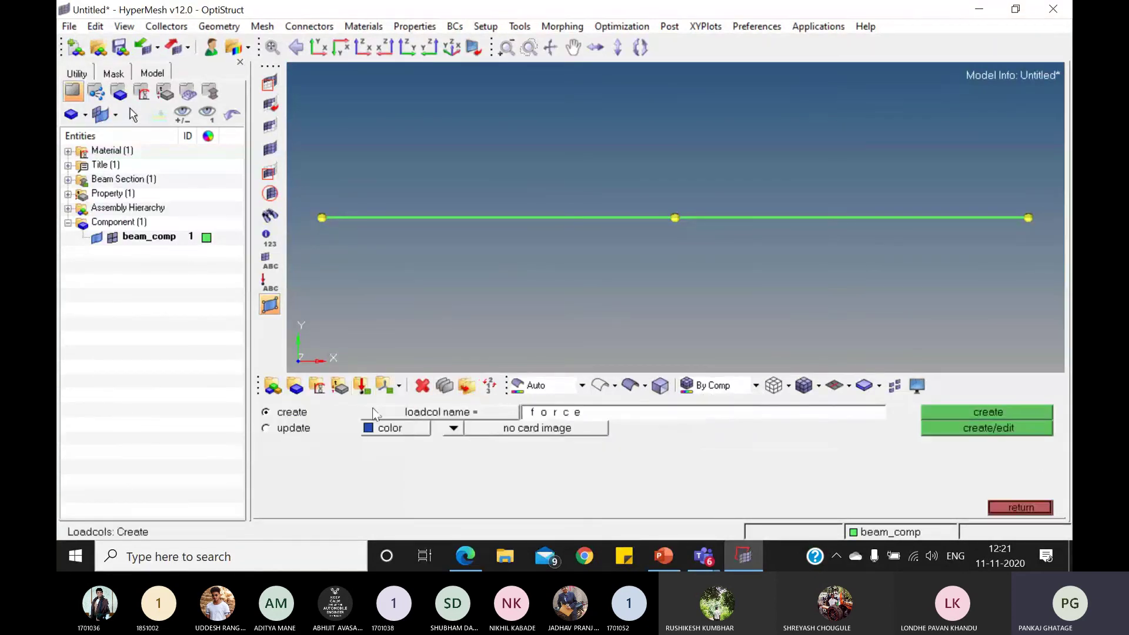
pyautogui.click(996, 412)
pyautogui.click(404, 424)
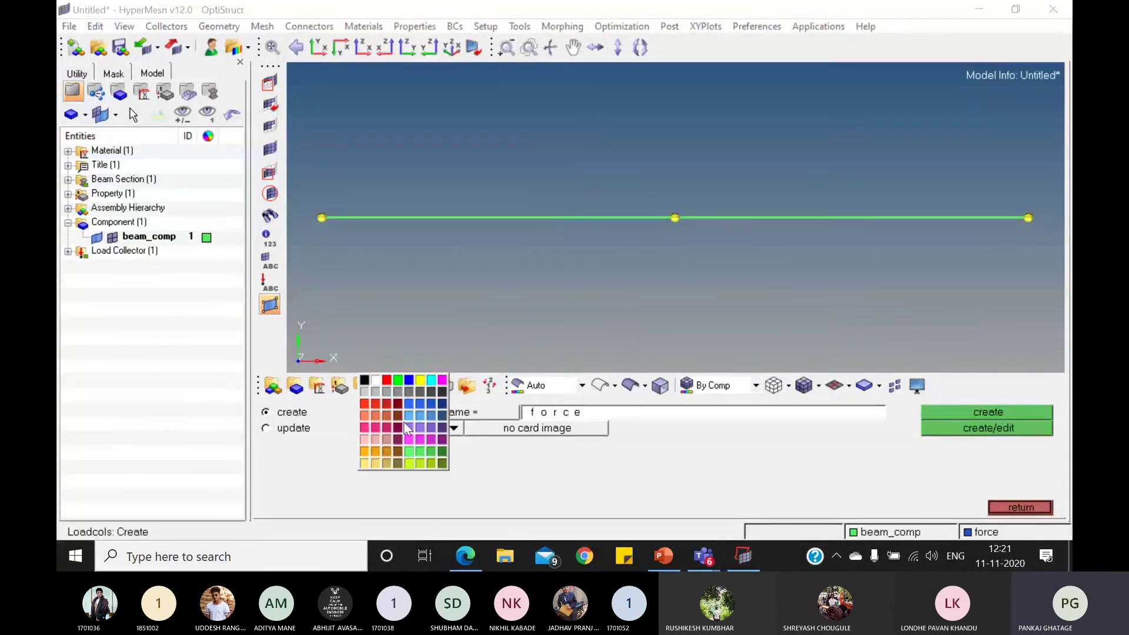
pyautogui.click(430, 439)
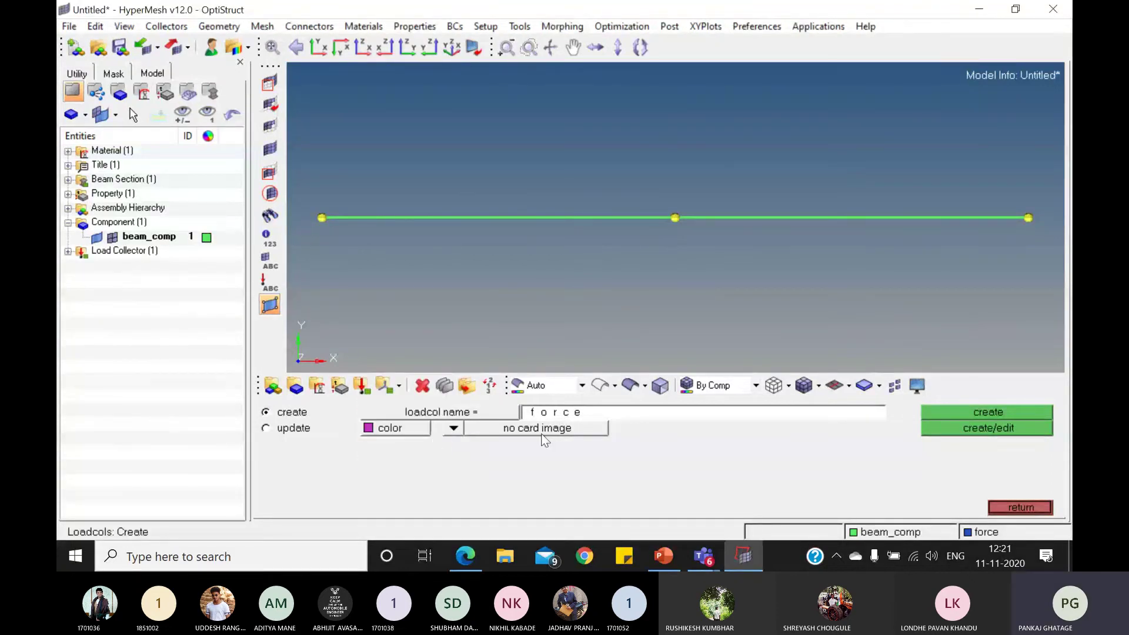
pyautogui.click(576, 413)
pyautogui.write('spc')
pyautogui.click(977, 410)
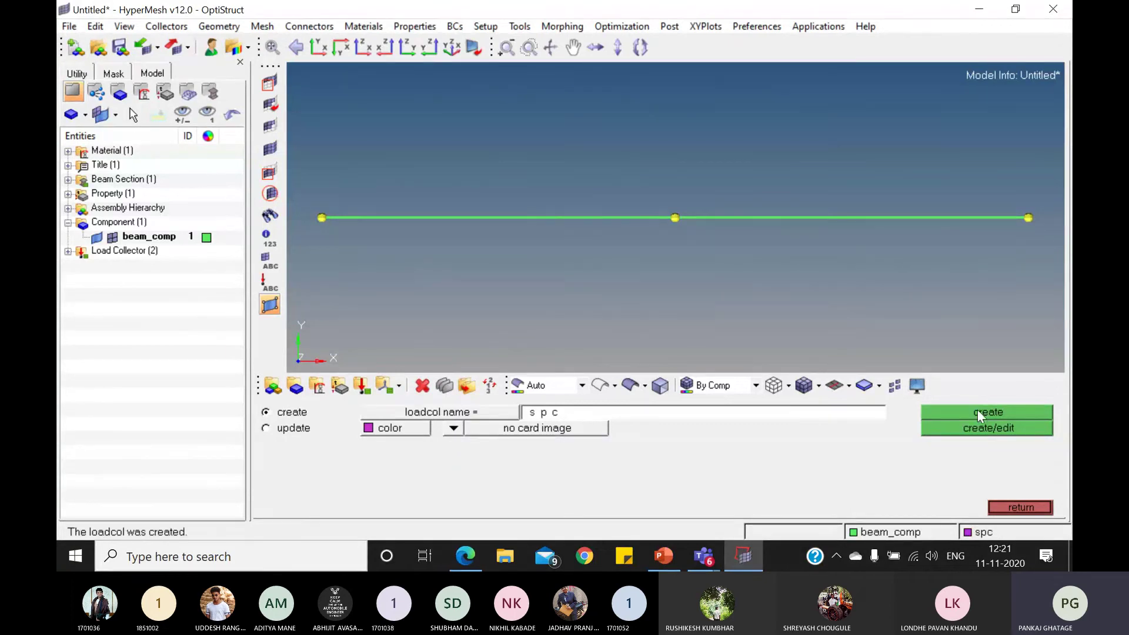
pyautogui.click(68, 251)
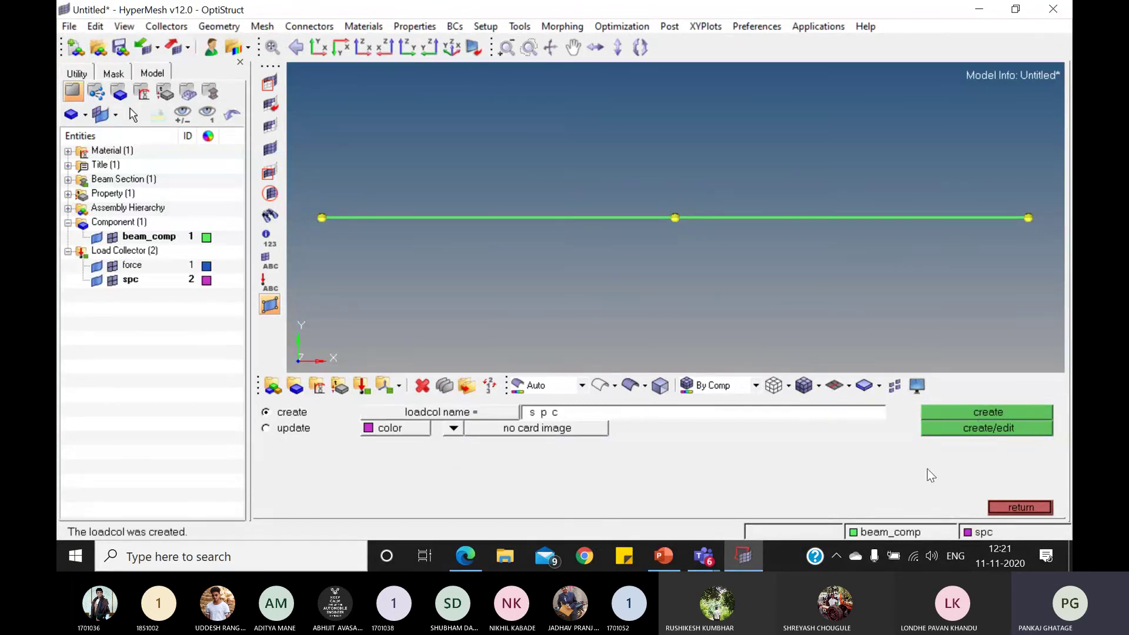
pyautogui.click(1019, 506)
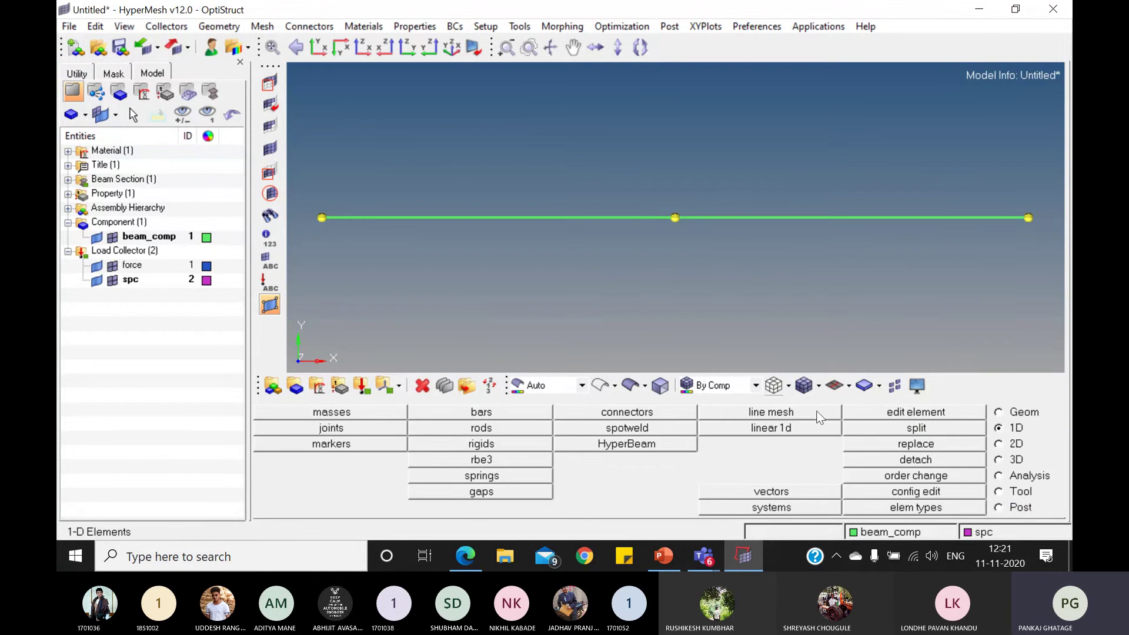
# Step: Create an SPC constraint on the beam's left end node with dof1 to dof6 all fixed at 0
pyautogui.click(1000, 475)
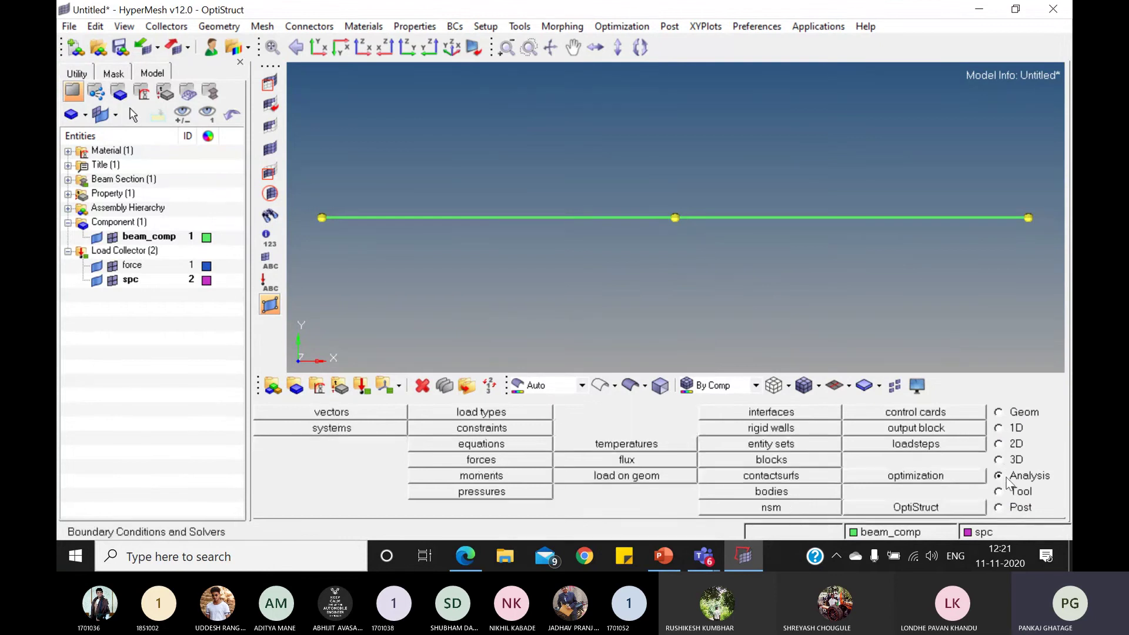
pyautogui.click(506, 428)
pyautogui.click(321, 219)
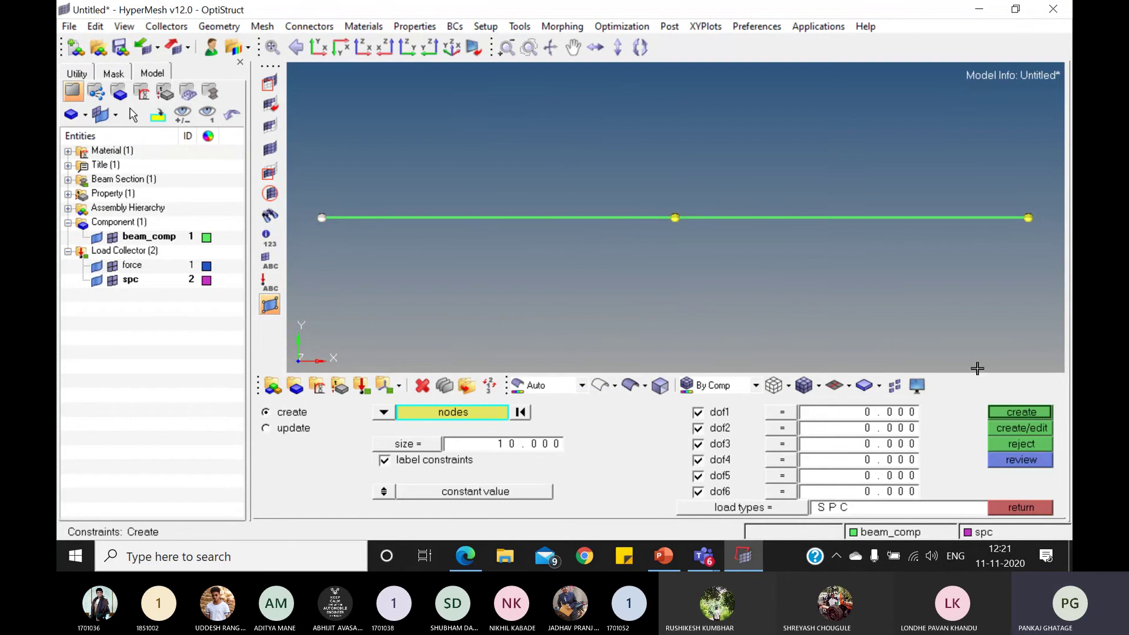
pyautogui.click(1018, 408)
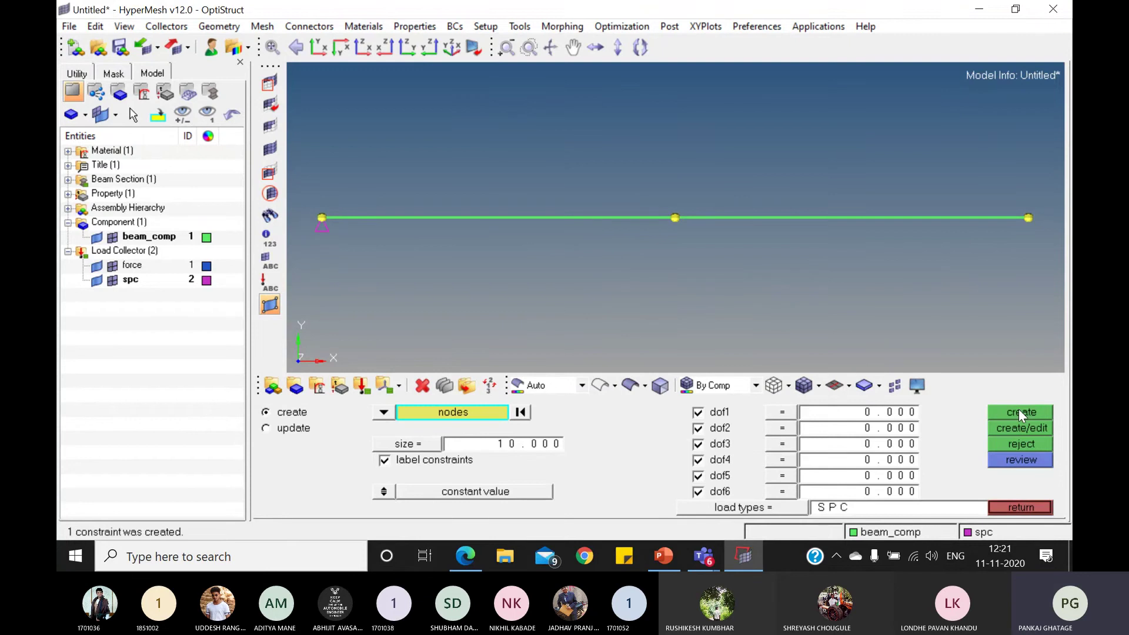
# Step: Make the force load collector current and apply a force of -100000 along the y-axis to the beam's free end node
pyautogui.rightClick(135, 266)
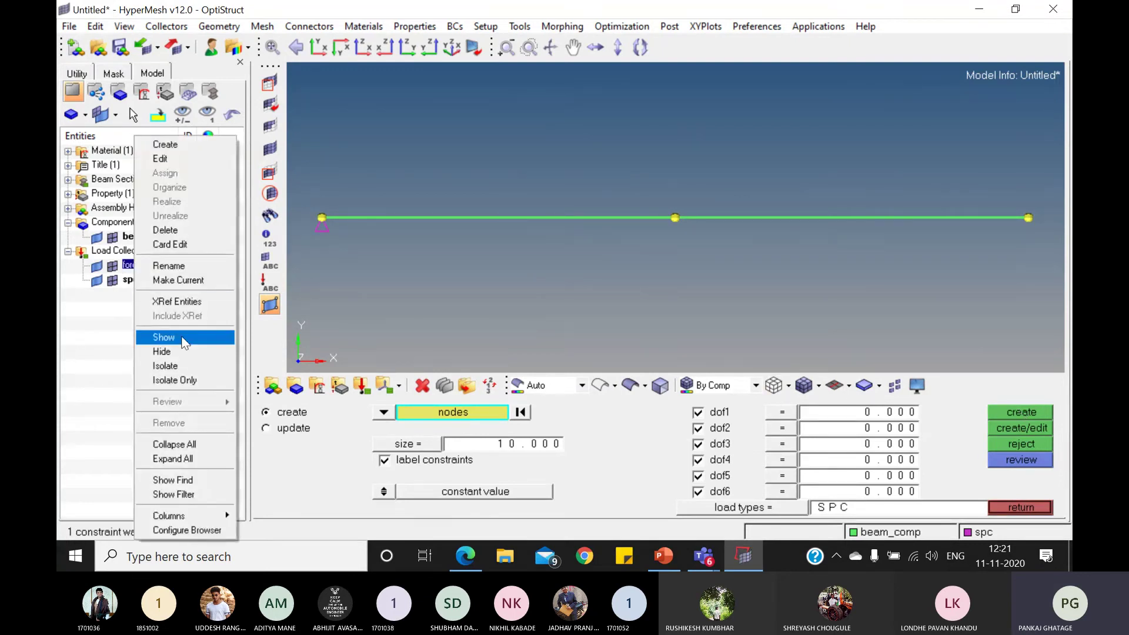
pyautogui.click(223, 280)
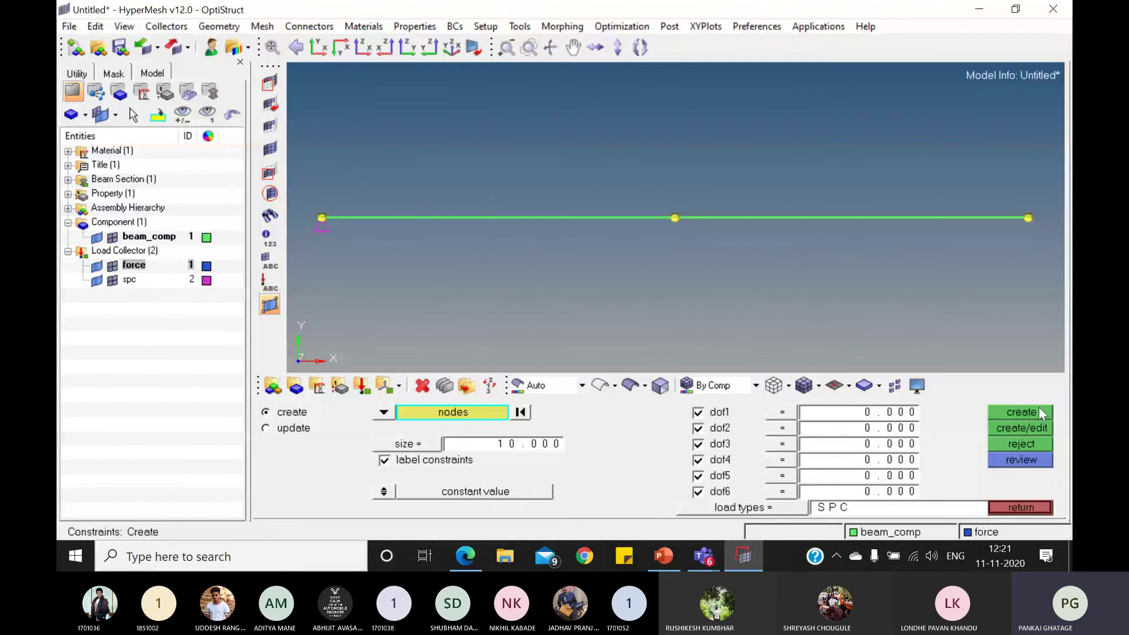
pyautogui.click(1032, 507)
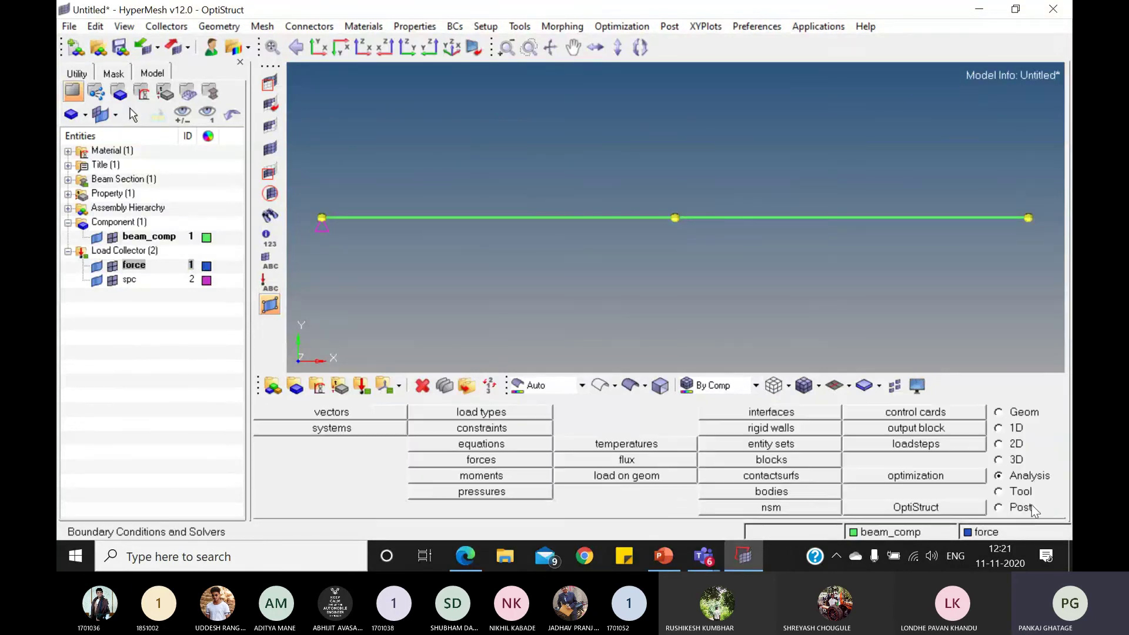
pyautogui.click(489, 458)
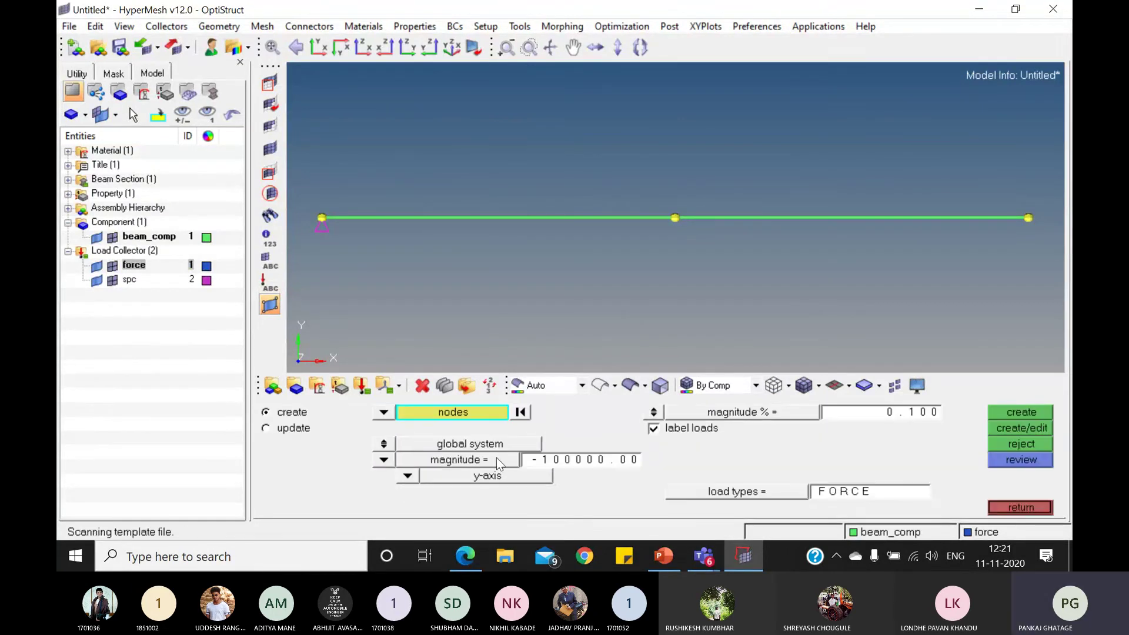
pyautogui.click(1028, 218)
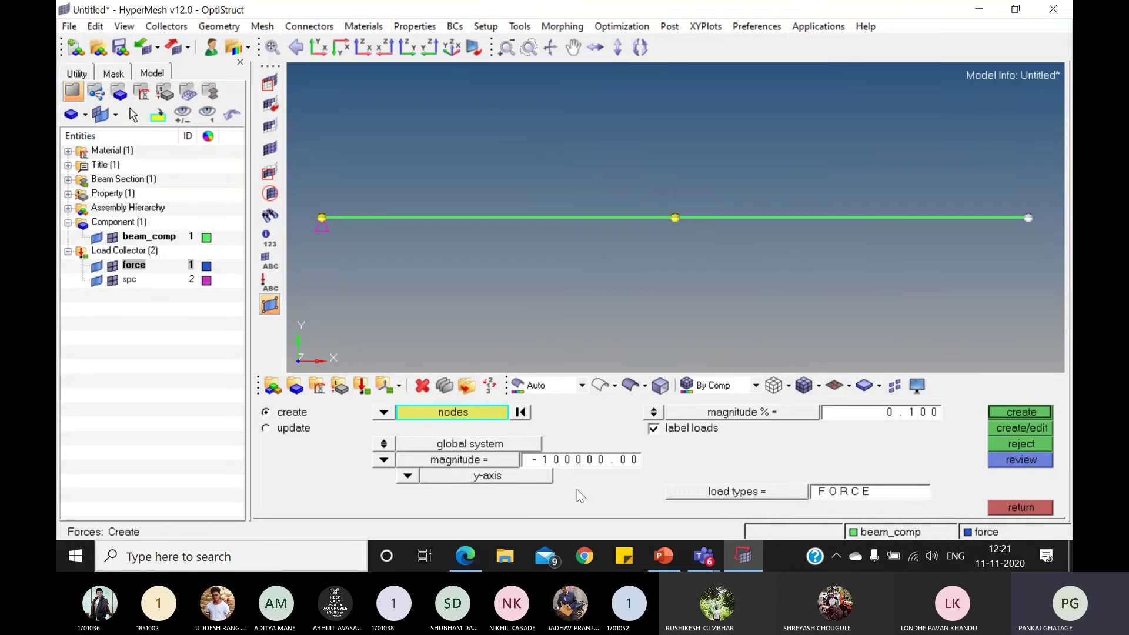
pyautogui.click(1039, 411)
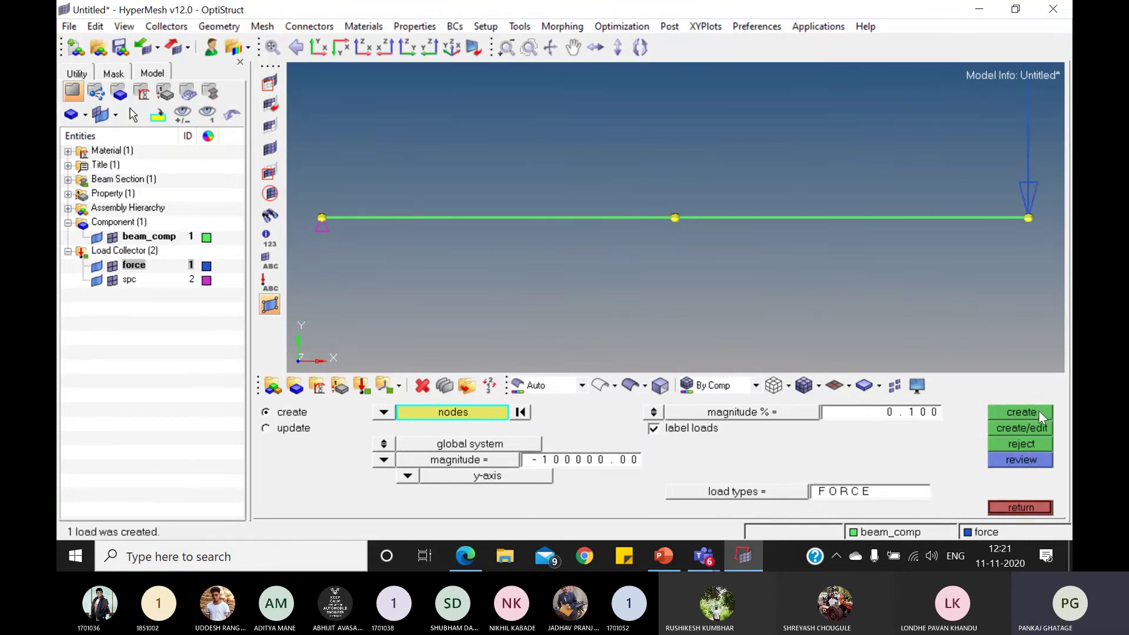
pyautogui.click(1014, 510)
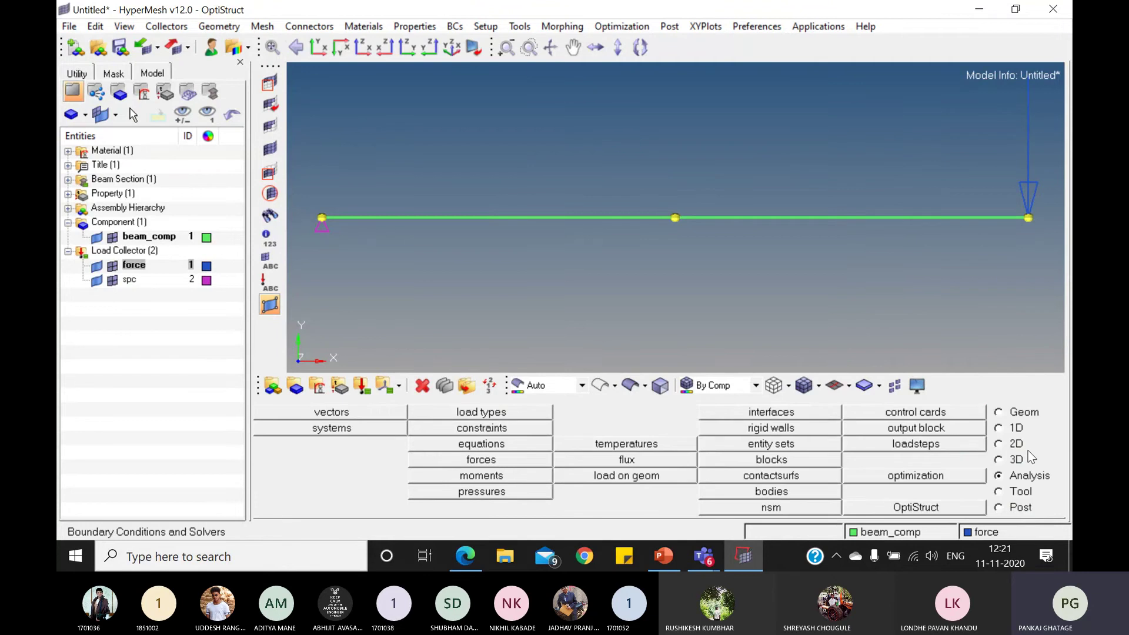
# Step: Create a linear static load step named LINEAR STATIC with SPC set to the spc collector and LOAD set to the force collector
pyautogui.click(936, 444)
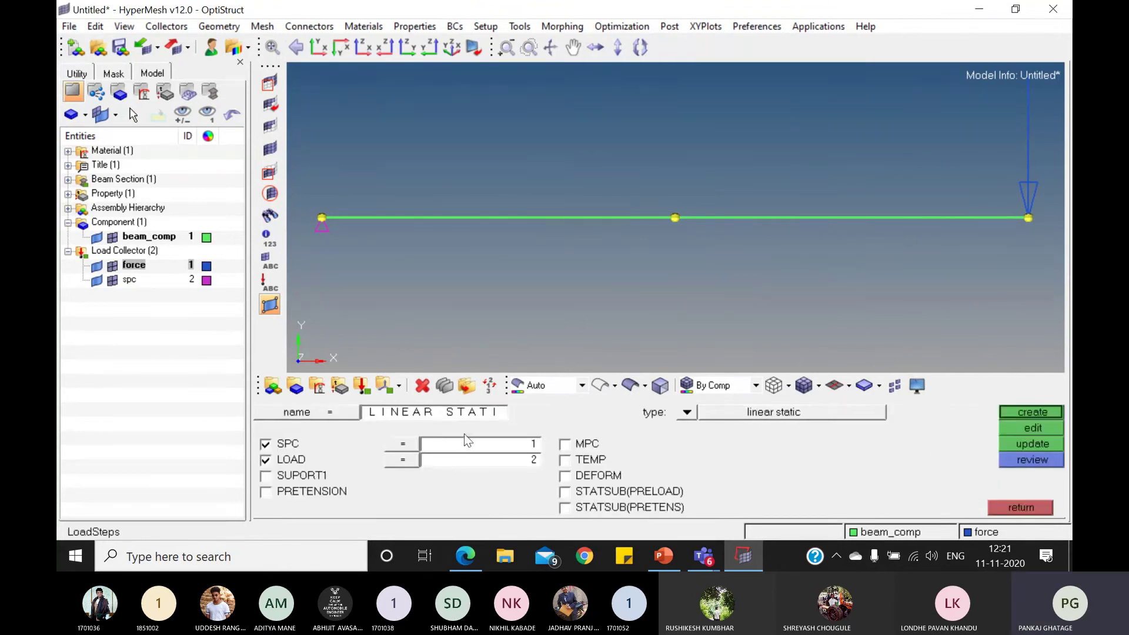
pyautogui.click(414, 440)
pyautogui.click(313, 427)
pyautogui.click(407, 459)
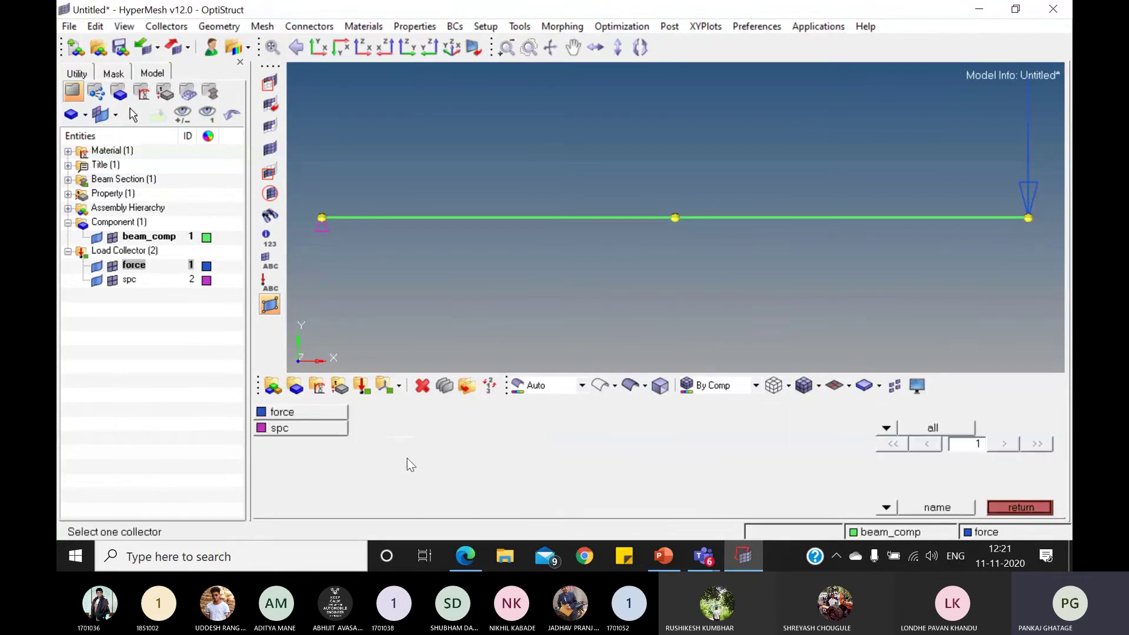
pyautogui.click(326, 416)
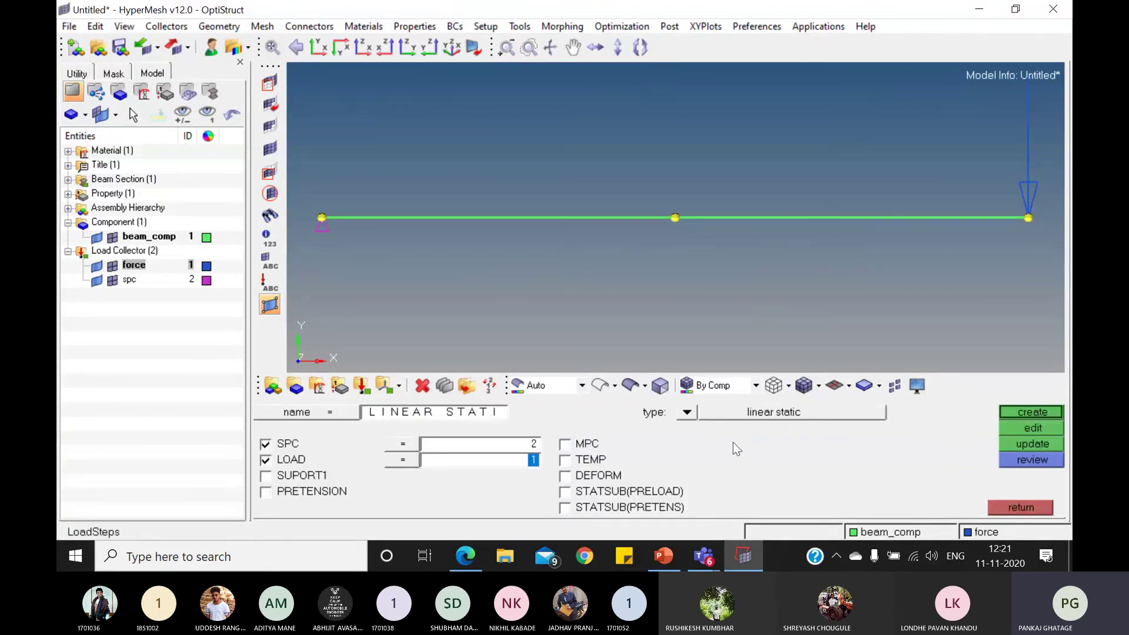
pyautogui.click(1028, 412)
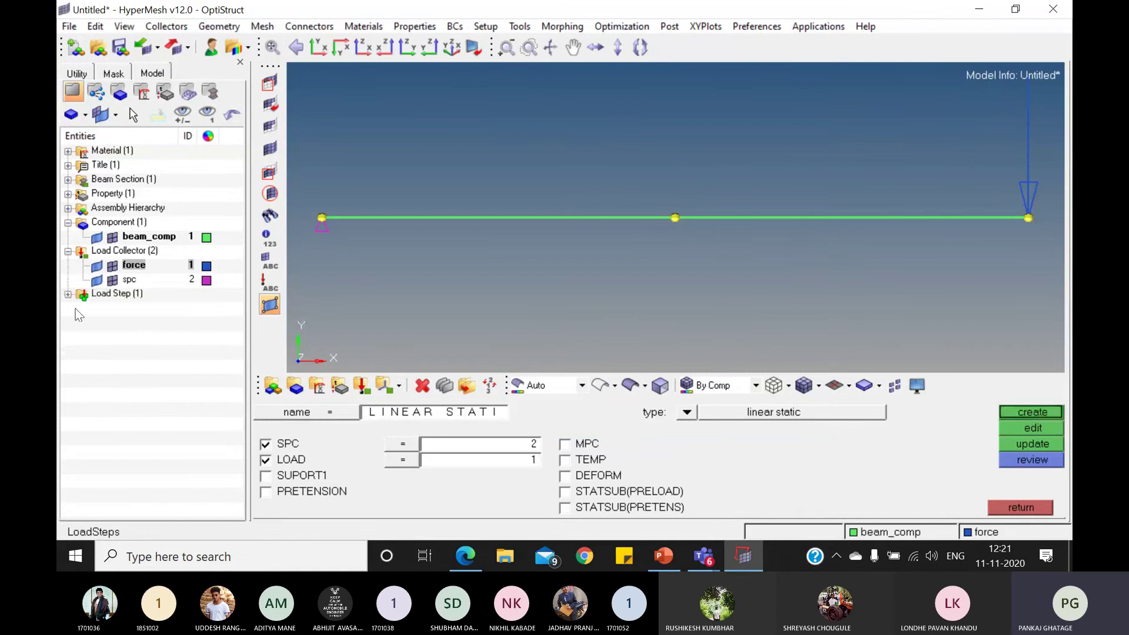
pyautogui.click(1023, 512)
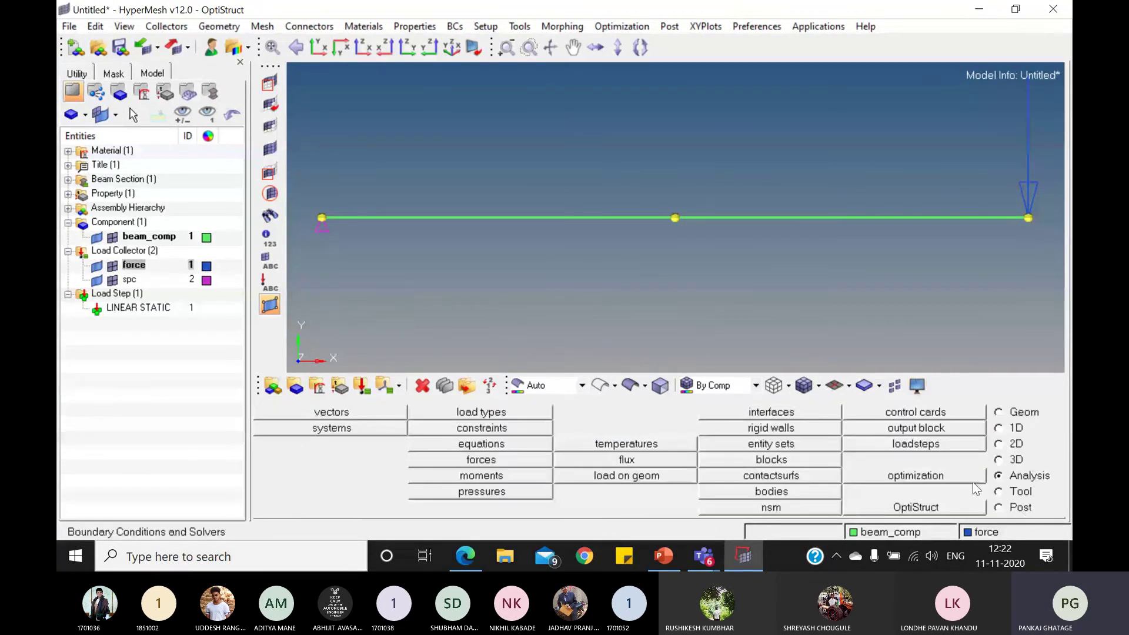
# Step: Run the OptiStruct analysis with input file D:/HM/1D/bar/HM11.fem, overwriting the existing file, and close the solver window
pyautogui.click(916, 507)
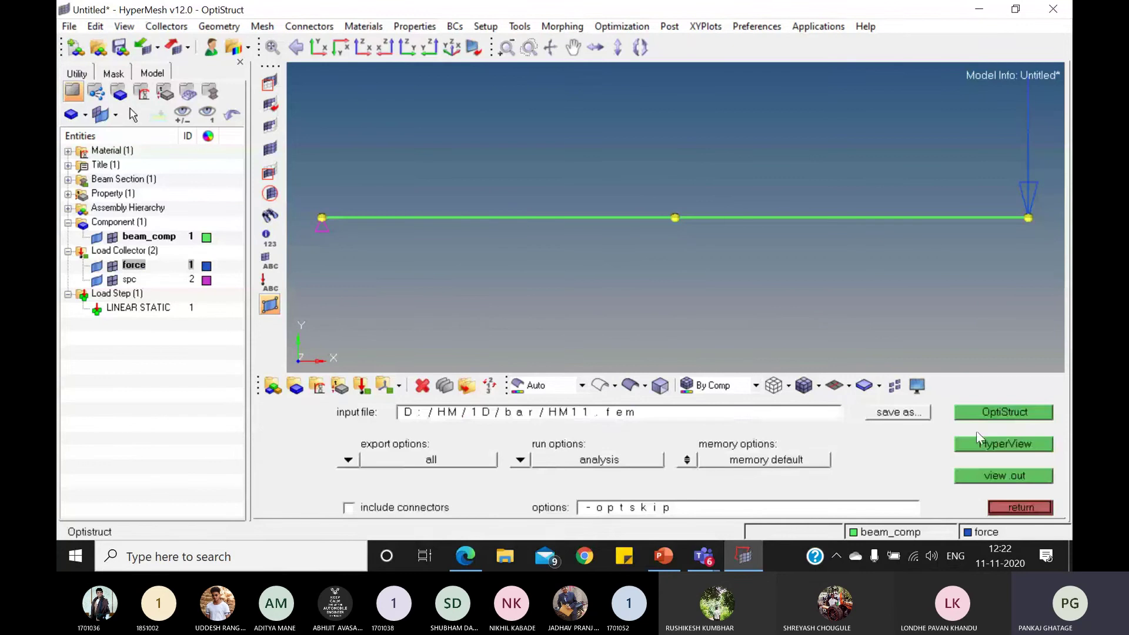
pyautogui.click(999, 412)
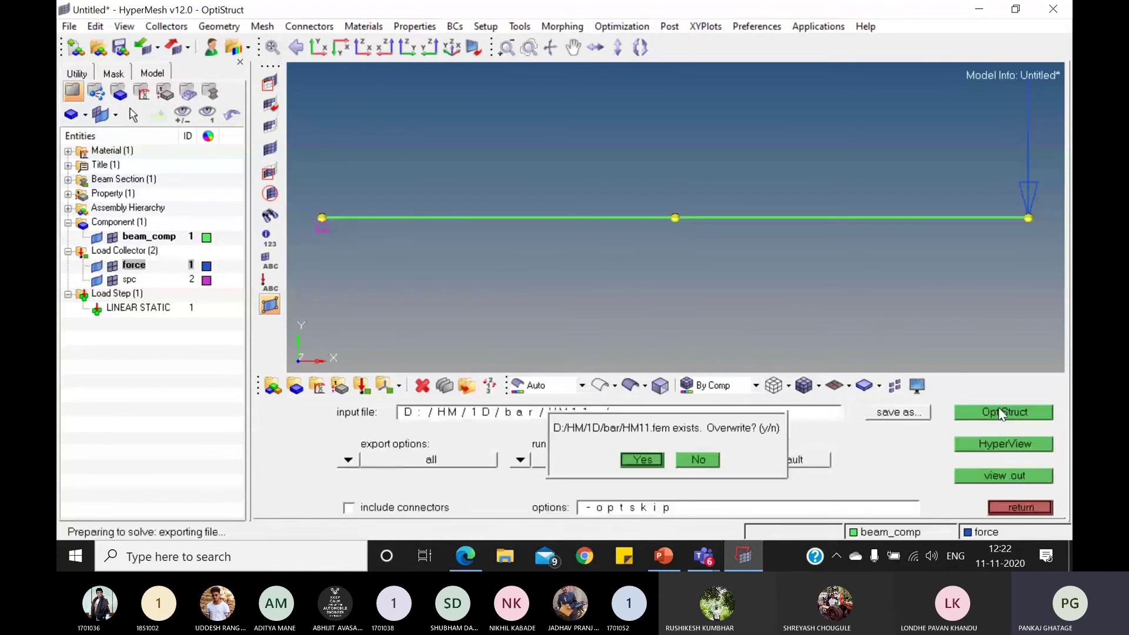
pyautogui.click(643, 459)
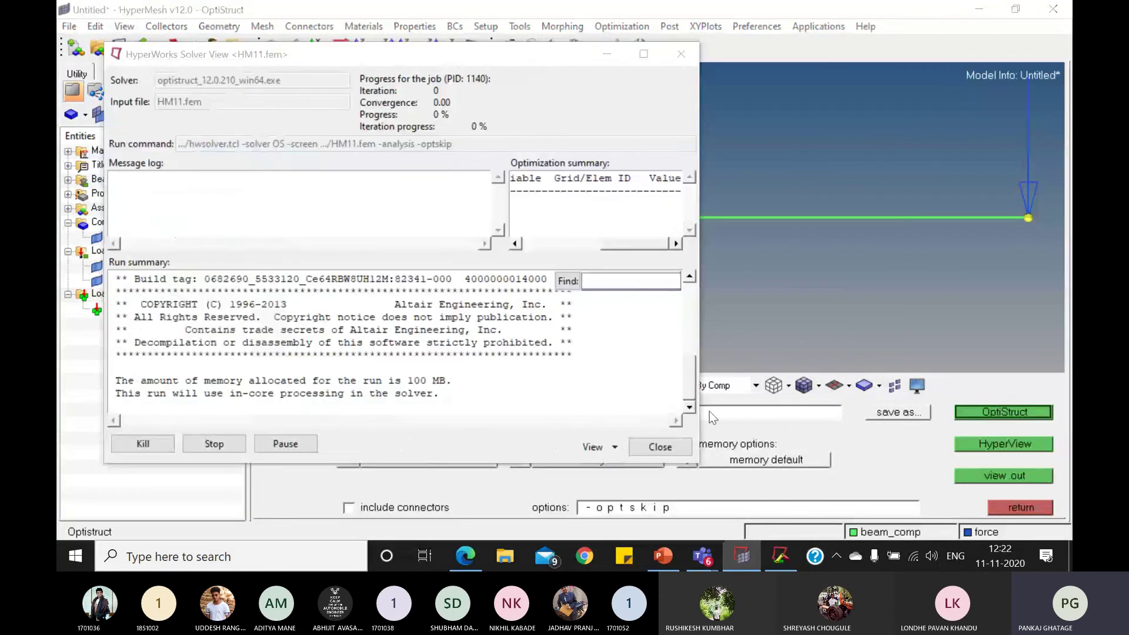
pyautogui.click(656, 447)
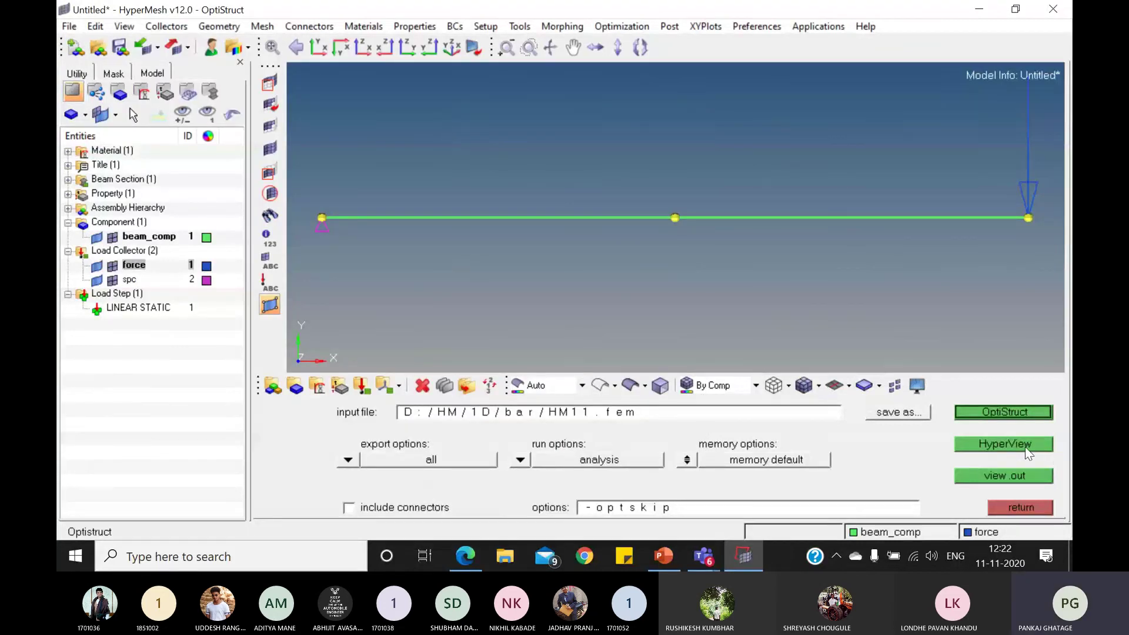
# Step: Load the results in HyperView and contour the Displacement (v) magnitude on the beam
pyautogui.click(1025, 447)
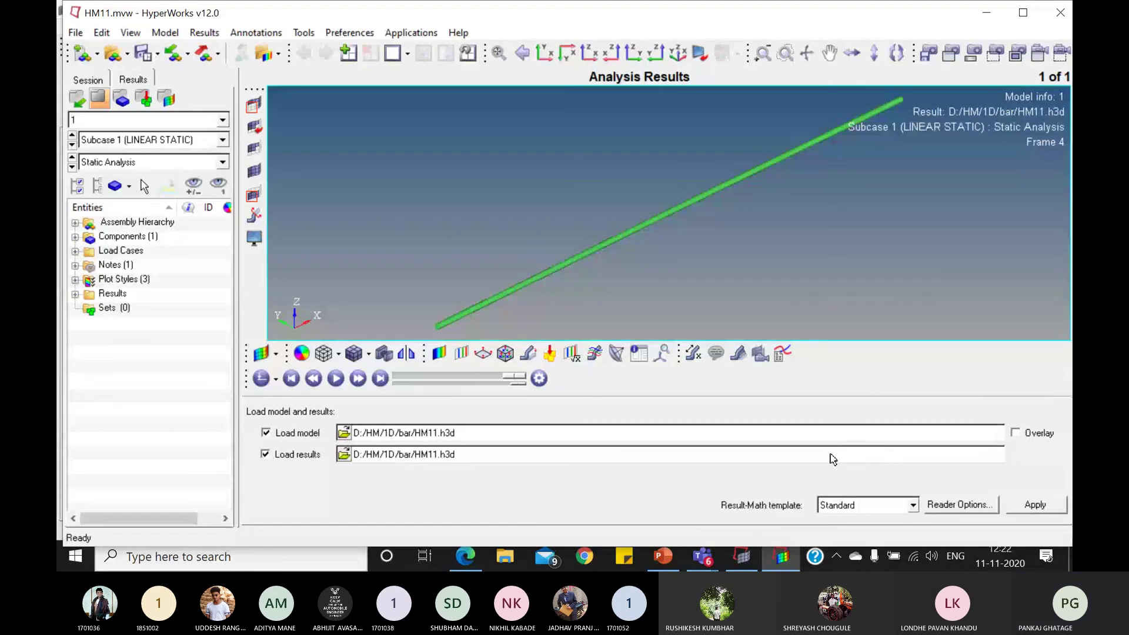
pyautogui.click(439, 353)
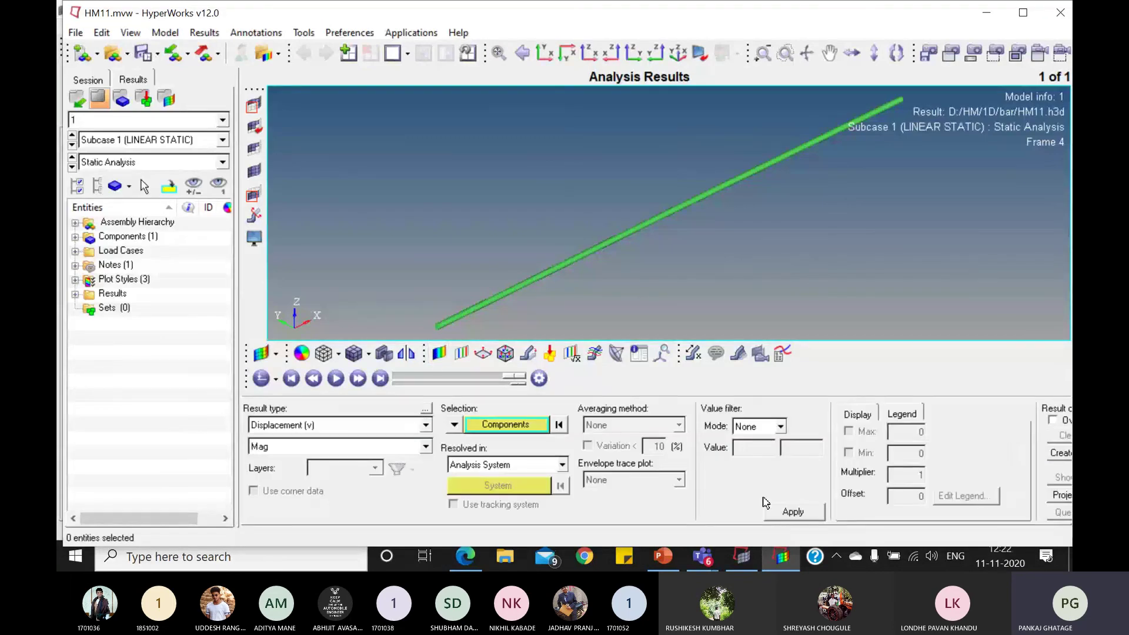
pyautogui.click(793, 512)
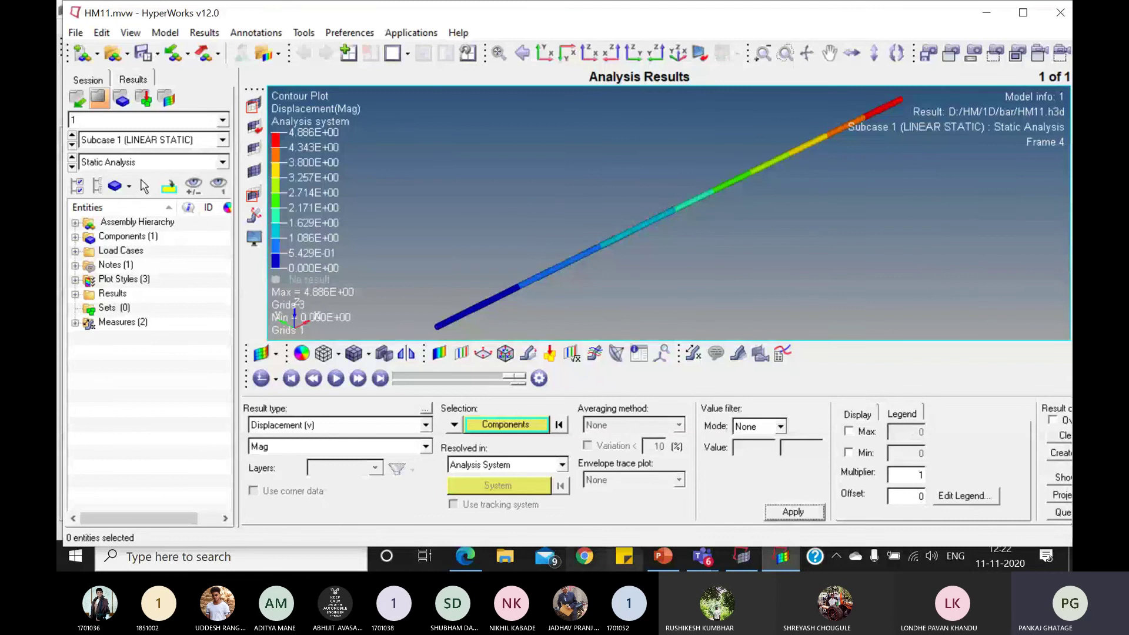
# Step: Compare the displacement contour in HyperView with the Case 1 hand calculation on the PowerPoint slide
pyautogui.doubleClick(666, 549)
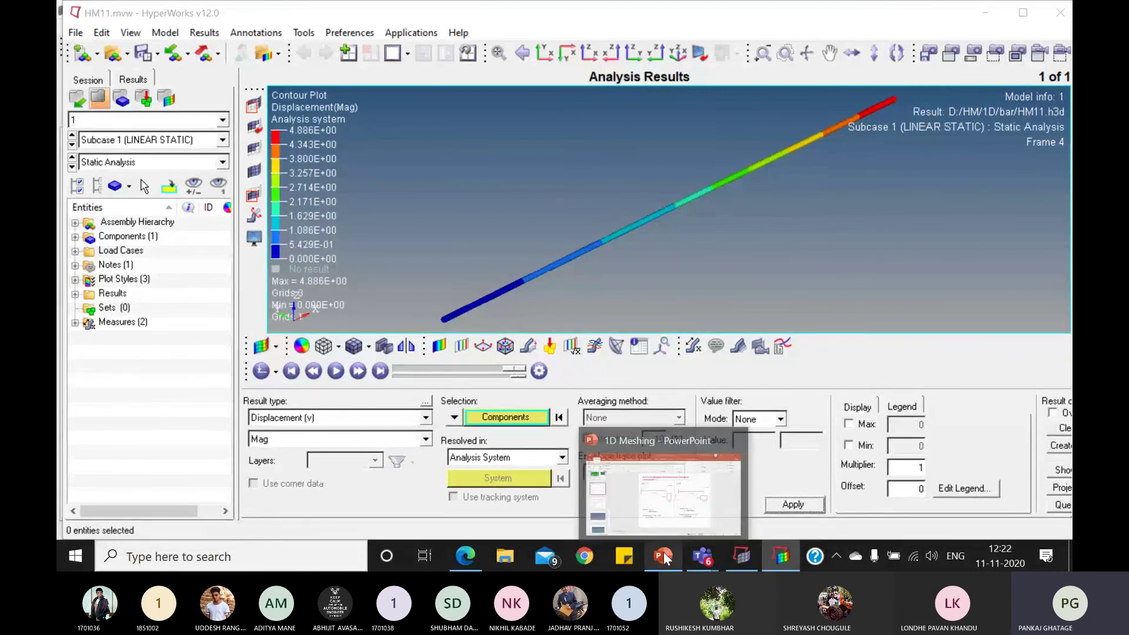
pyautogui.click(664, 556)
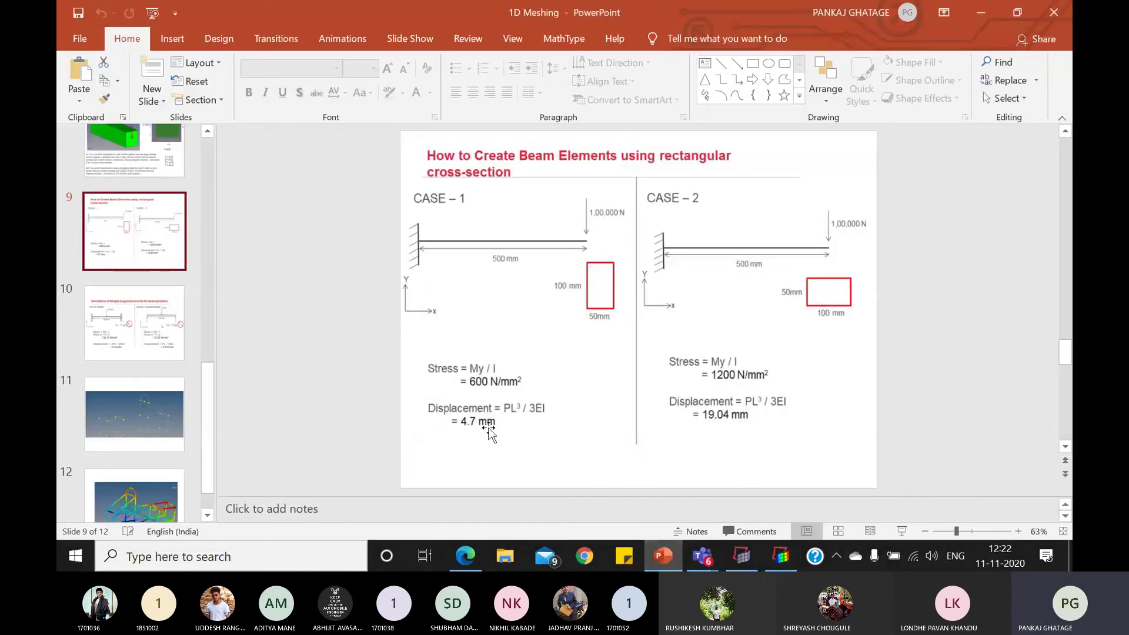
pyautogui.click(654, 552)
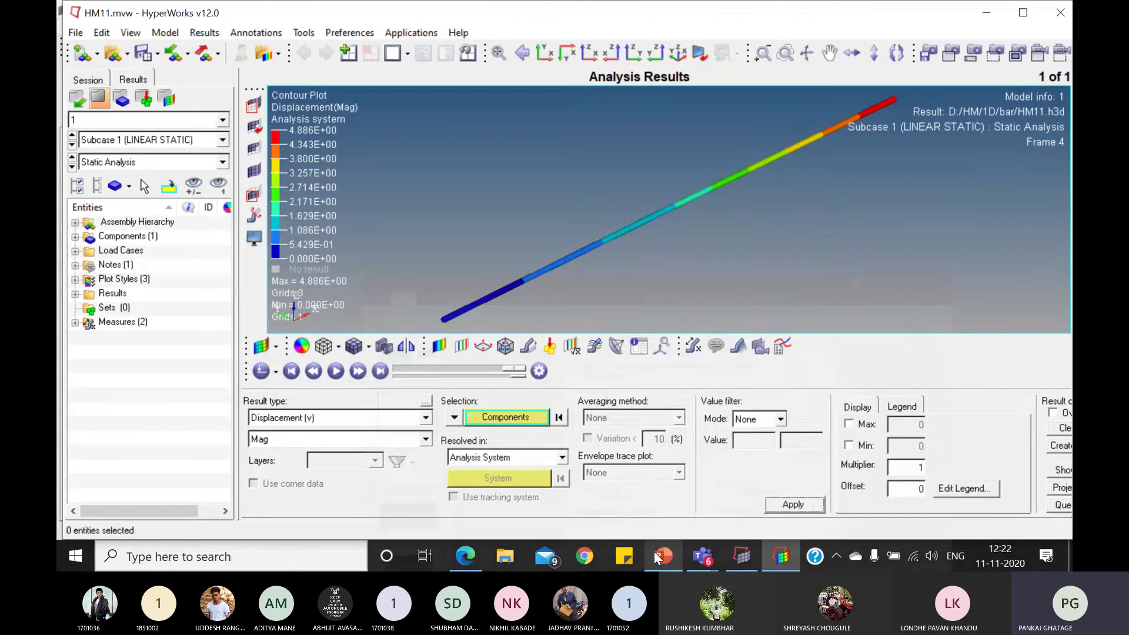
pyautogui.hotkey('alt', 'Tab')
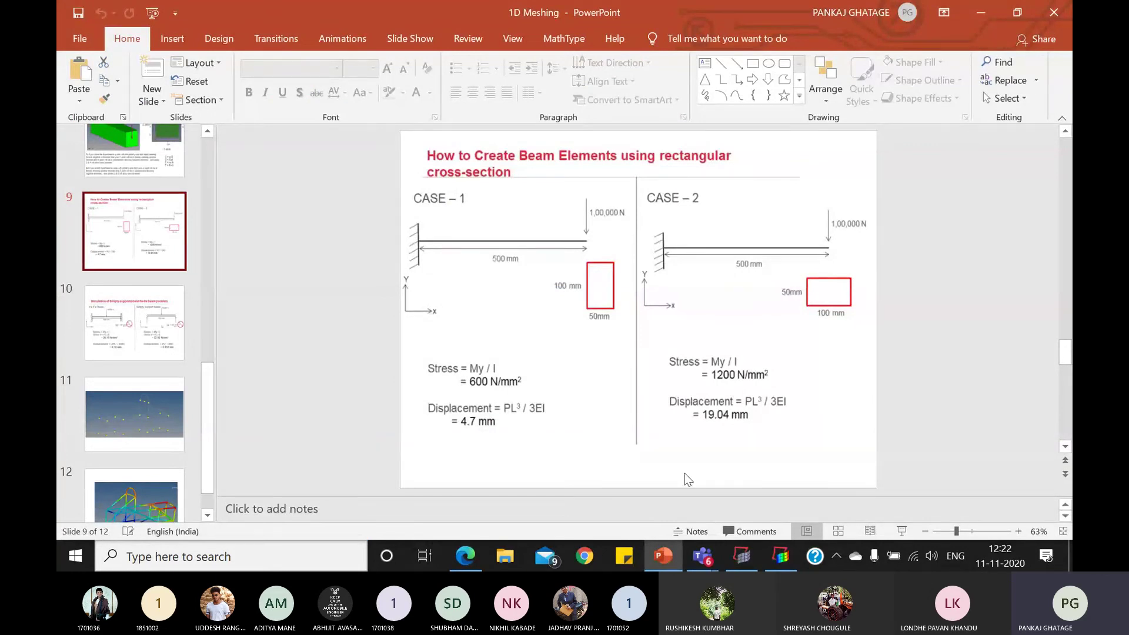
pyautogui.click(668, 567)
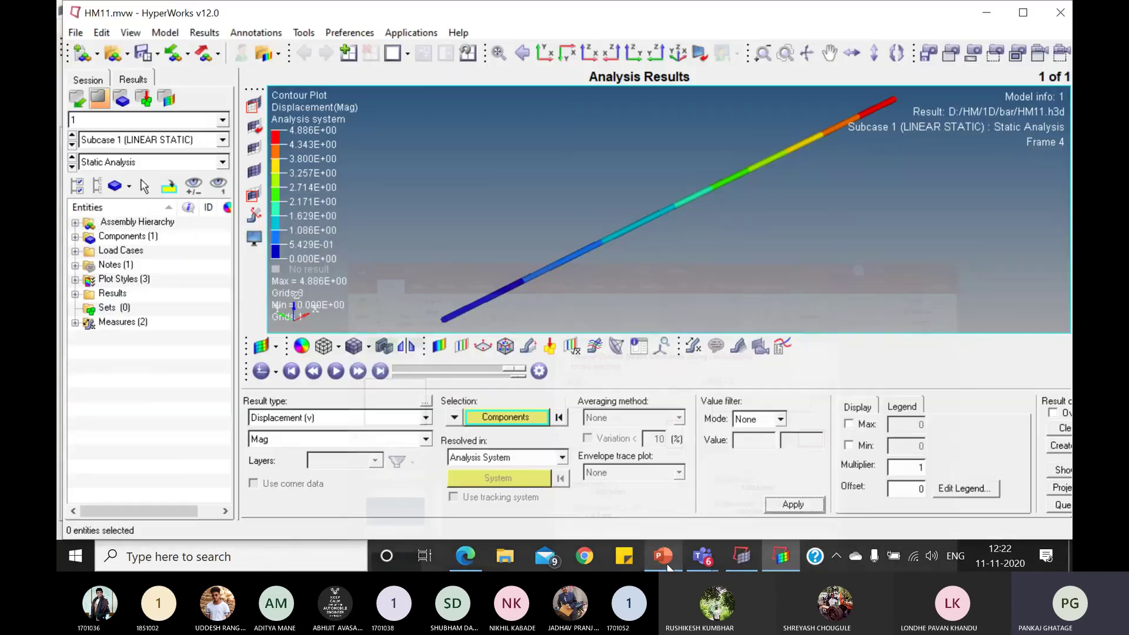
pyautogui.click(663, 556)
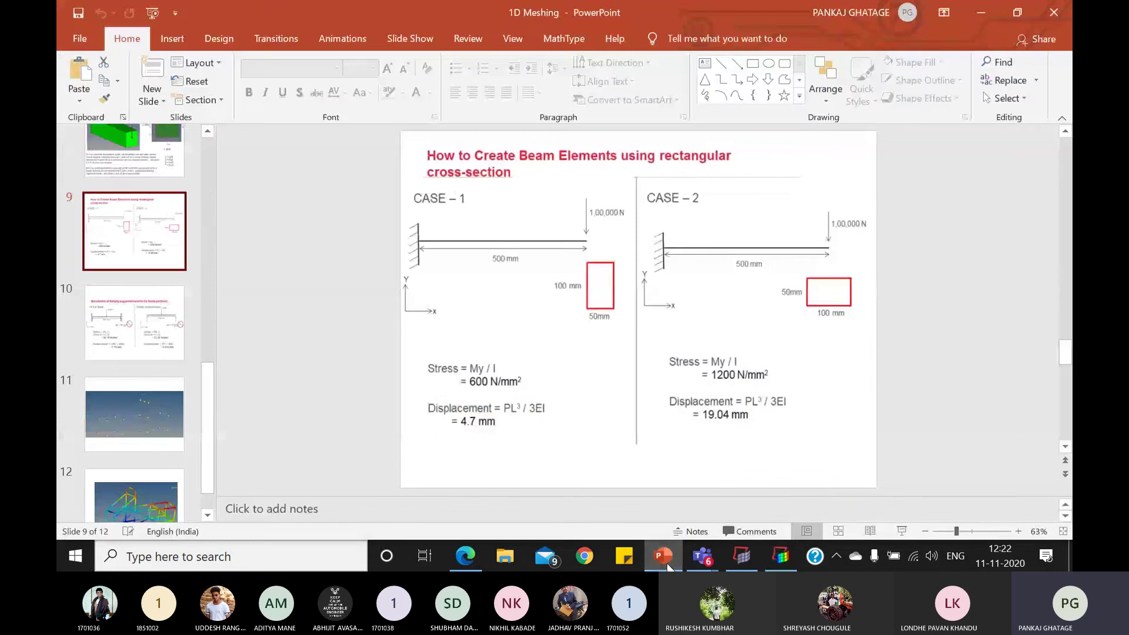
pyautogui.click(668, 567)
pyautogui.click(668, 567)
pyautogui.click(668, 566)
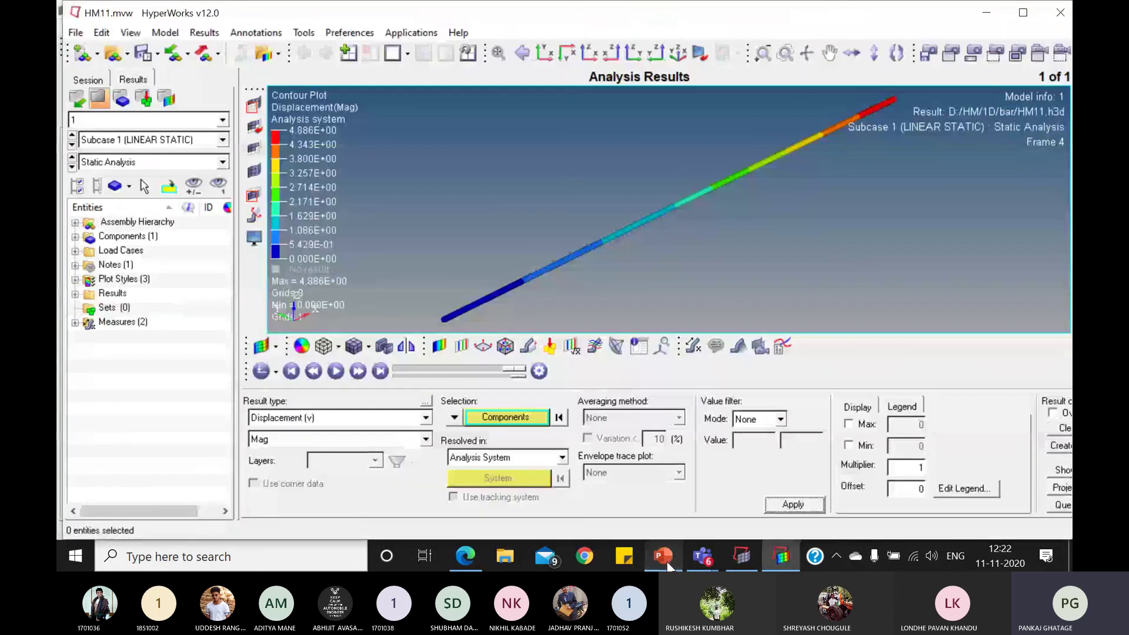
# Step: Contour Element Stresses (1D) on the beam using the CBAR/CBEAM Long. Stress SAC component
pyautogui.click(425, 418)
pyautogui.click(388, 444)
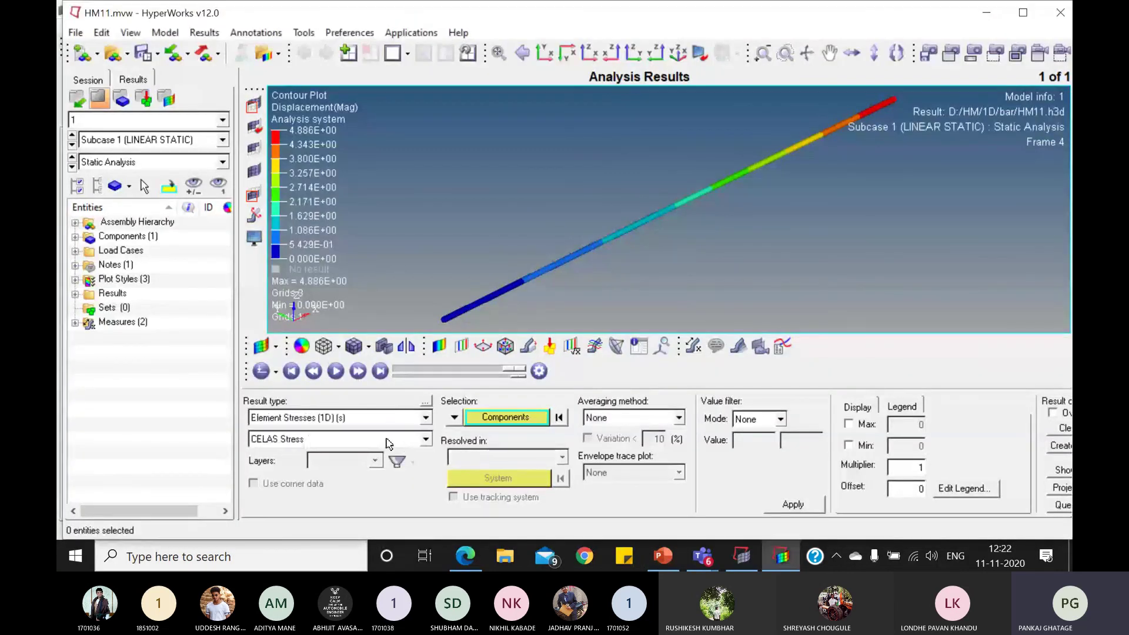
pyautogui.click(389, 439)
pyautogui.click(376, 503)
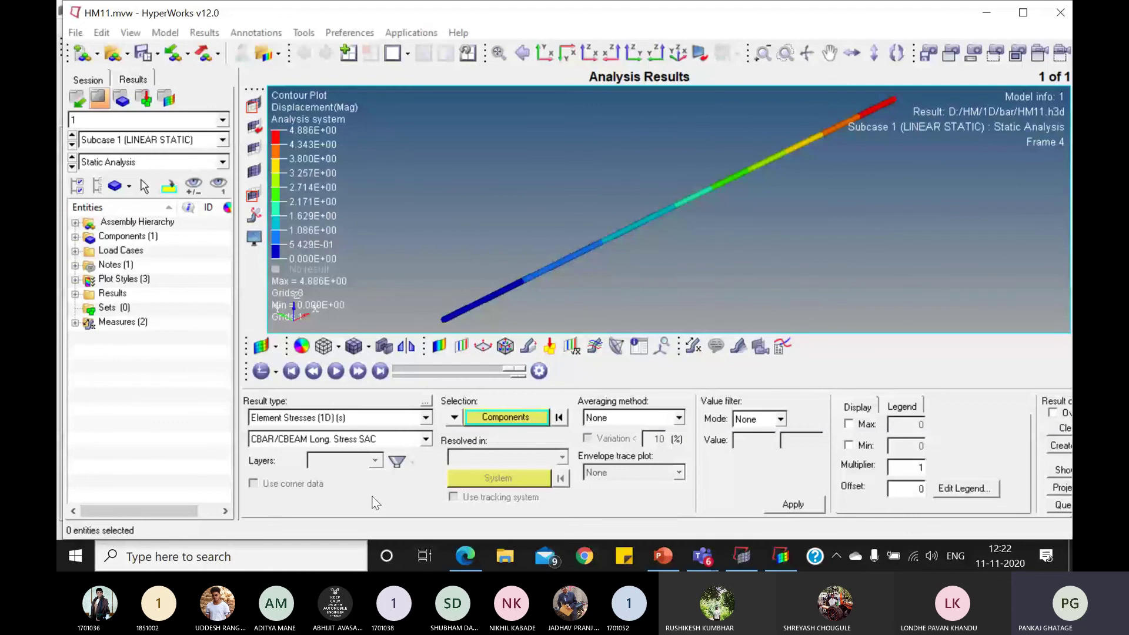
pyautogui.click(793, 504)
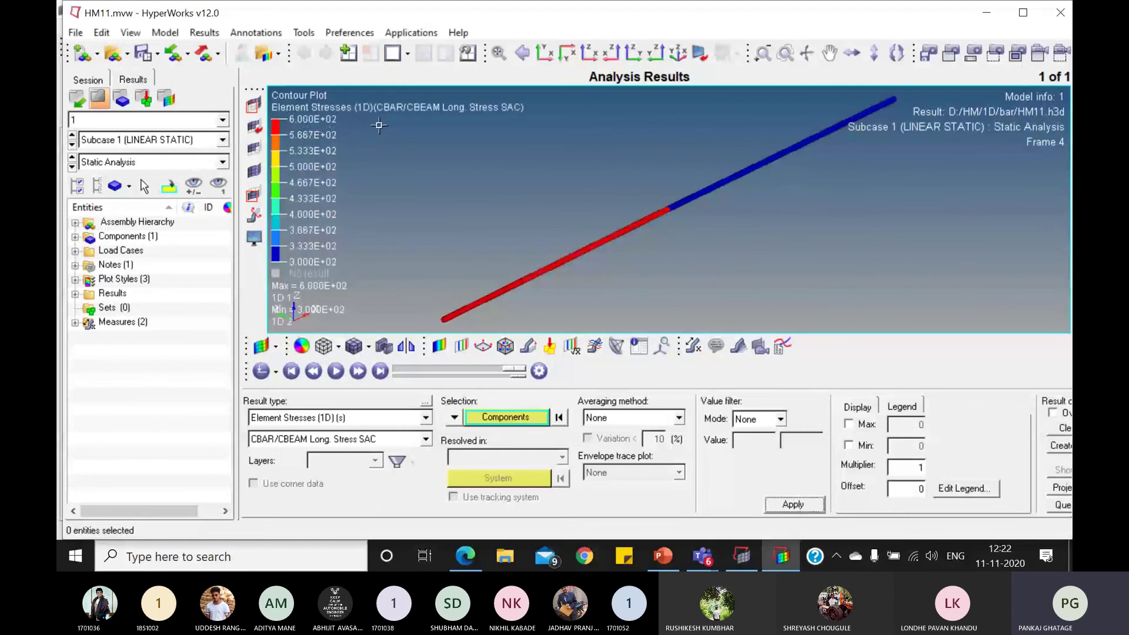
# Step: Check the loaded beam in HyperMesh, return to HyperView, and contour the Displacement (v) magnitude
pyautogui.click(782, 560)
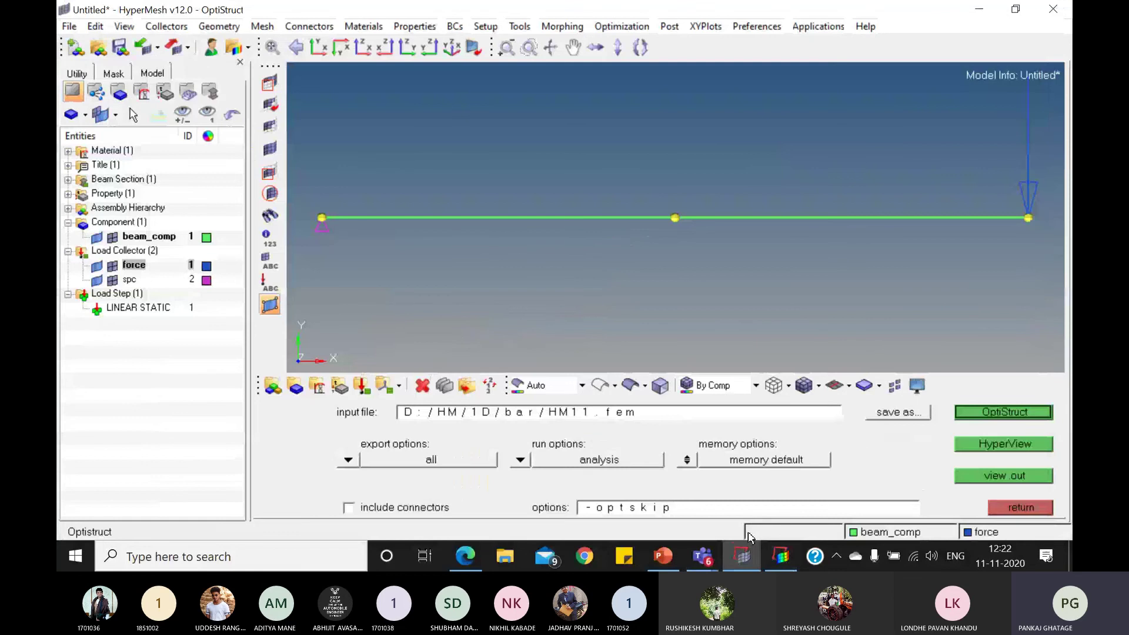
pyautogui.click(781, 555)
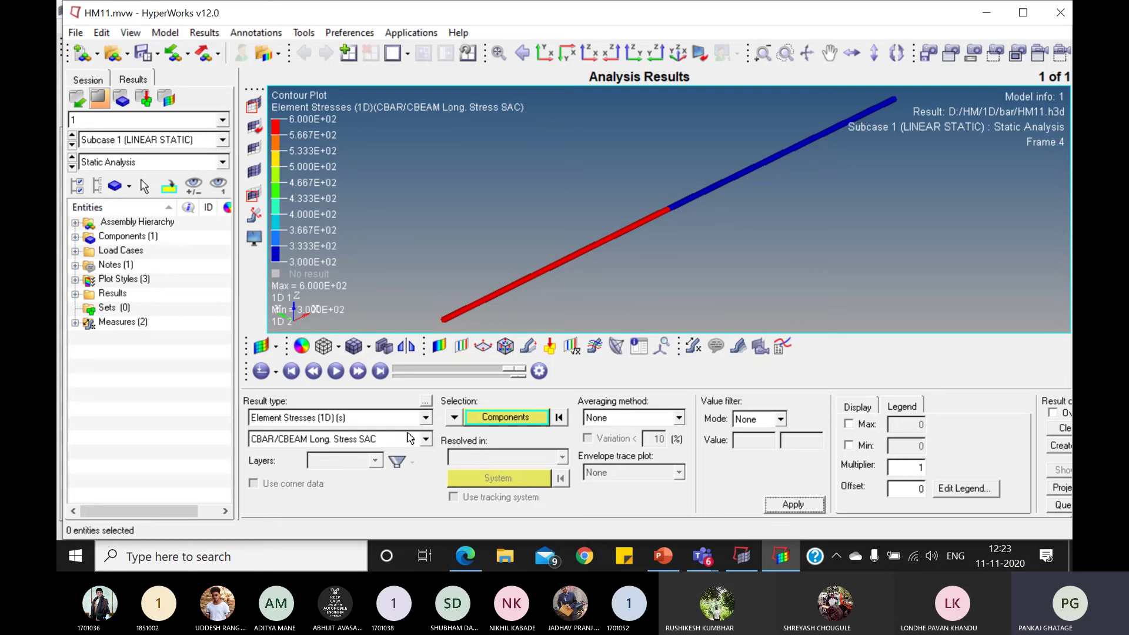
pyautogui.click(425, 417)
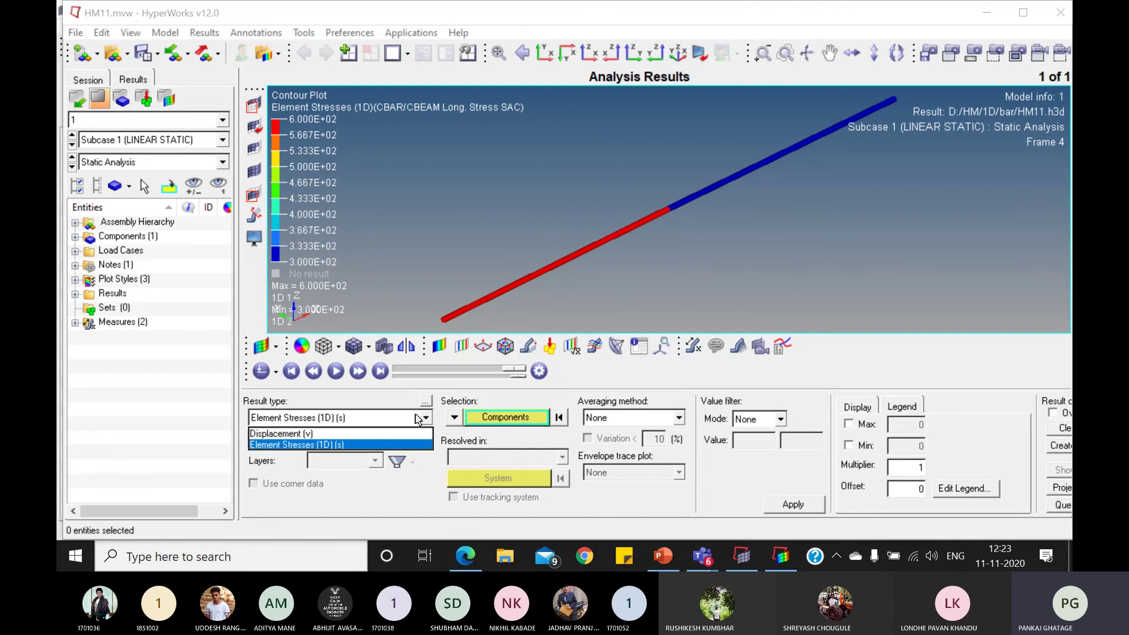
pyautogui.click(379, 434)
pyautogui.click(799, 510)
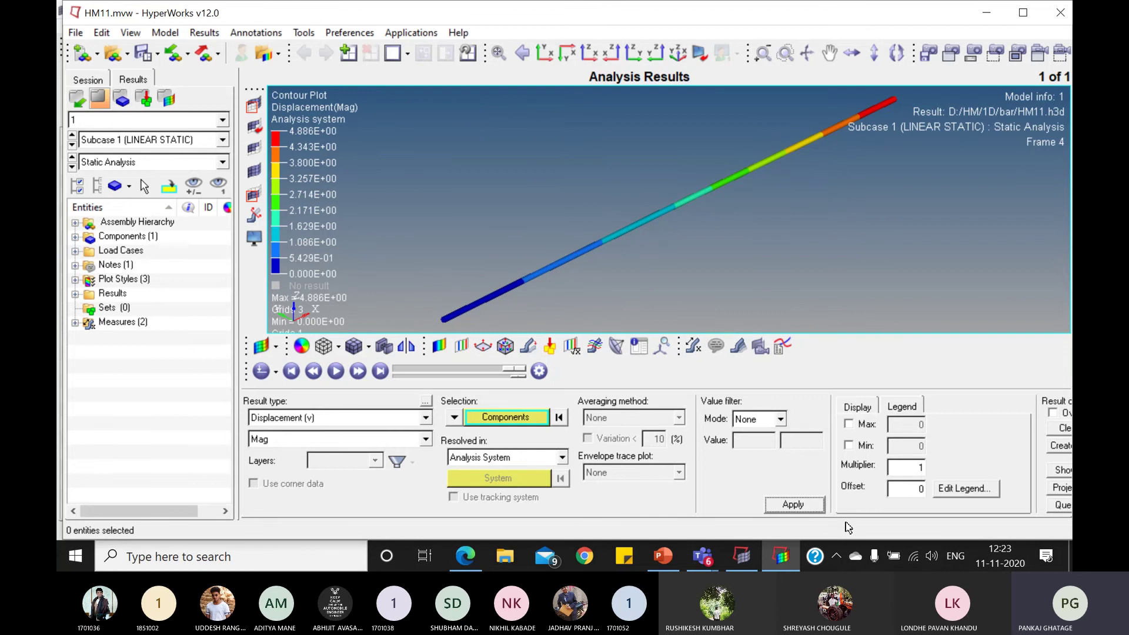
# Step: Switch to the PowerPoint presentation and review the space-frame images on slides 12 and 11
pyautogui.click(790, 563)
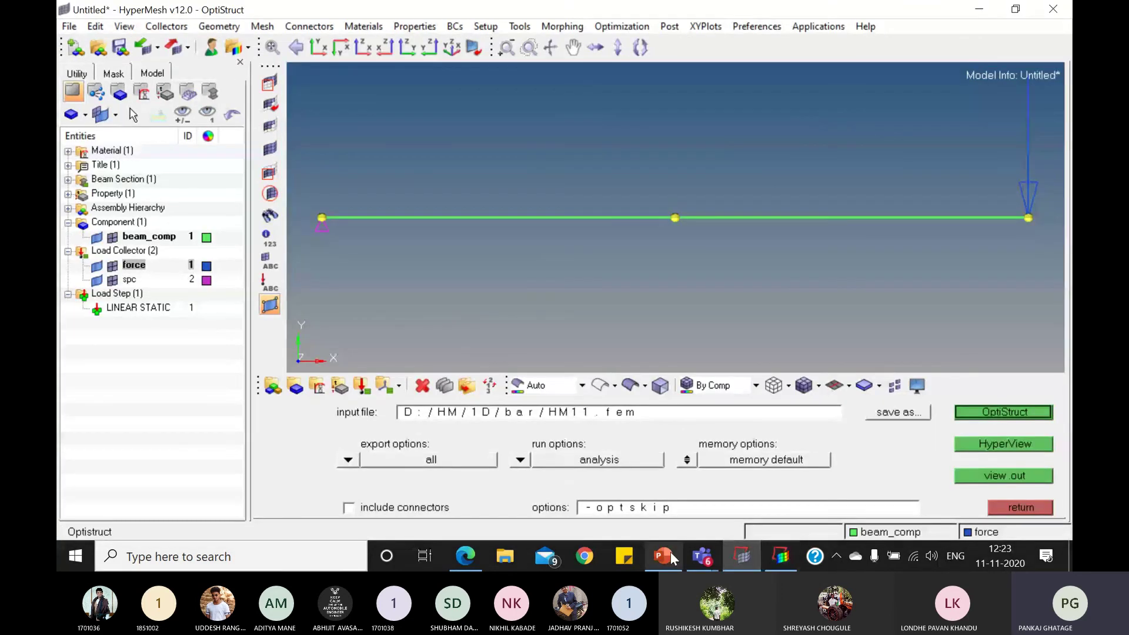
pyautogui.click(663, 557)
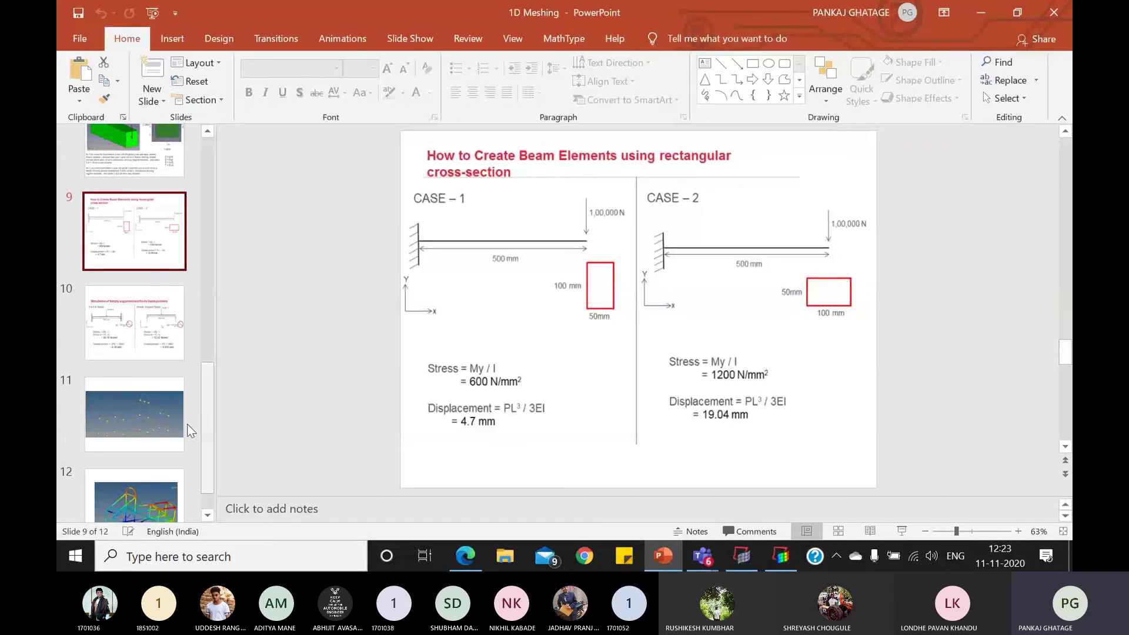
pyautogui.scroll(-1, 181, 423)
pyautogui.click(152, 456)
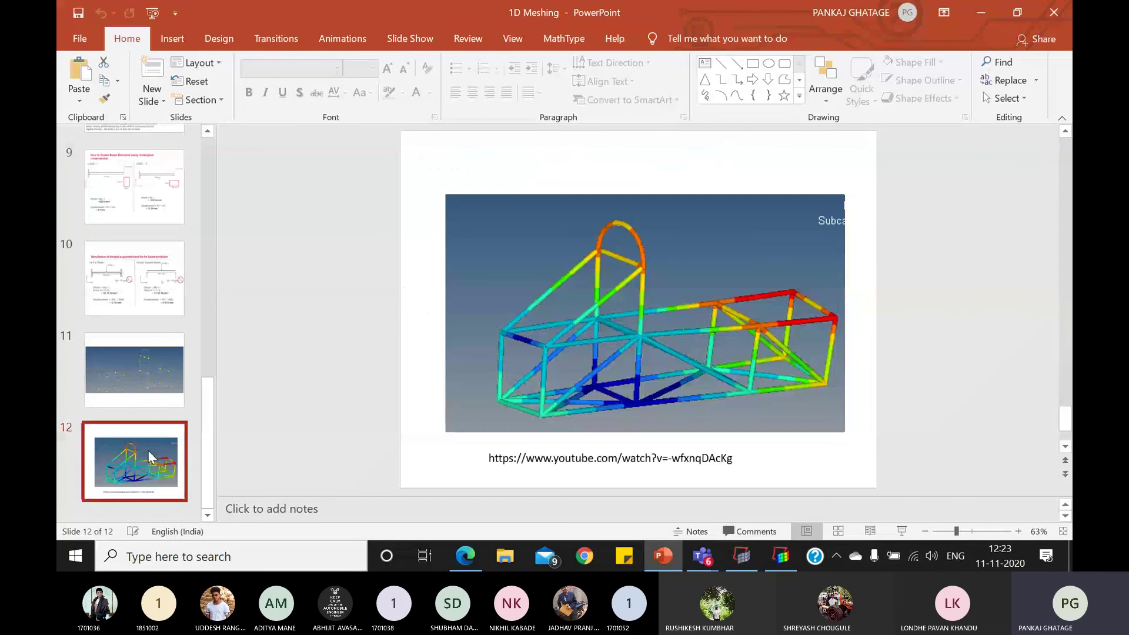
pyautogui.click(139, 369)
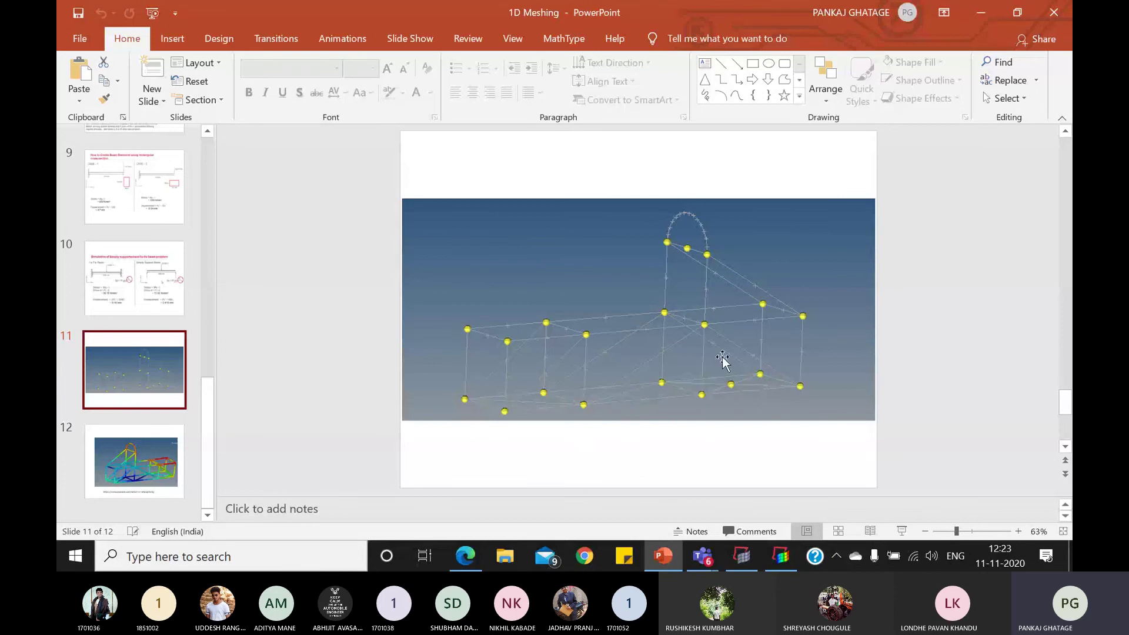
pyautogui.scroll(1, 131, 407)
pyautogui.scroll(1, 131, 407)
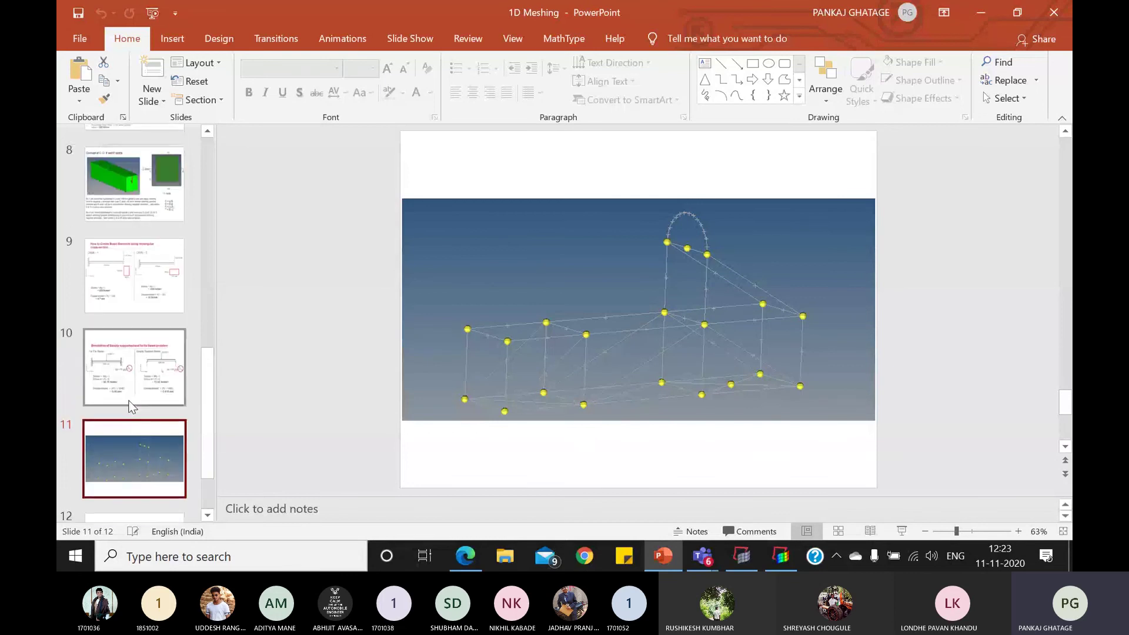
pyautogui.scroll(1, 131, 405)
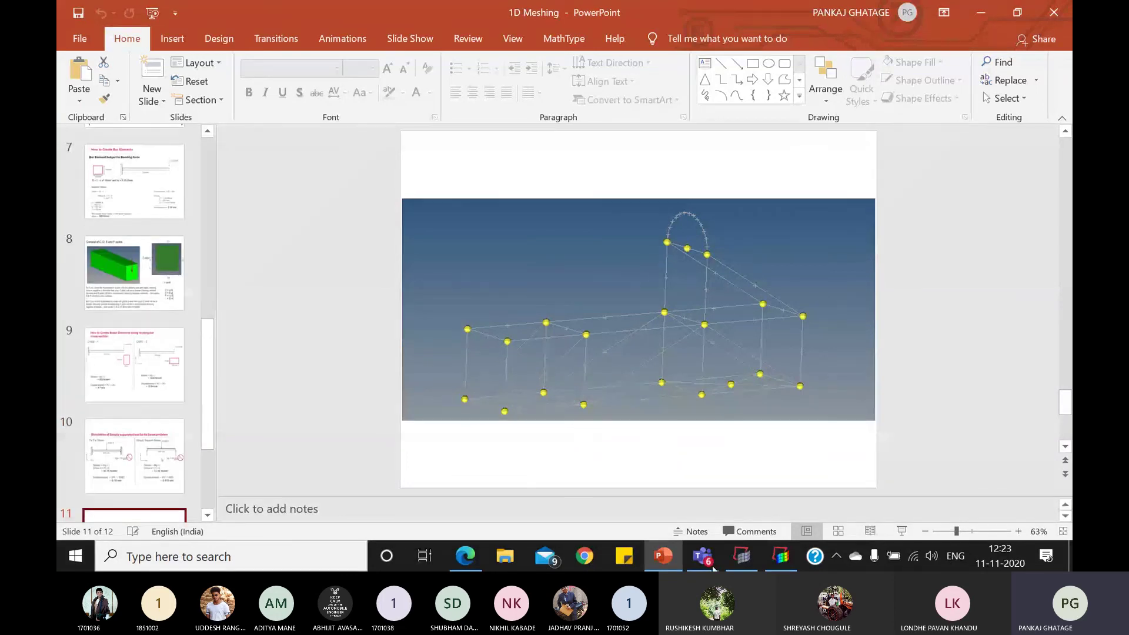
# Step: Switch to Chrome and search Google for "struss"
pyautogui.click(591, 552)
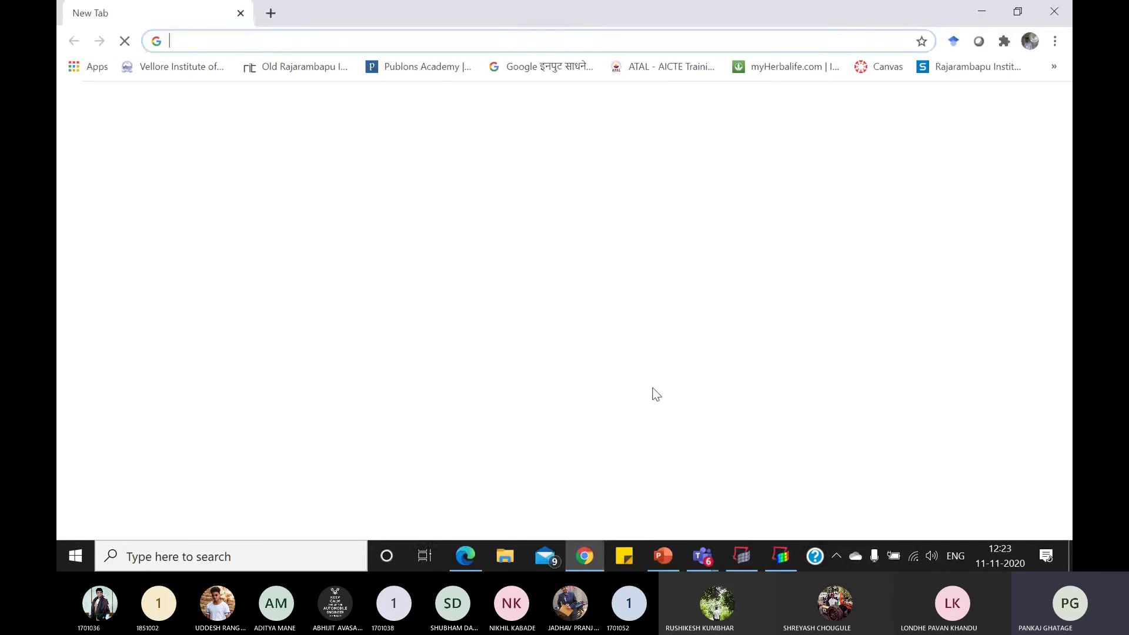
pyautogui.click(536, 334)
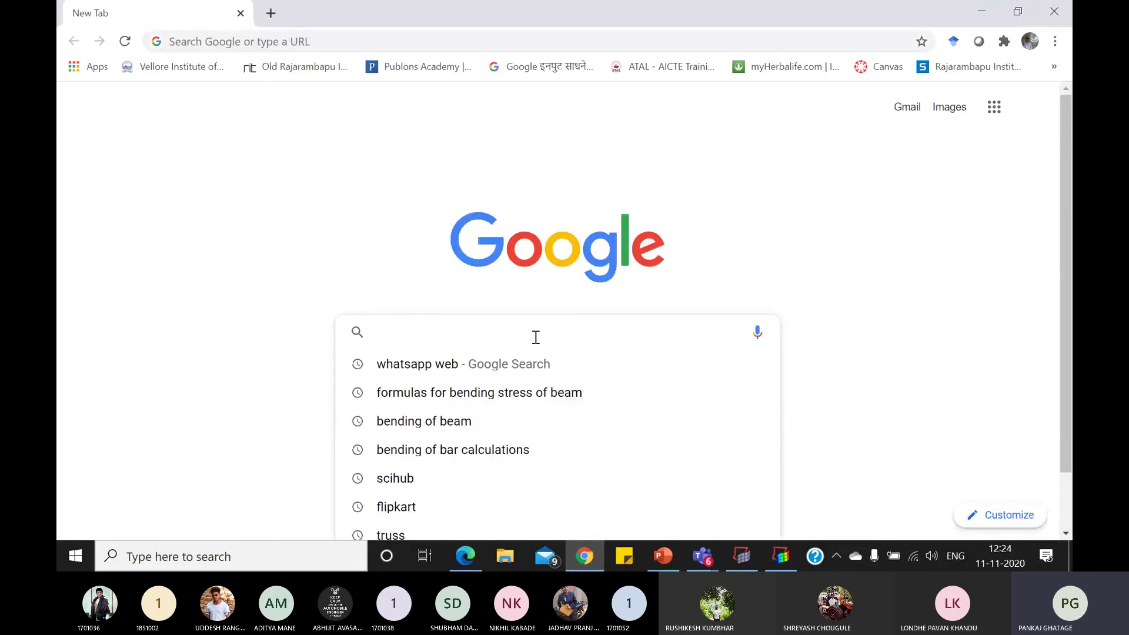
pyautogui.write('stu')
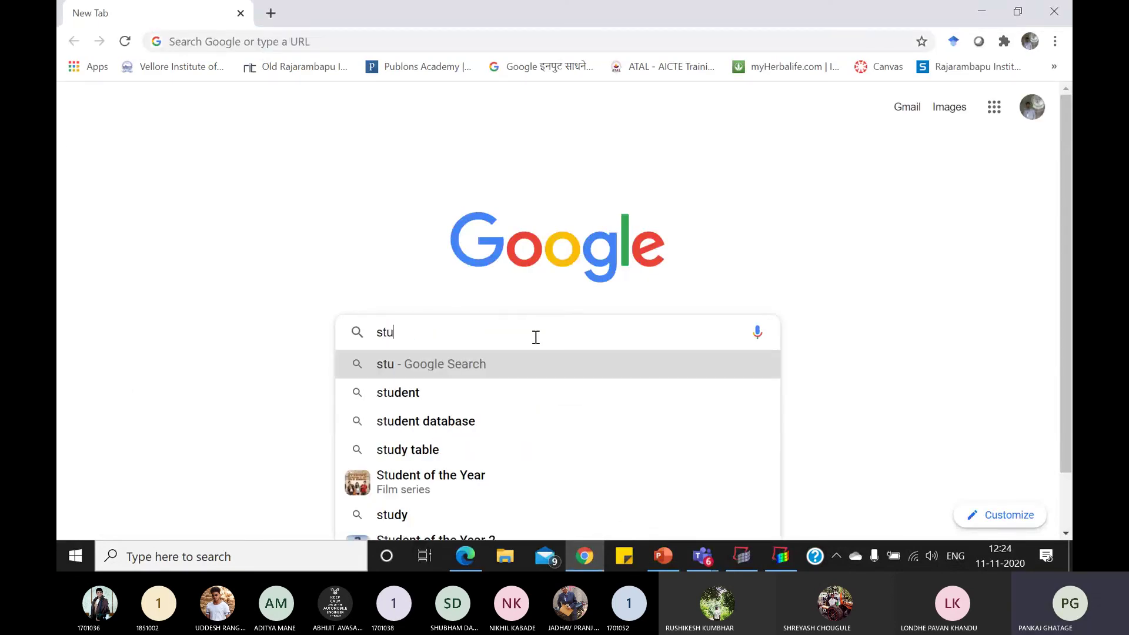
pyautogui.press('BackSpace')
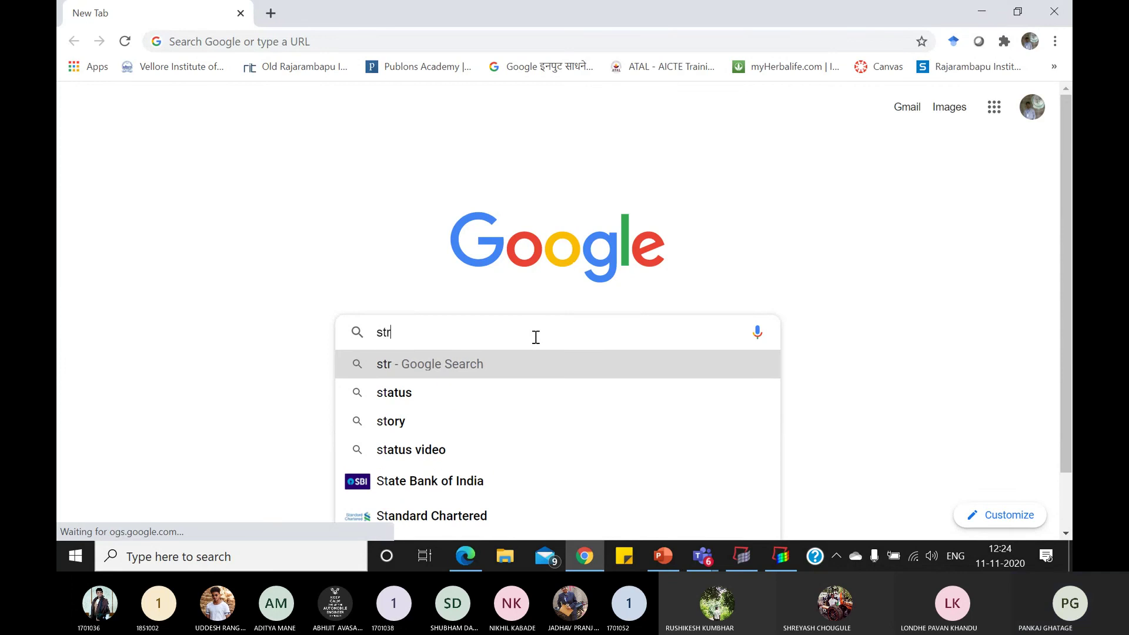
pyautogui.write('russ')
pyautogui.press('Return')
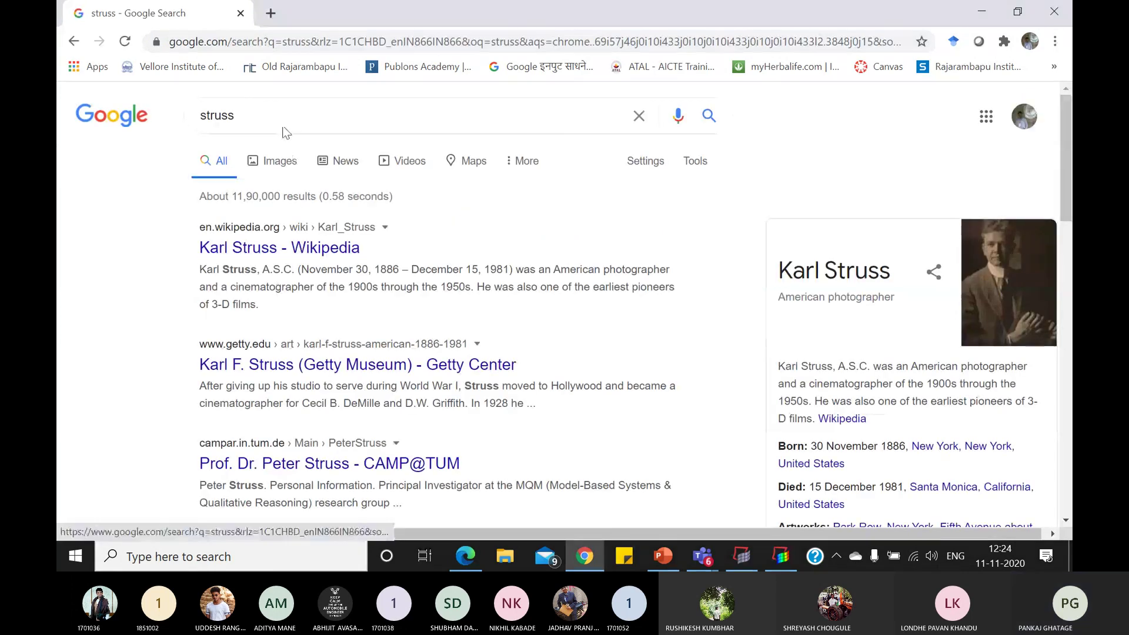
# Step: Change the Google search to "strusses" and show the image results
pyautogui.click(271, 113)
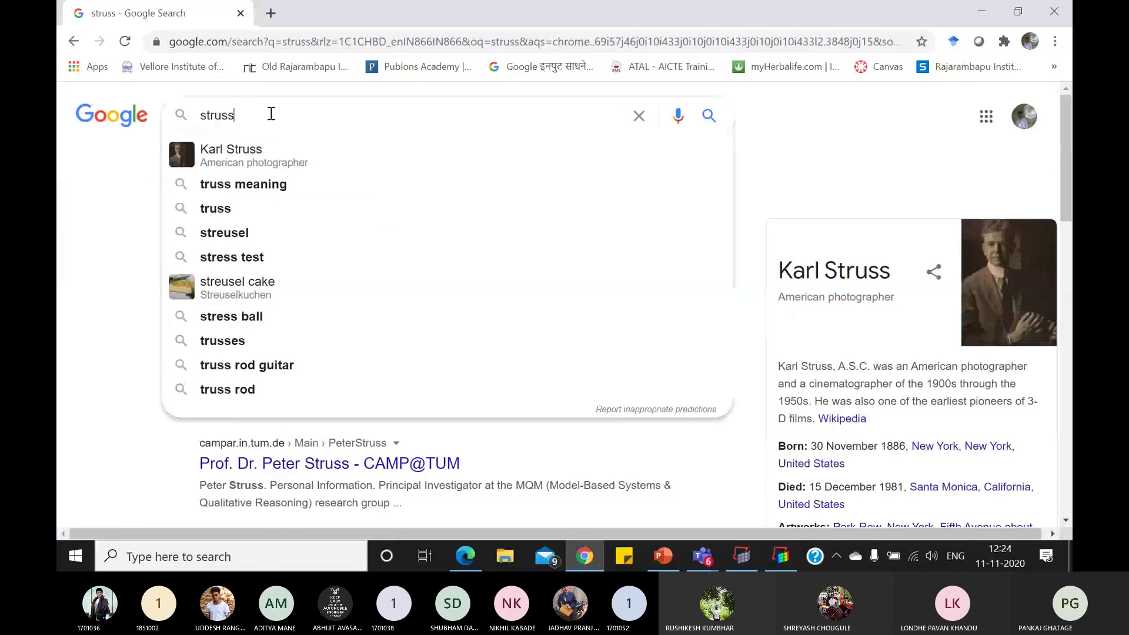
pyautogui.write('es')
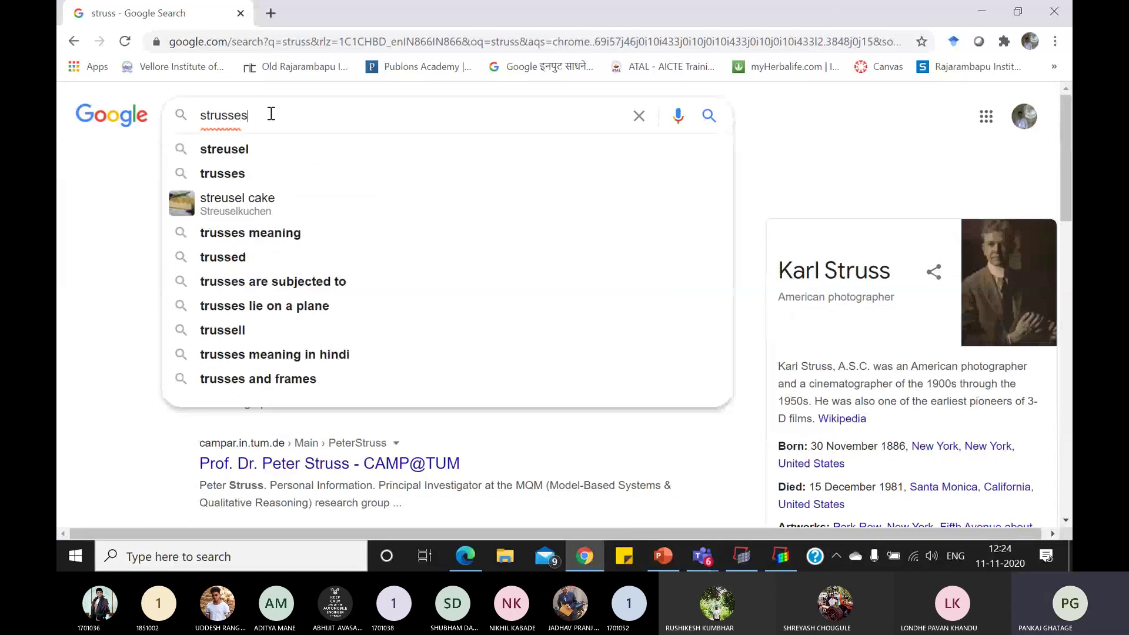
pyautogui.press('Return')
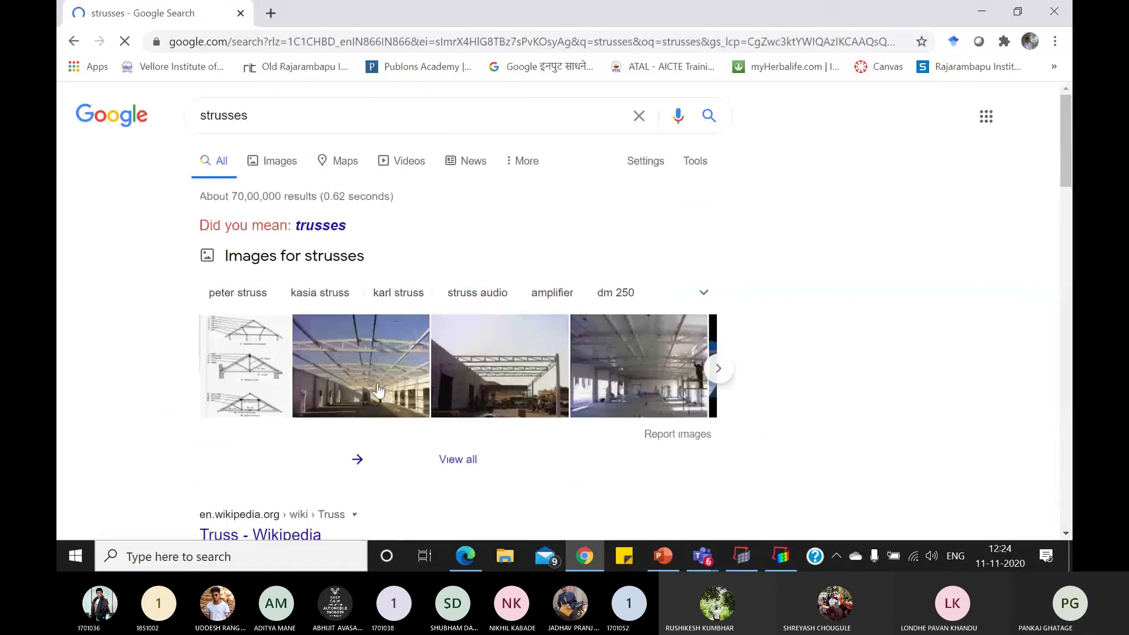
pyautogui.click(269, 163)
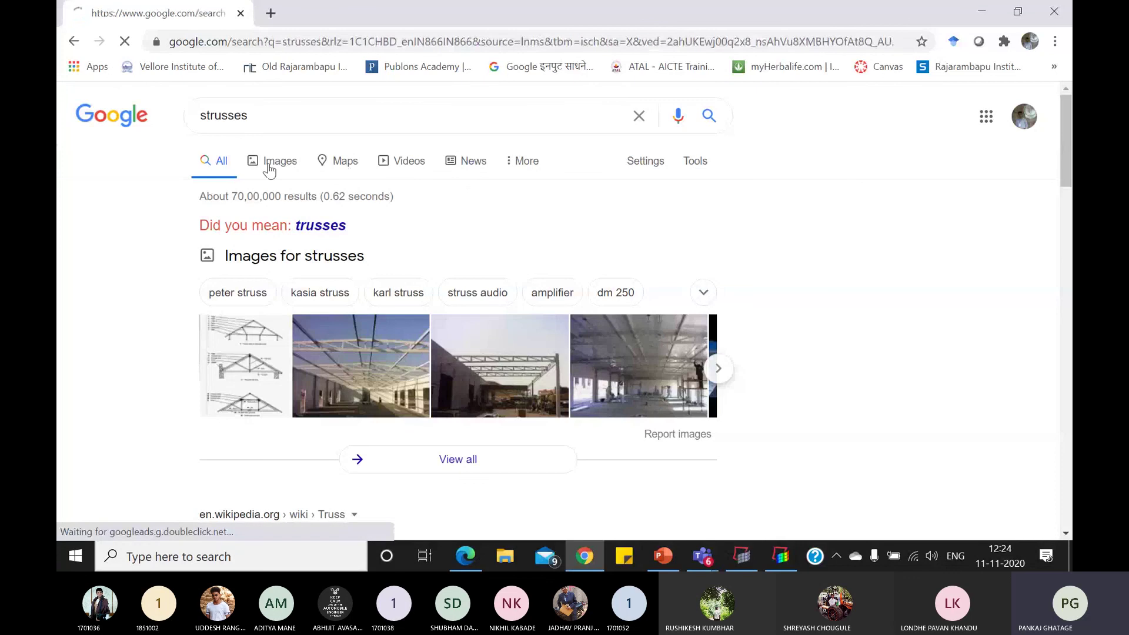
# Step: Look through the "strusses" image results for pictures of truss structures
pyautogui.scroll(-5, 646, 324)
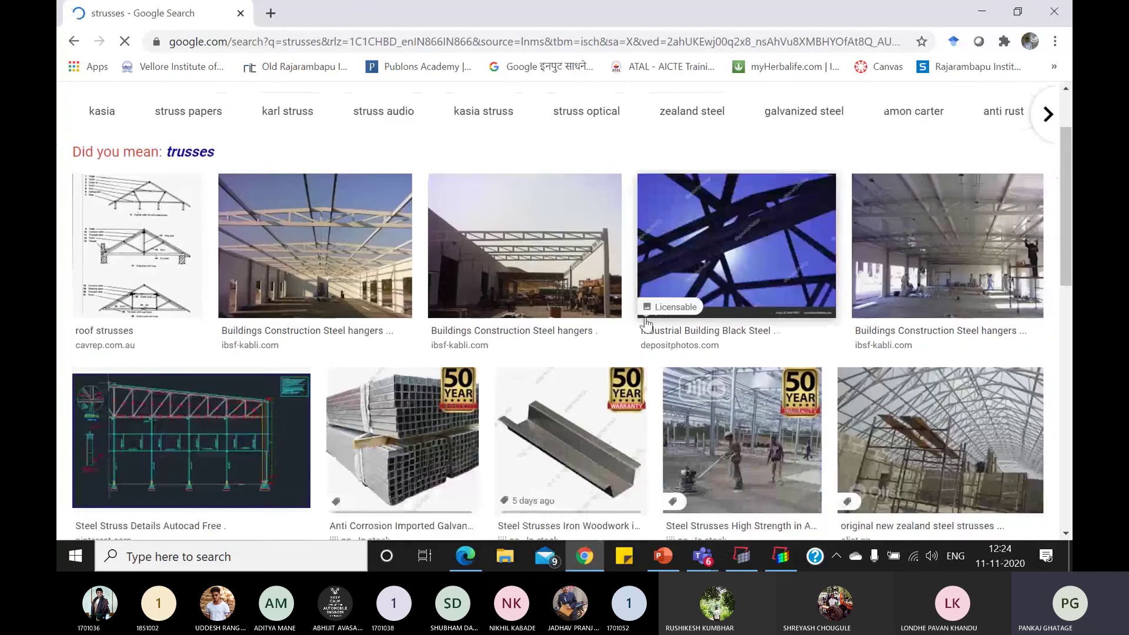
pyautogui.scroll(-3, 647, 324)
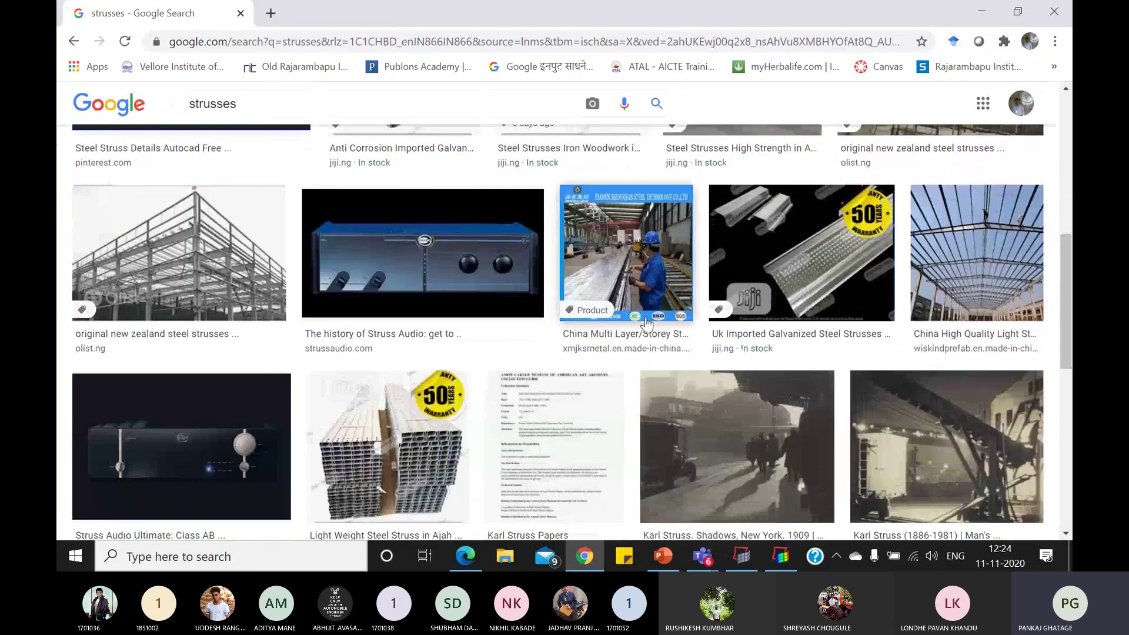
pyautogui.scroll(1, 605, 325)
pyautogui.scroll(4, 394, 330)
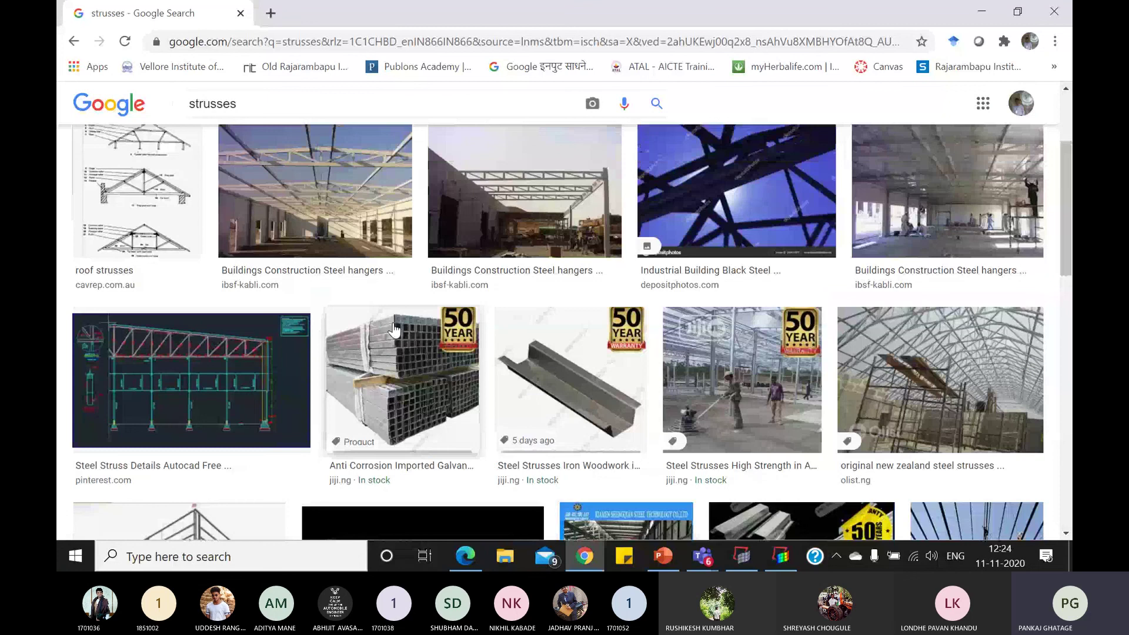
pyautogui.scroll(1, 394, 330)
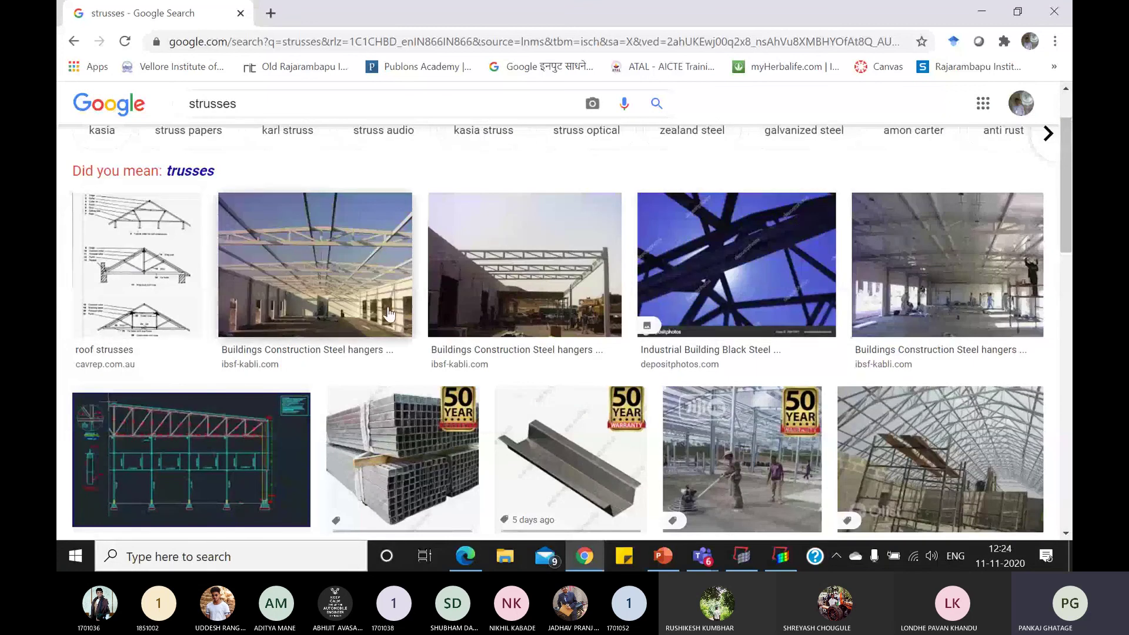
pyautogui.scroll(-10, 388, 313)
pyautogui.scroll(5, 388, 314)
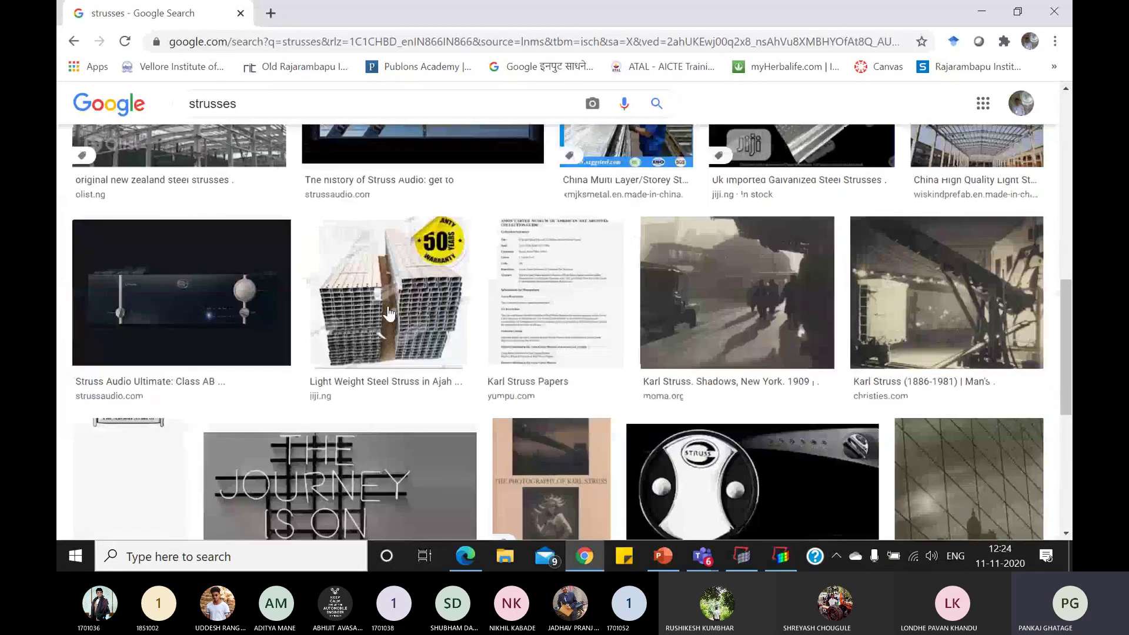
pyautogui.scroll(5, 388, 313)
# Step: Extend the image search to "strusses strength of material" and look over the results
pyautogui.click(289, 114)
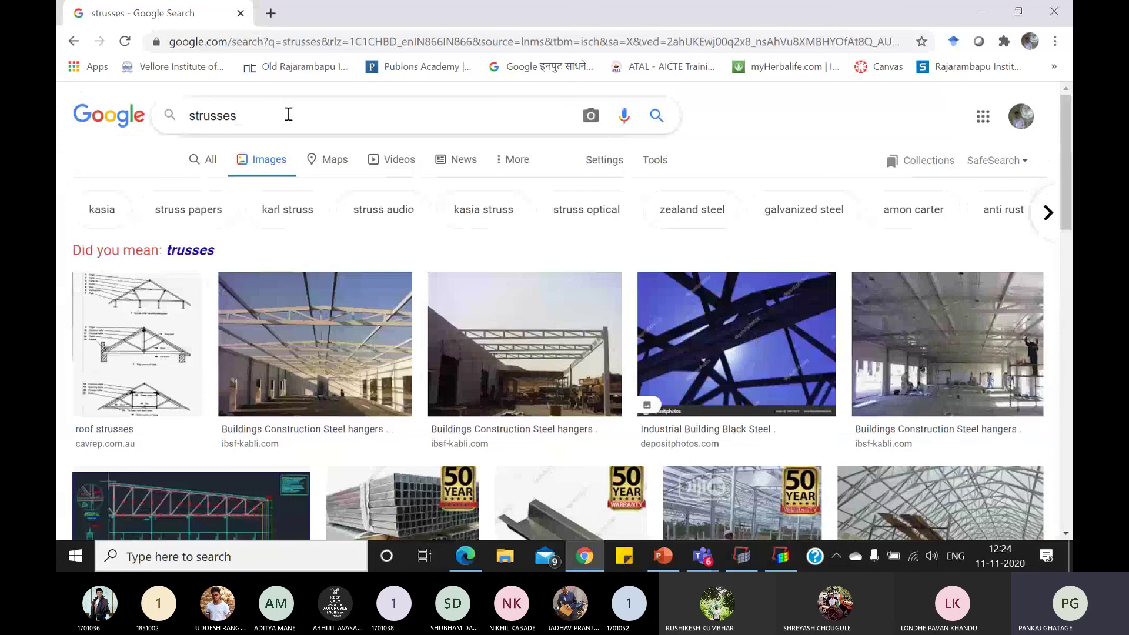
pyautogui.write('str')
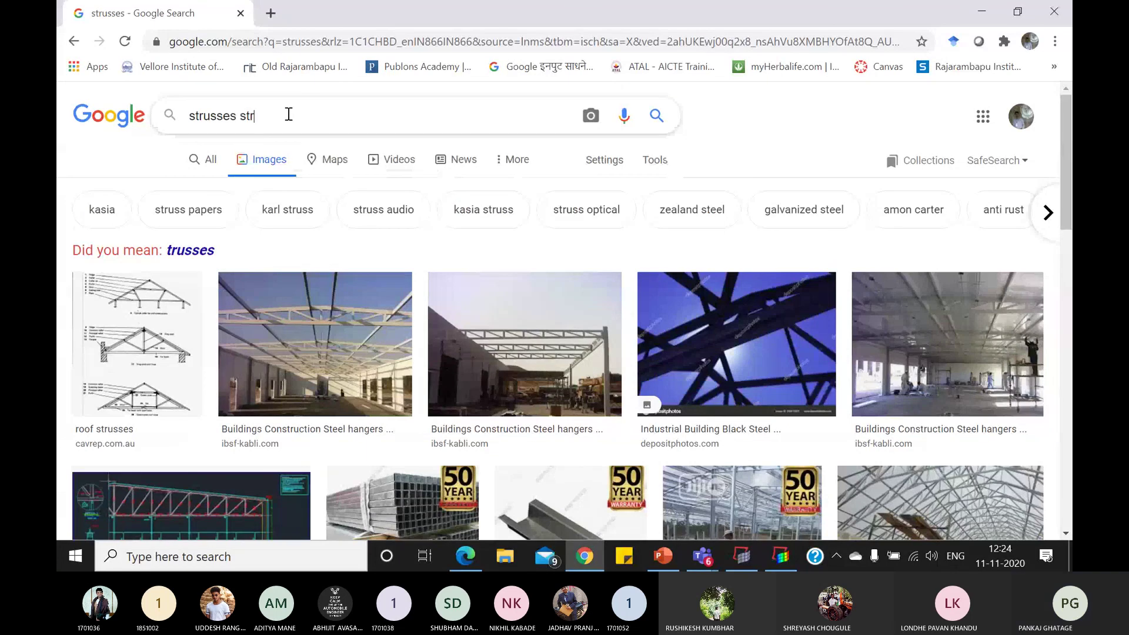
pyautogui.write('ength')
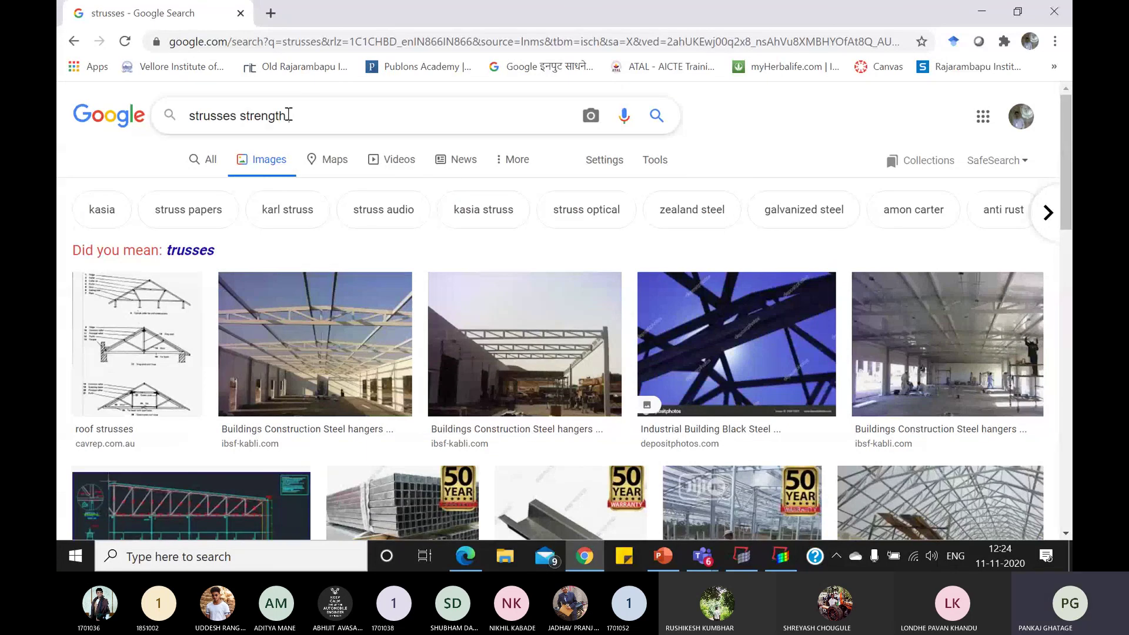
pyautogui.write(' of mate')
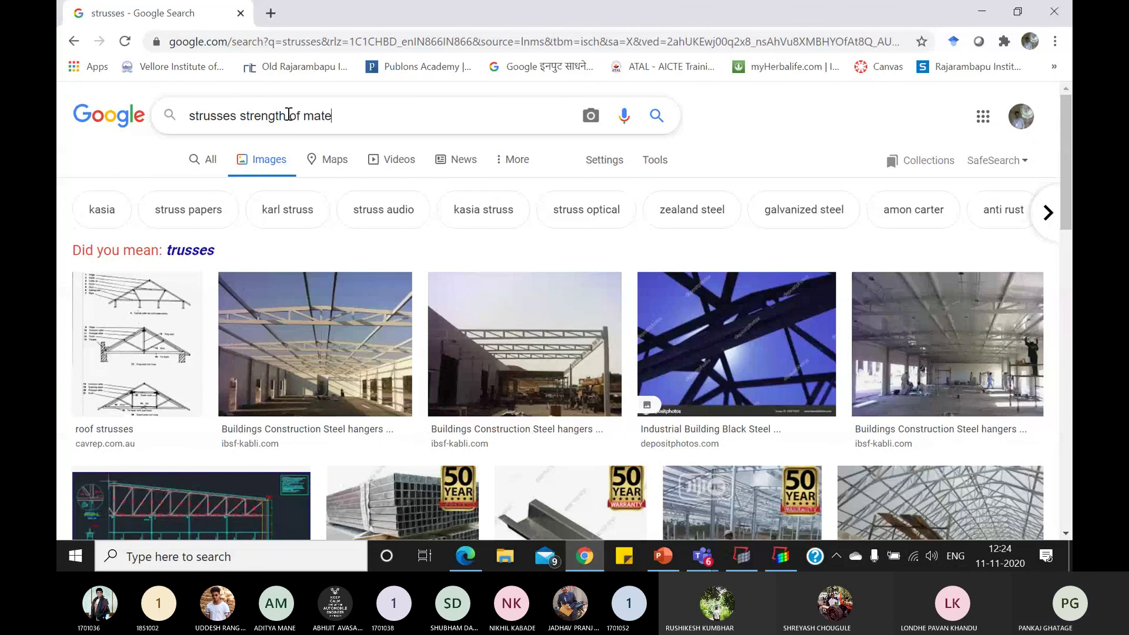
pyautogui.write('rila')
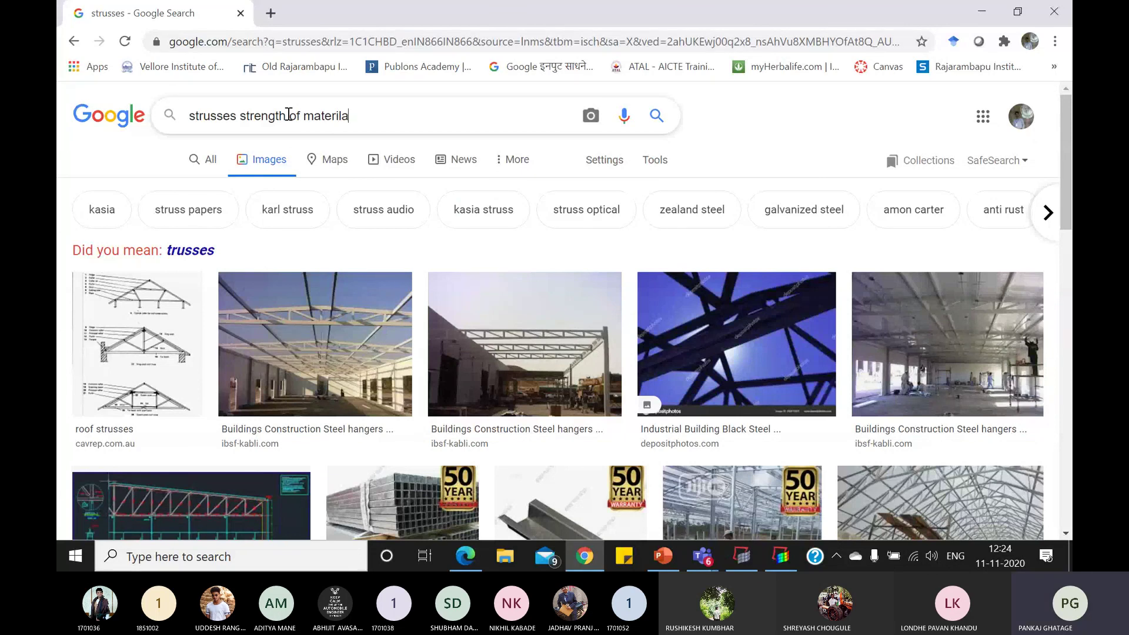
pyautogui.press('BackSpace')
pyautogui.press('BackSpace')
pyautogui.write('al')
pyautogui.press('Return')
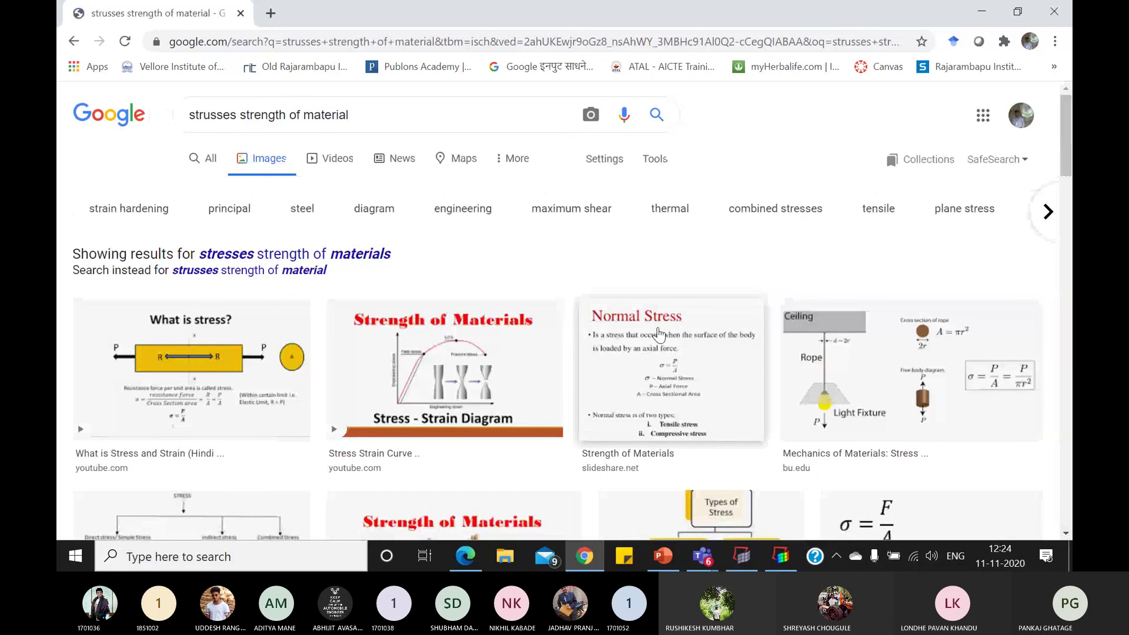
pyautogui.scroll(-7, 658, 335)
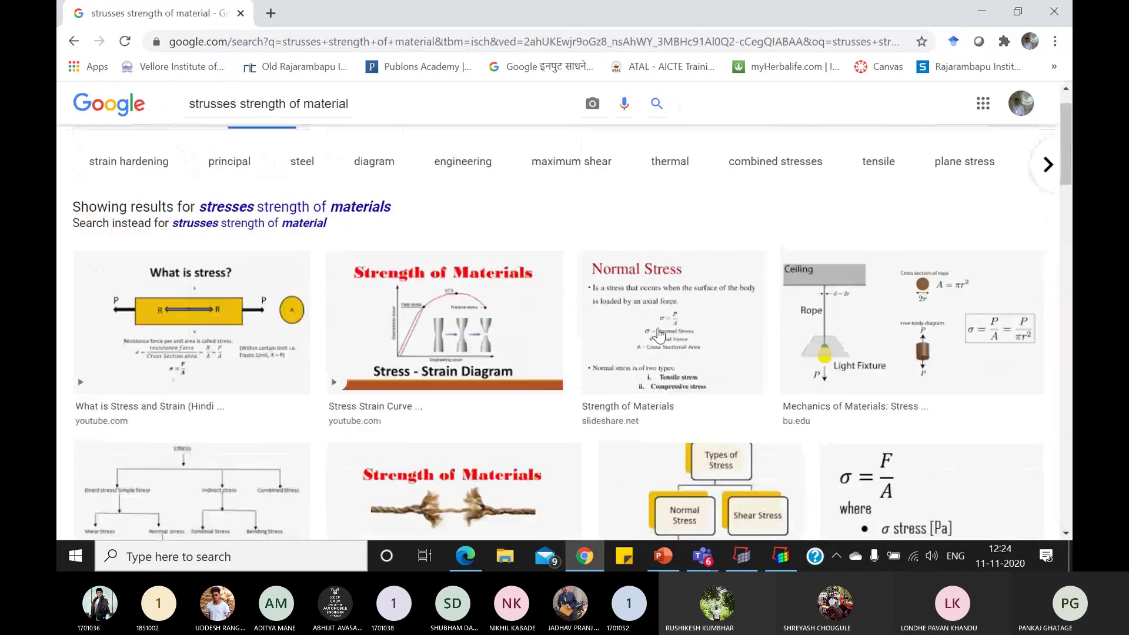
# Step: Extend the image search to "strusses strength of material problems" and browse the results for truss diagrams
pyautogui.click(384, 117)
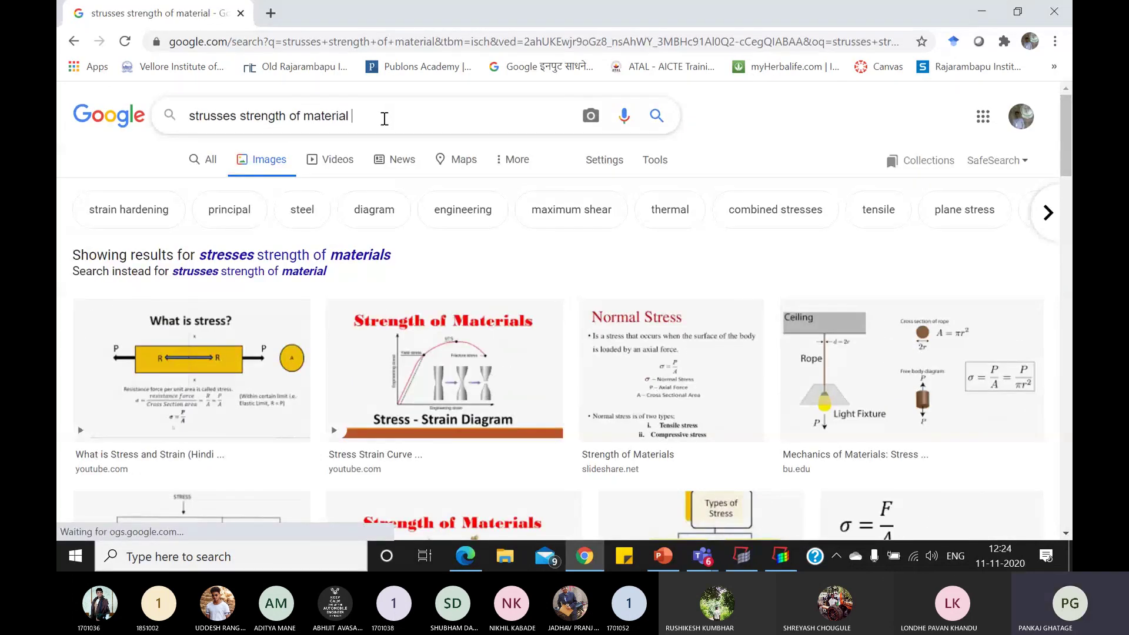
pyautogui.write('problems')
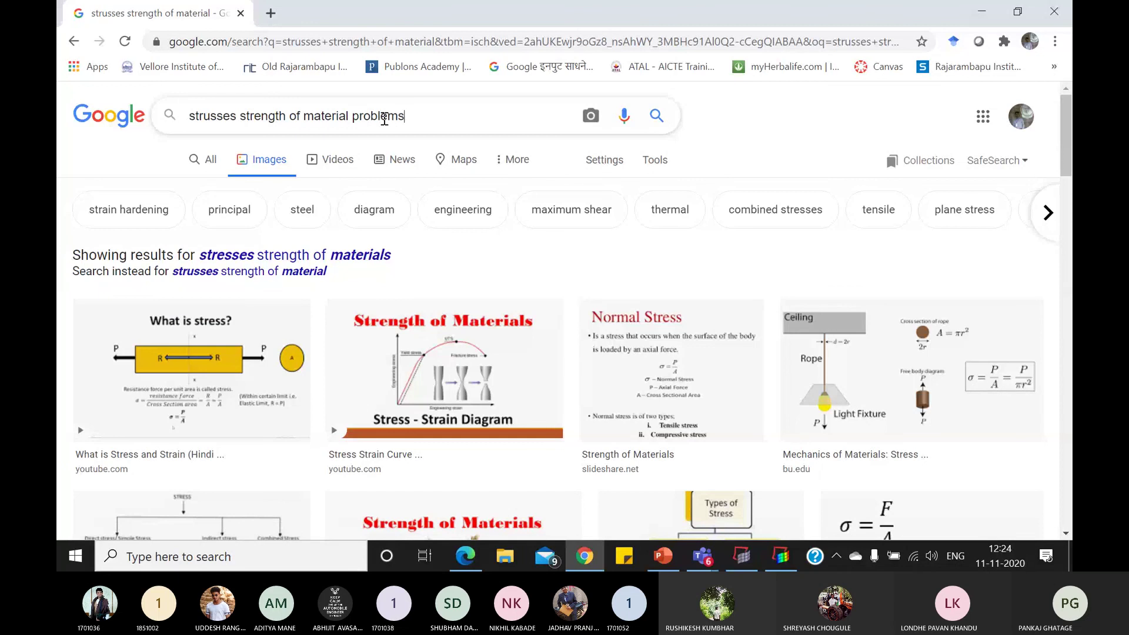
pyautogui.press('Return')
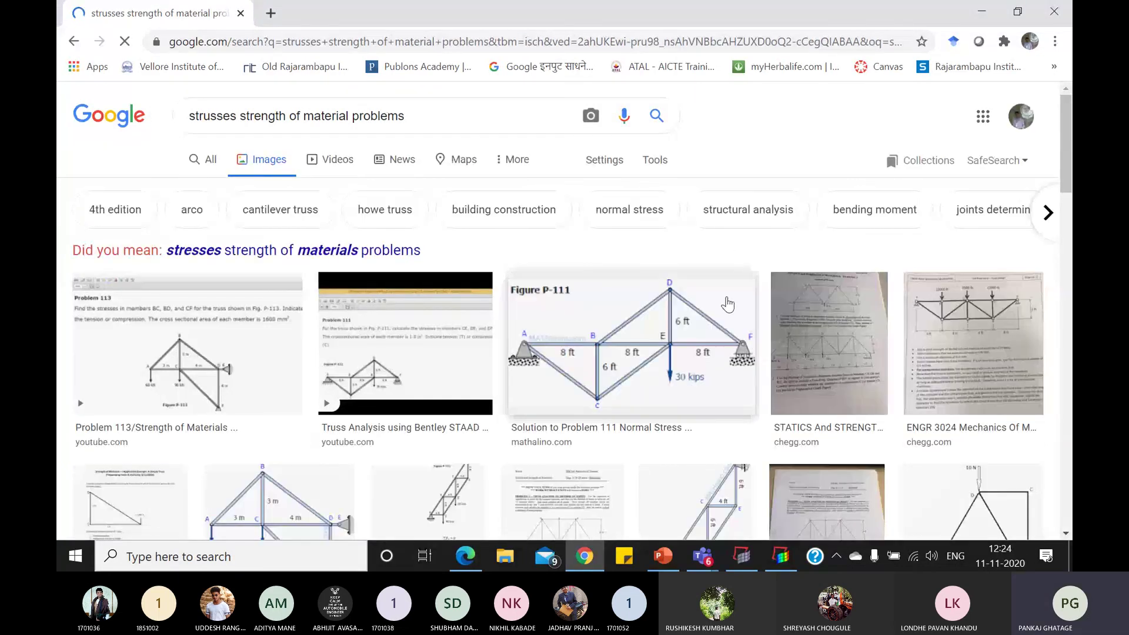
pyautogui.scroll(-3, 728, 303)
pyautogui.scroll(-4, 727, 303)
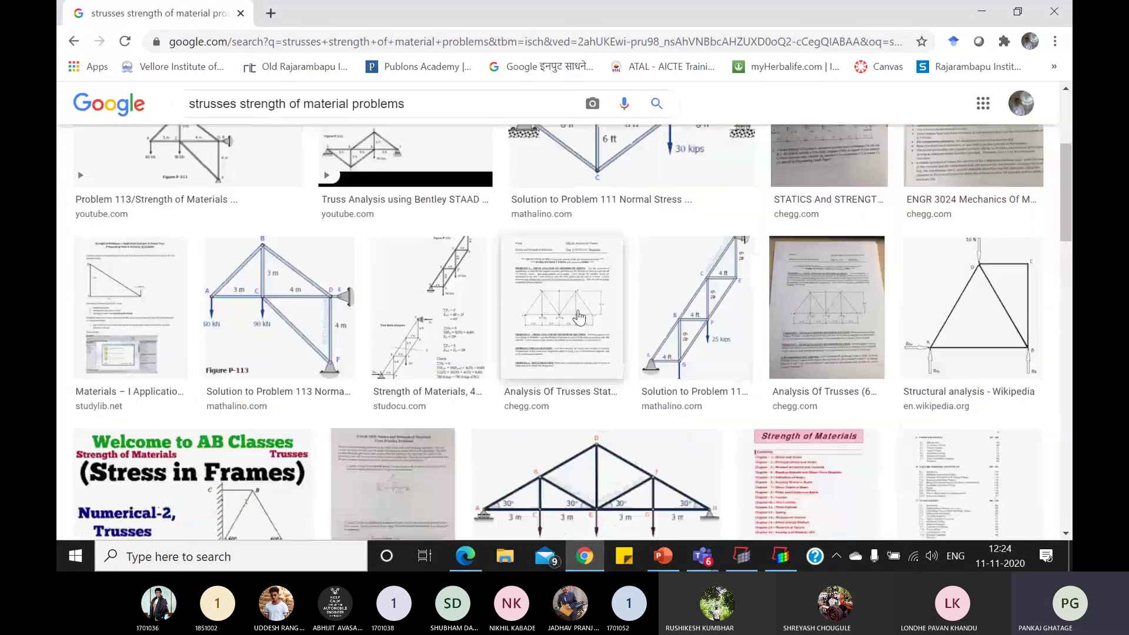